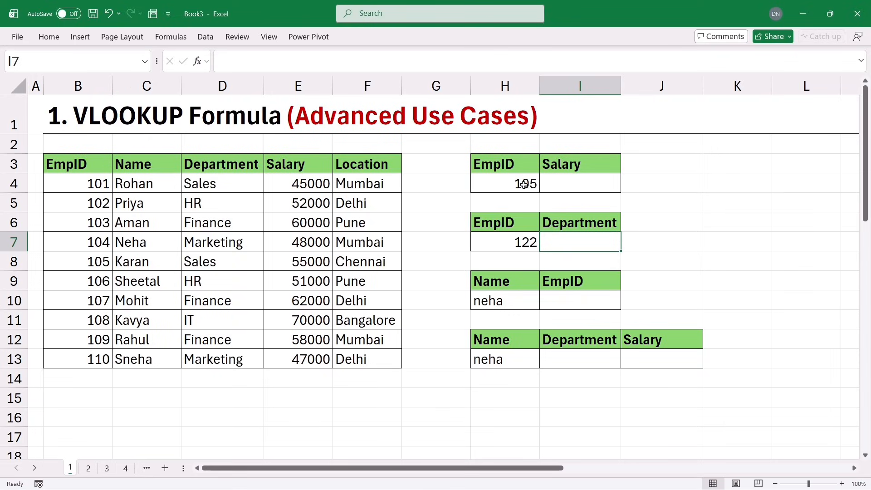
Step: Examine the EmpID lookup value in H4 and its matching row in the employee table
click(495, 184)
click(575, 184)
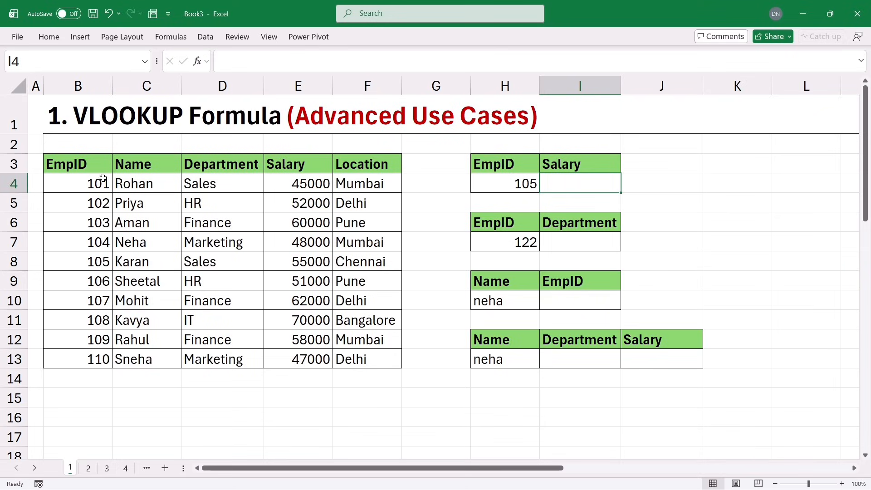
drag(89, 166, 297, 262)
click(65, 258)
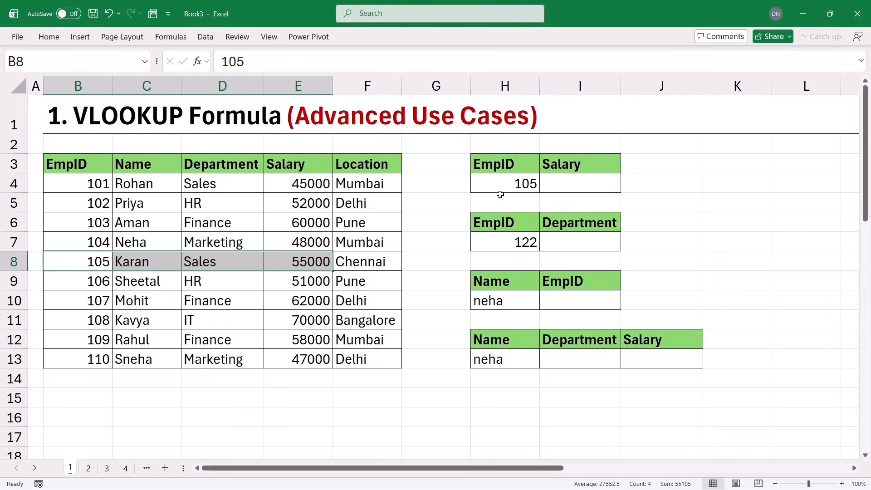
Step: Enter =VLOOKUP(H4,B3:F13,4,0) in cell I4 to look up the employee's salary
click(577, 182)
text(=v)
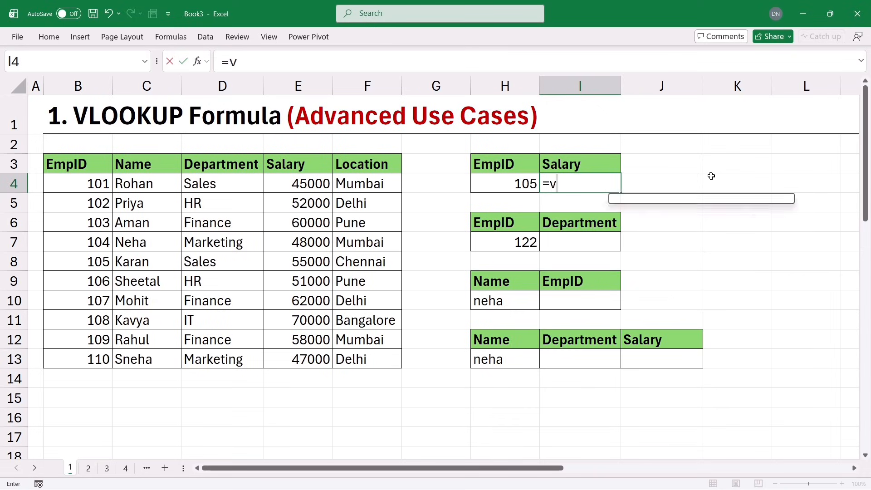
text(loo)
key(Tab)
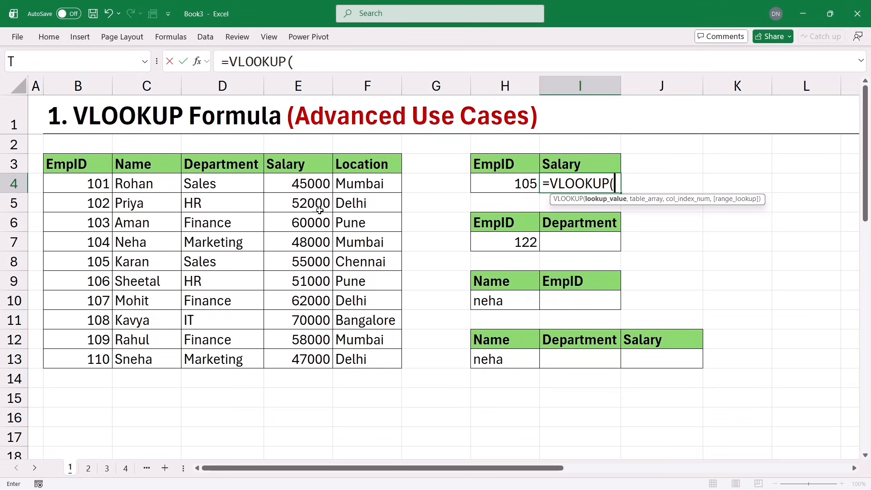
click(494, 184)
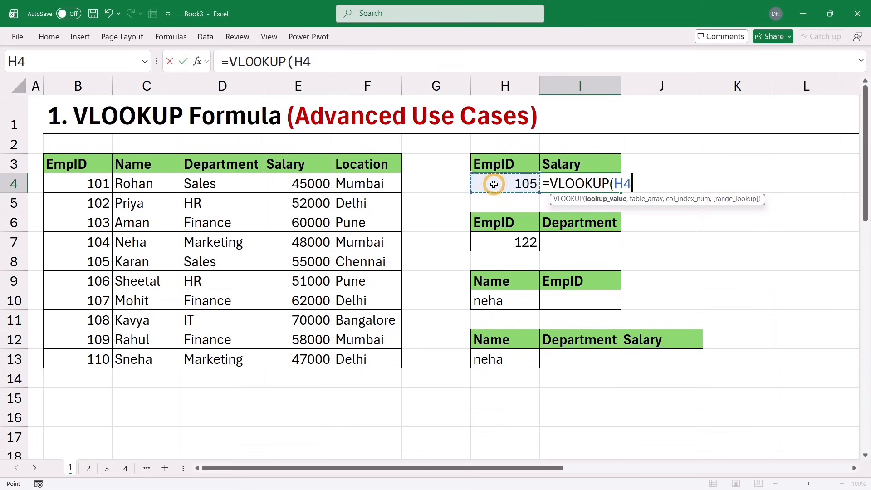
text(,)
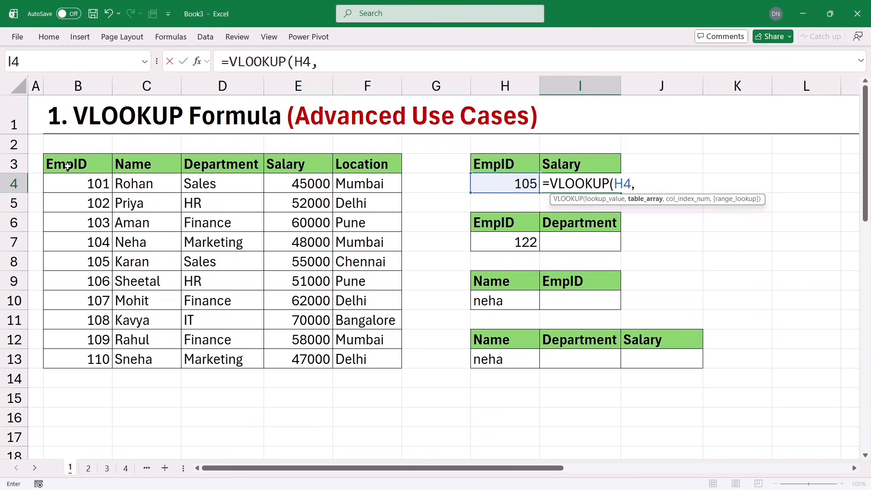
drag(68, 165, 397, 358)
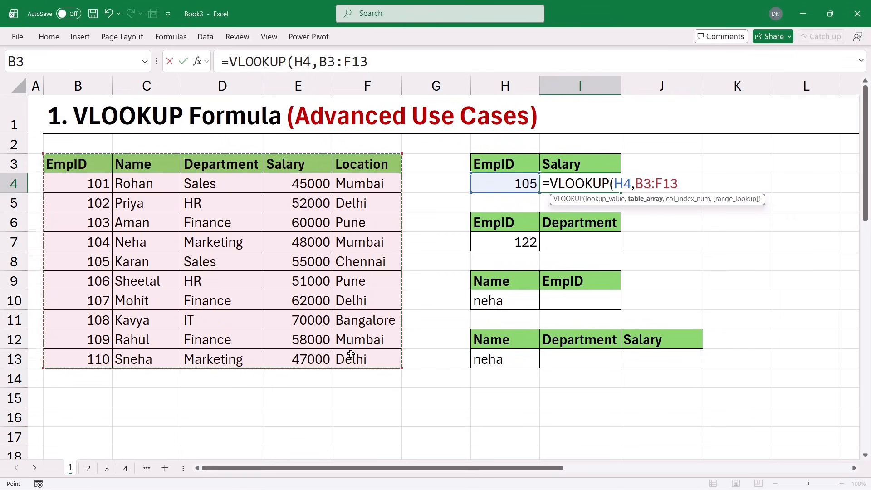
text(,)
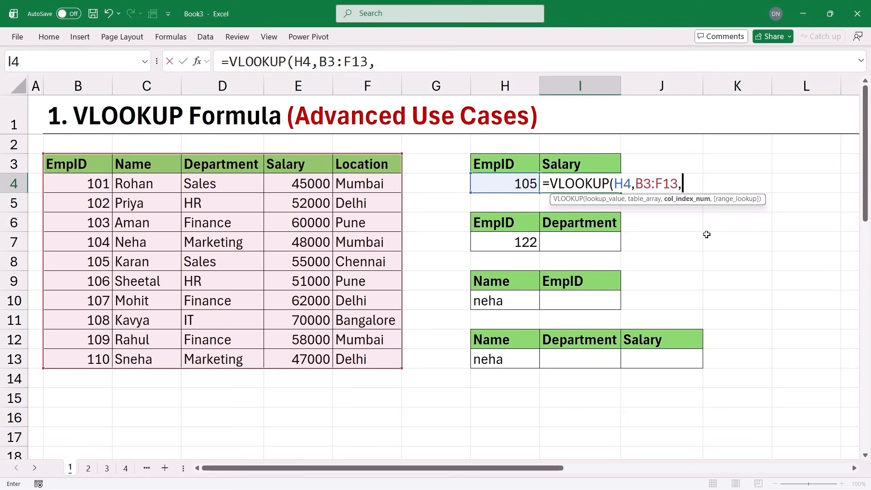
text(4,0)
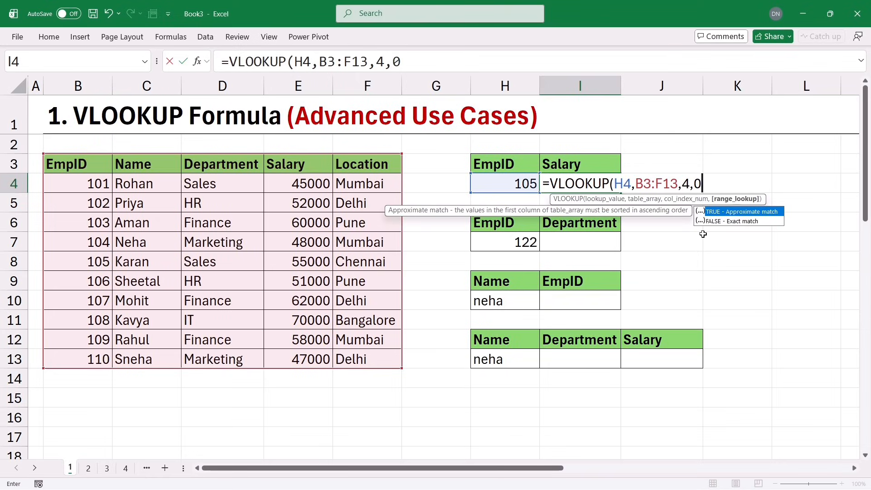
text())
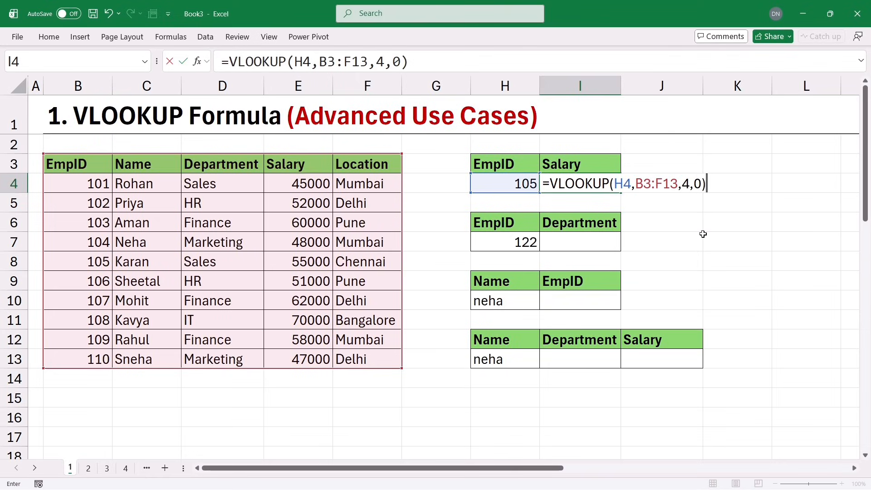
key(Return)
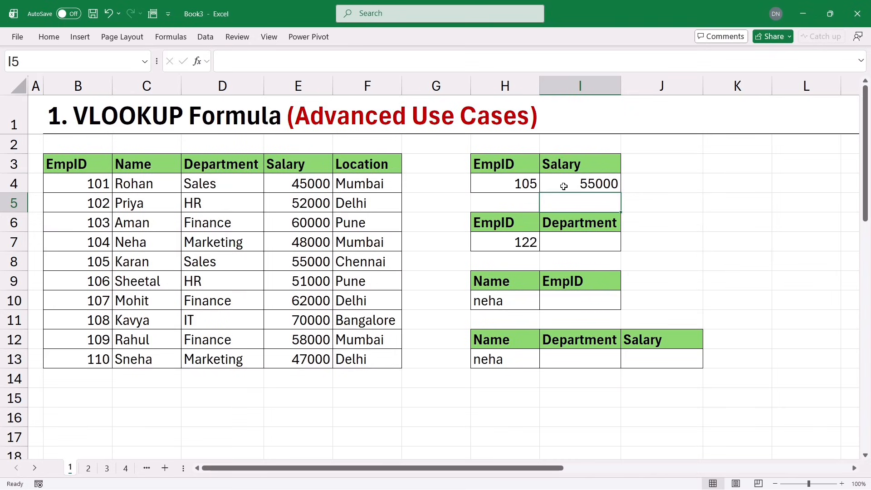
Step: Check the salary lookup in I4 against the EmpID 105 row of the employee table
click(562, 186)
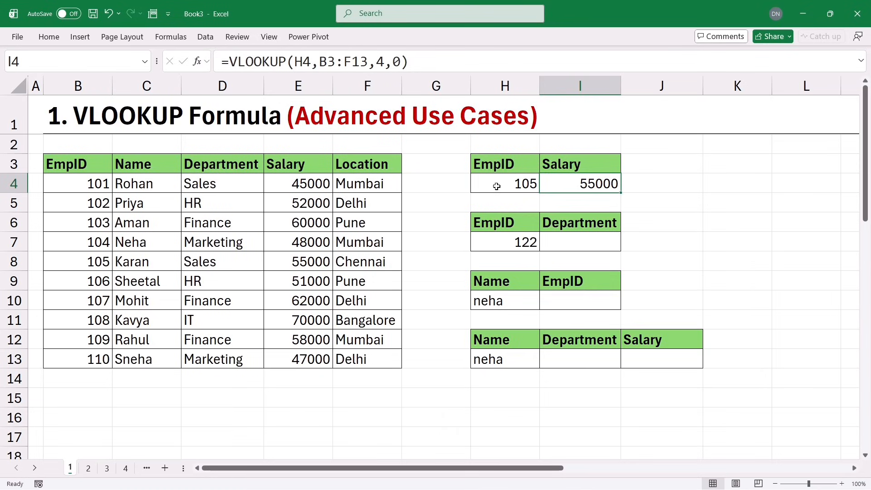
drag(91, 167, 87, 270)
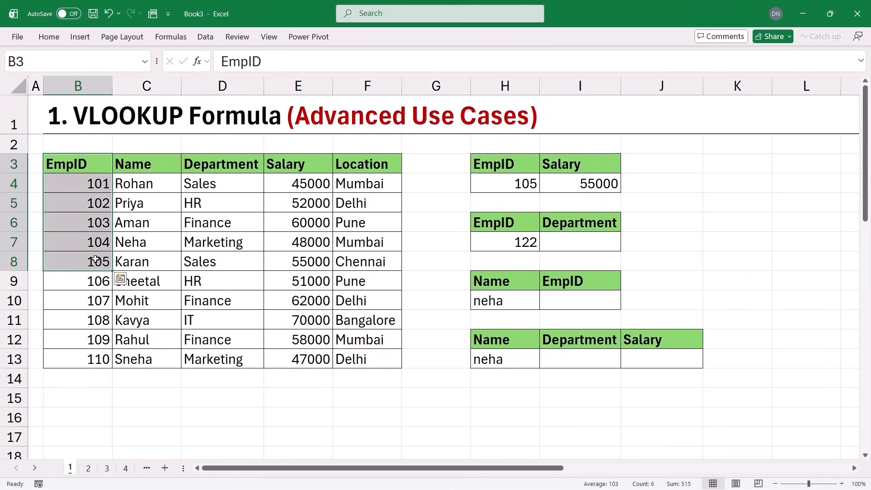
click(72, 263)
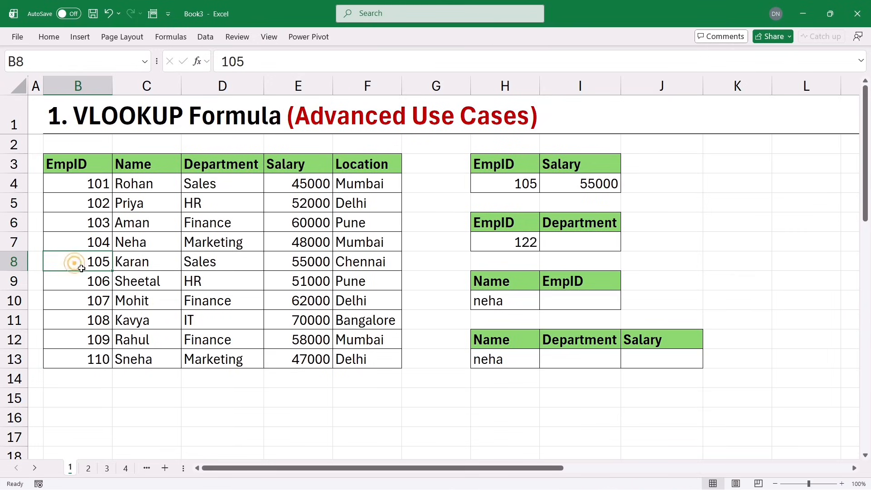
drag(71, 261, 294, 265)
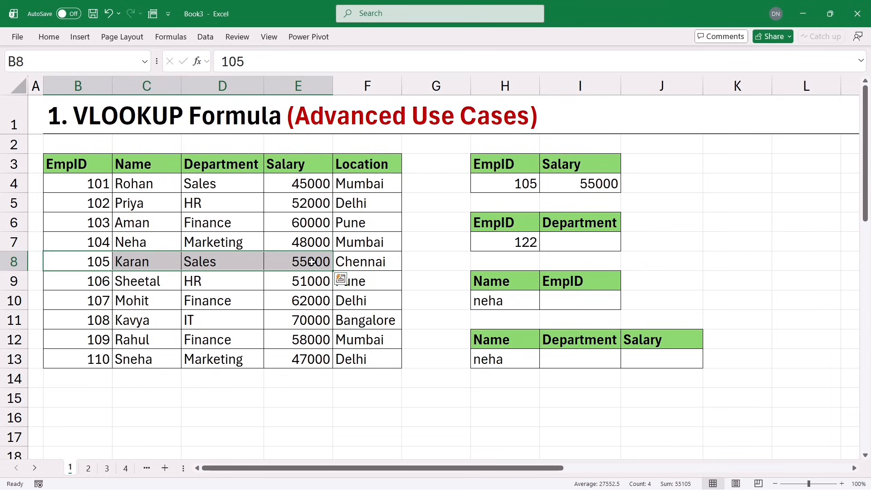
click(311, 263)
click(604, 184)
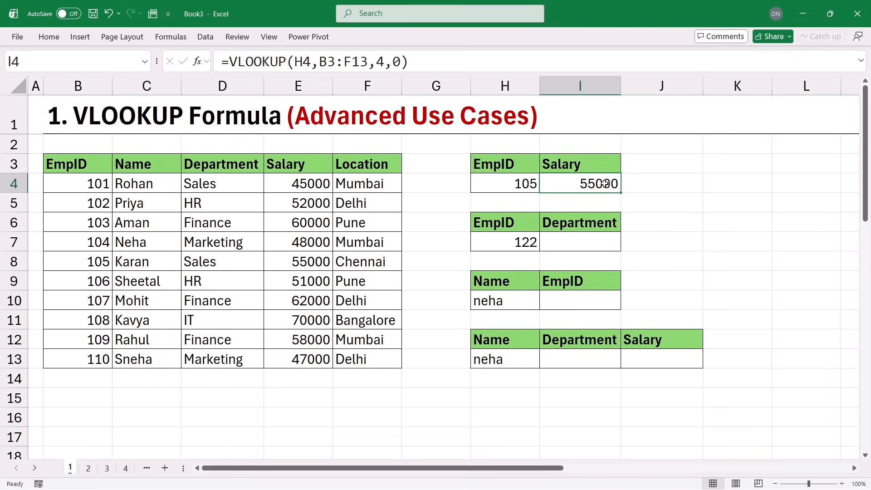
Step: Set the EmpID in H4 to 107 and compare the looked-up salary with that employee's row
click(506, 185)
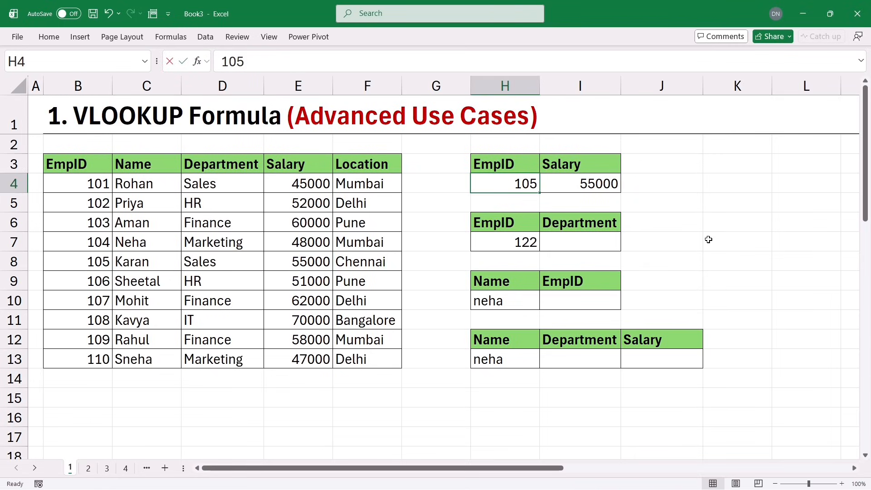
text(107)
key(Return)
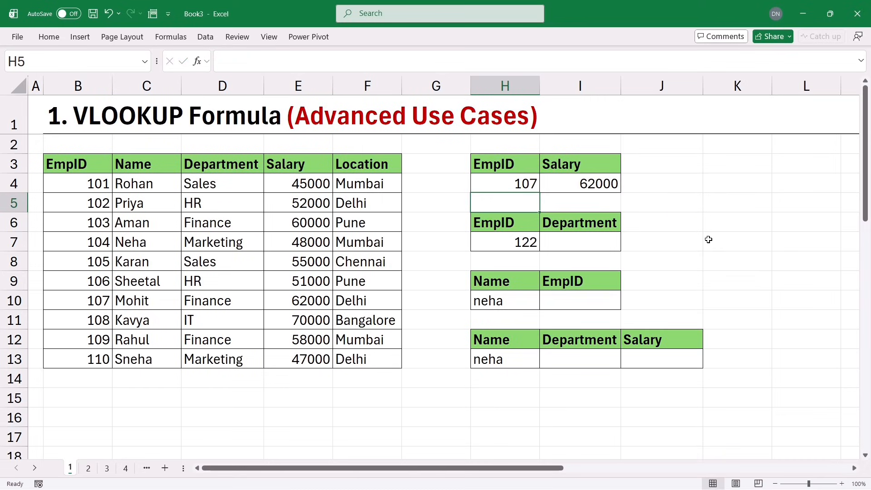
click(590, 184)
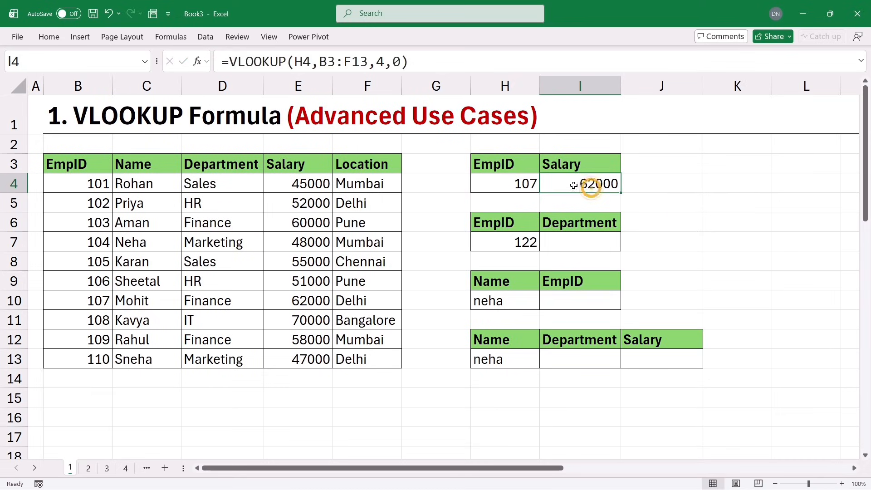
drag(60, 195, 293, 301)
click(90, 300)
click(290, 300)
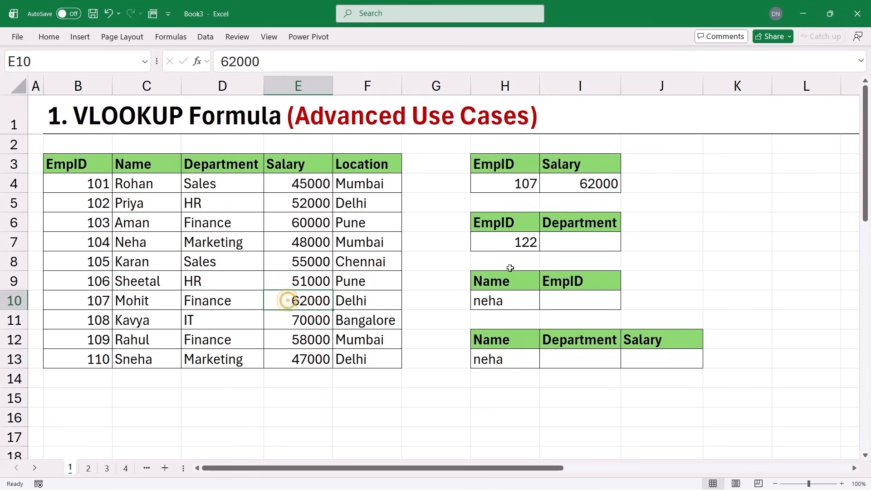
Step: Set the EmpID in H7 of the Department lookup to 104
click(570, 242)
click(514, 242)
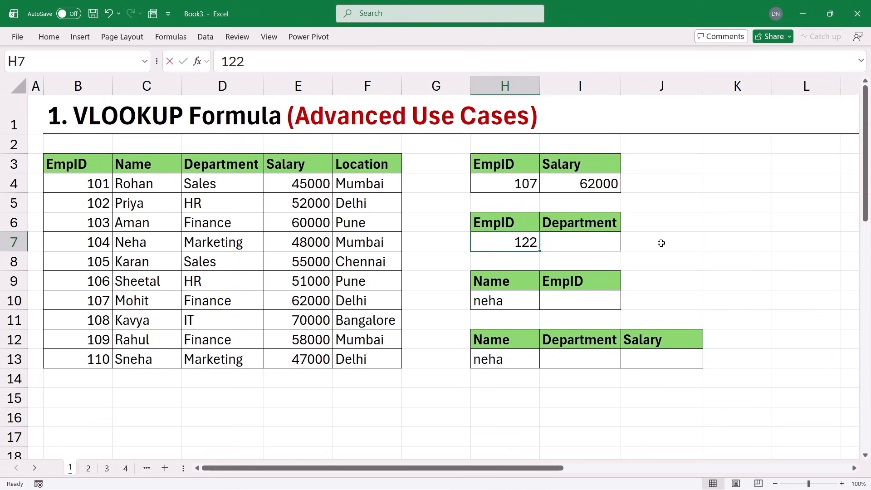
text(104)
key(Tab)
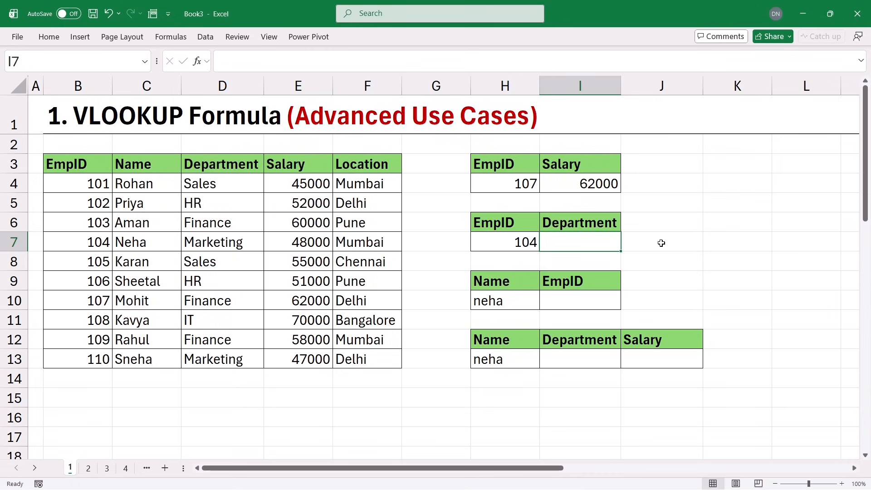
Step: Enter =VLOOKUP(H7,B3:F13,3,0) in cell I7 to look up the department, and check it against the matching table row
text(=v)
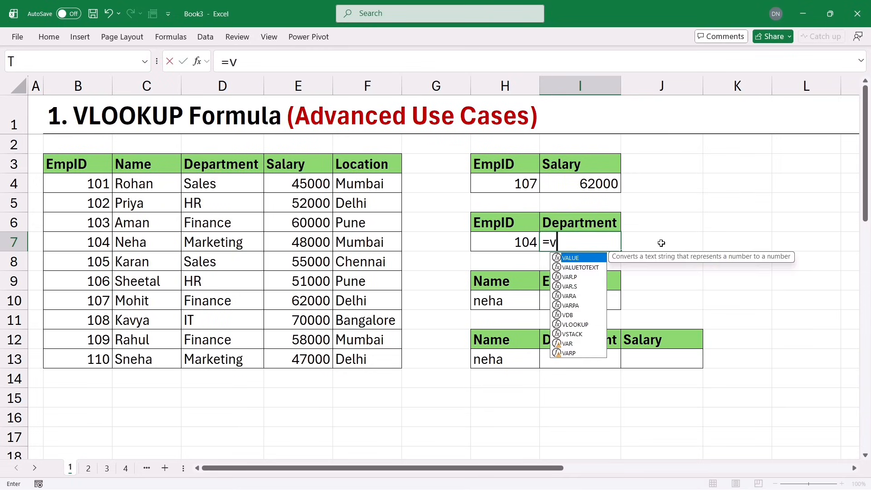
text(loo)
key(Tab)
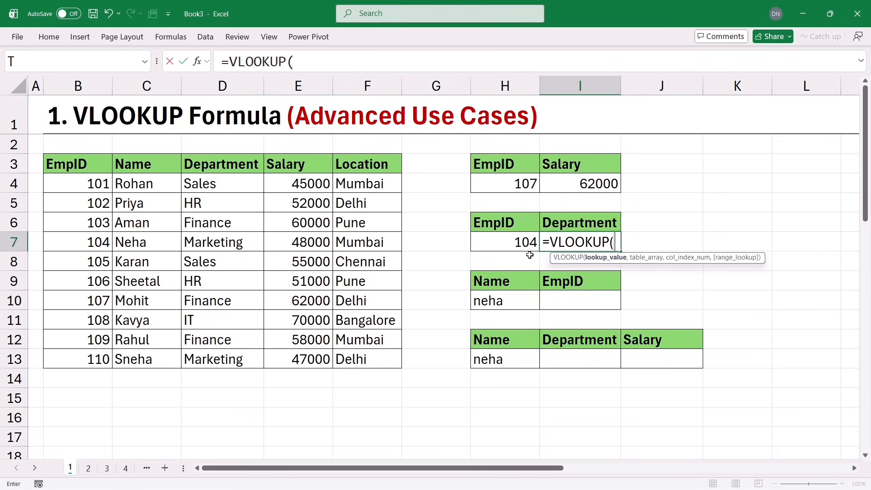
click(491, 243)
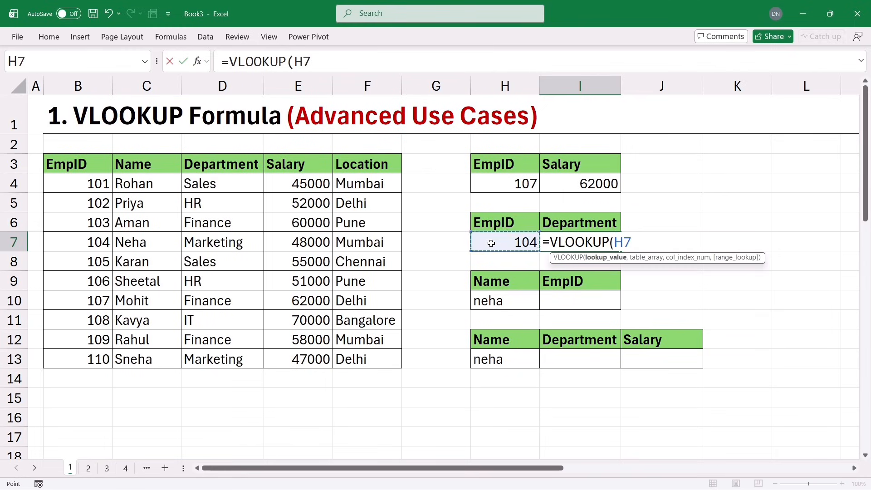
text(,)
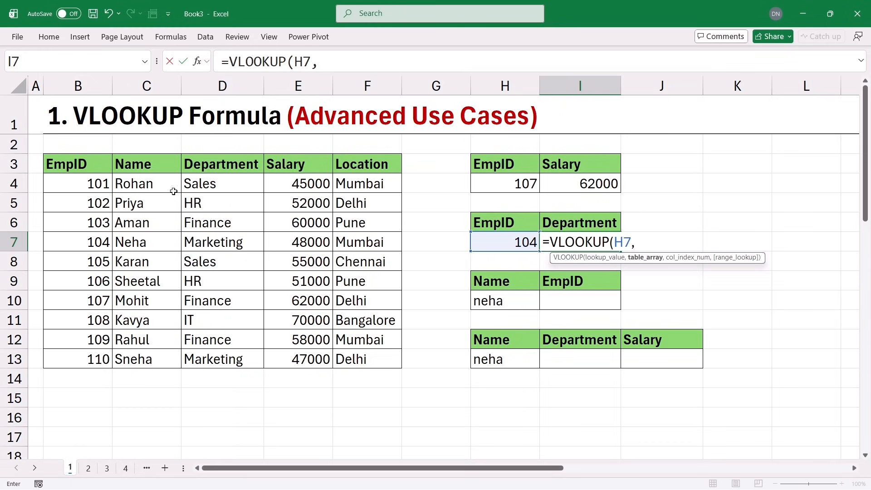
drag(77, 163, 385, 361)
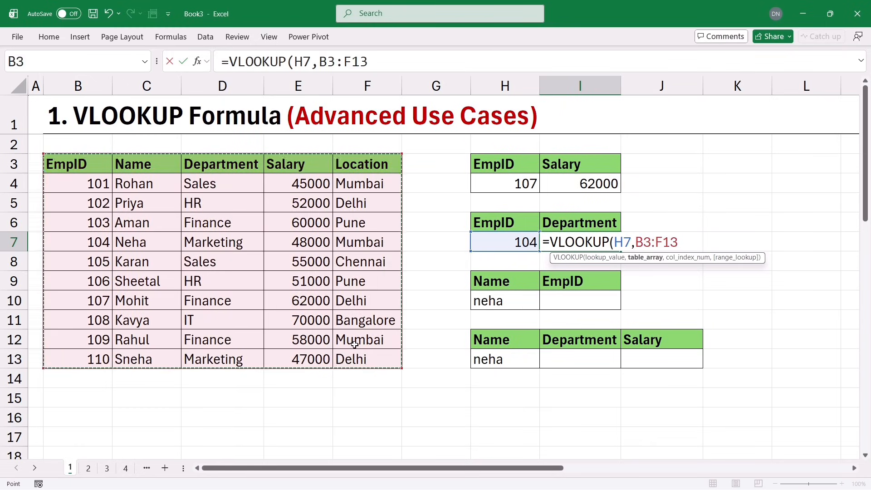
text(,)
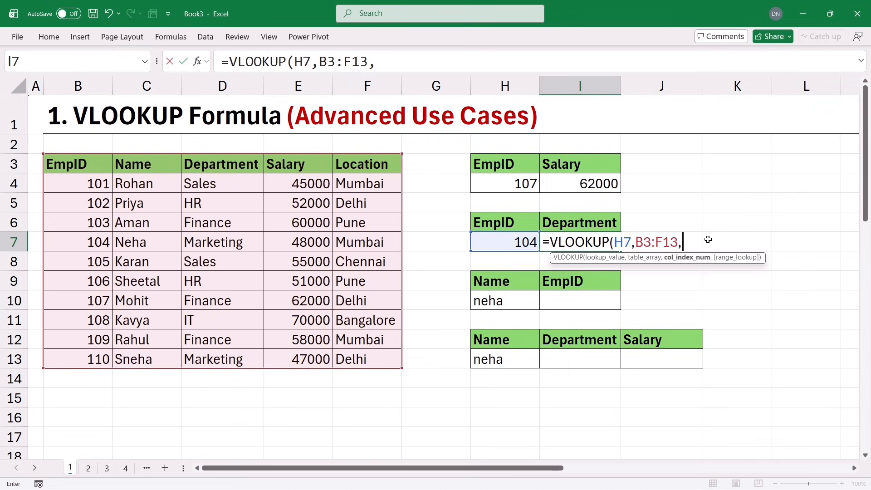
text(3)
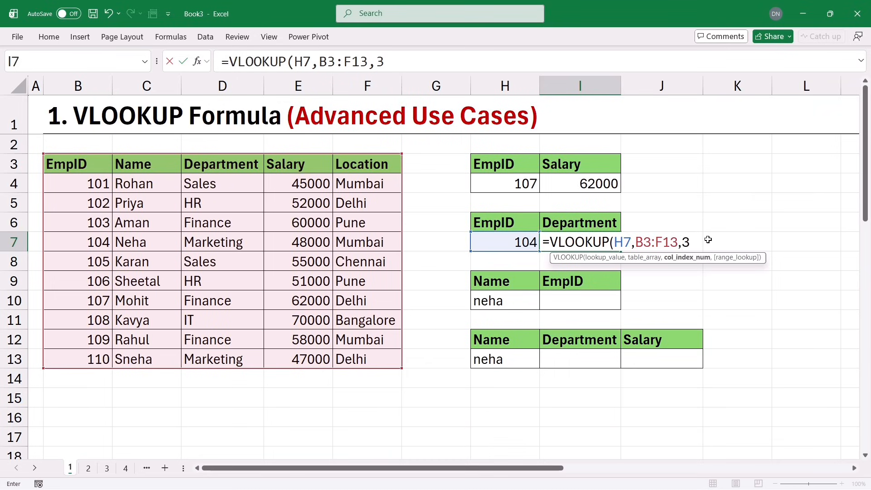
text(,0)
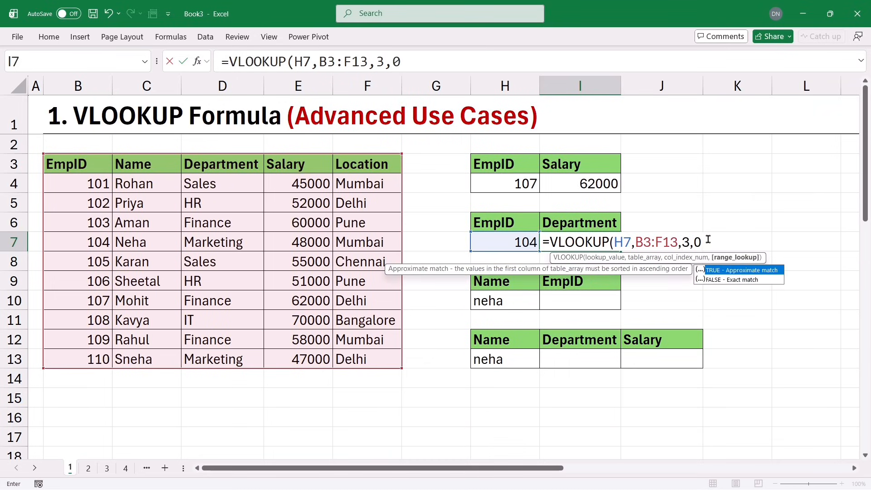
text())
key(Return)
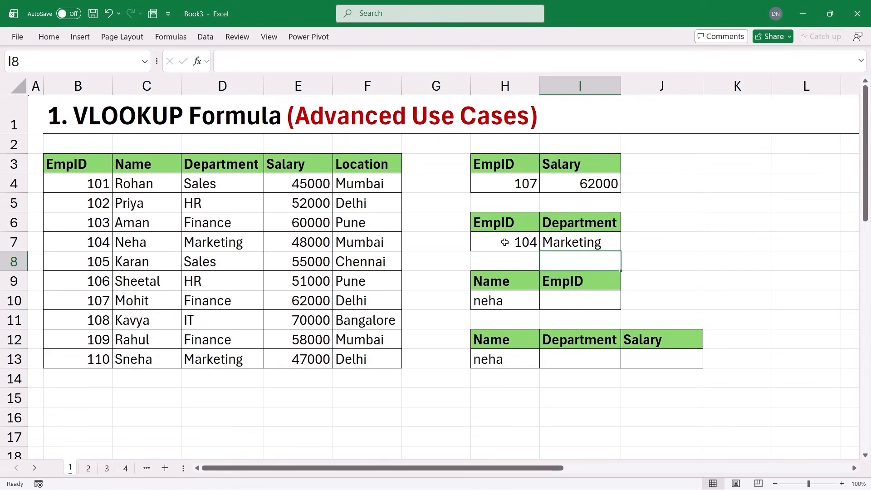
drag(71, 167, 248, 242)
click(72, 238)
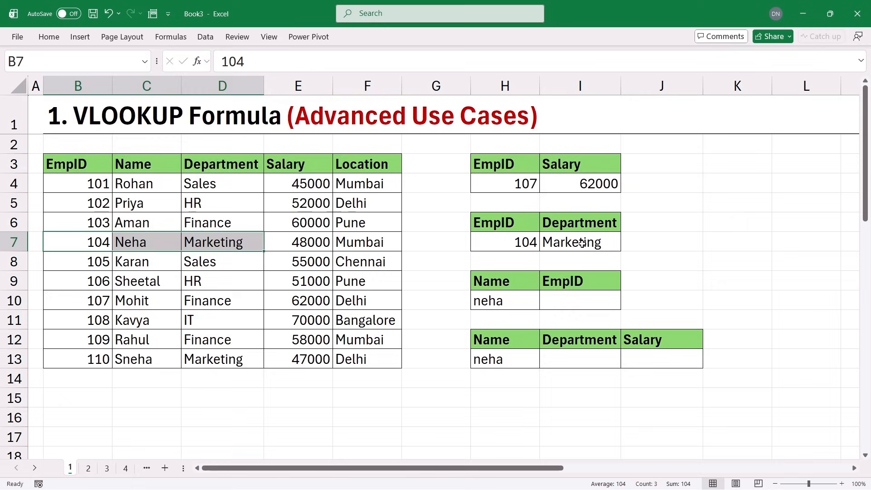
Step: Set the EmpID in H7 to 108 and compare the looked-up department with that employee's row
click(524, 245)
text(10)
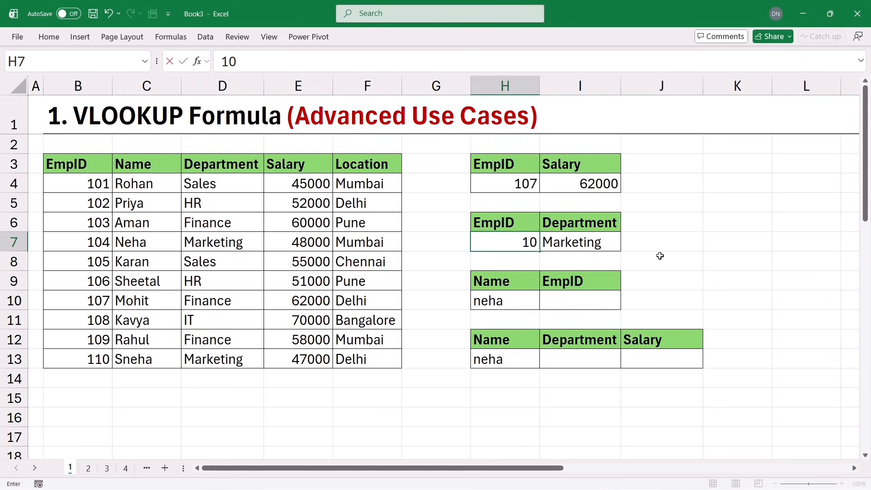
text(8)
key(Return)
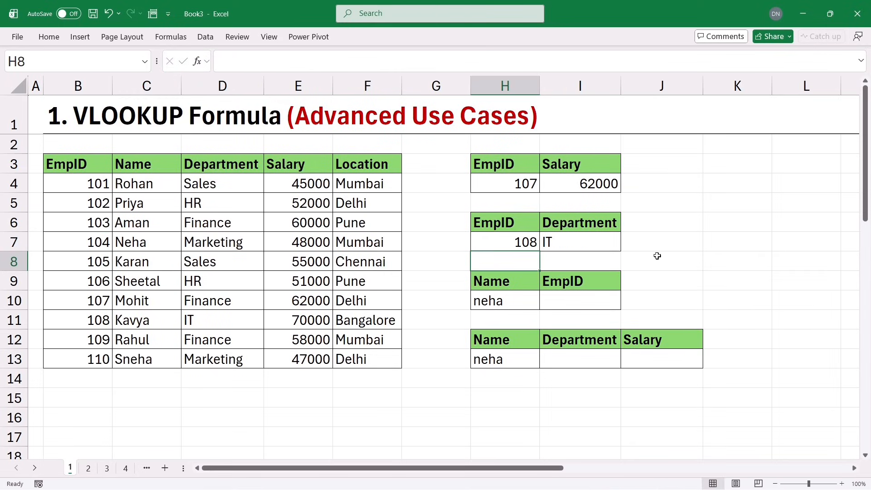
drag(67, 181, 217, 320)
click(94, 320)
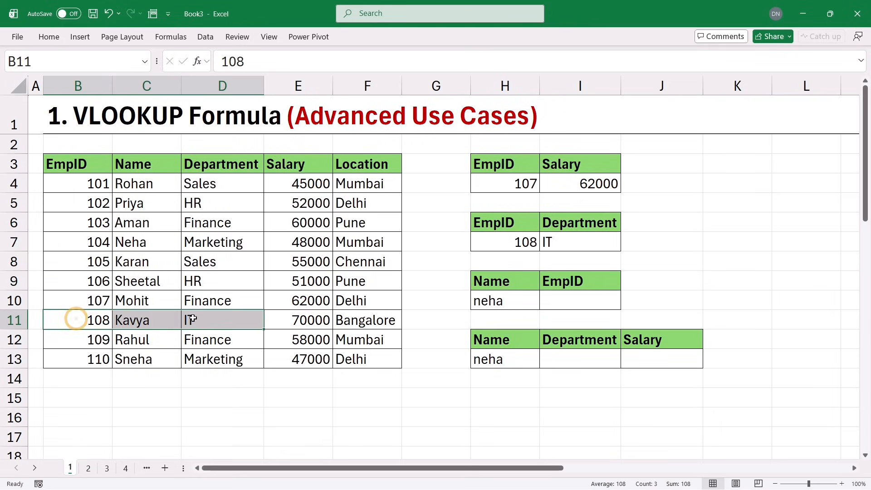
Step: Set the EmpID in H7 to 115 and check it against the EmpID values in B4:B13
click(214, 319)
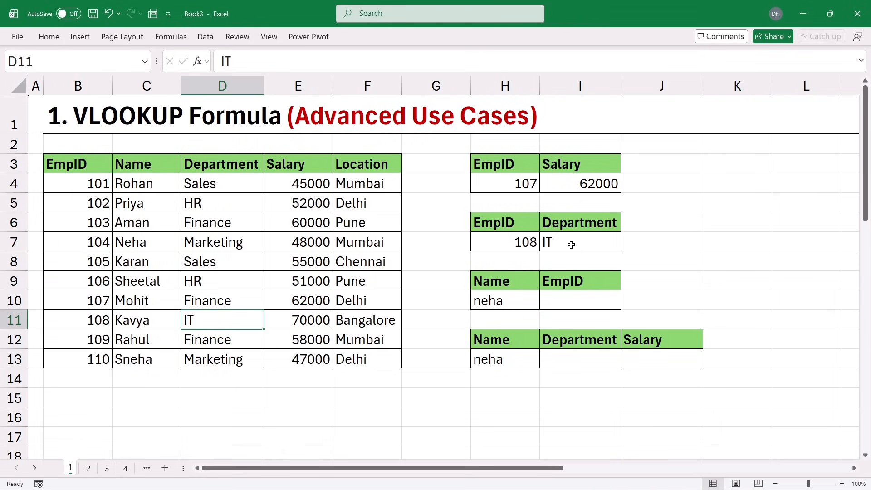
click(504, 242)
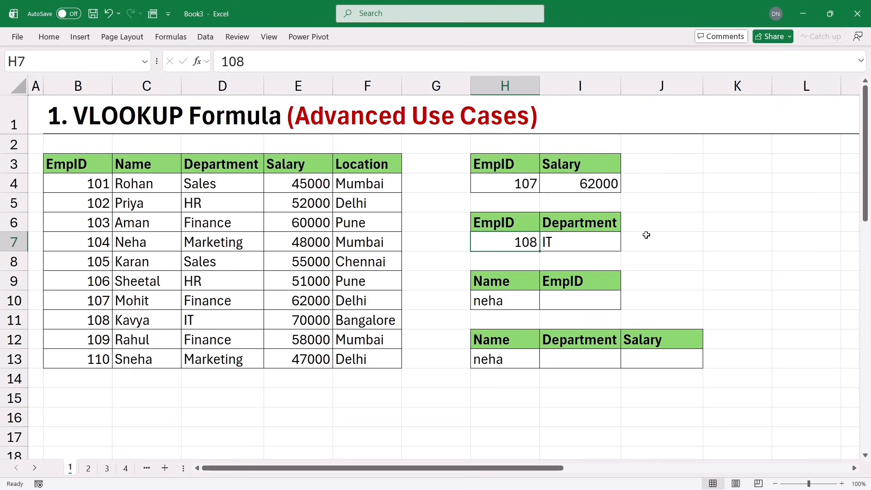
text(11)
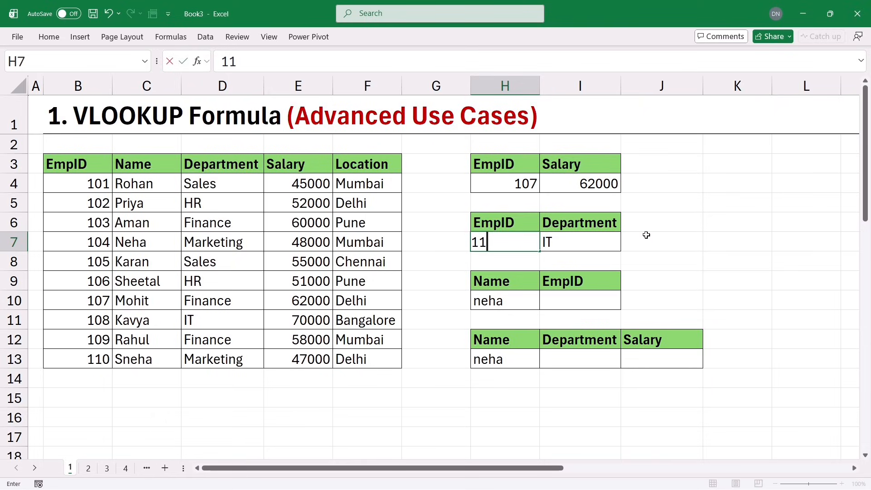
text(5)
key(Return)
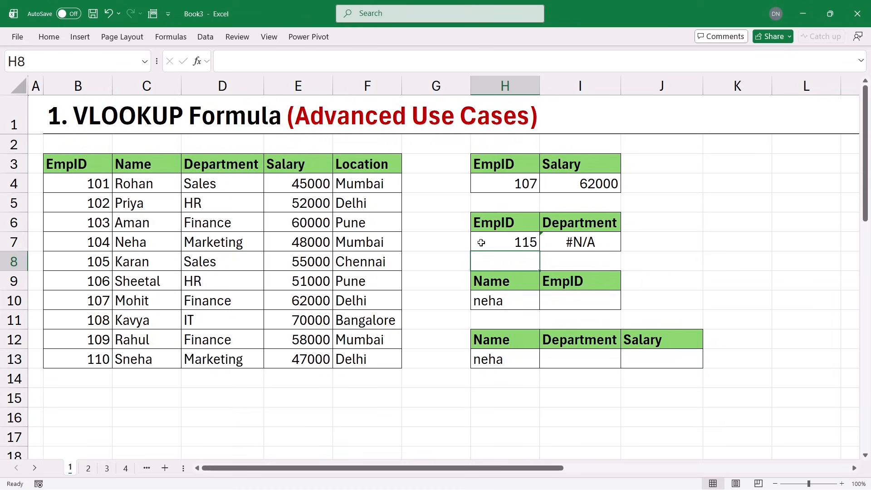
drag(68, 183, 73, 359)
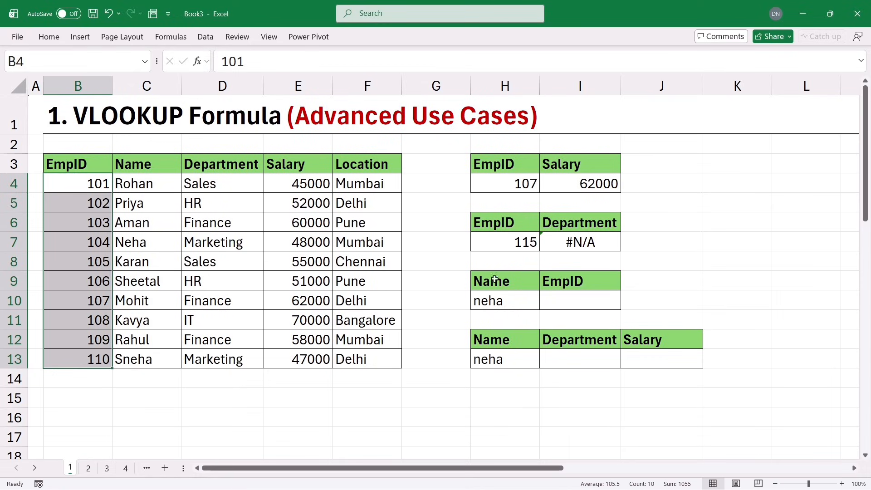
Step: Wrap the department VLOOKUP in I7 in IFERROR so it reads =IFERROR(VLOOKUP(H7,B3:F13,3,0),"not found")
click(599, 245)
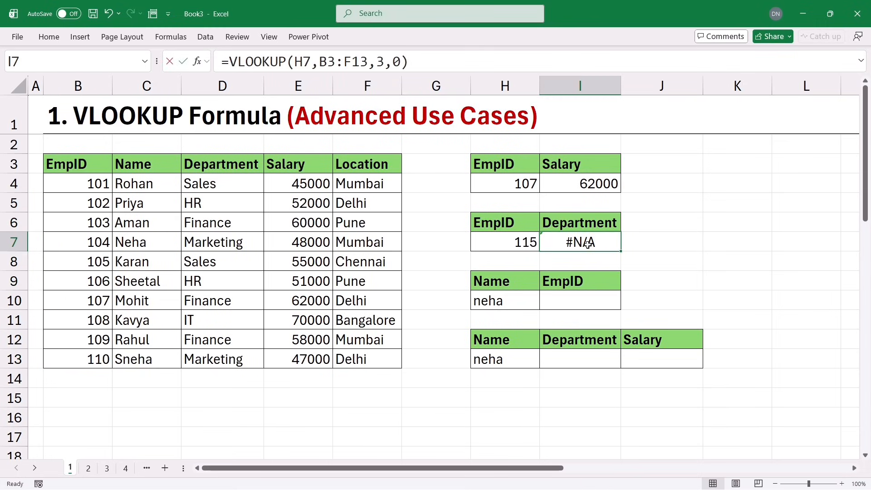
double_click(588, 244)
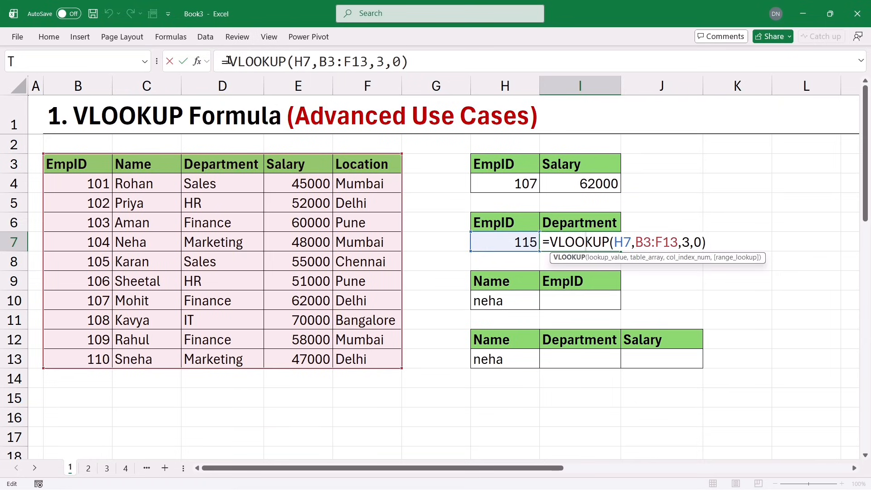
click(230, 60)
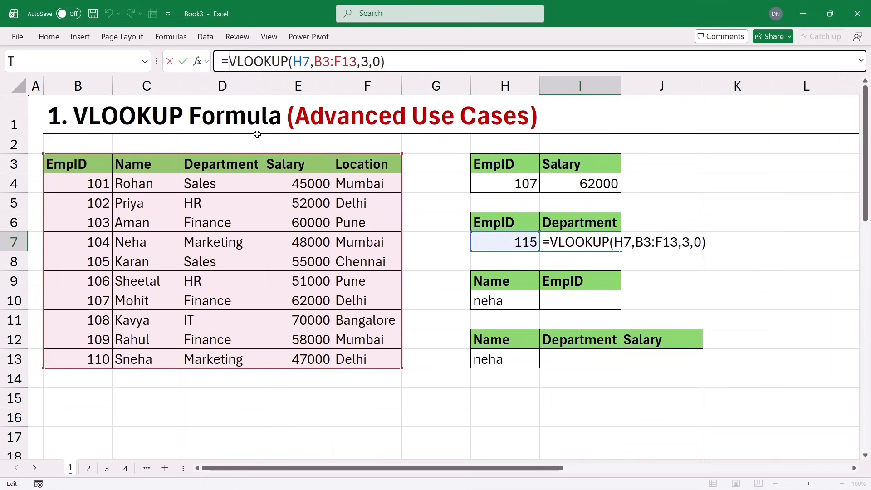
text(iferro)
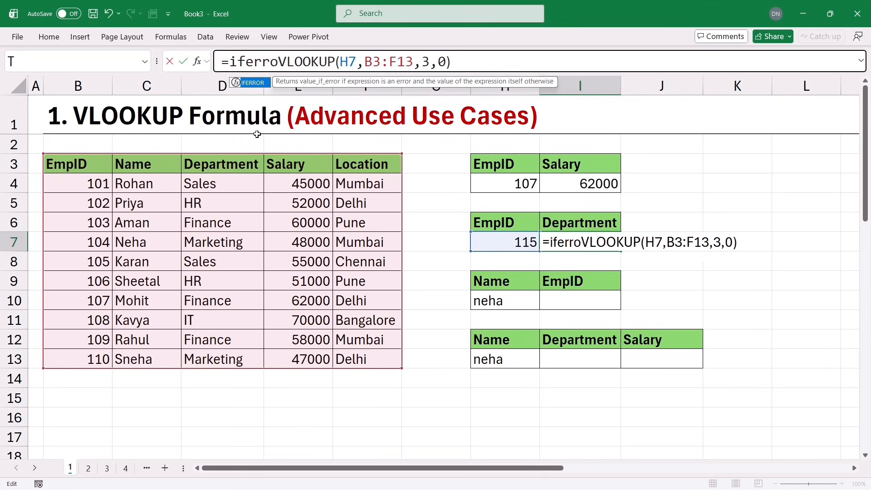
text(r()
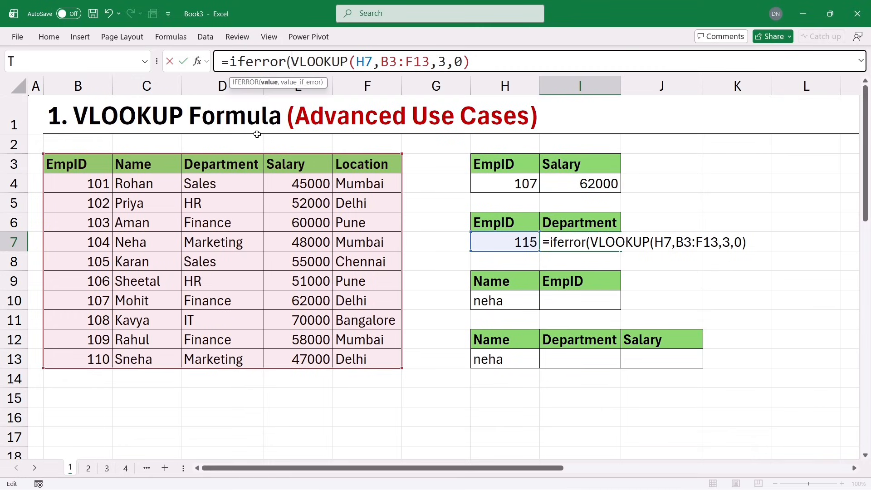
click(472, 61)
text(,)
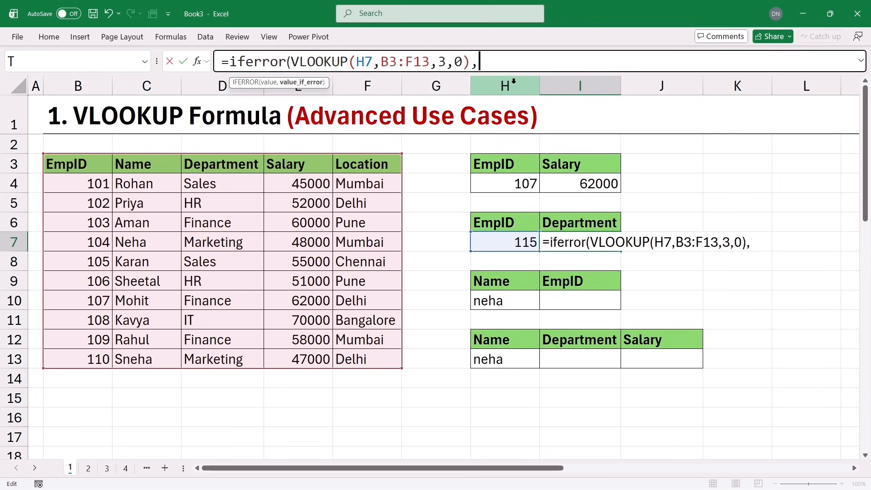
text(")
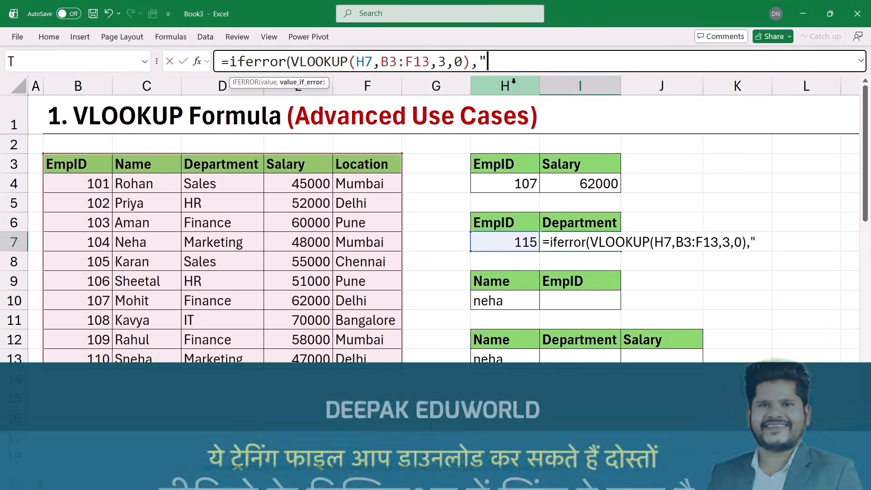
text(not f)
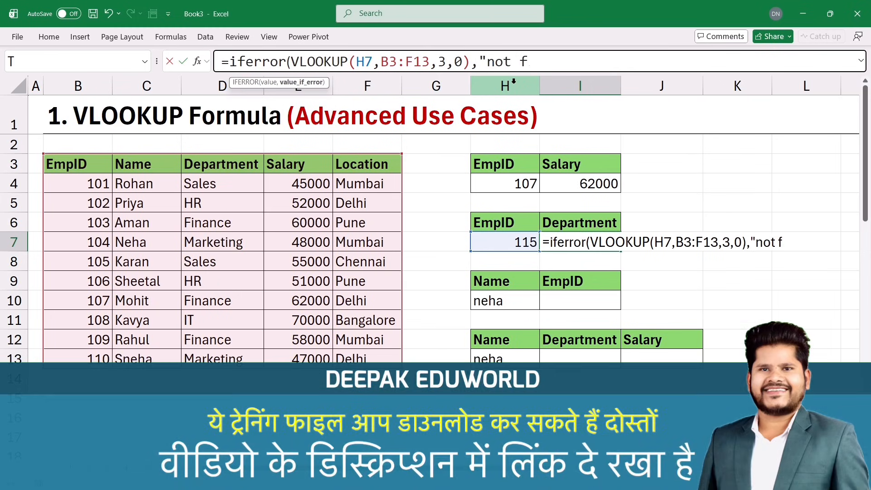
text(ound)
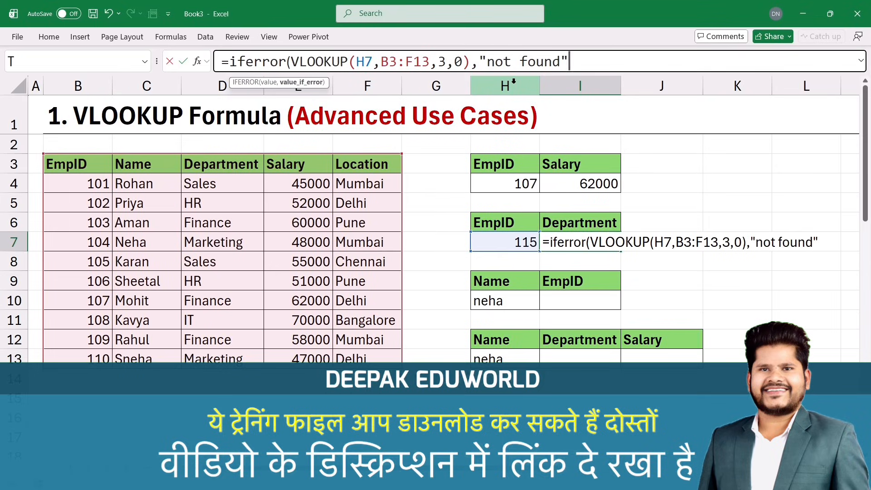
text("))
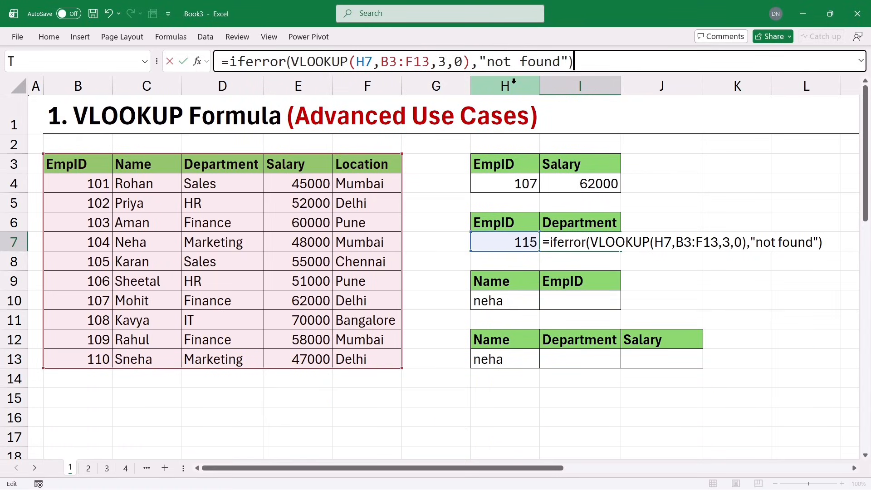
key(Return)
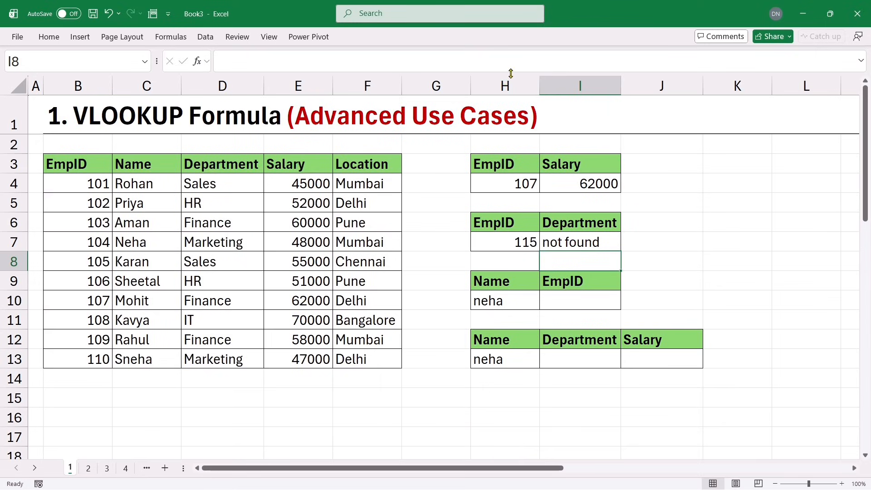
Step: Set the EmpID in H7 to 104 to test the IFERROR formula with an existing employee
click(505, 248)
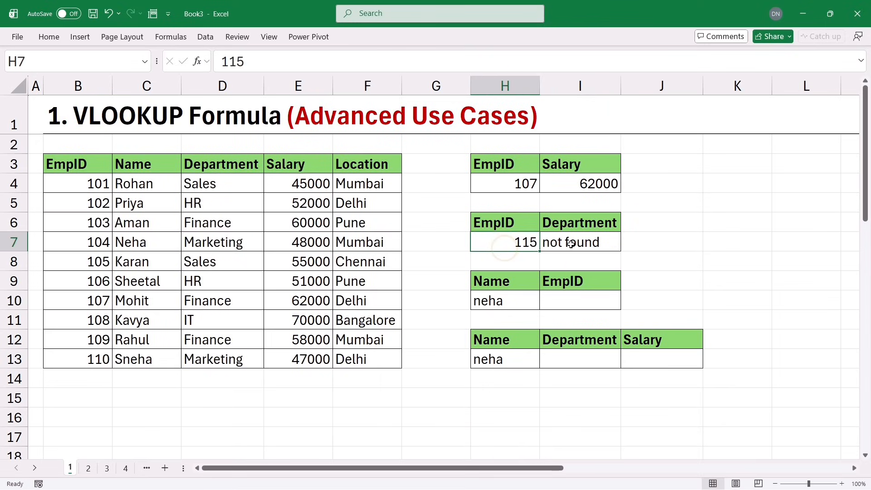
text(104)
key(Return)
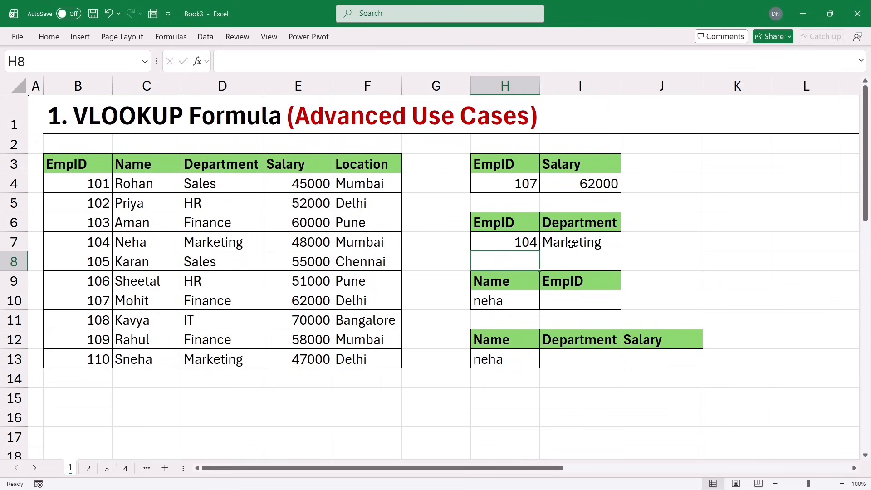
Step: Set the EmpID in H7 to 123 and compare it with the employee table's EmpID column
click(538, 248)
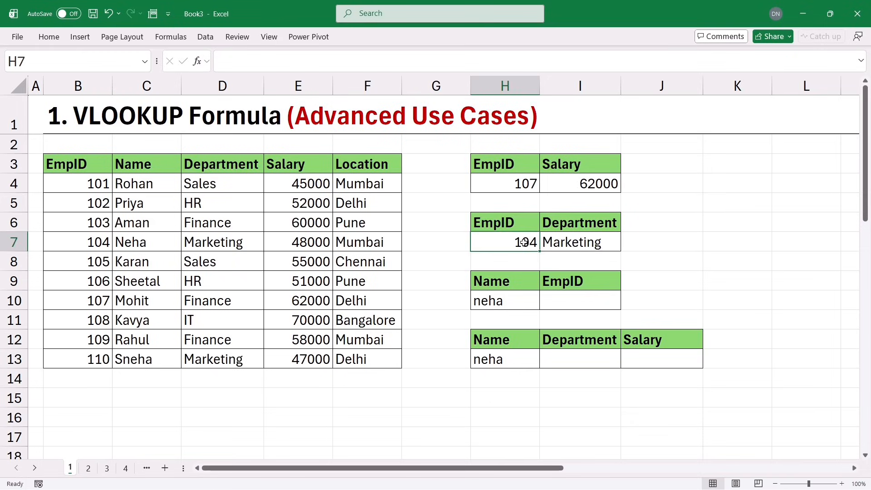
key(F2)
key(BackSpace)
key(BackSpace)
key(BackSpace)
text(123)
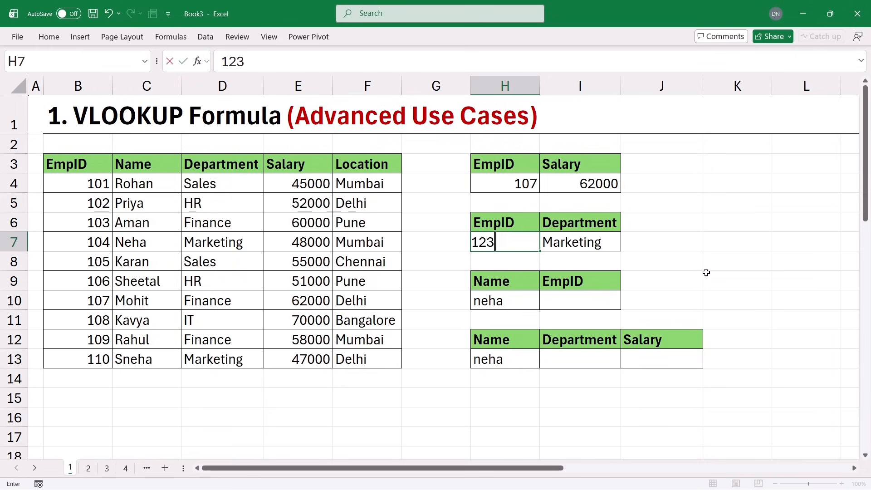
click(707, 274)
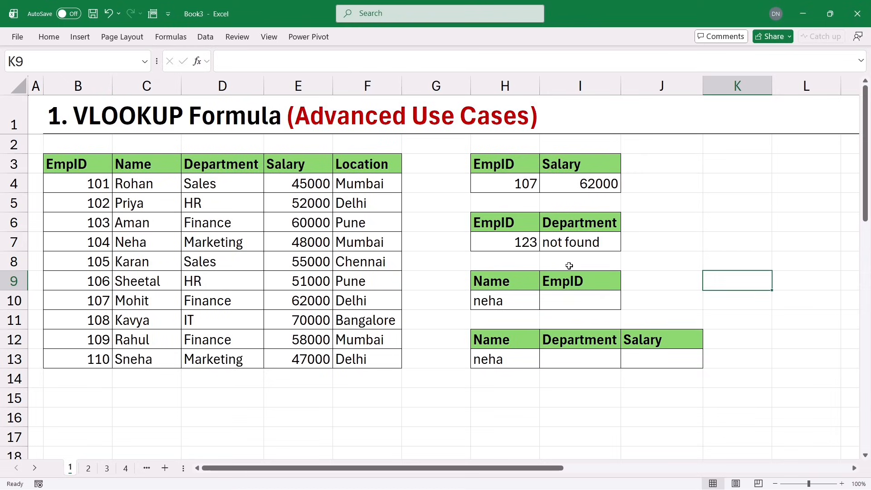
click(492, 244)
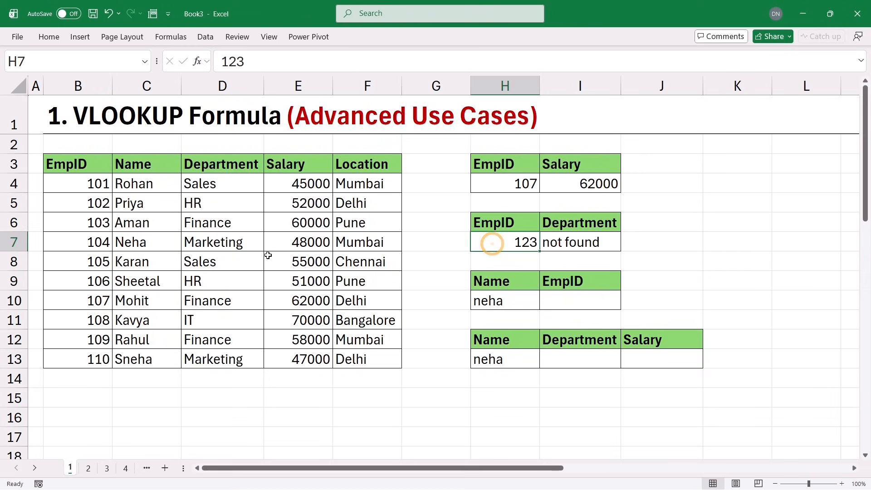
drag(79, 169, 87, 356)
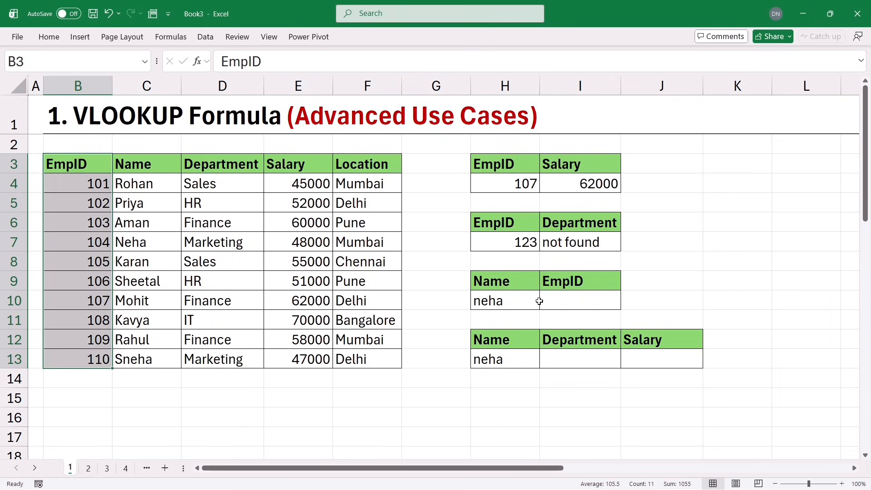
click(557, 302)
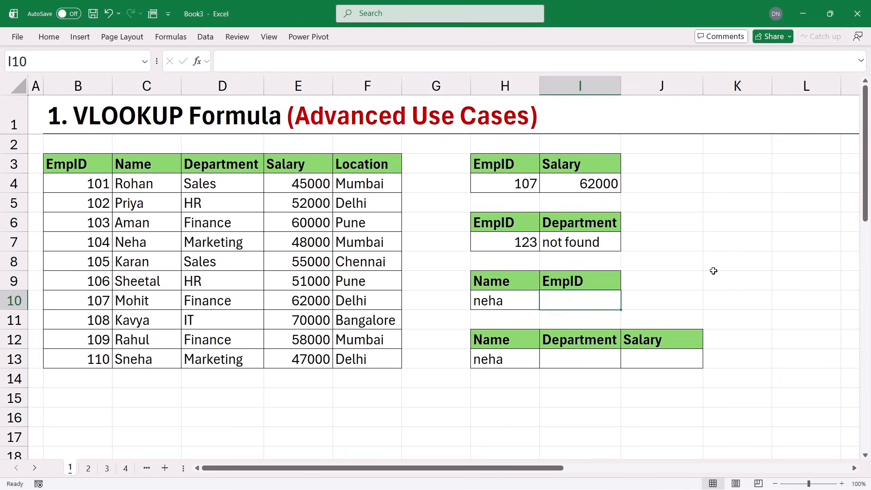
text(=vloo)
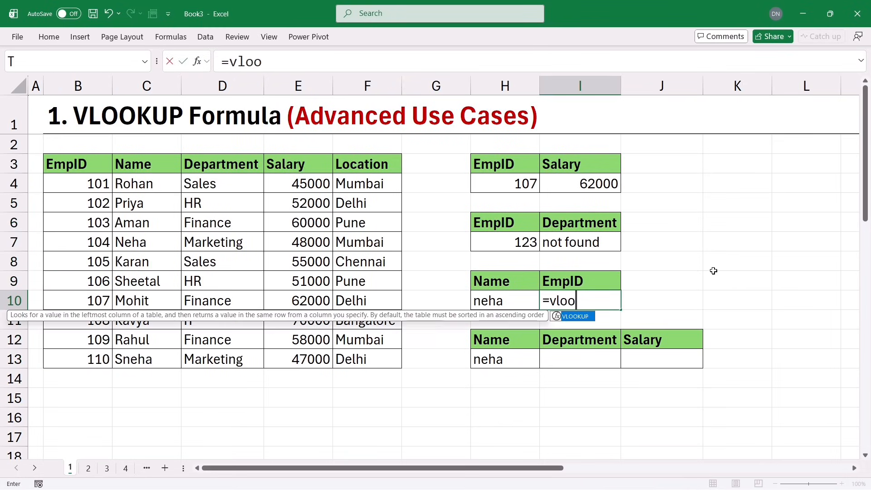
key(Tab)
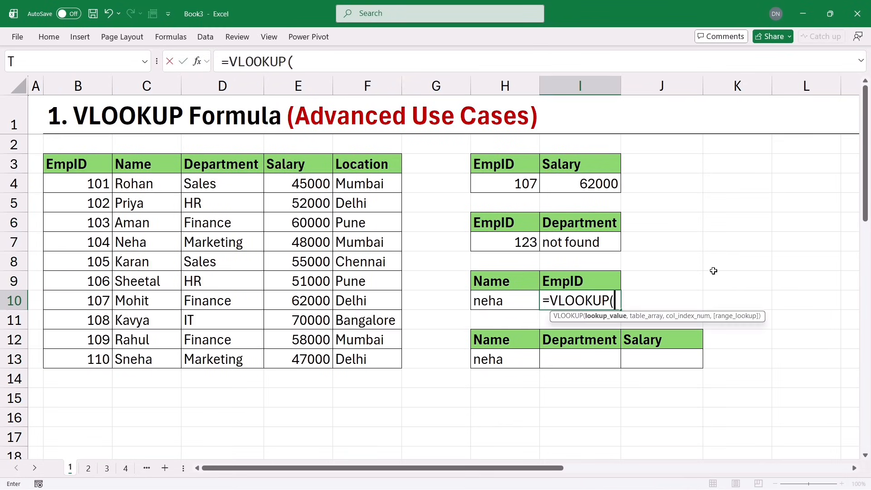
click(508, 302)
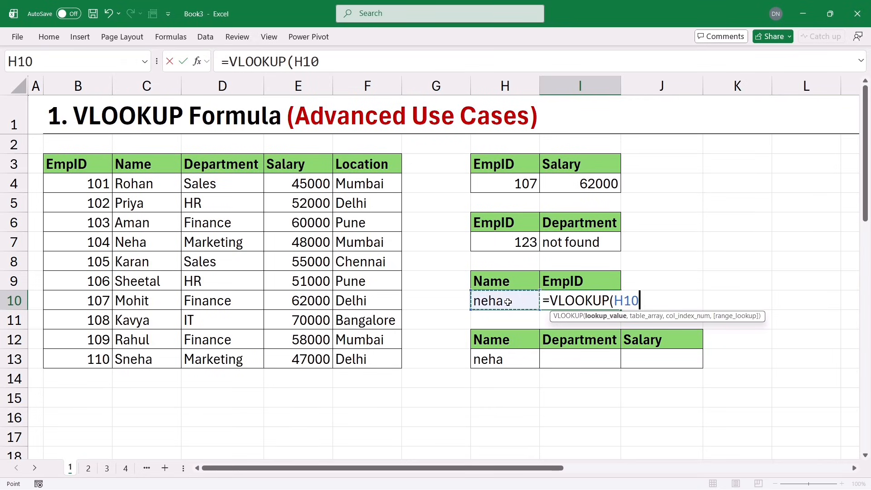
text(,)
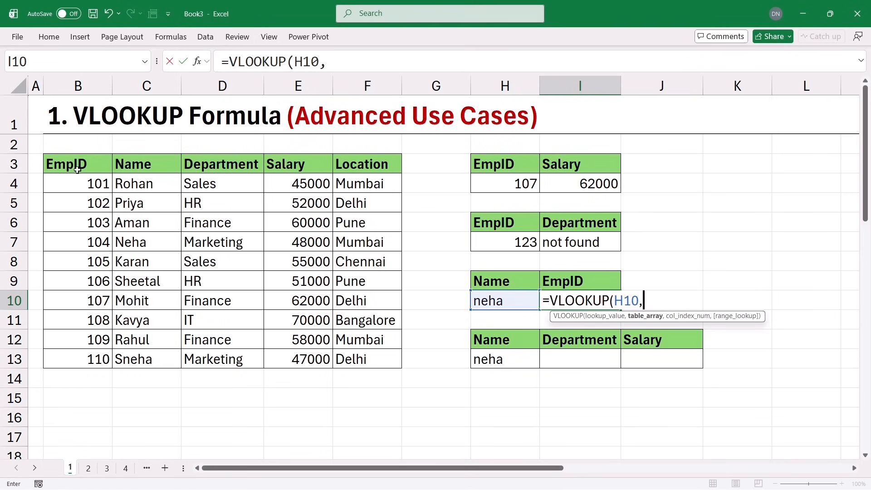
drag(73, 166, 357, 359)
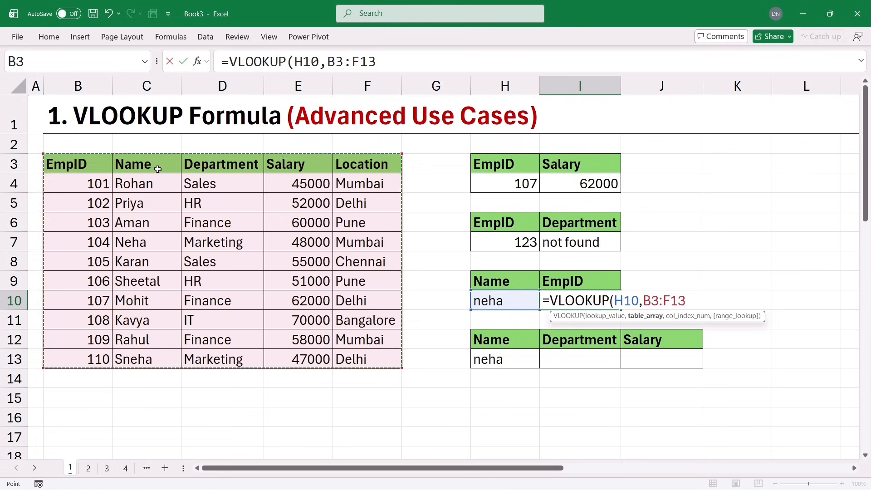
drag(158, 169, 393, 359)
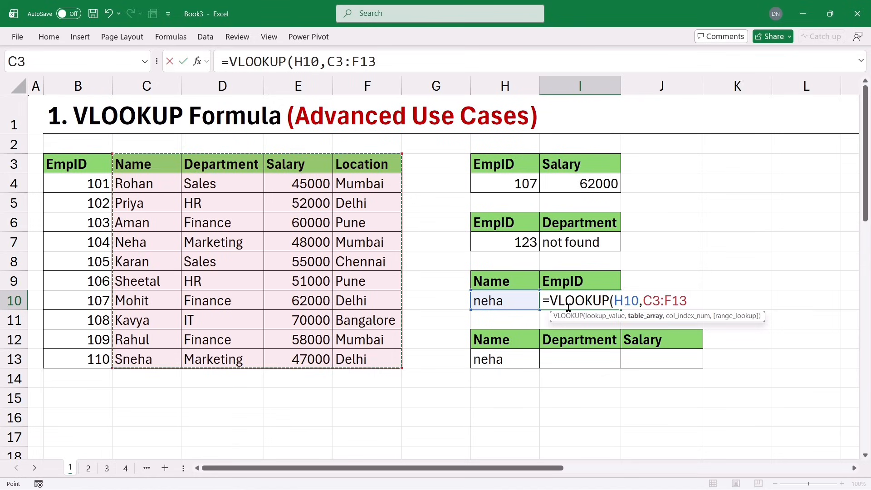
key(Escape)
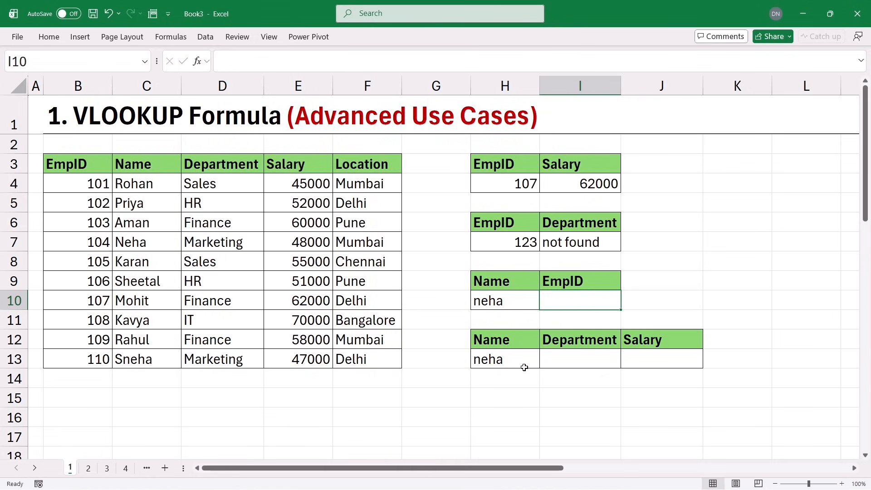
Step: Enter =VLOOKUP(H13,C3:F13,2,0) in I13 to retrieve the department for the name in H13
click(575, 362)
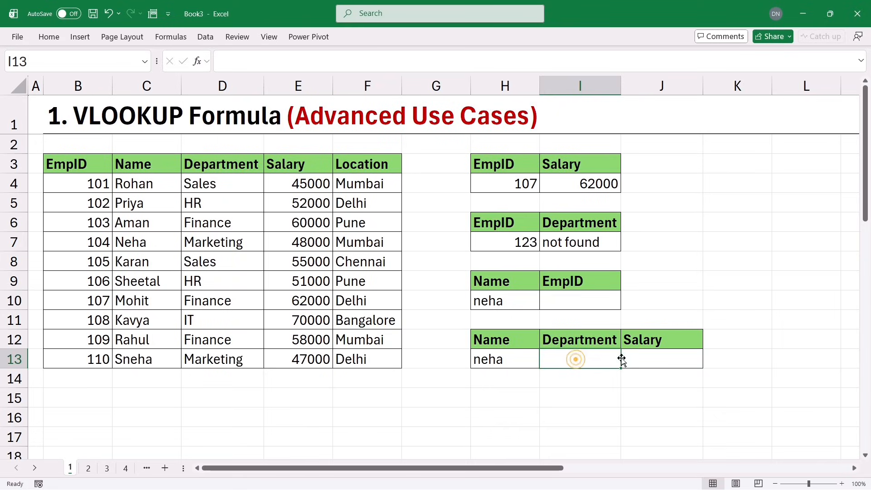
click(641, 355)
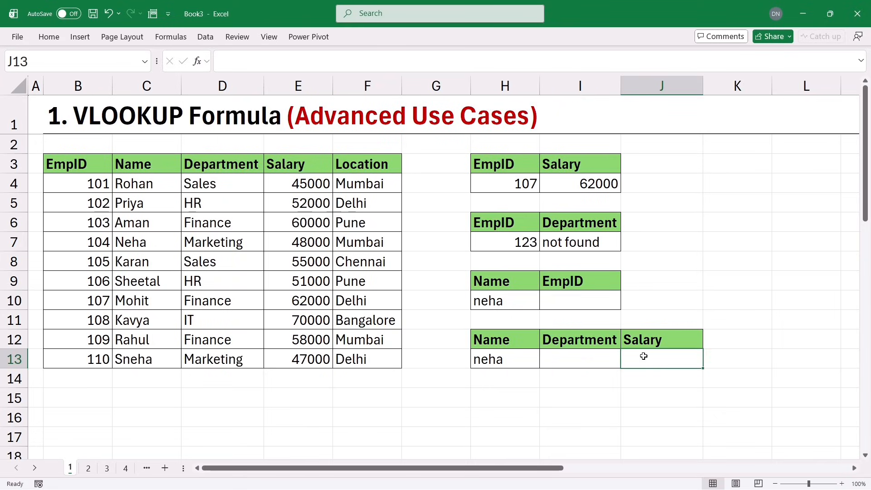
click(588, 360)
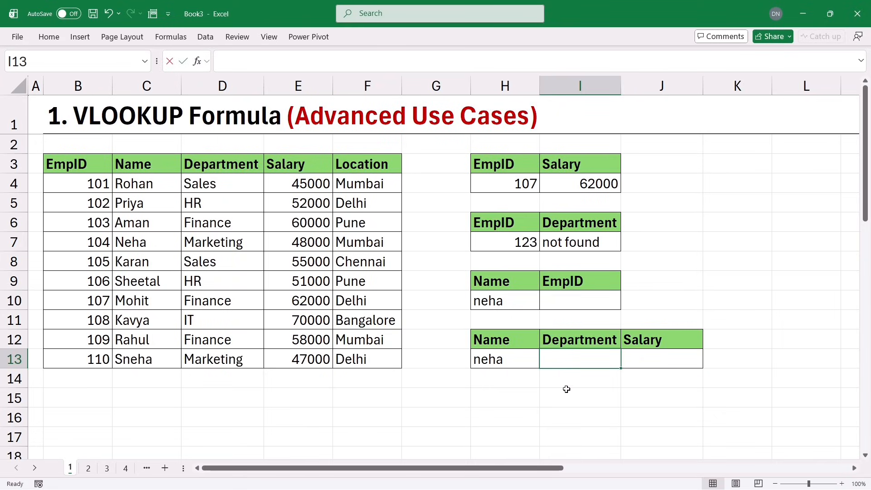
text(=vloo)
key(Tab)
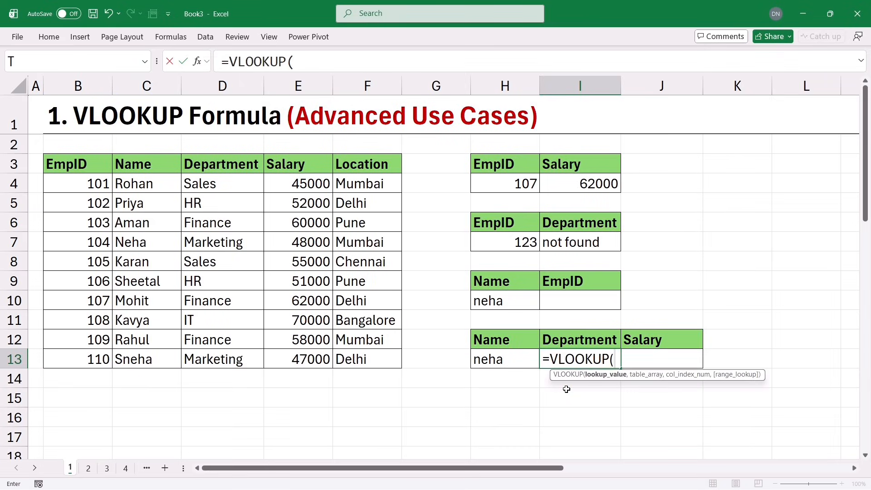
click(493, 363)
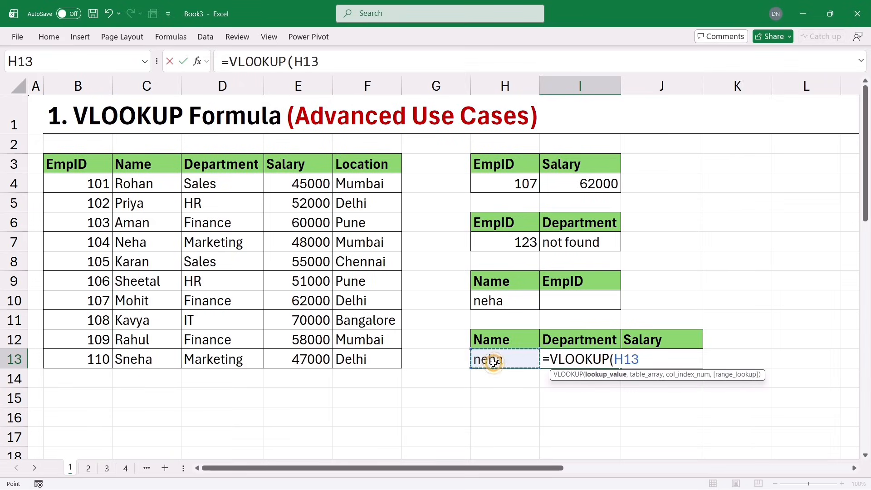
text(,)
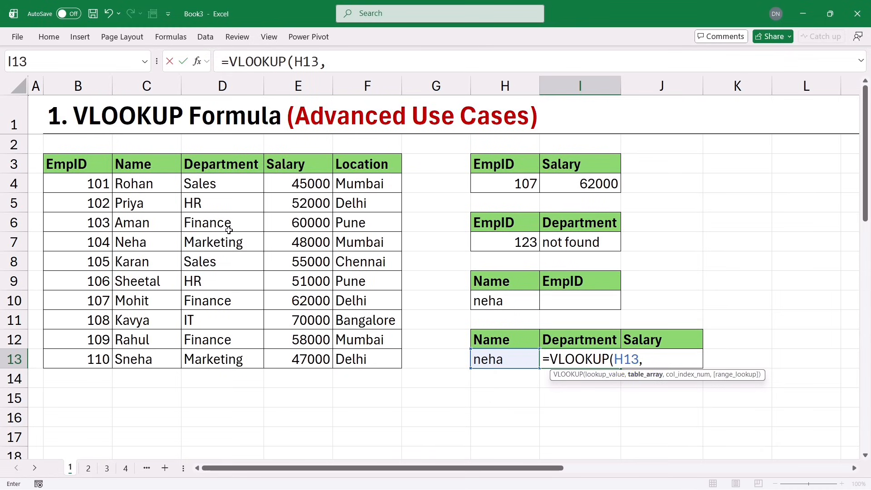
drag(78, 165, 363, 359)
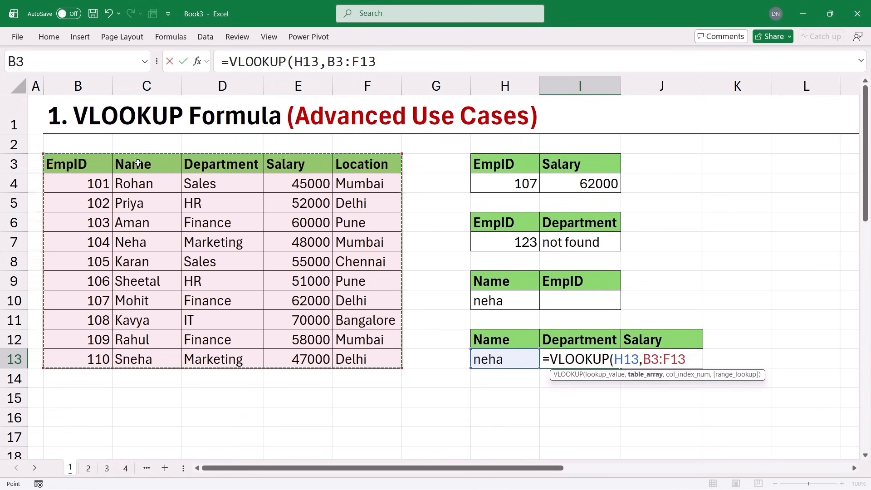
drag(138, 163, 348, 360)
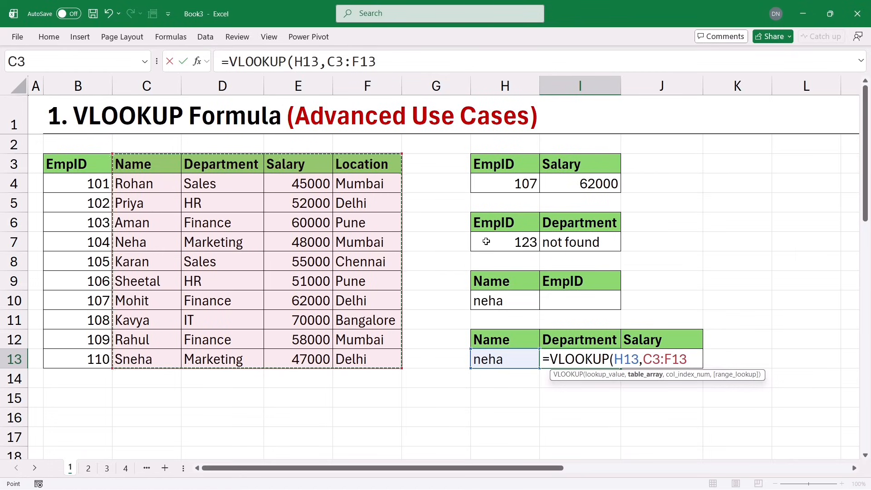
text(,)
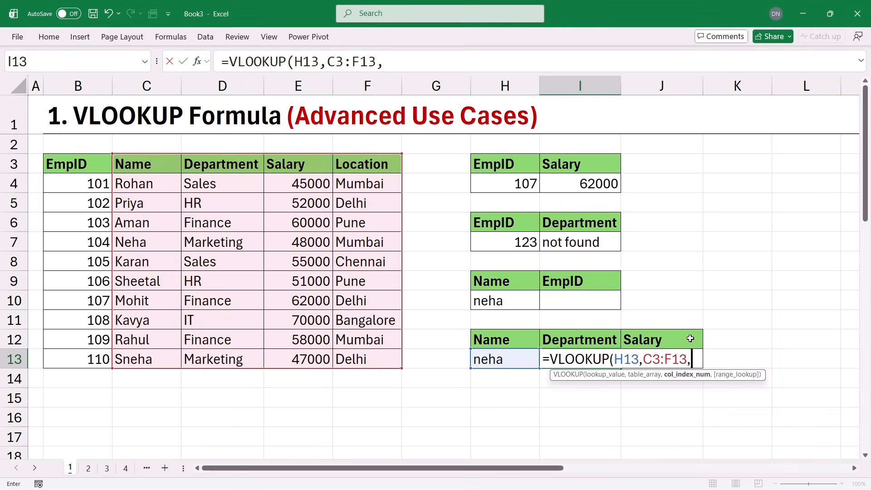
text(2,)
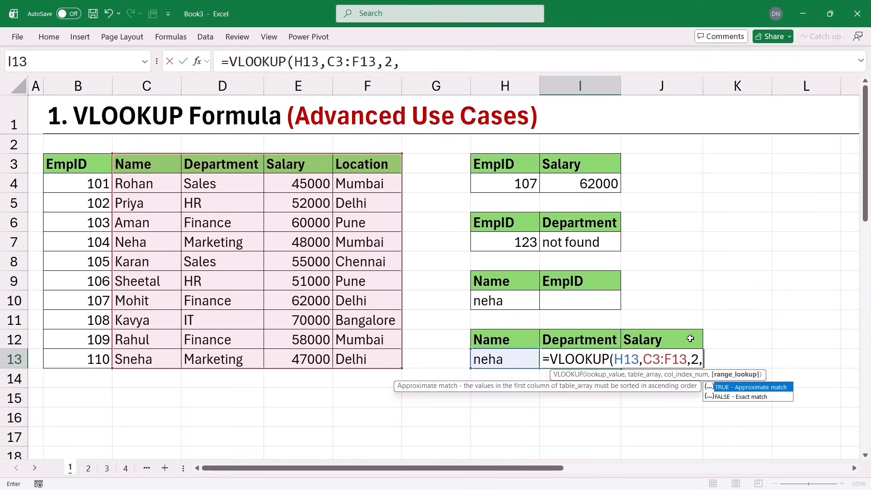
text(0))
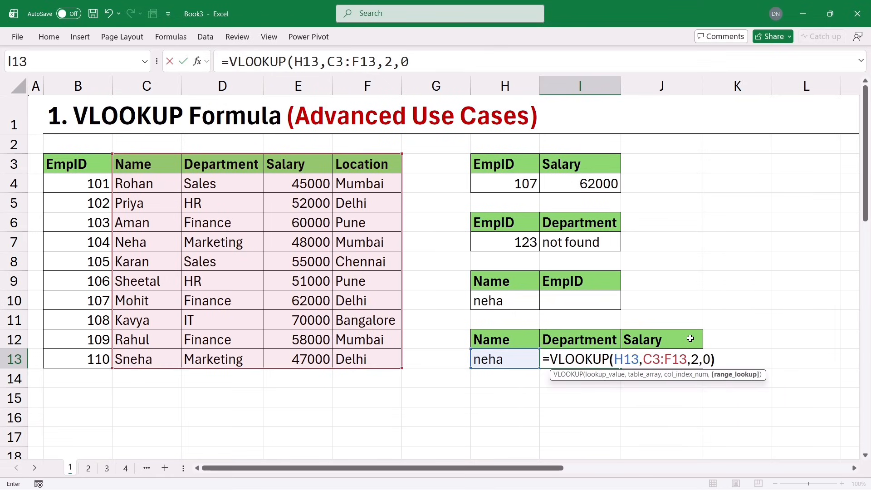
key(Return)
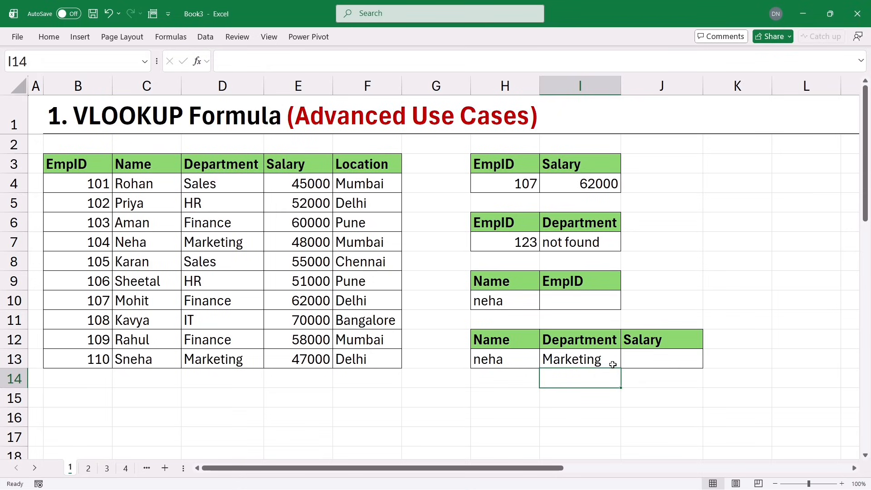
Step: Enter =VLOOKUP(H13,C3:F13,3,0) in J13 to retrieve the salary for the name in H13
click(641, 359)
text(=)
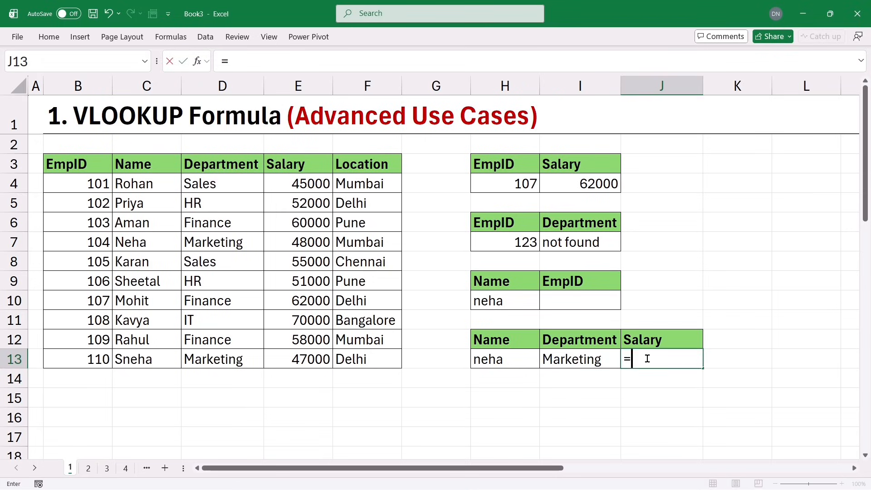
text(vlo)
key(Tab)
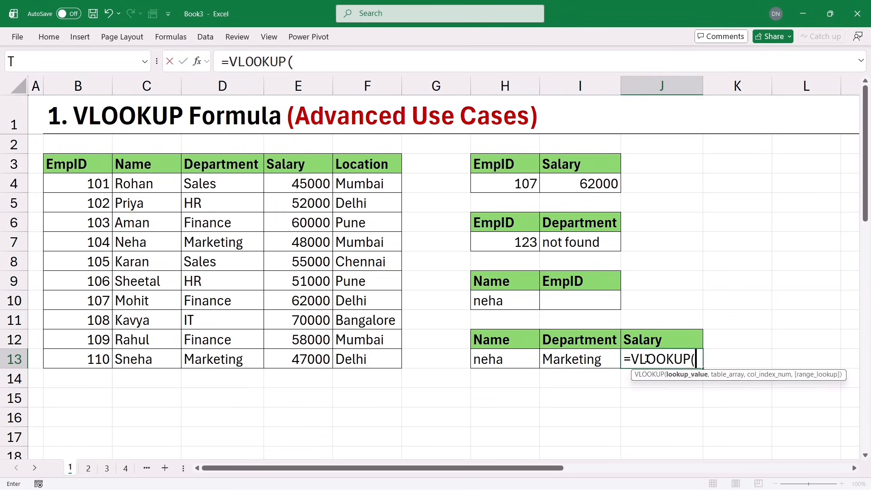
click(495, 363)
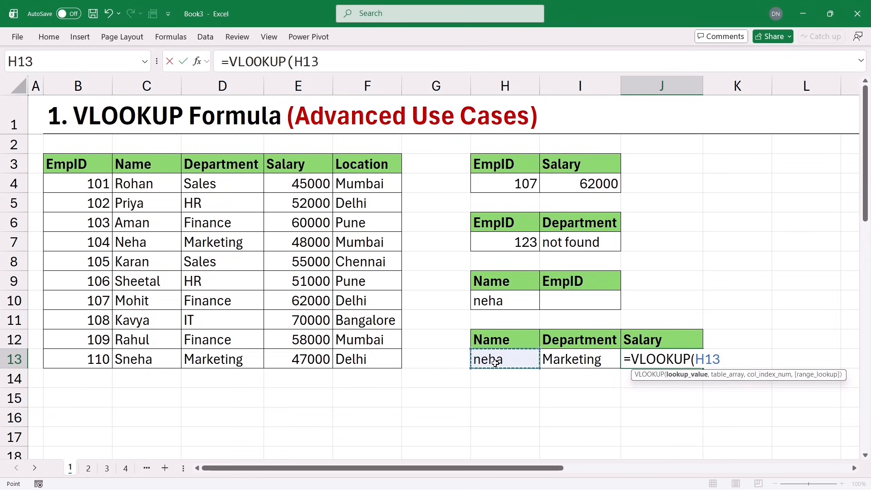
text(,)
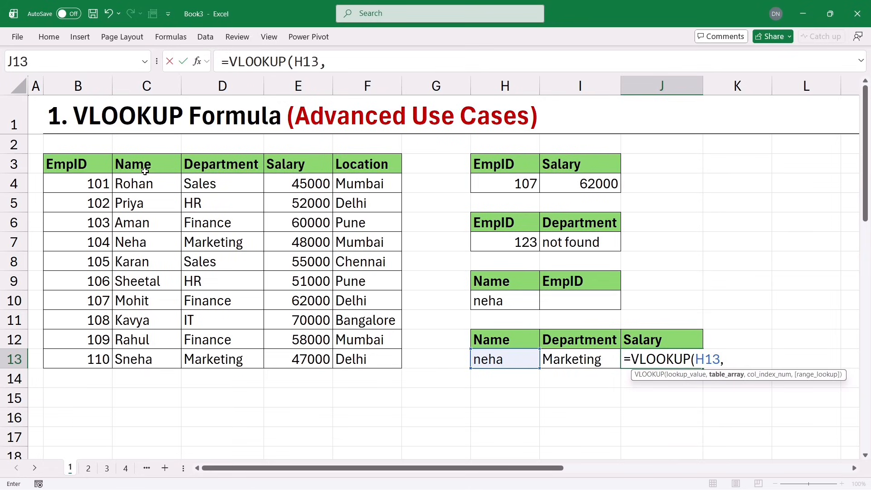
drag(144, 171, 358, 358)
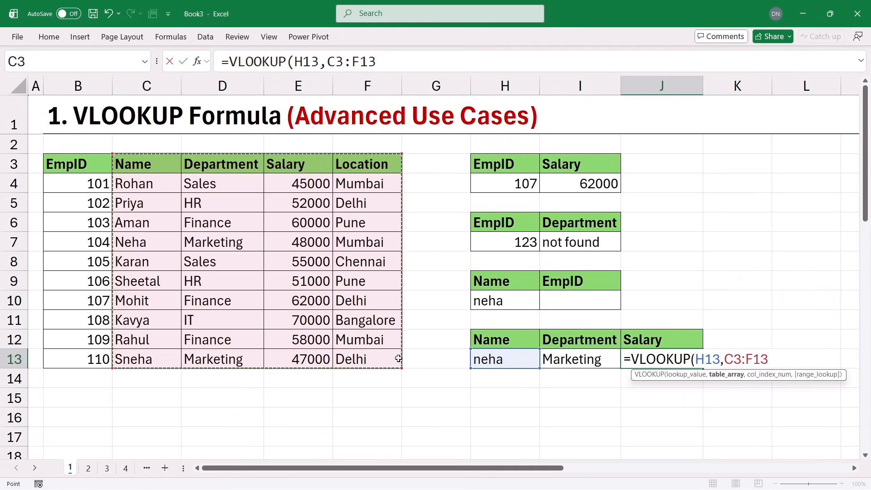
text(,)
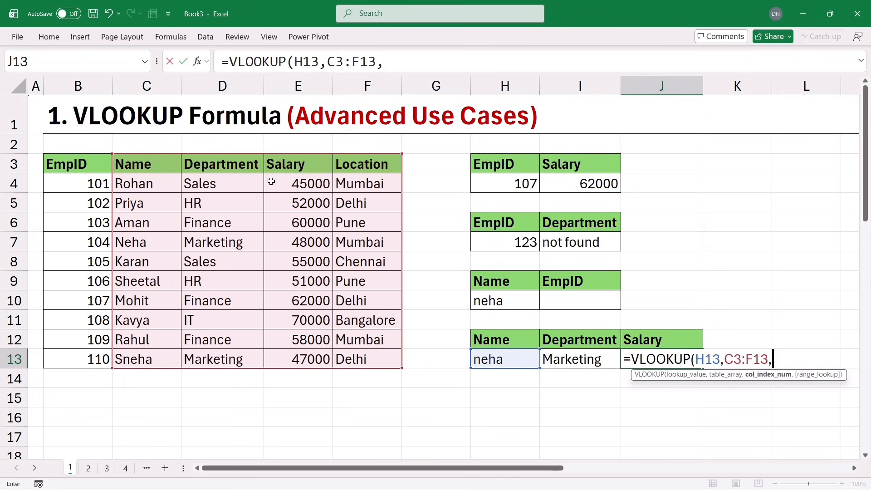
text(3)
text(,0))
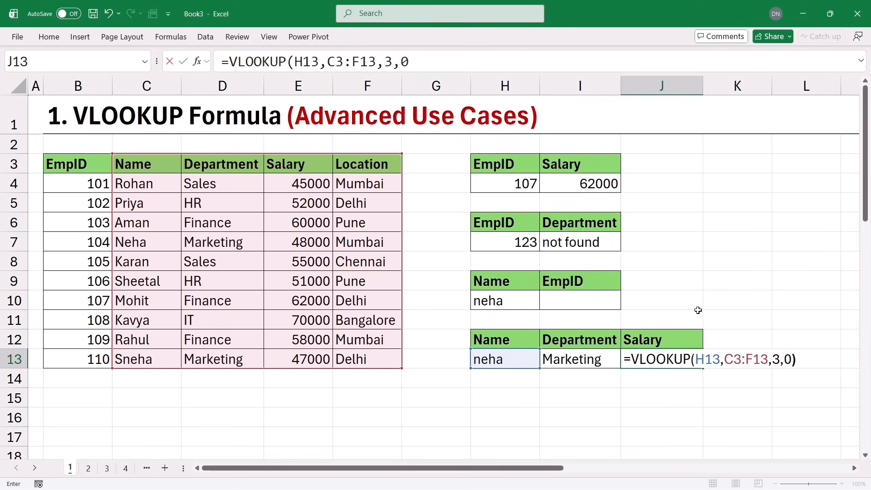
key(Return)
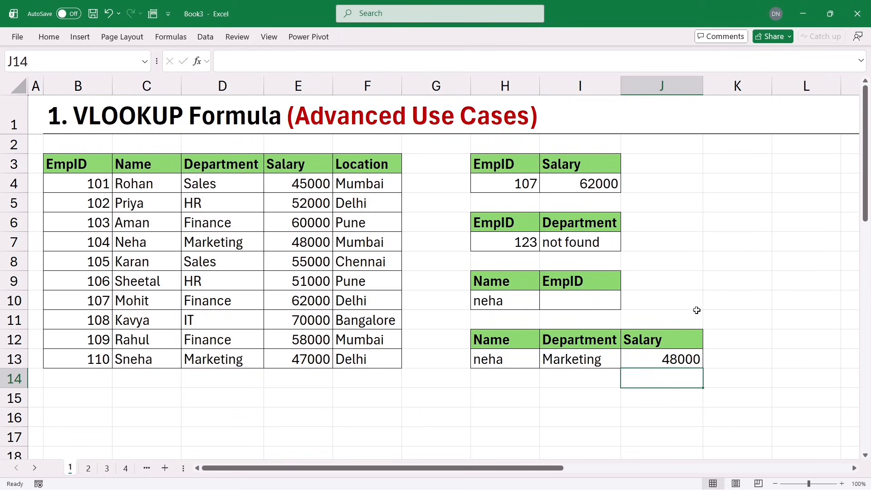
Step: Change the name in H13 to the employee listed in C13 and check the results against D13 and E13
click(528, 355)
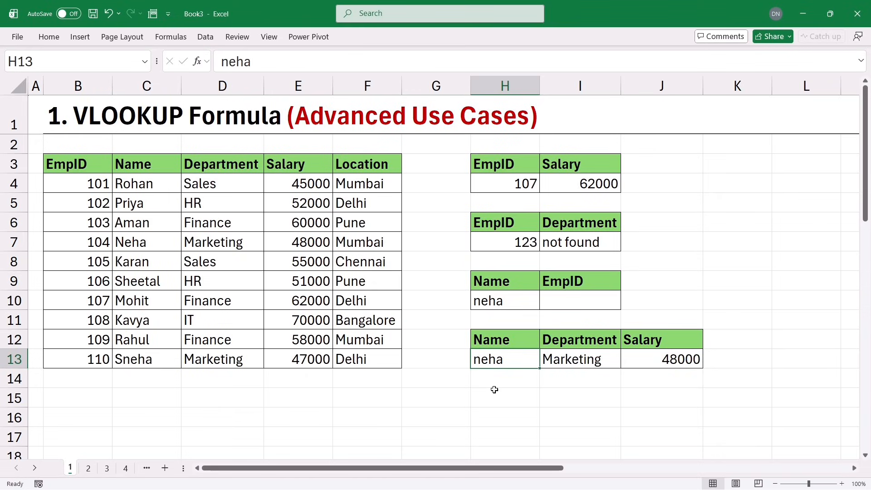
text(sneha)
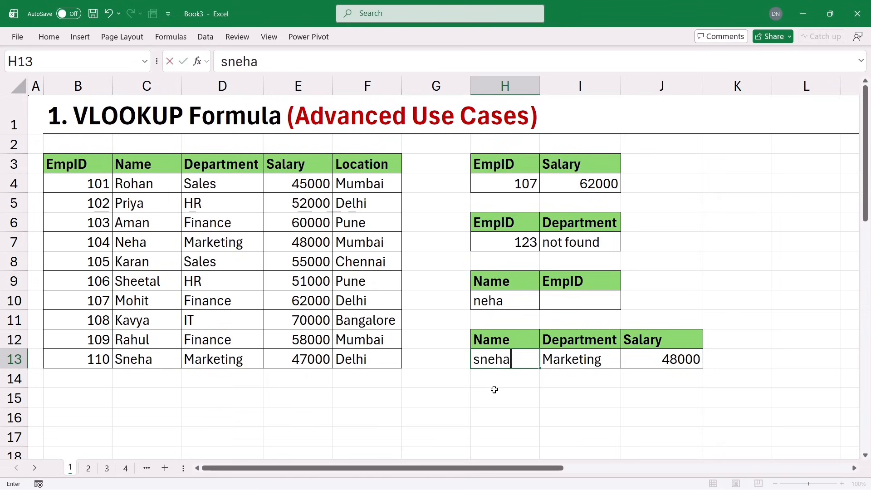
key(Return)
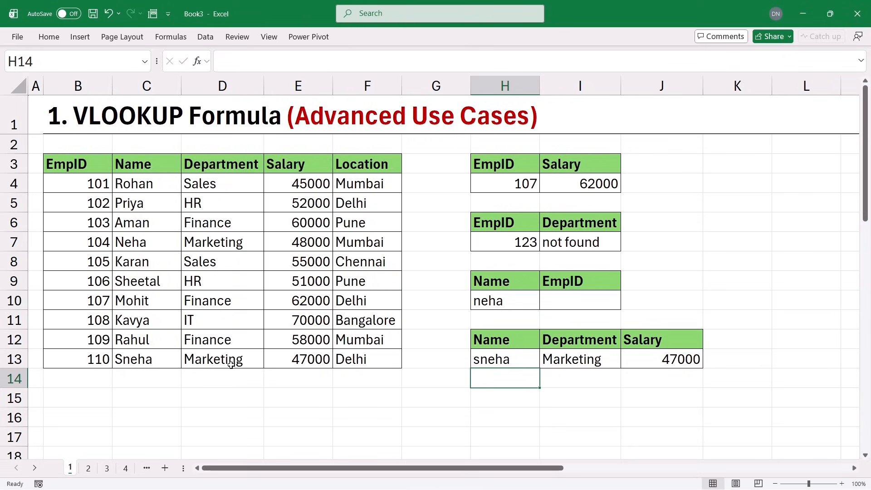
click(202, 361)
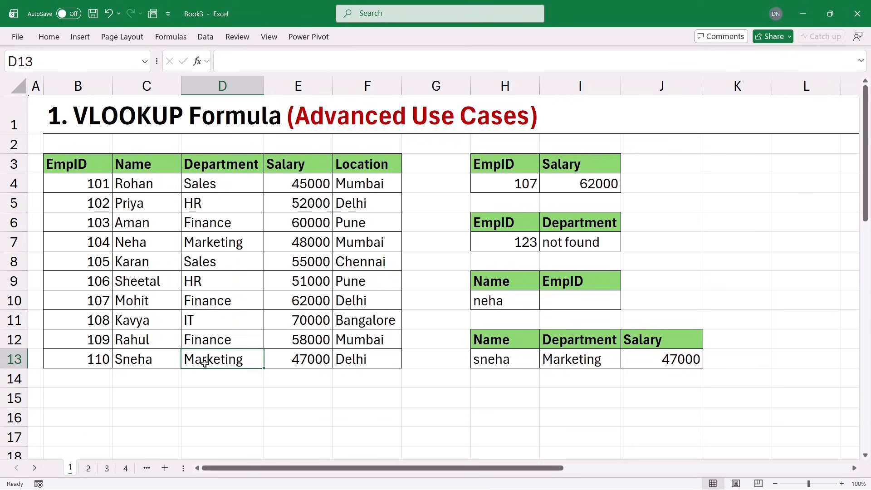
click(302, 361)
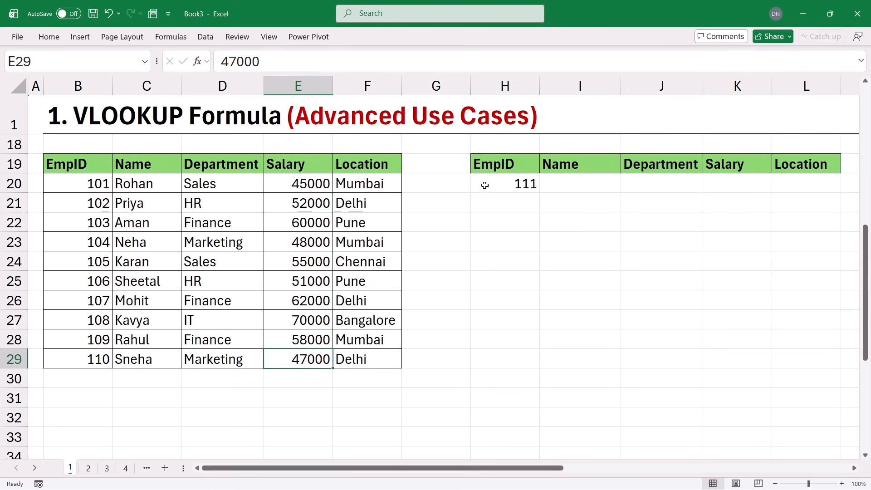
Step: Examine the second lookup table's EmpID in H20 and its Name, Department, Salary and Location cells in I20:L20
click(484, 184)
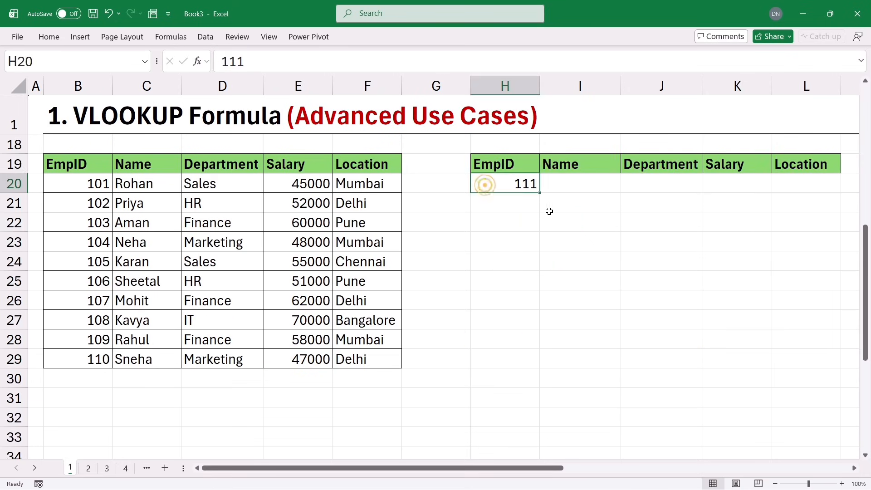
click(571, 188)
click(641, 186)
click(724, 181)
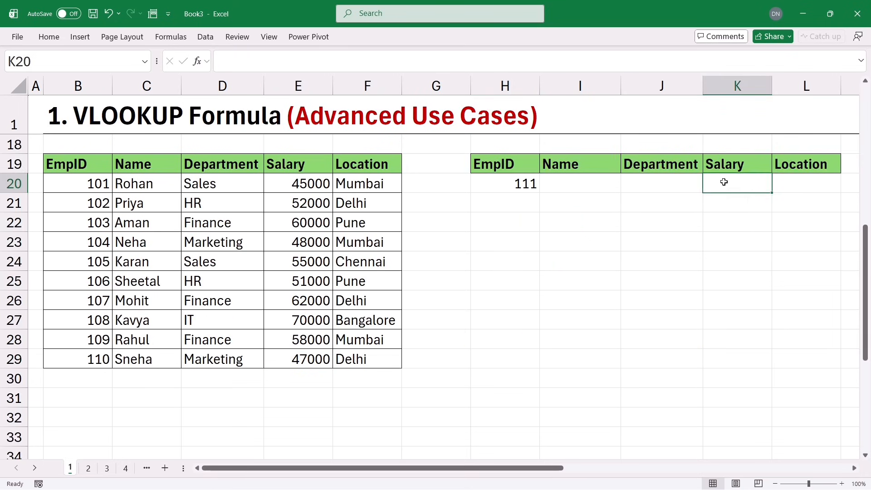
click(780, 178)
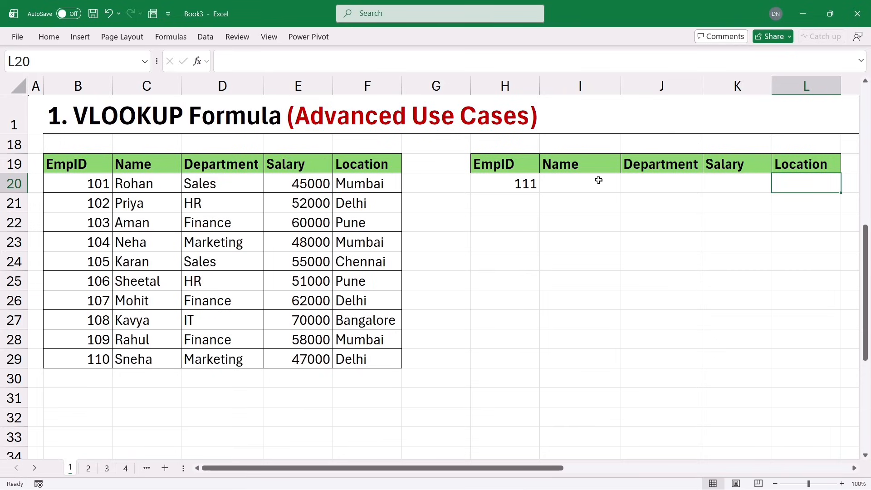
click(568, 184)
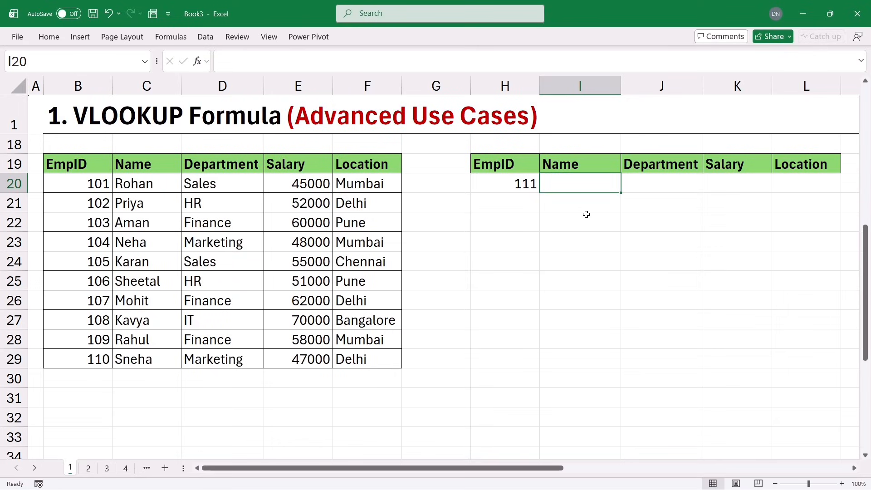
click(641, 185)
click(721, 185)
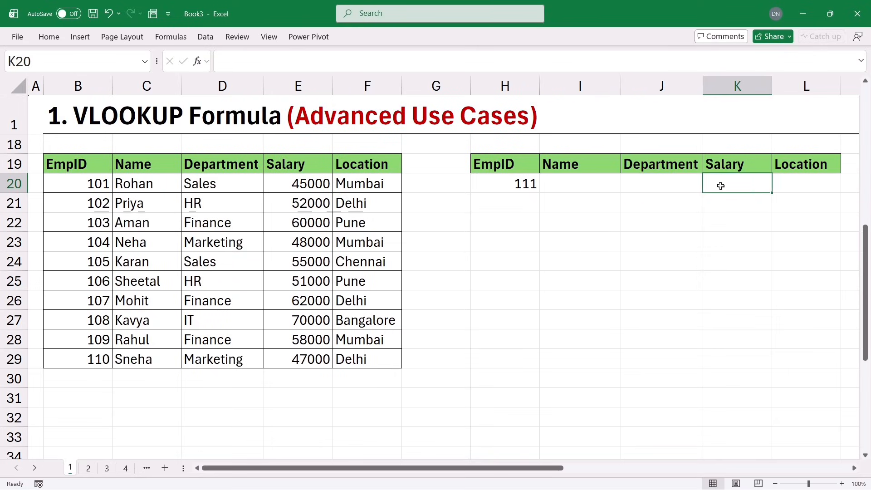
click(604, 183)
click(658, 183)
click(732, 186)
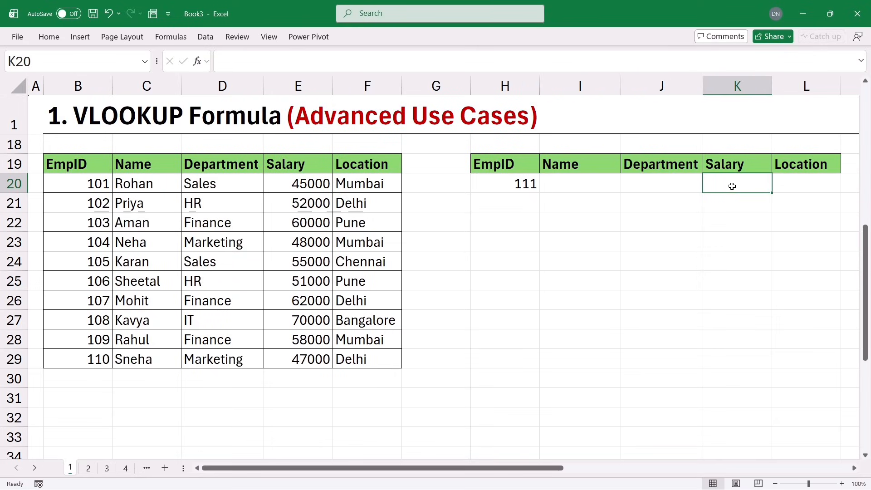
click(793, 183)
Step: Enter =VLOOKUP(H20,B19:F29,2,0) in I20 to retrieve the name for the EmpID in H20
click(598, 183)
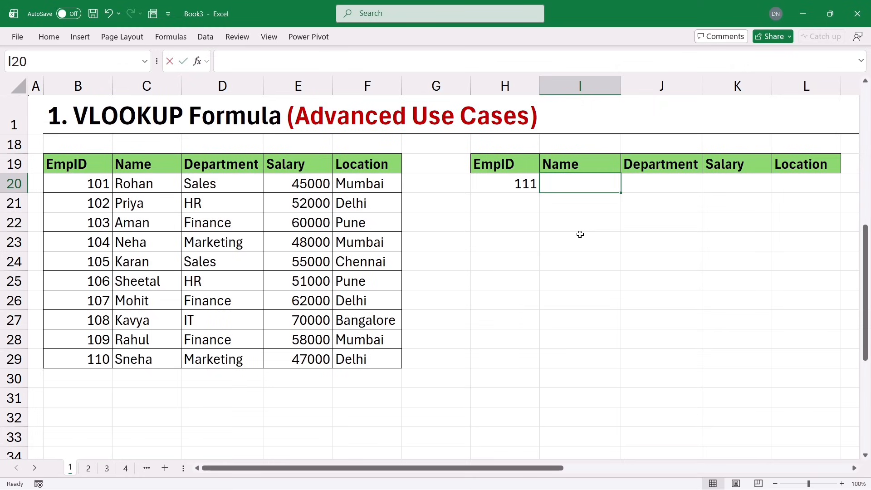
text(=vloo)
key(Tab)
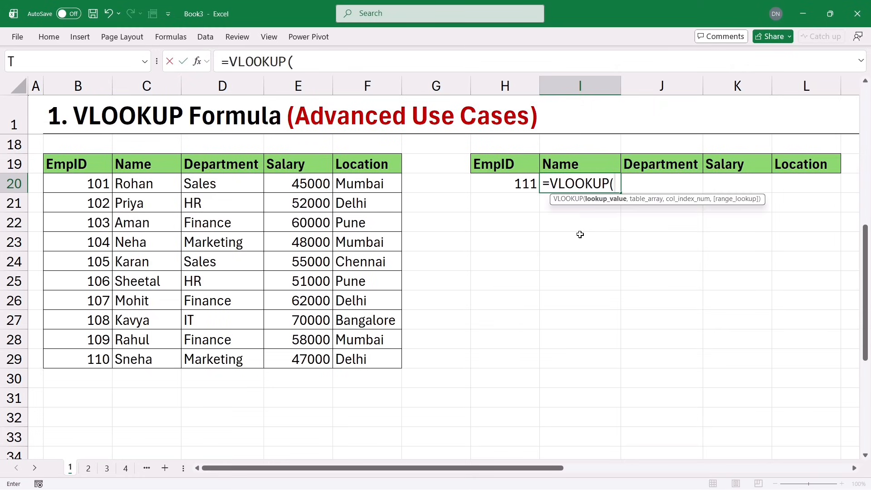
click(492, 184)
text(,)
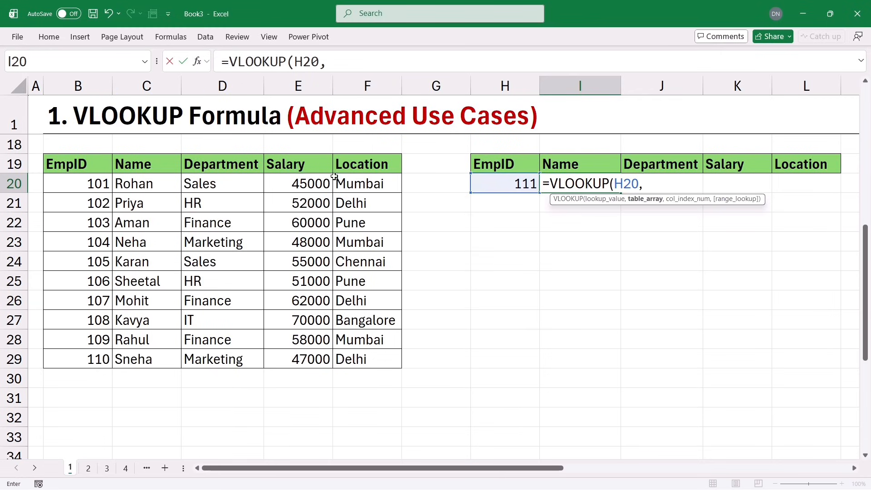
drag(87, 163, 346, 362)
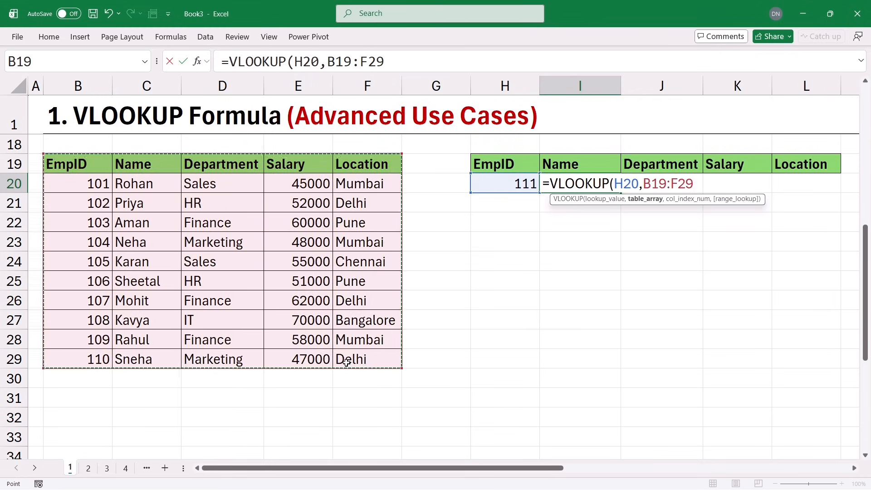
text(,)
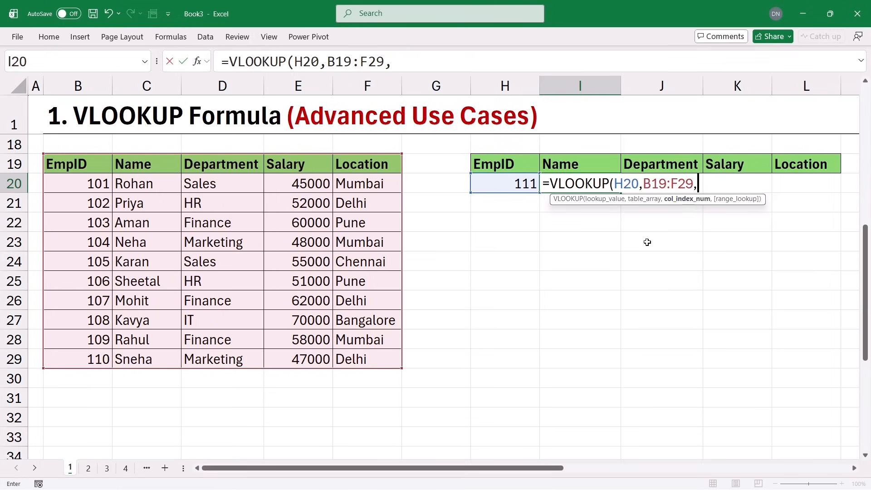
text(2,)
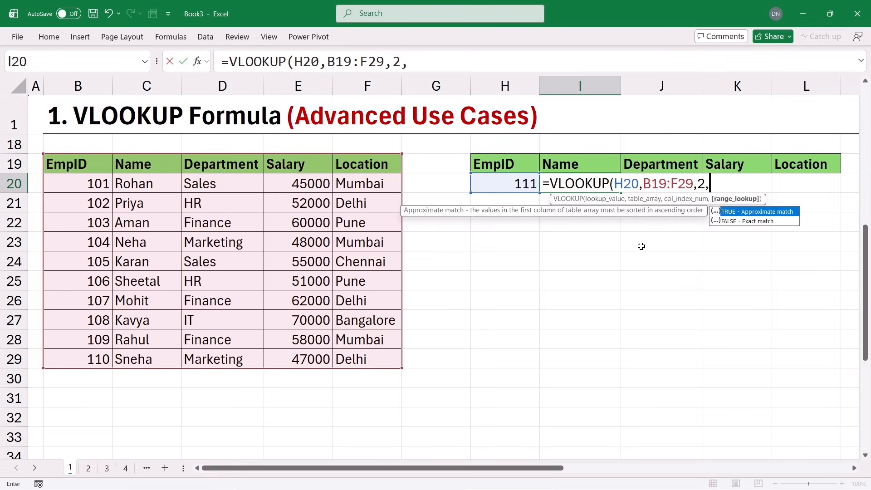
text(0))
key(Return)
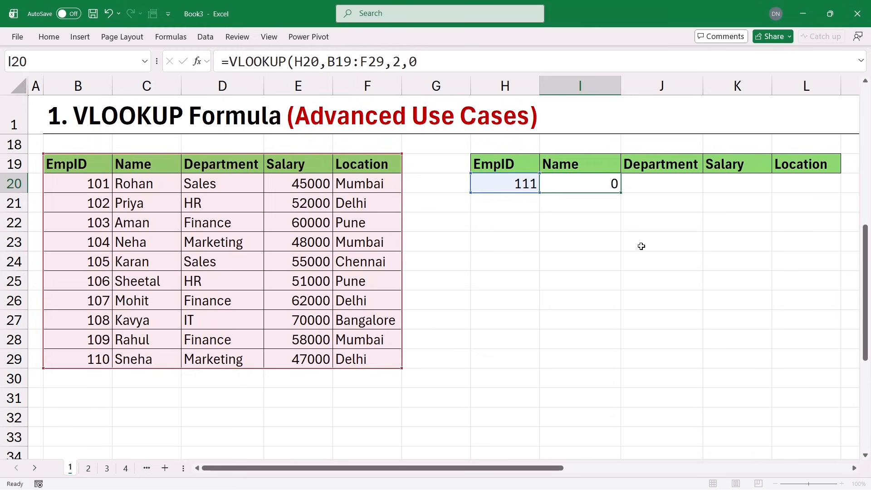
Step: Change the EmpID in H20 to the one listed in B23 to test the name lookup
click(502, 185)
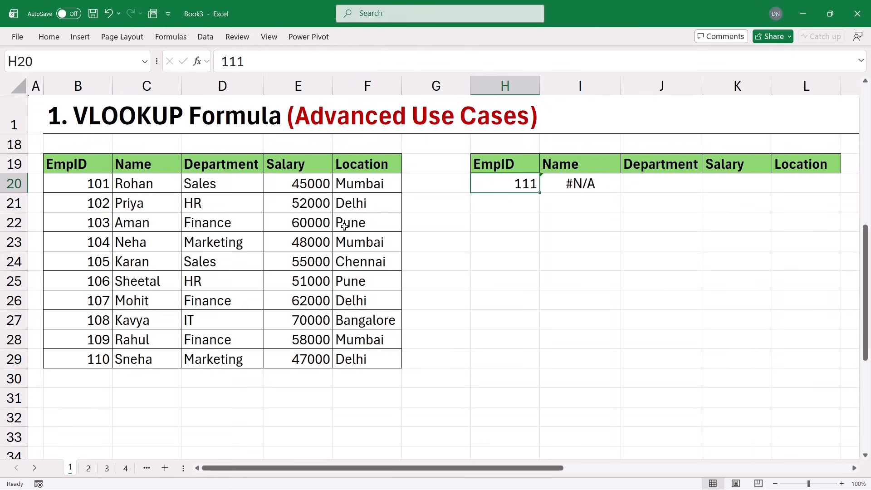
text(10)
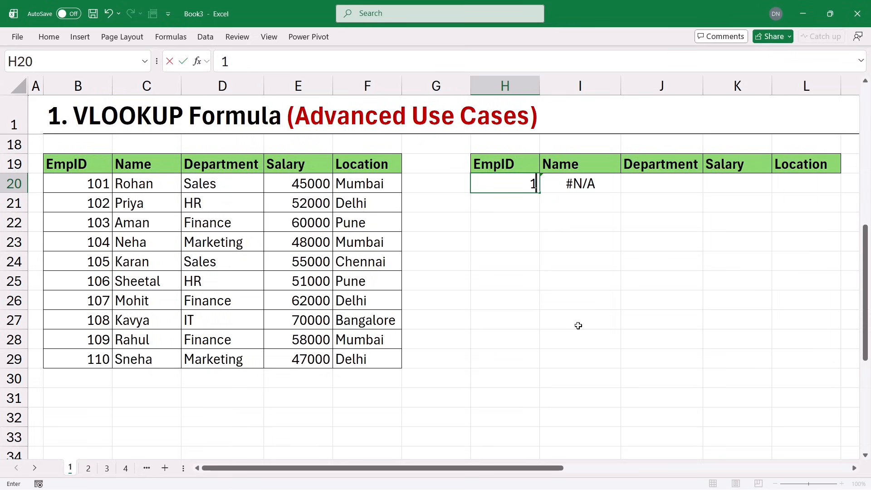
text(4)
key(Return)
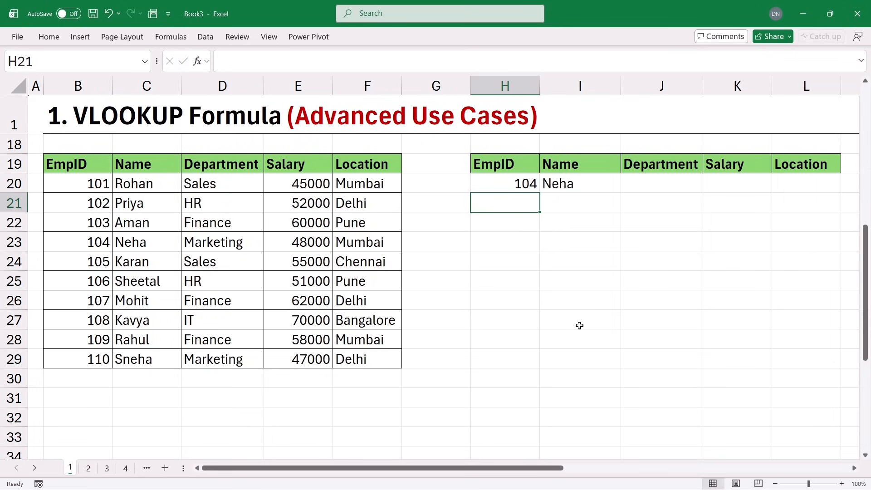
Step: Examine the name formula in I20 and the Department, Salary and Location cells in J20:L20
click(584, 189)
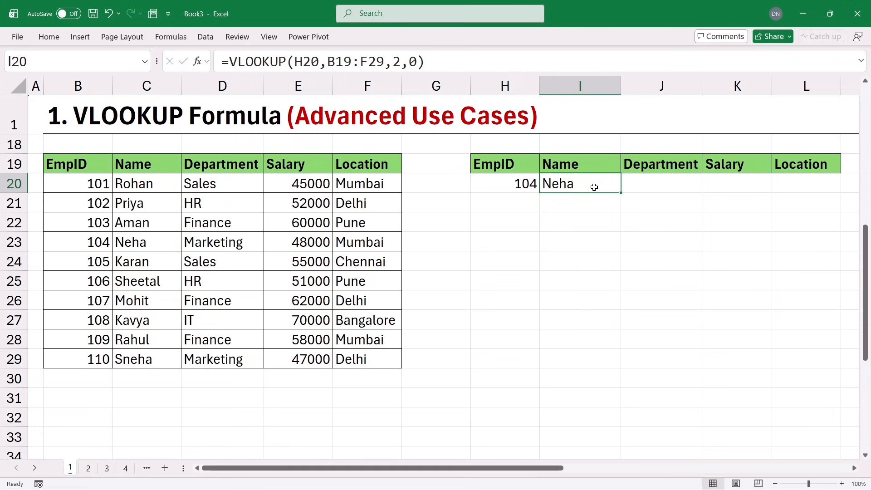
click(640, 186)
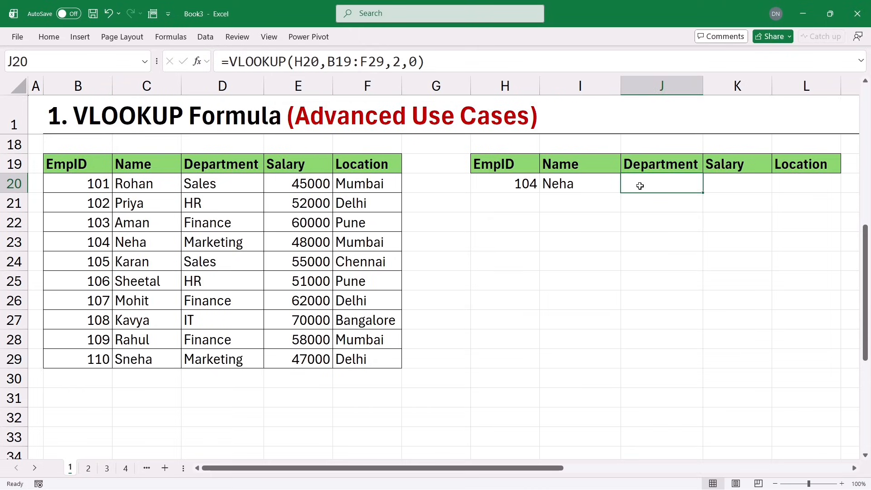
click(735, 180)
click(803, 183)
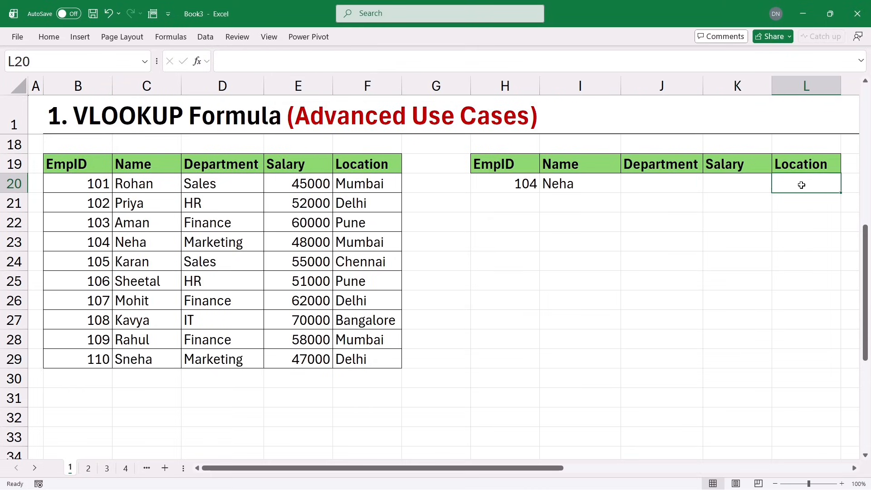
click(641, 178)
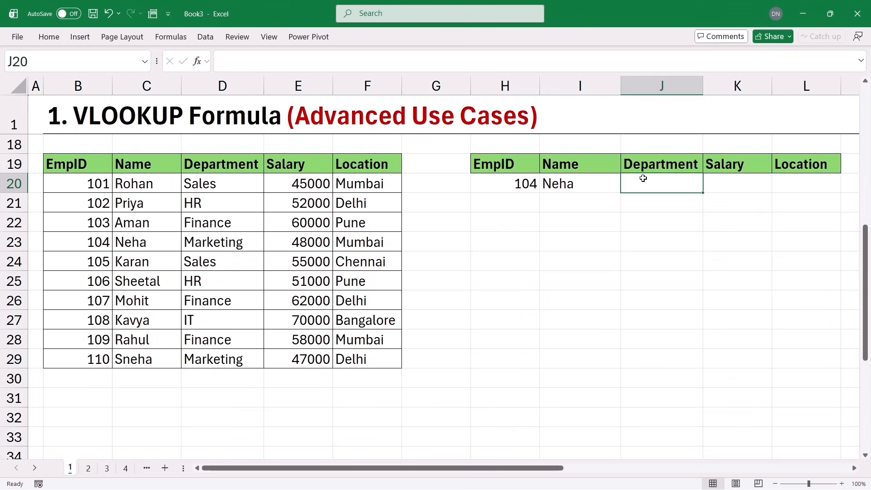
click(722, 178)
click(792, 179)
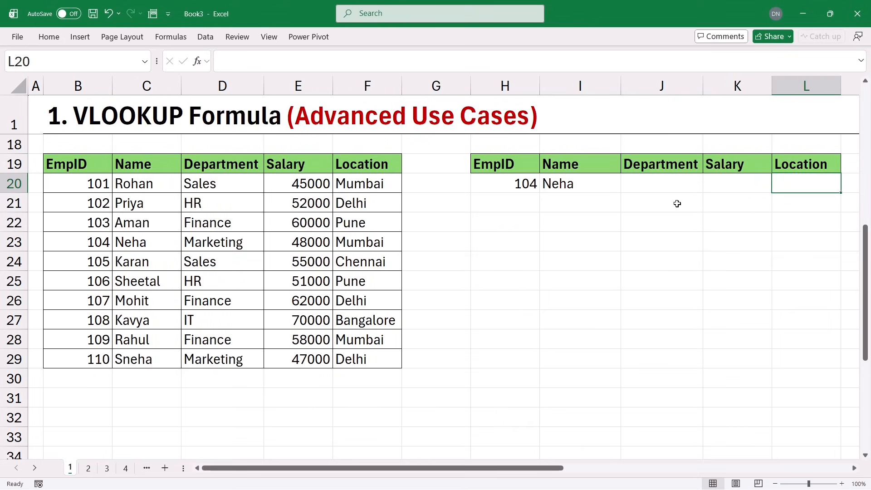
click(572, 186)
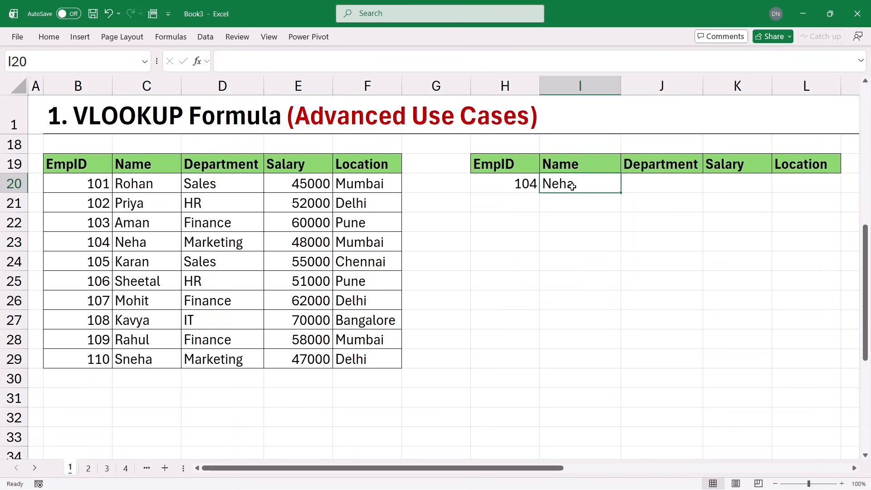
click(661, 169)
click(658, 182)
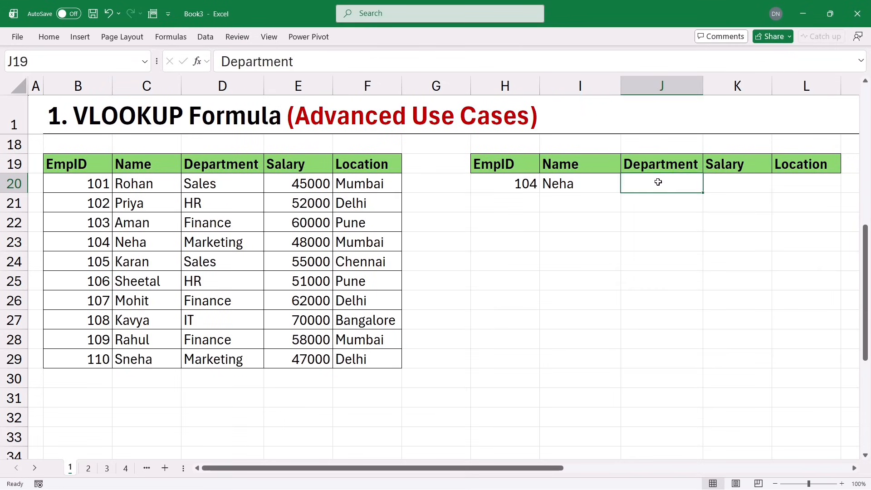
click(737, 183)
click(779, 184)
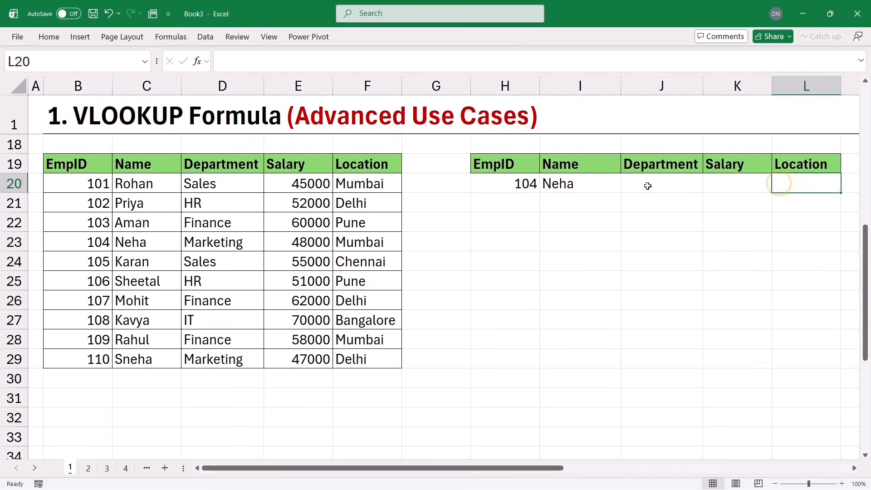
drag(648, 186, 818, 185)
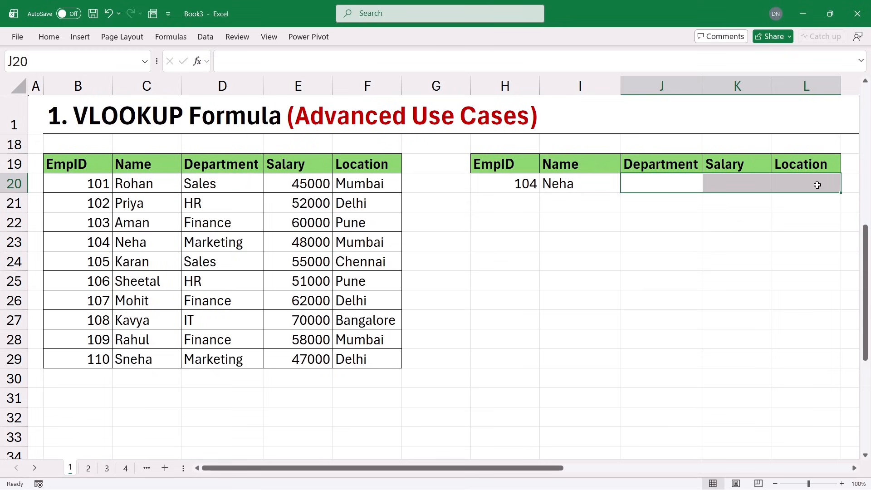
Step: Replace the formula in I20 with =VLOOKUP(H20,B19:F29,{2,3,4,5},0) to return name, department, salary and location together
click(581, 183)
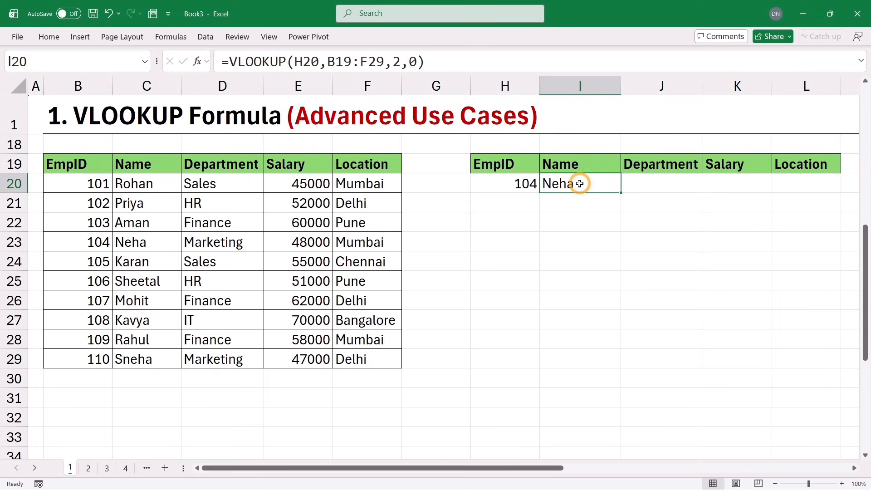
key(Delete)
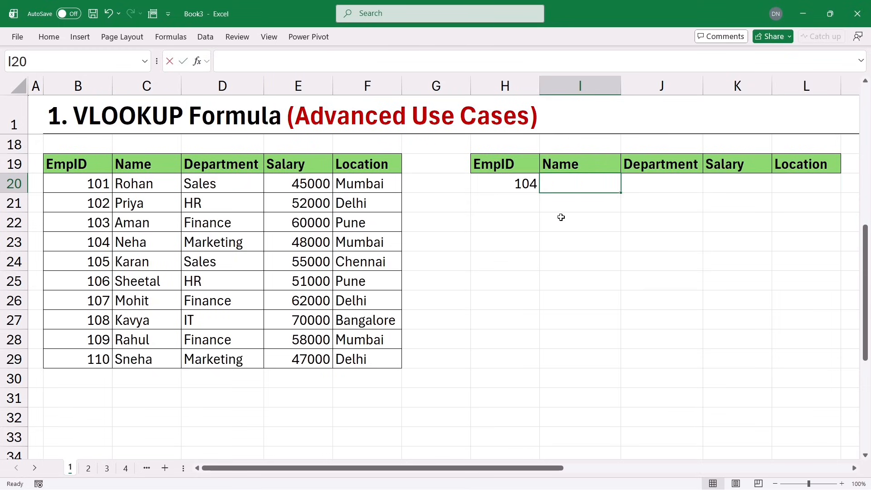
text(=vloo)
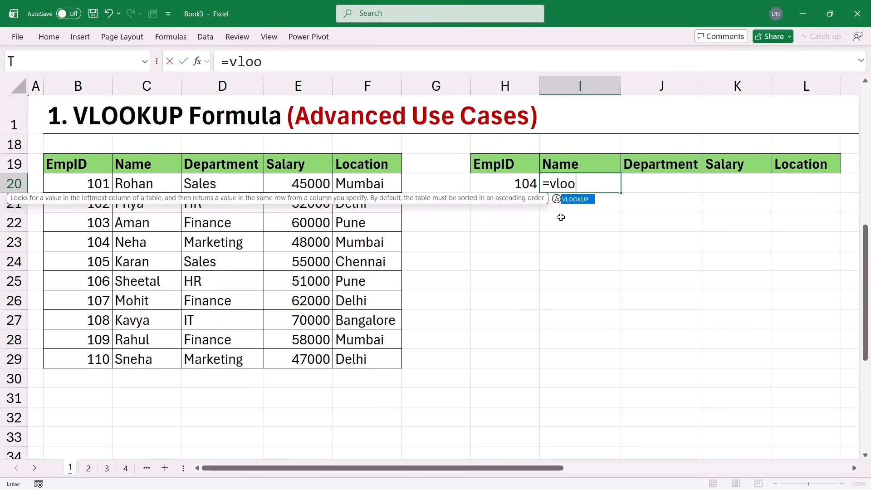
key(Tab)
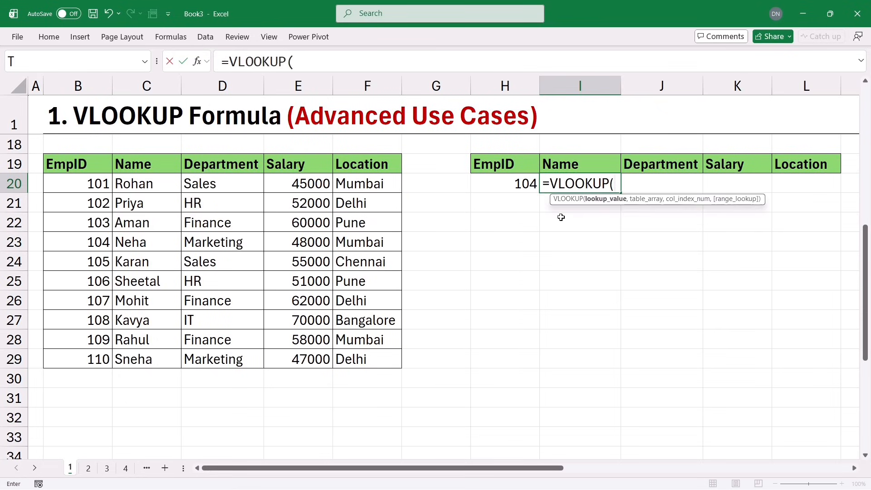
click(502, 183)
text(,)
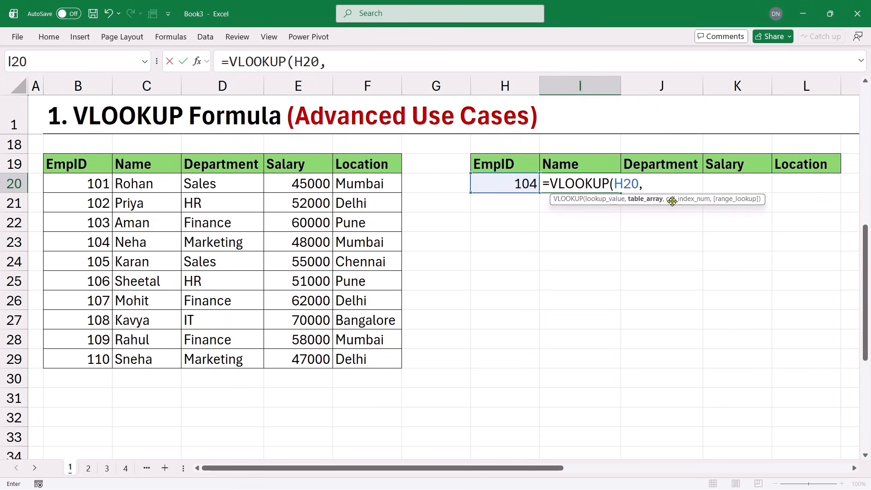
click(84, 169)
drag(94, 181, 370, 356)
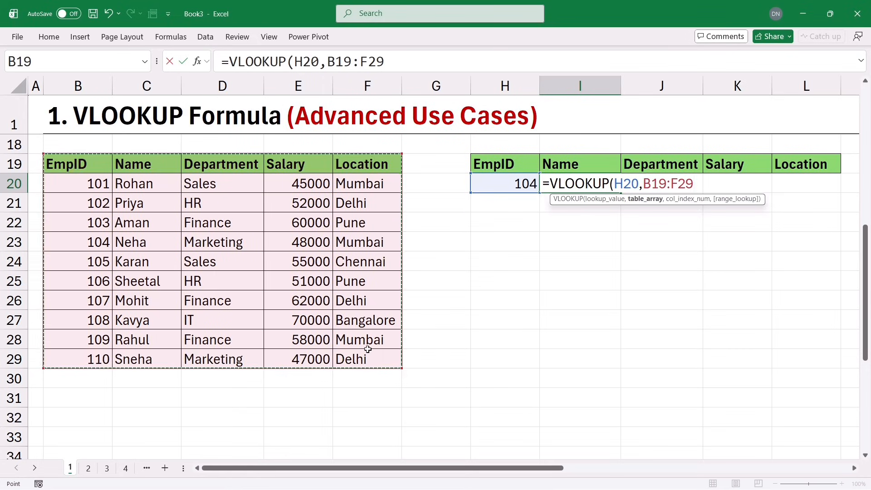
text(,)
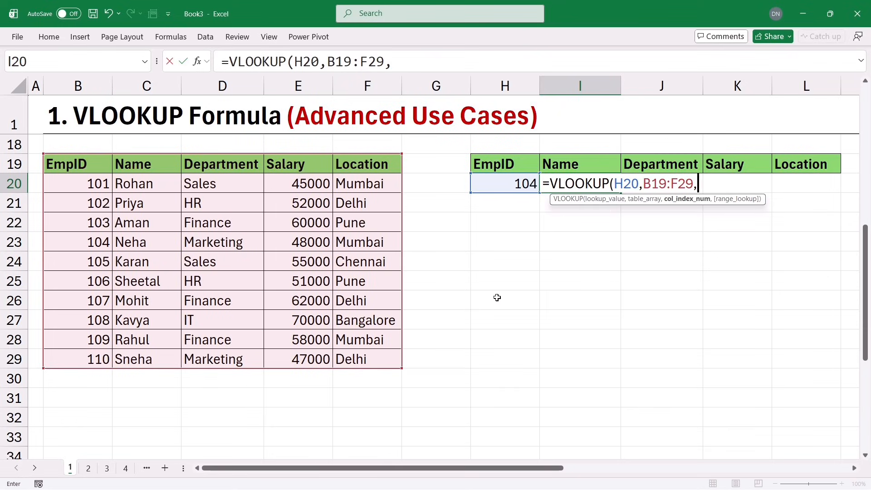
text({2,3,)
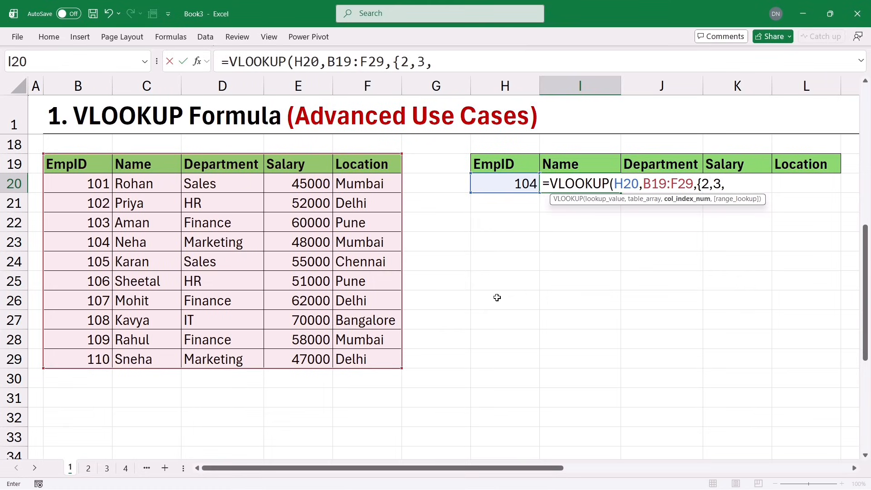
text(4,5)
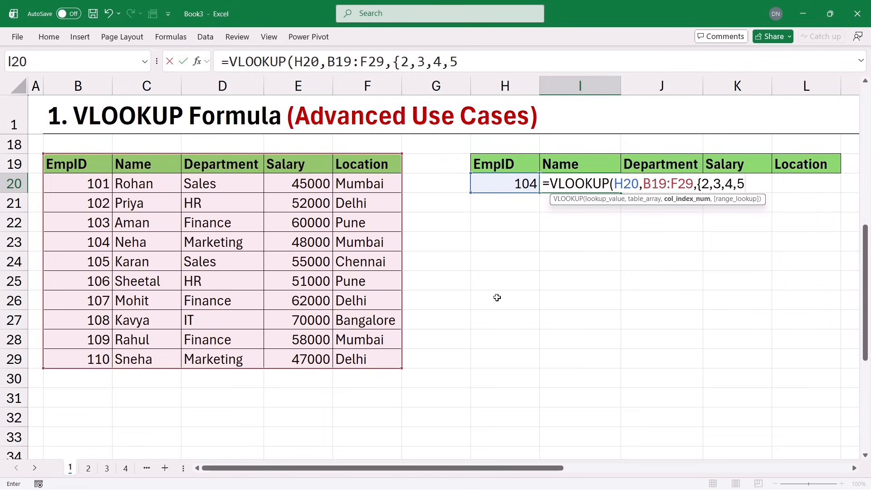
text(})
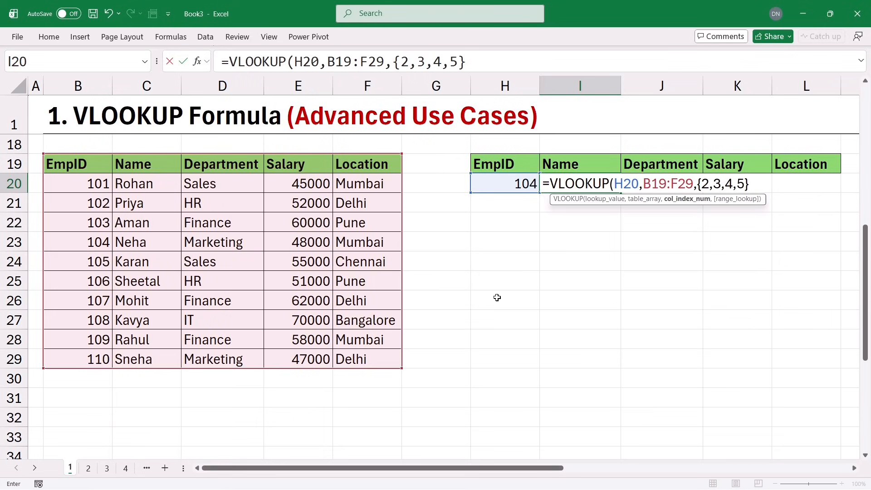
text(,)
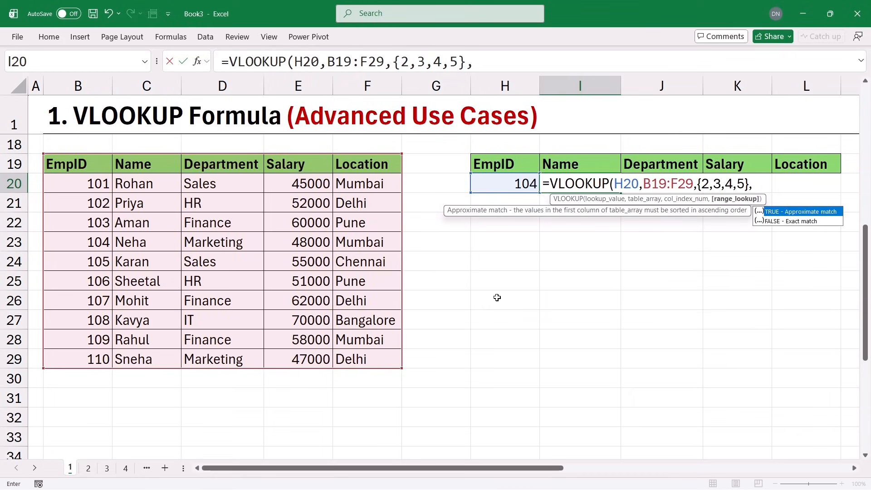
text(0))
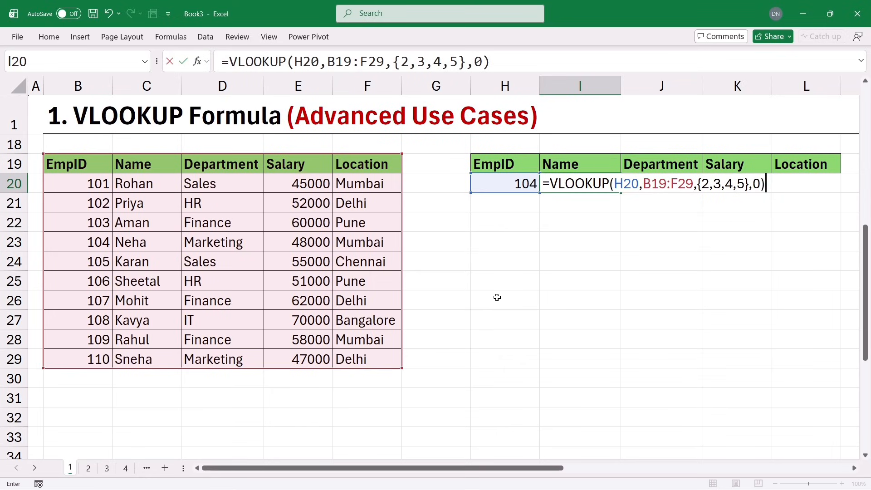
key(Return)
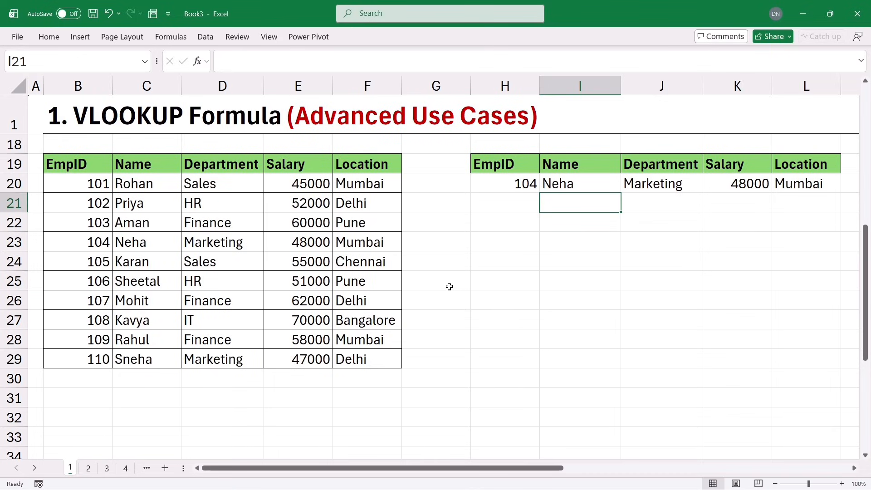
Step: Change the EmpID in H20 to the one listed in B21 and check the results against C21:F21
click(514, 189)
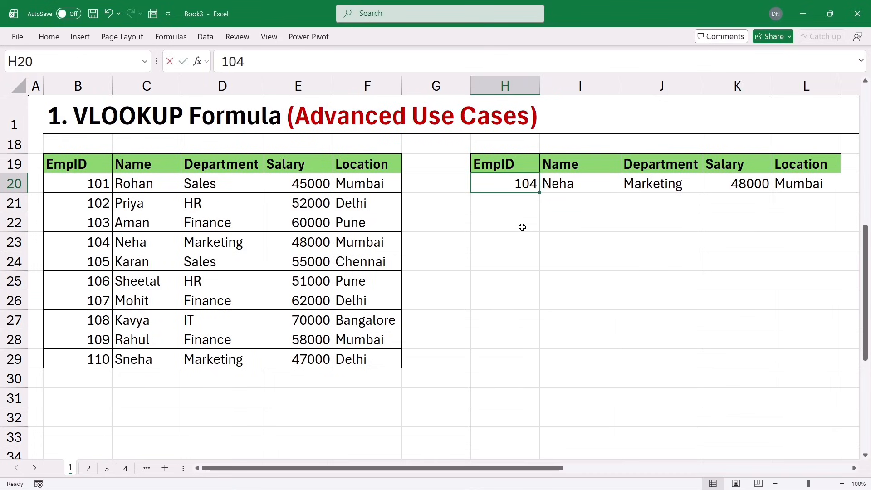
text(102)
key(Return)
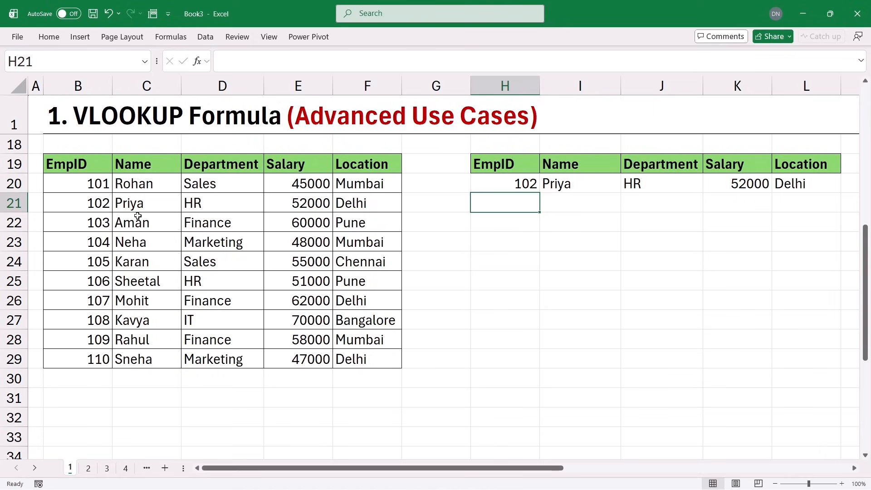
drag(136, 204, 363, 208)
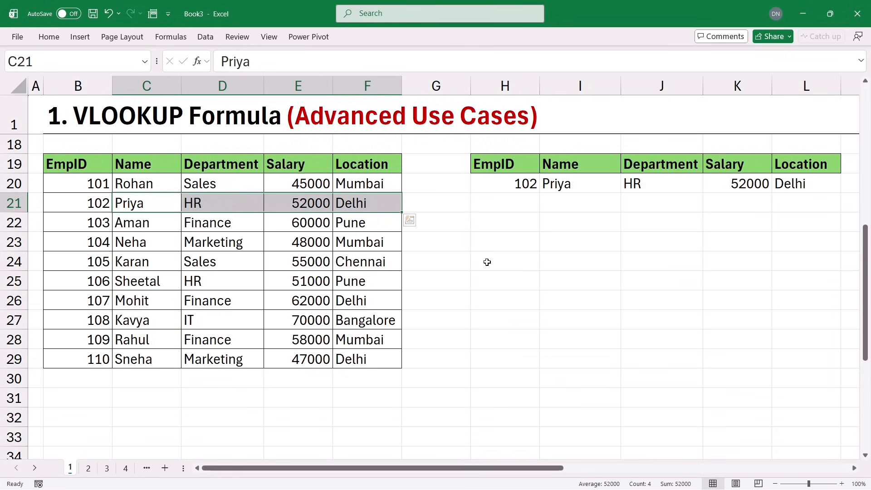
Step: Enter =SEQUENCE(4,4,1,1) in H23 to generate a four-by-four grid of numbers starting at 1
click(492, 247)
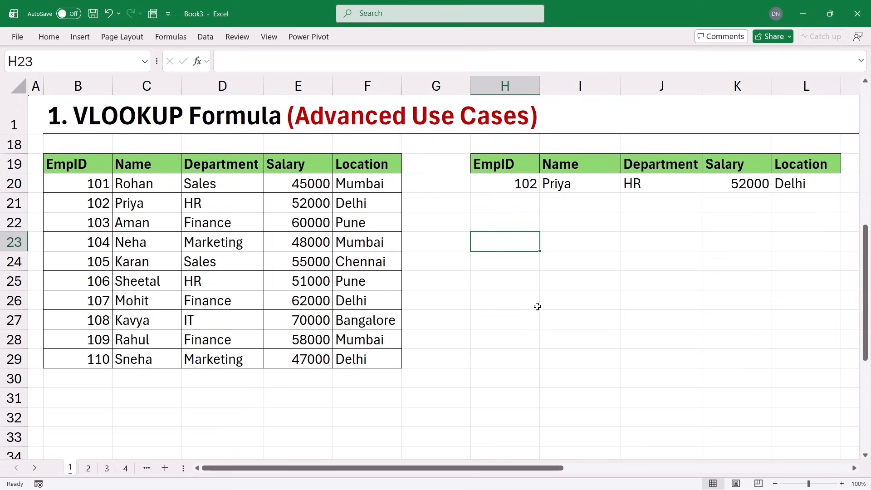
text(=s)
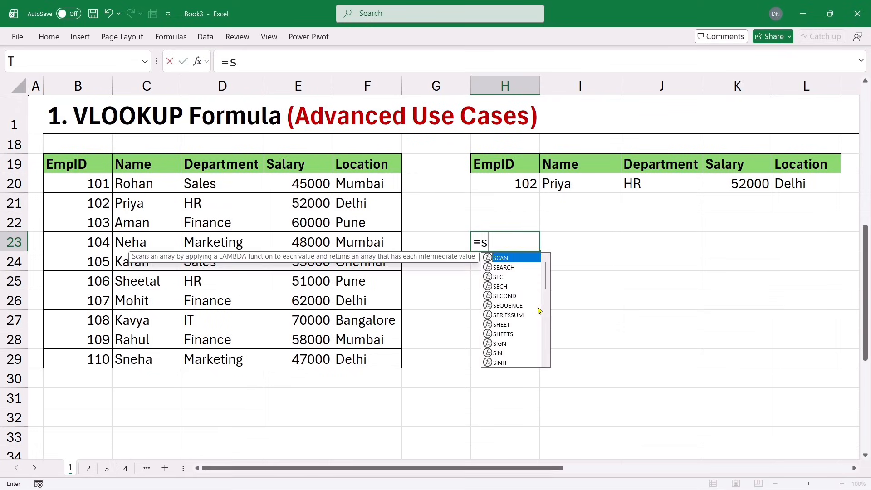
text(eq)
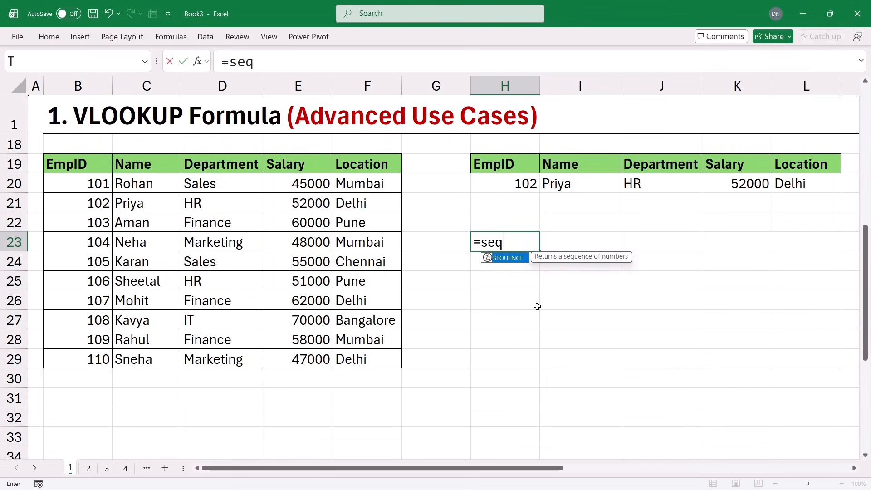
key(Tab)
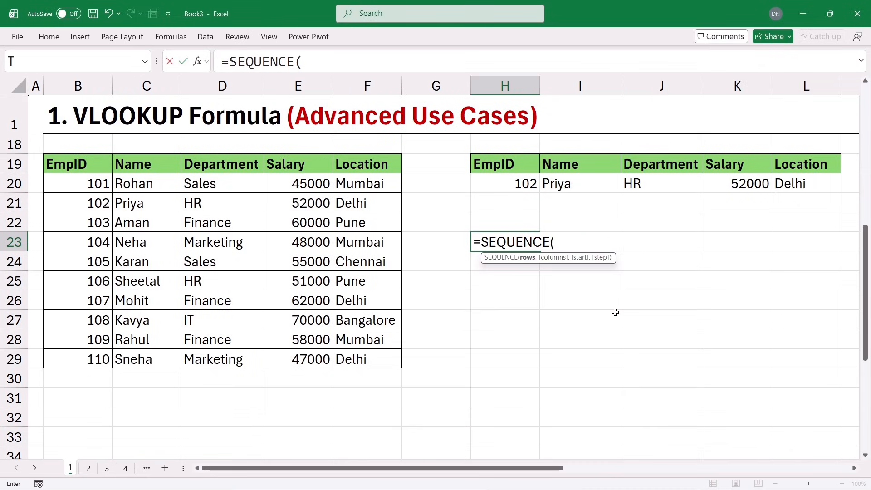
text(4,)
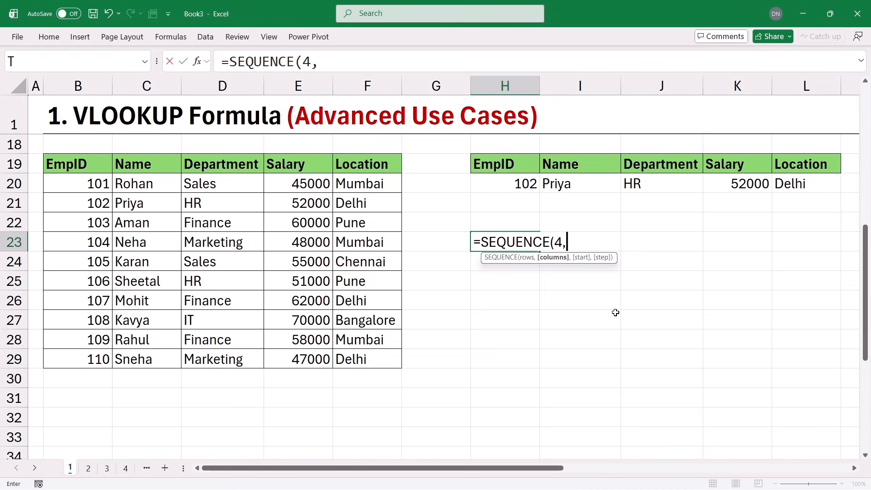
text(4,)
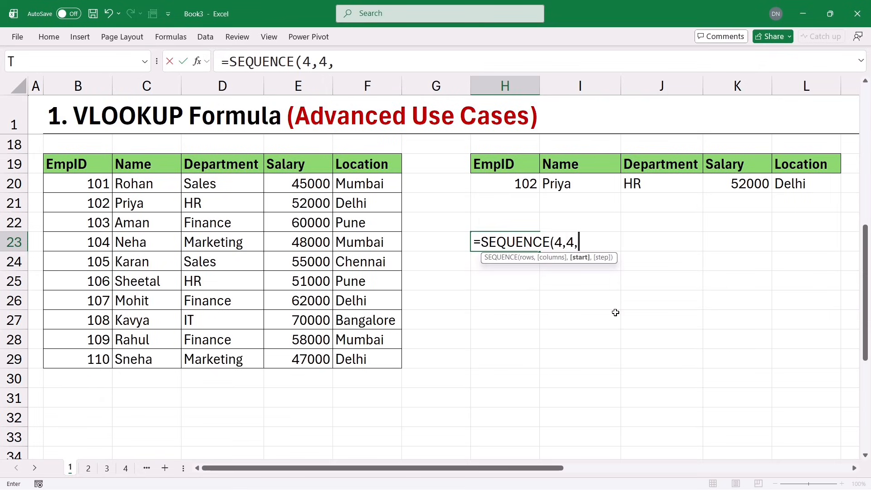
text(1,)
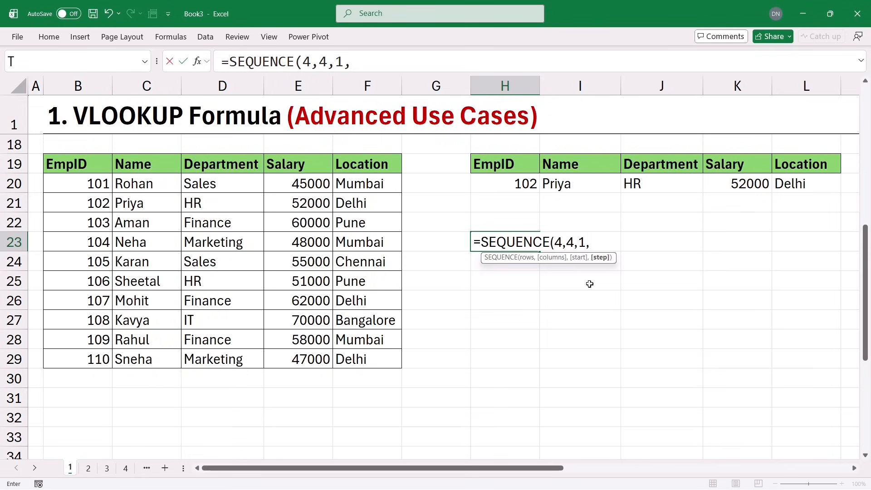
text(1)
key(Return)
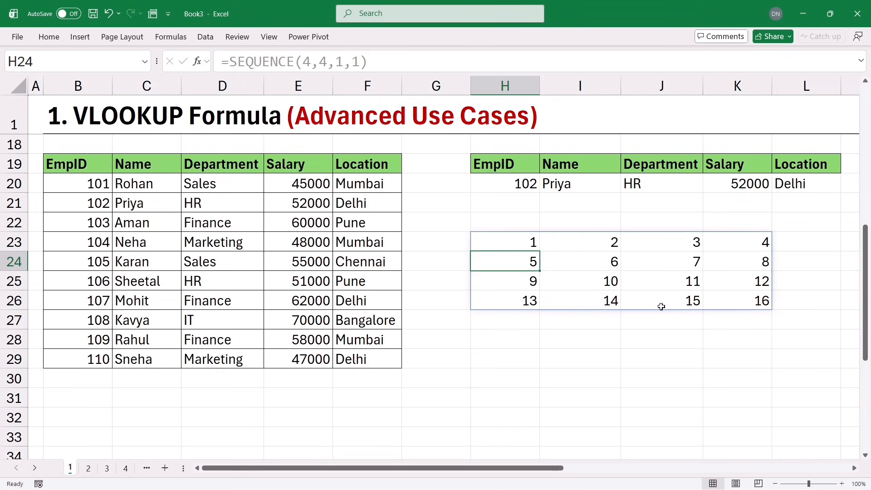
Step: Replace the formula in H23 with =SEQUENCE(4,1,2,1) to list four numbers down one column starting at 2
click(504, 241)
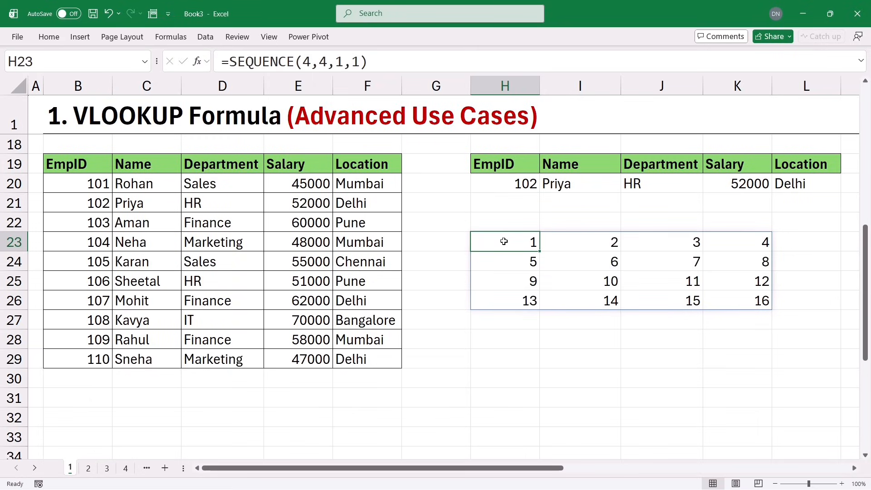
key(Delete)
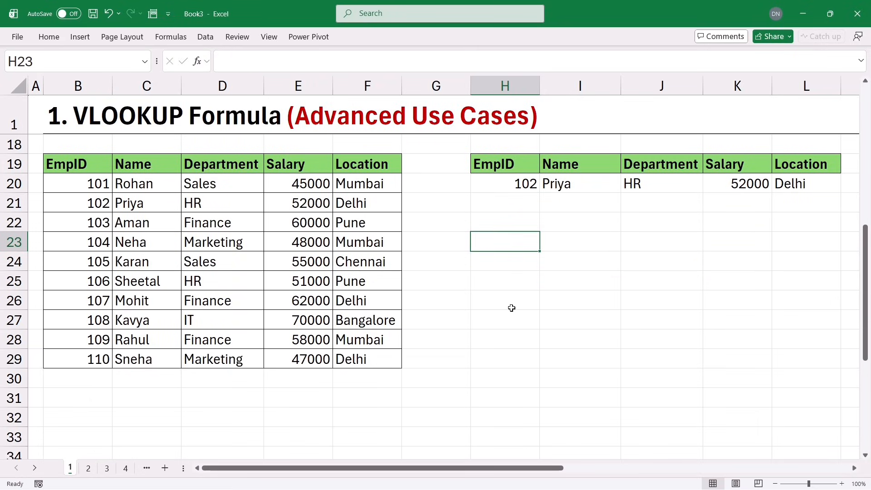
text(=seq)
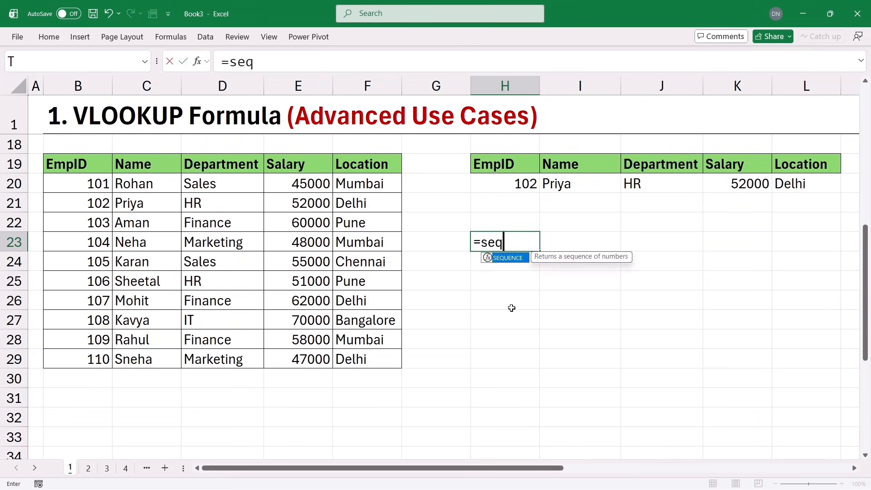
key(Tab)
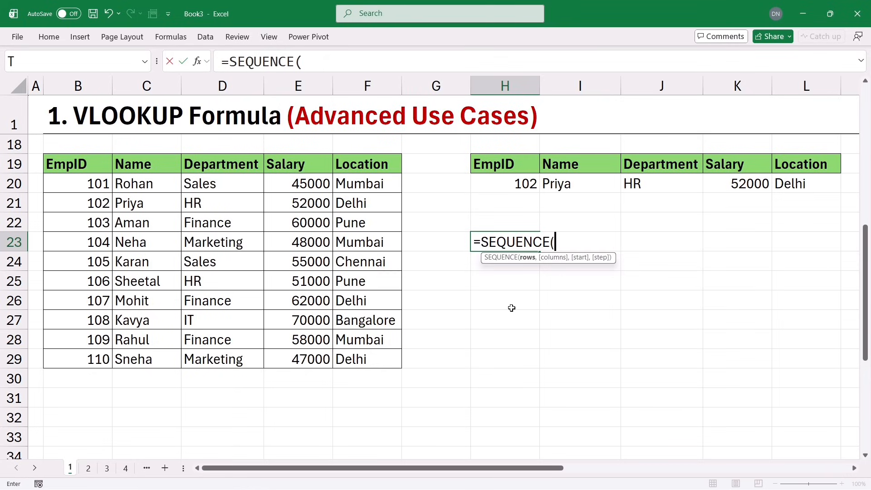
text(4)
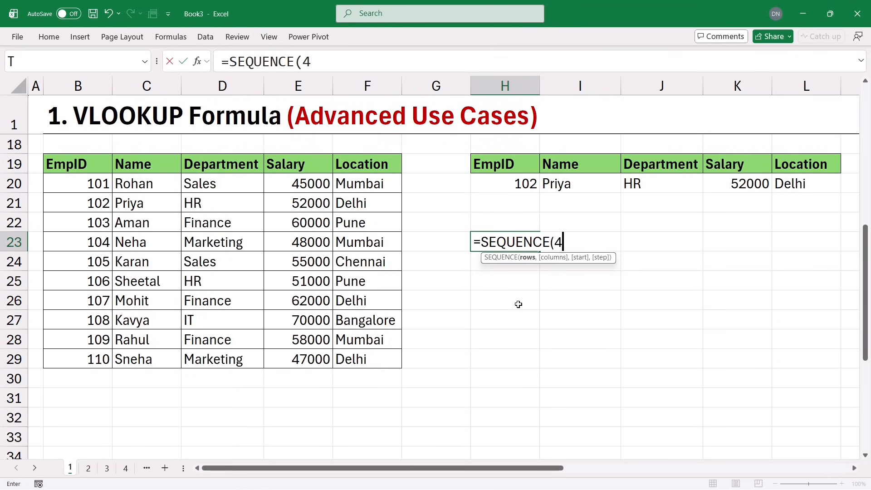
text(,)
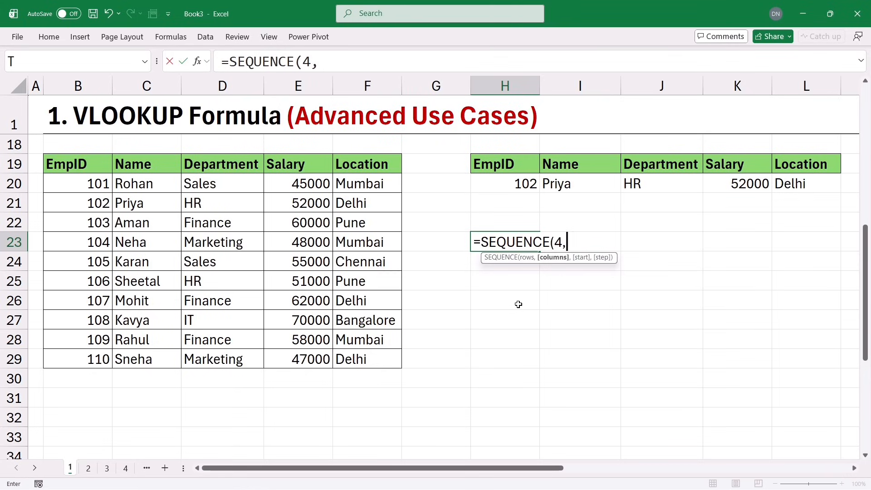
text(1,2)
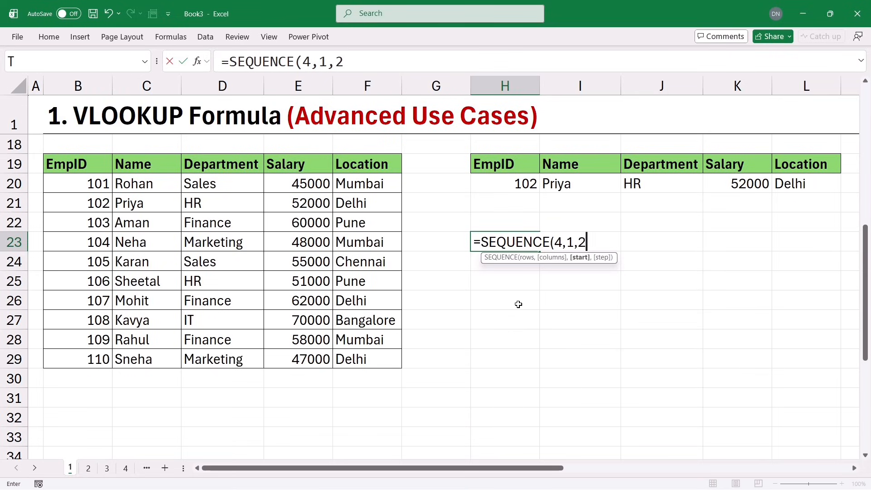
text(,1))
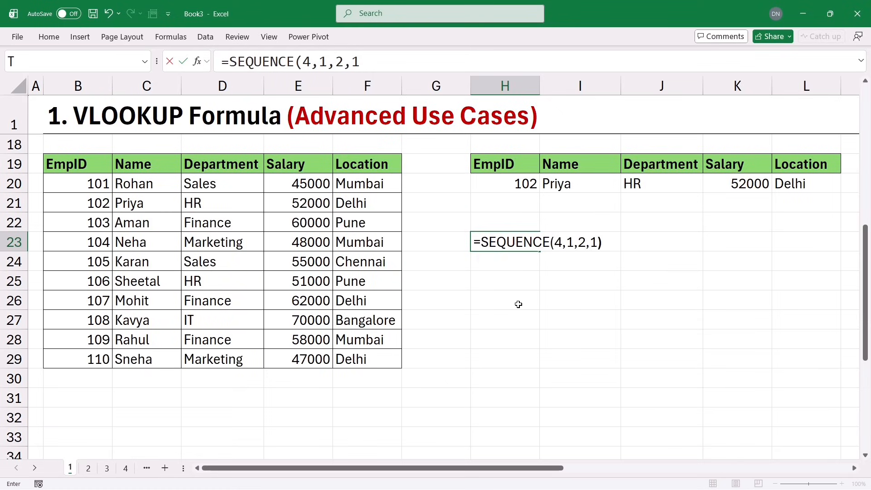
key(Return)
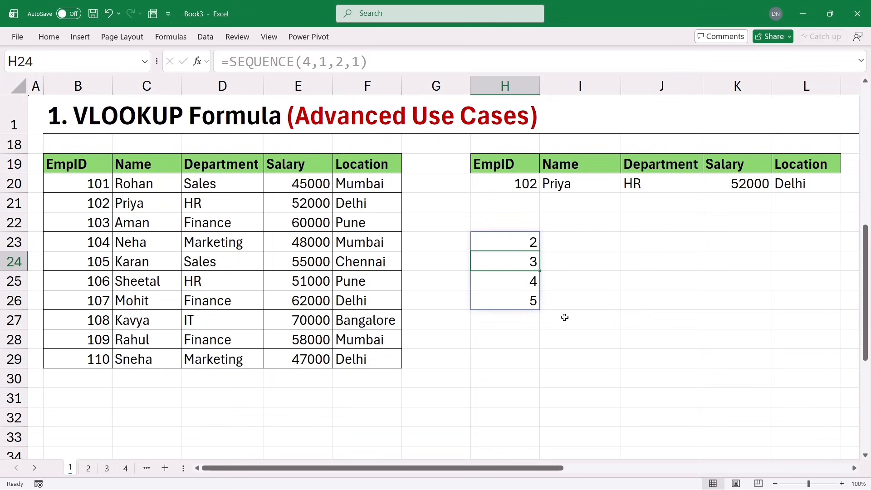
Step: Replace the formula in H23 with =SEQUENCE(1,4,2,1) to list four numbers across one row, and review the SEQUENCE expression
click(503, 240)
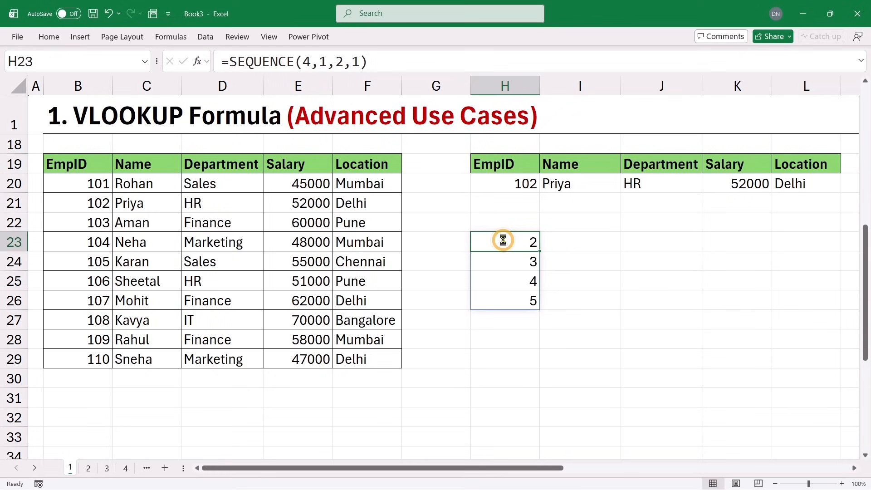
key(Delete)
text(=seq)
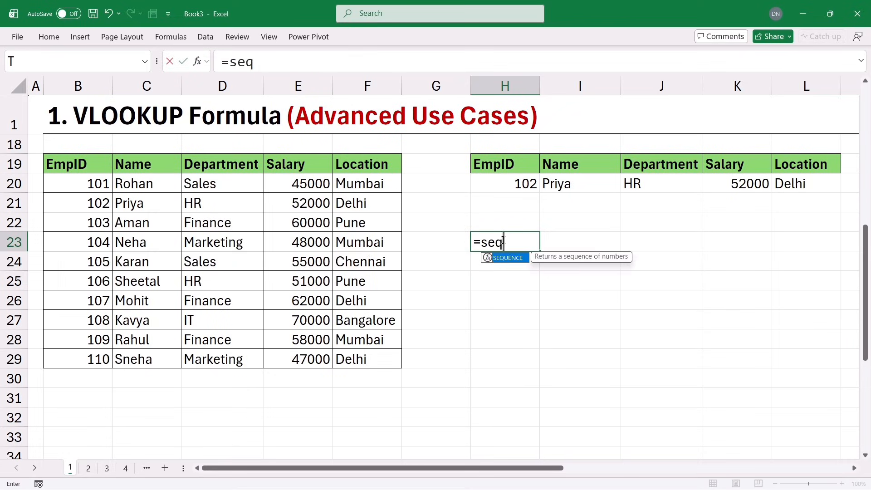
key(Tab)
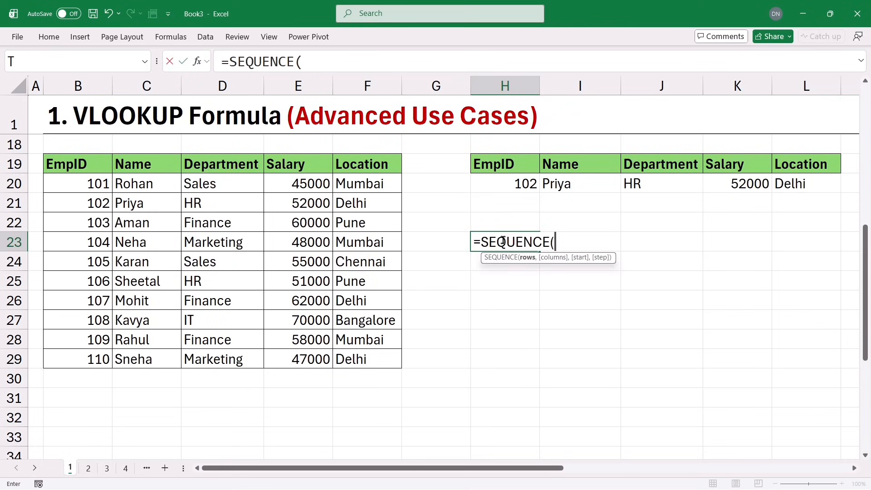
text(1)
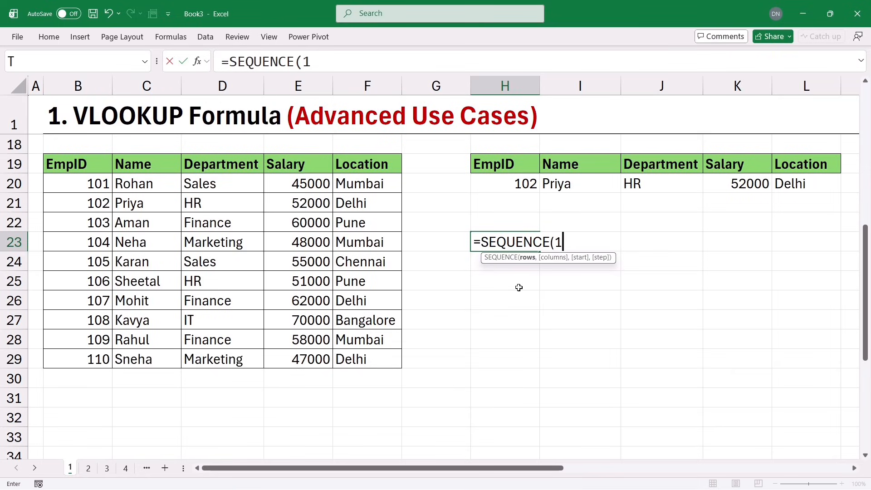
text(,)
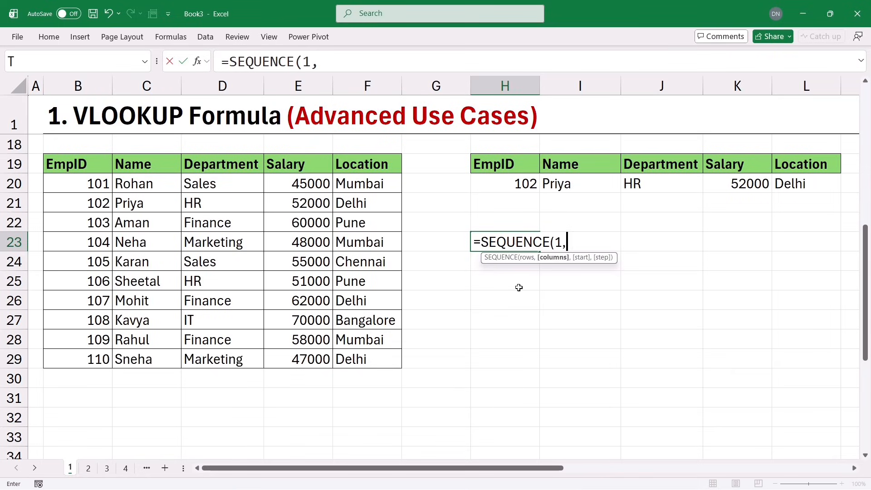
text(4,)
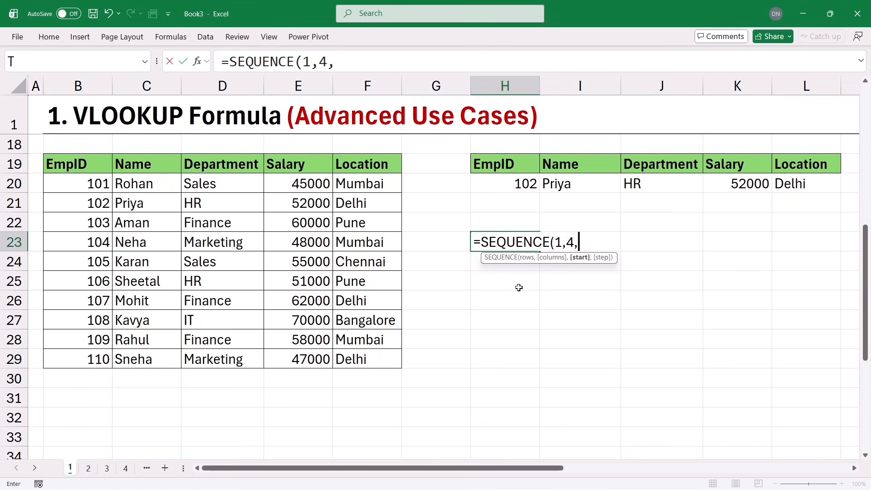
text(2,)
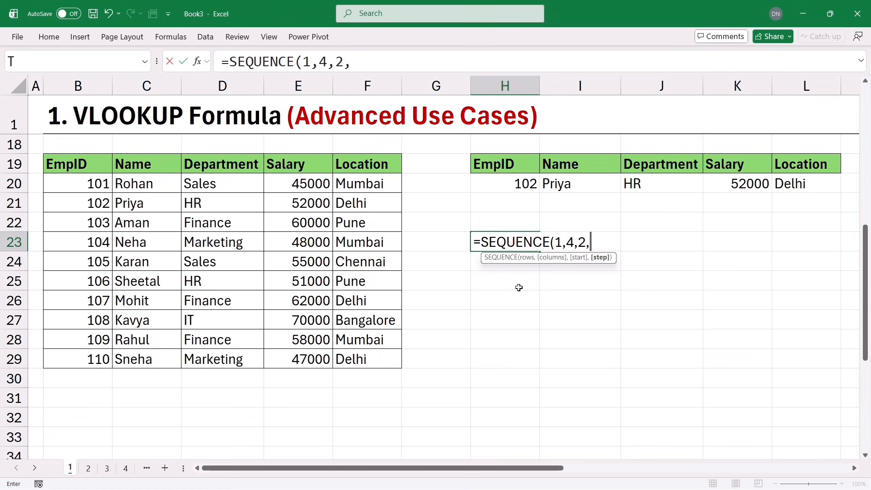
text(1))
key(Return)
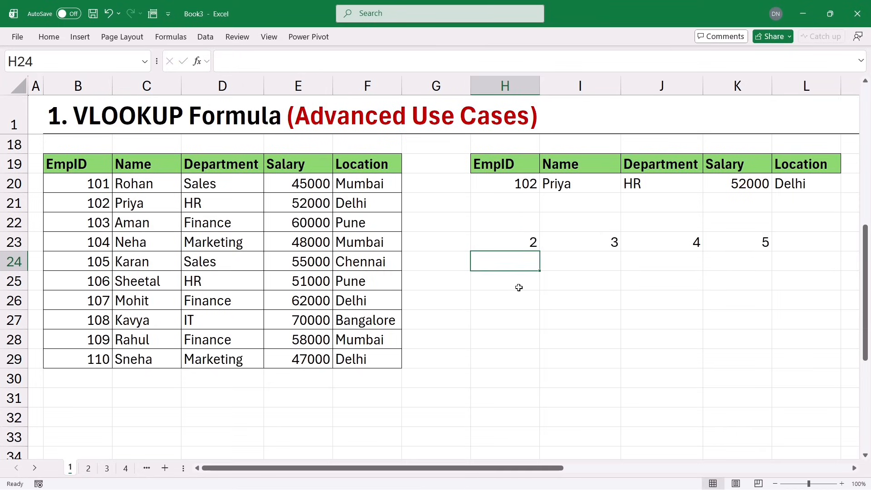
click(519, 241)
double_click(517, 241)
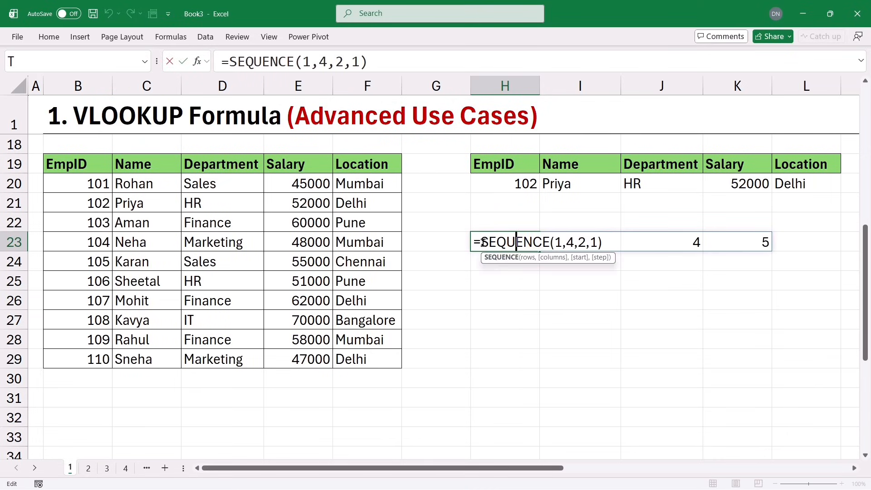
drag(480, 242, 609, 244)
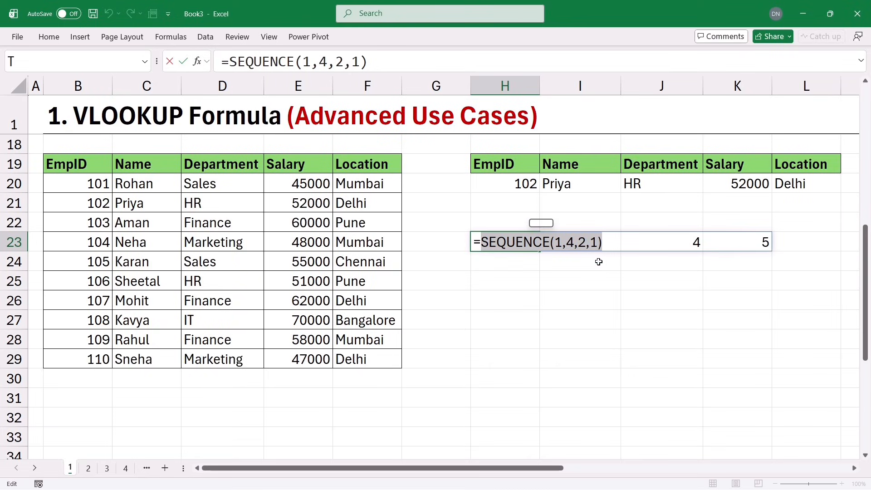
key(Escape)
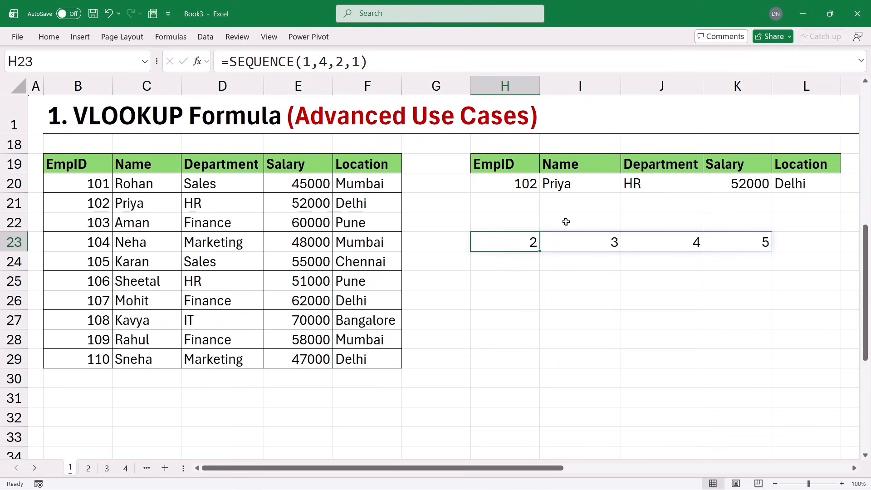
Step: Clear I20 and begin a new VLOOKUP there with H20 as the lookup value and B19:F29 as the table array
click(562, 186)
key(Delete)
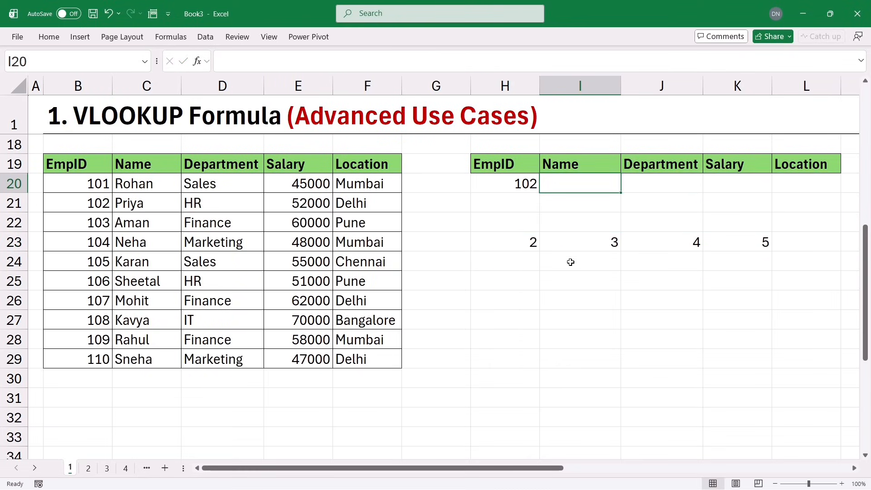
text(=v)
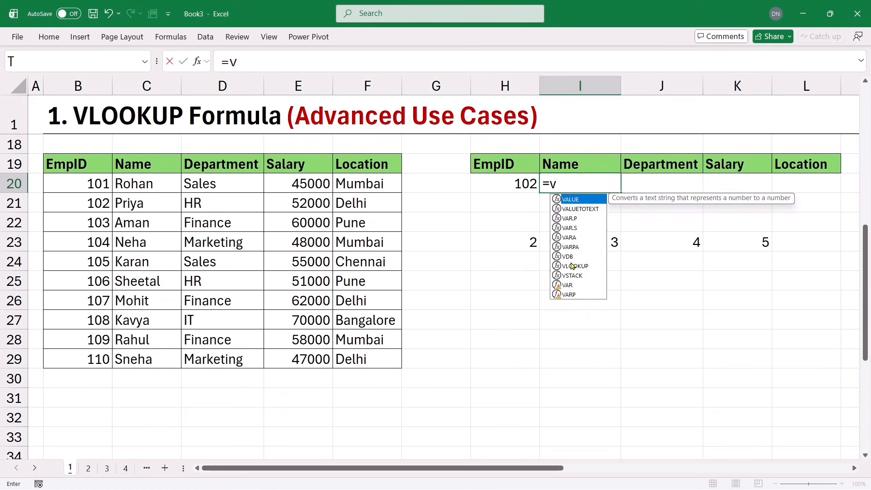
text(lo)
key(Tab)
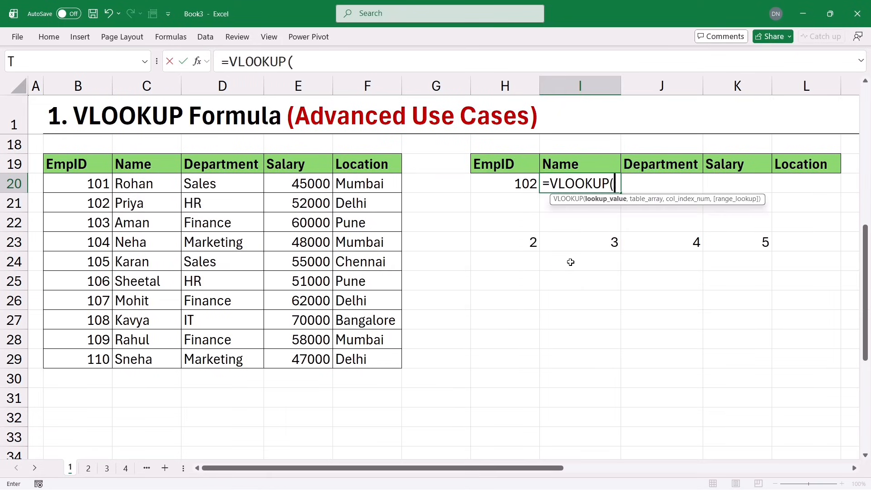
click(502, 187)
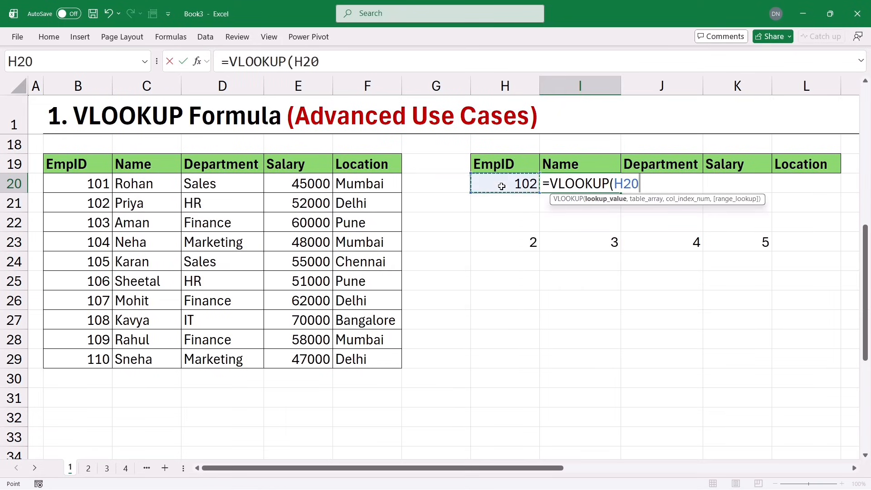
text(,)
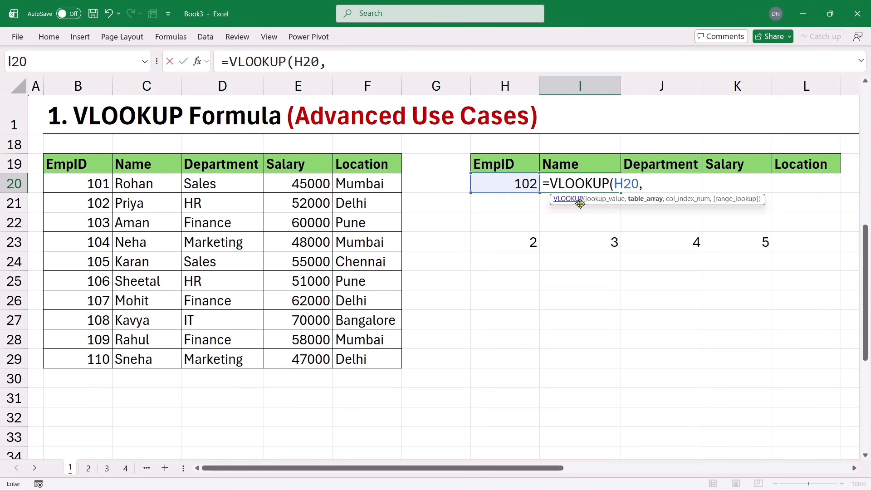
drag(72, 165, 358, 347)
text(,)
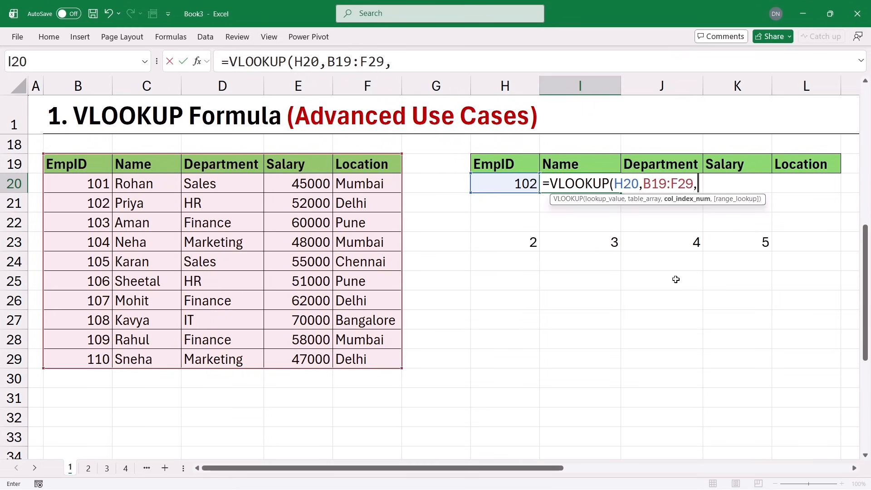
Step: Complete the VLOOKUP in I20 with SEQUENCE(1,4,2,1) as the column index and 0 for an exact match
text(seq)
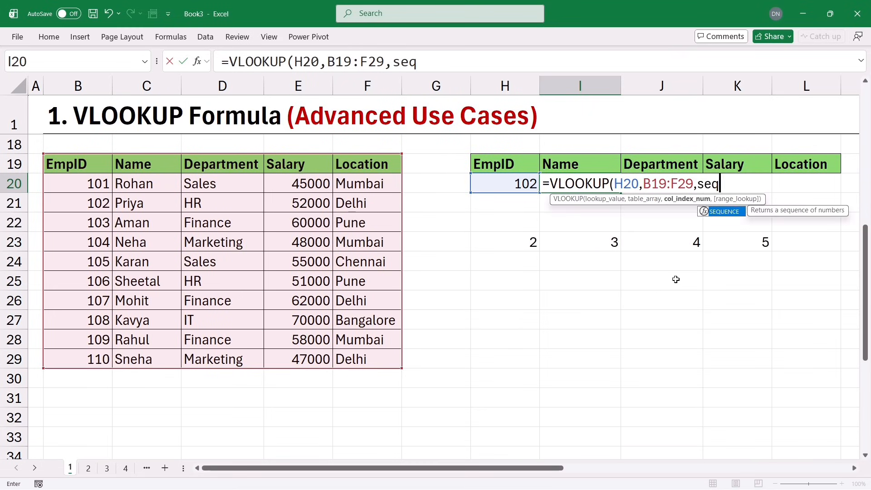
key(Tab)
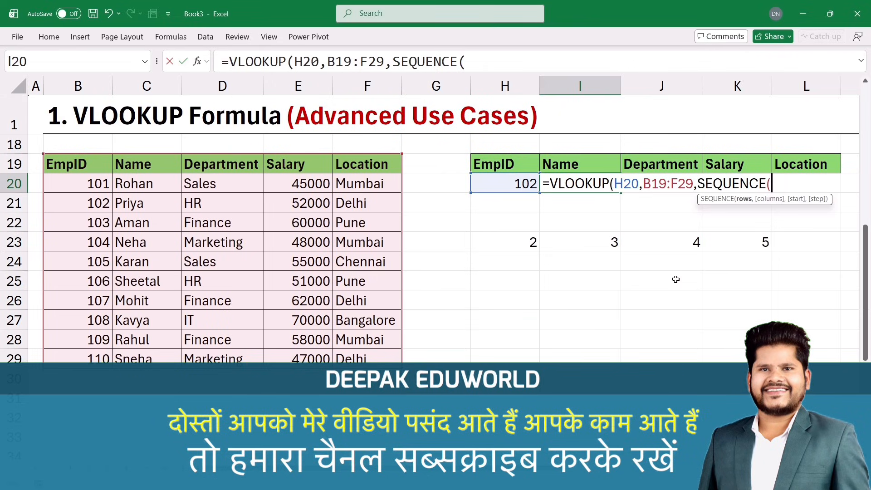
text(1,4)
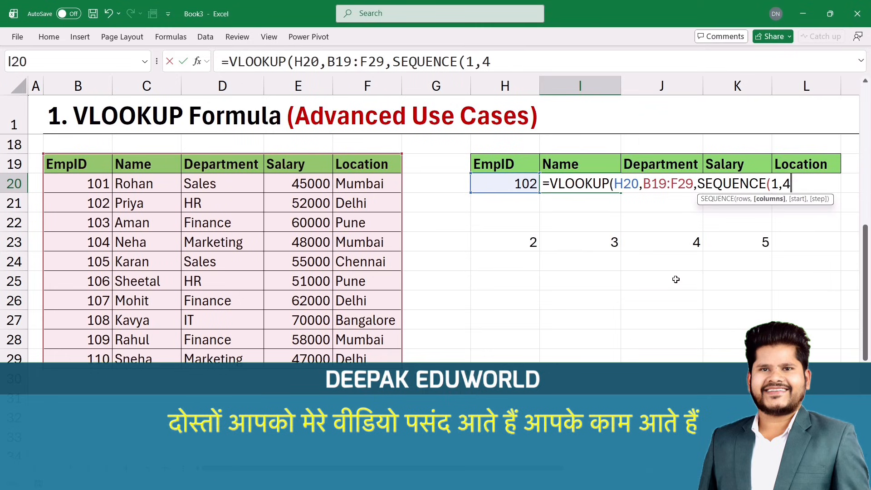
text(,2,)
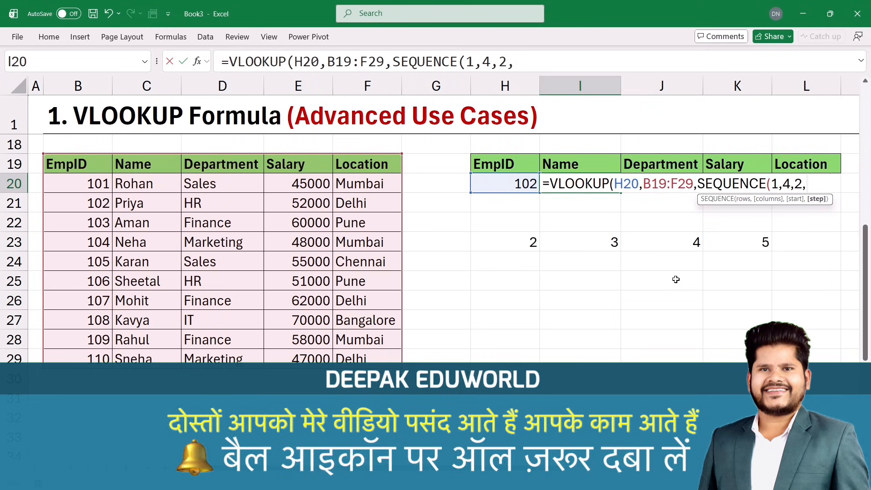
text(1)
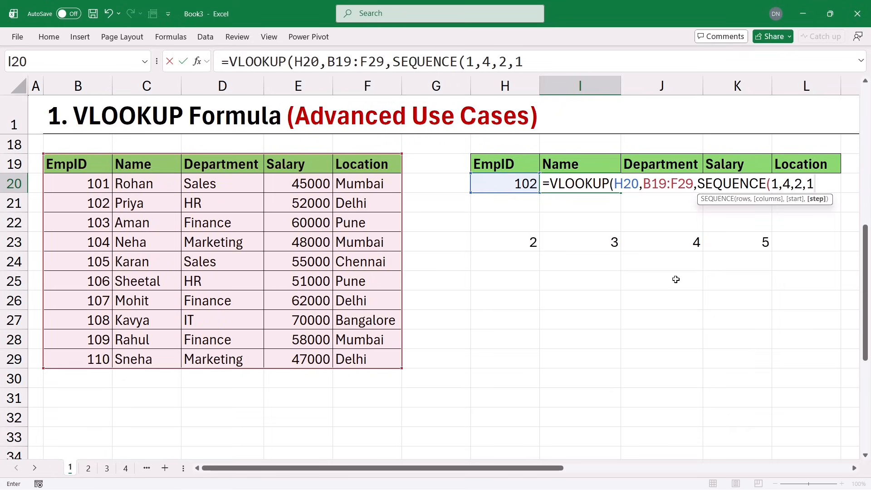
text())
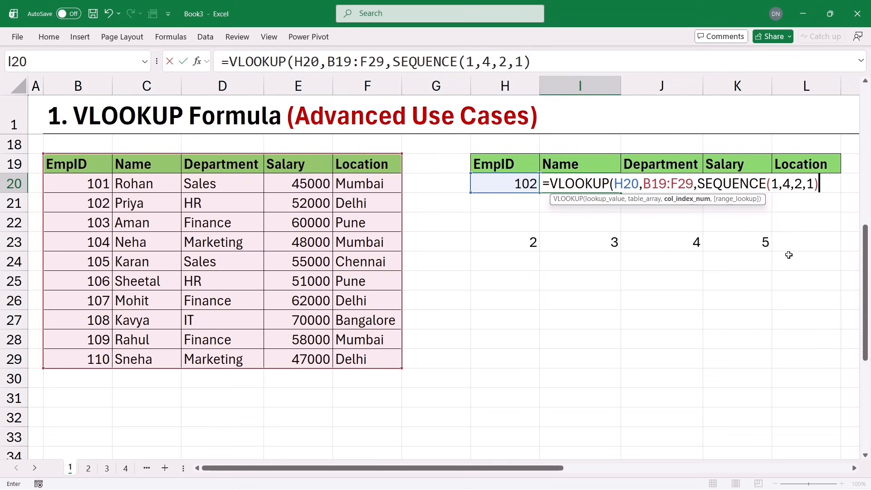
text(,0)
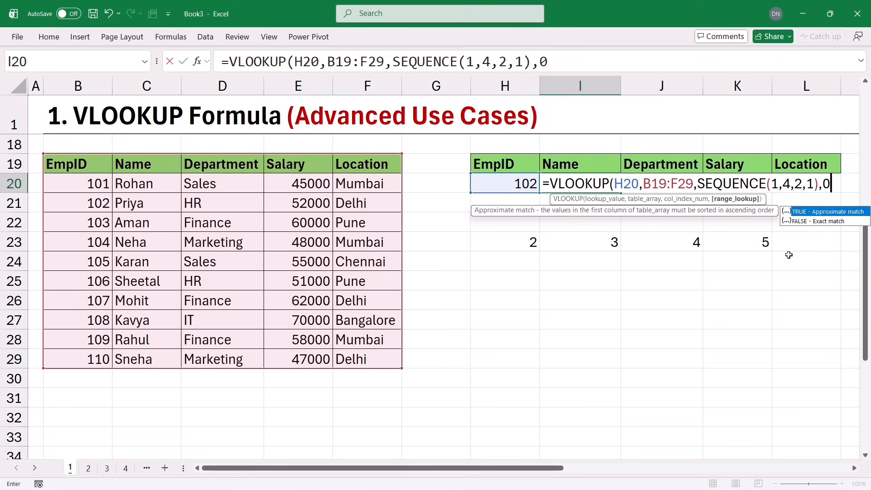
text())
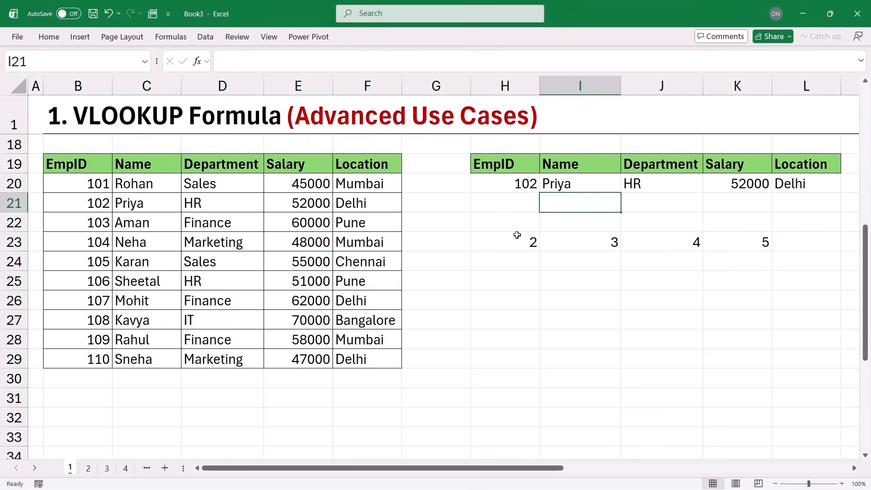
Step: Clear the helper SEQUENCE numbers from H23:K24 and review the VLOOKUP formula in I20
drag(517, 235, 733, 257)
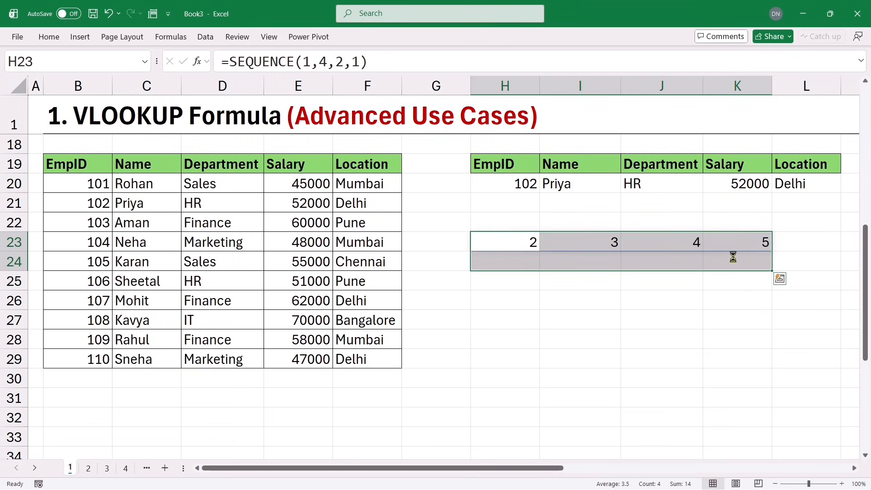
key(Delete)
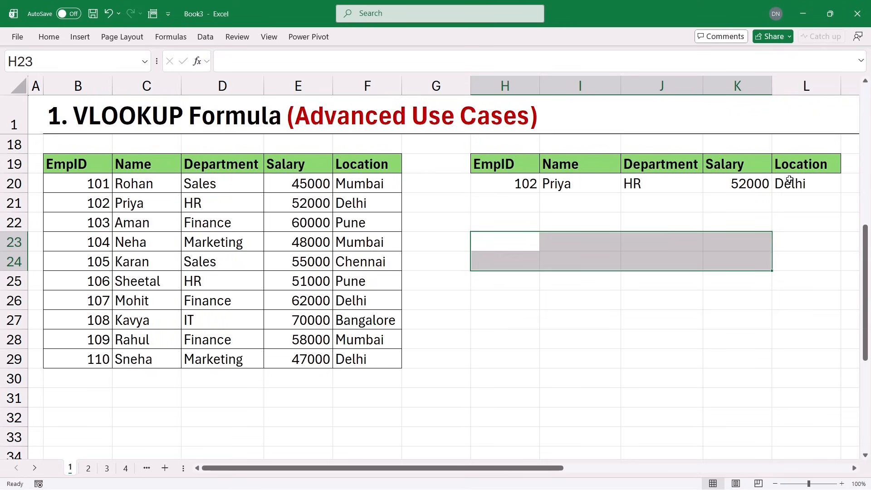
double_click(576, 187)
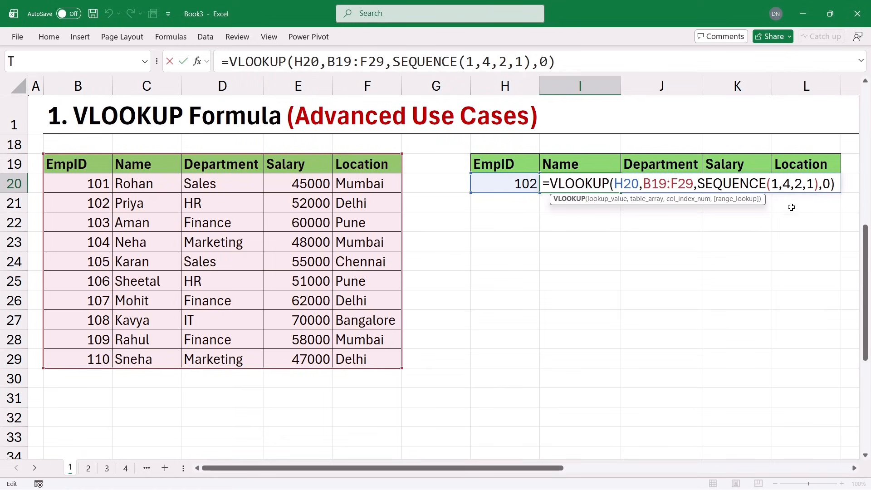
click(788, 183)
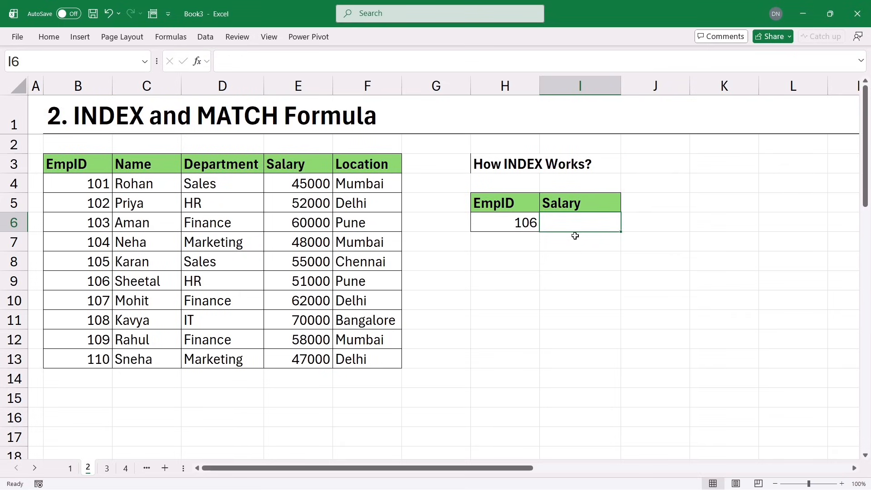
Step: On sheet 2, enter =INDEX(B3:F13,7,4) in I6 and check the result against the EmpID 106 row in B9:E9
click(566, 219)
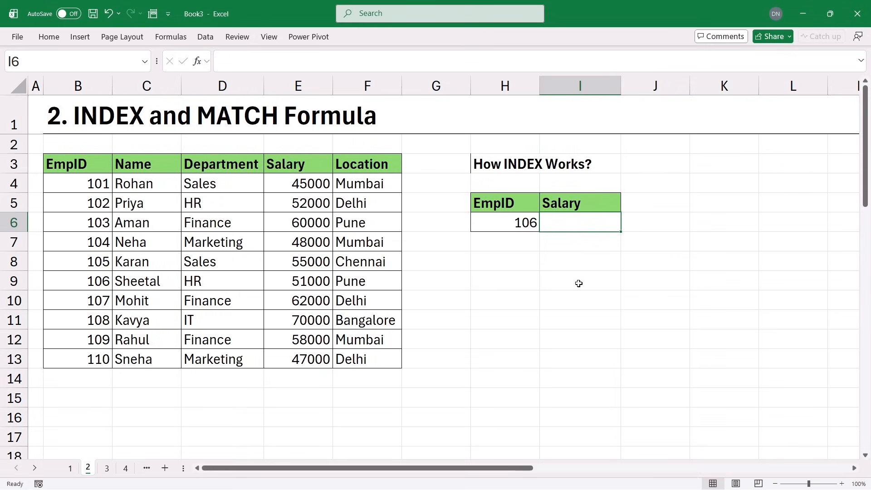
text(=)
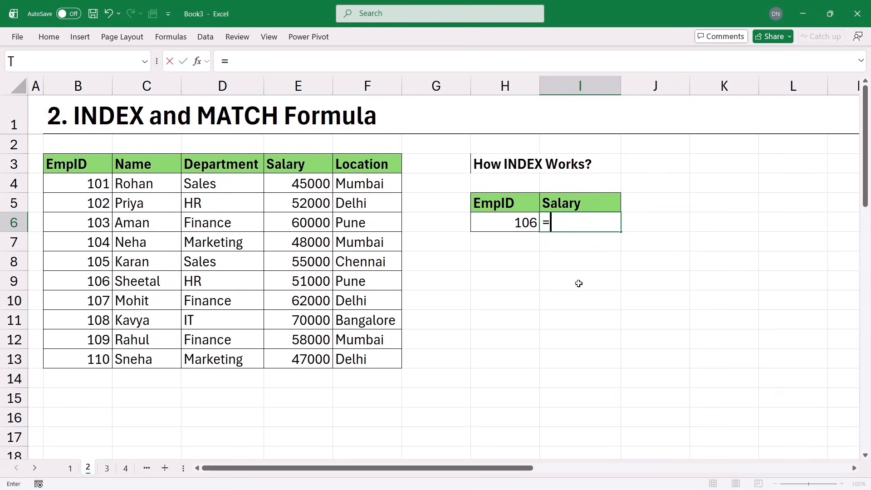
text(inde)
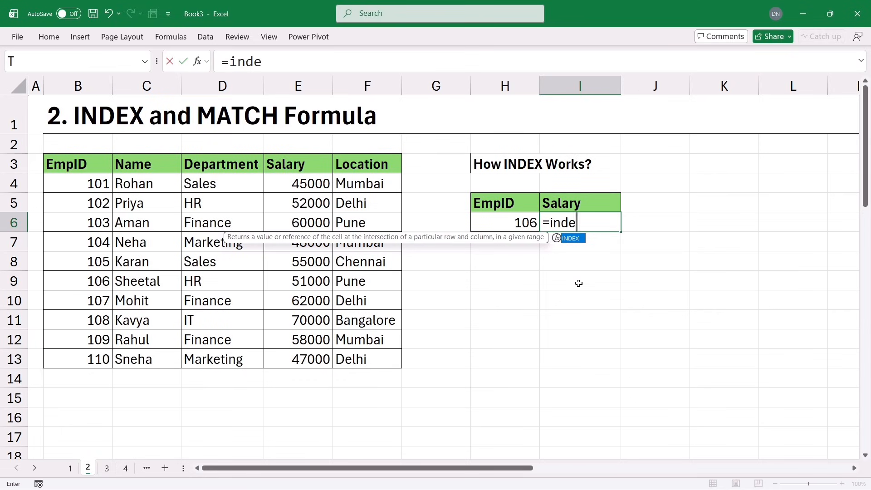
key(Tab)
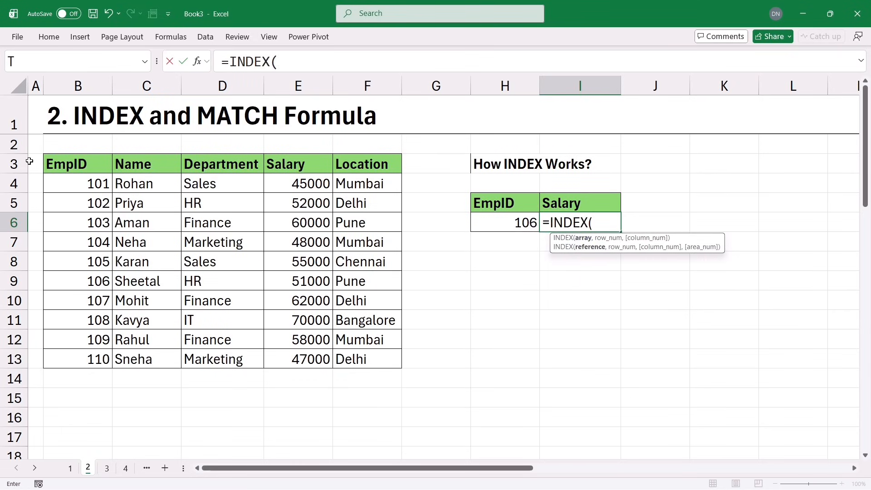
drag(57, 164, 343, 359)
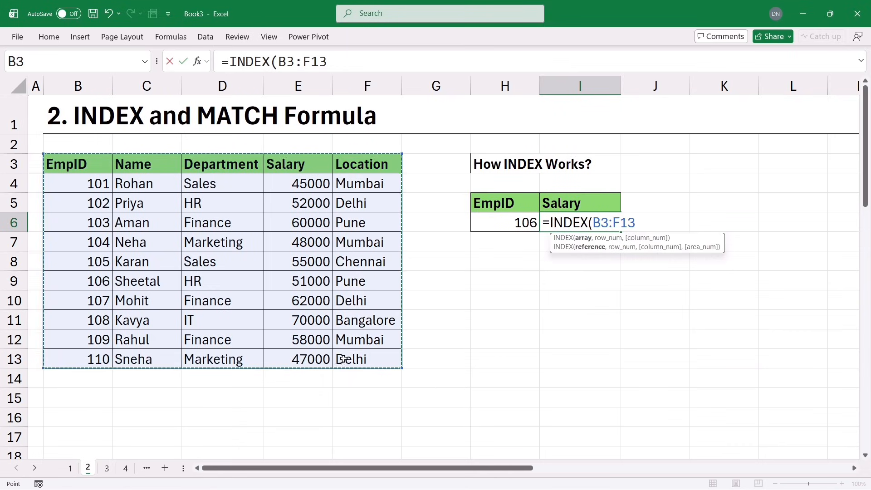
text(,7)
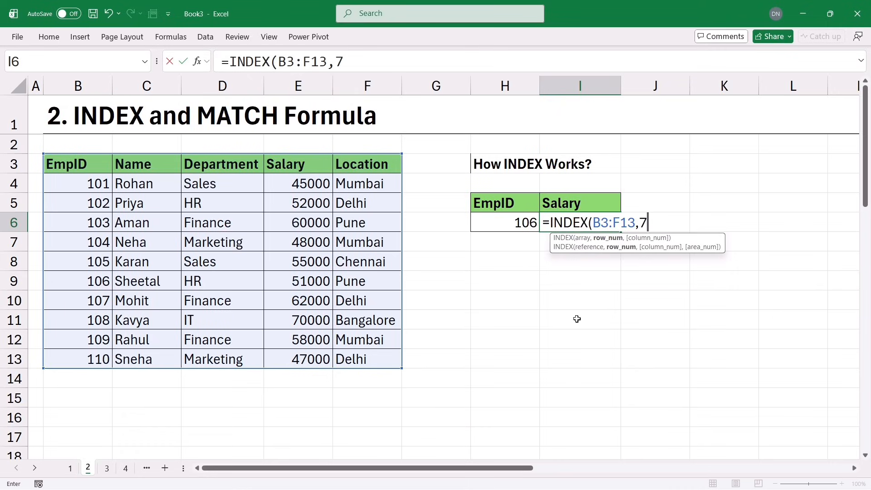
text(,)
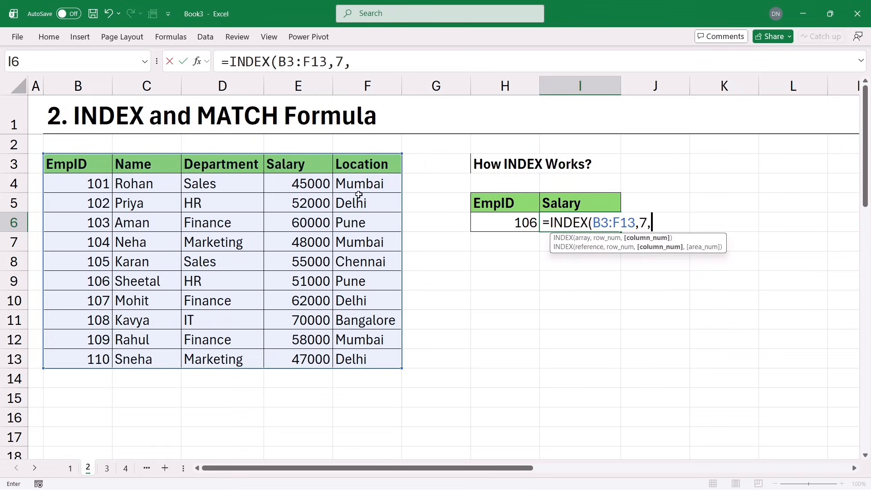
text(4)
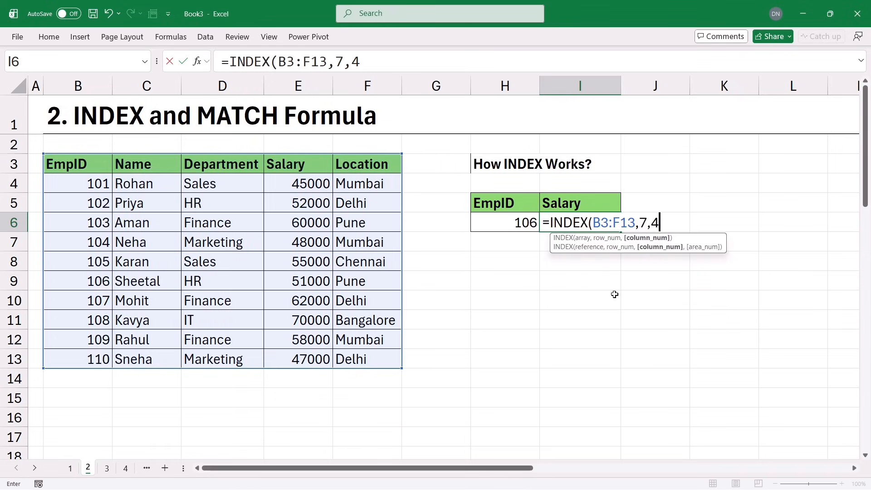
text())
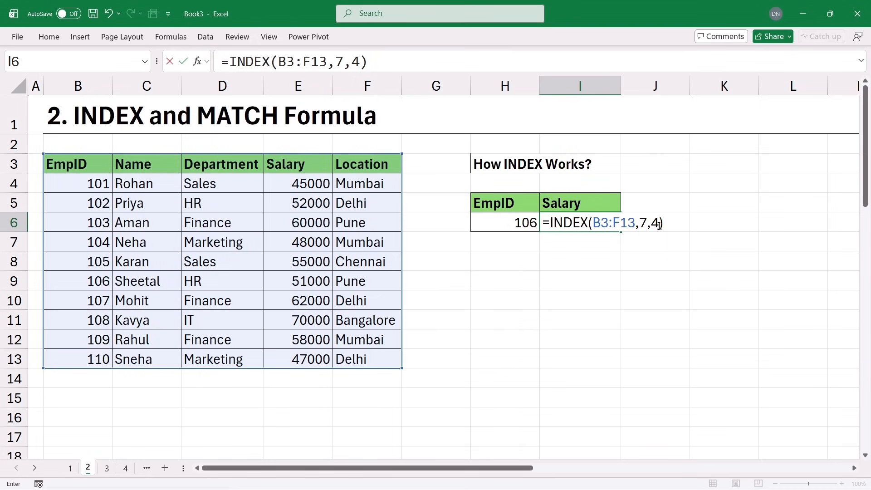
key(Return)
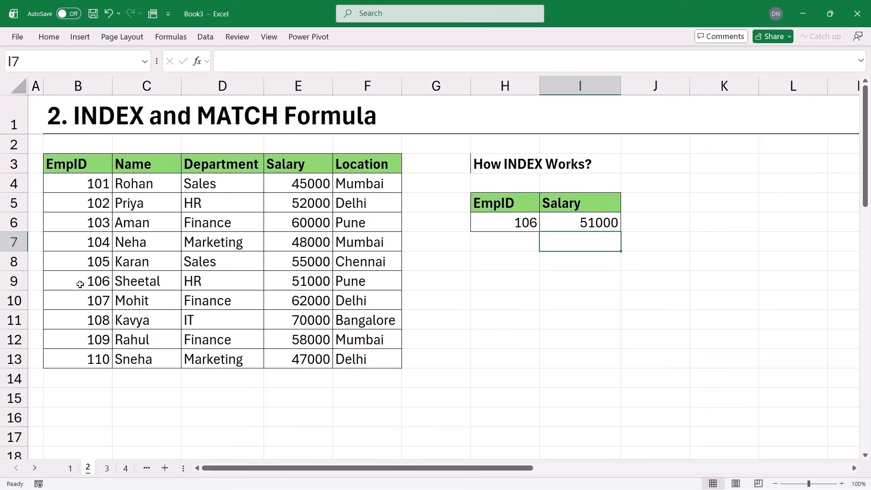
drag(78, 283, 280, 278)
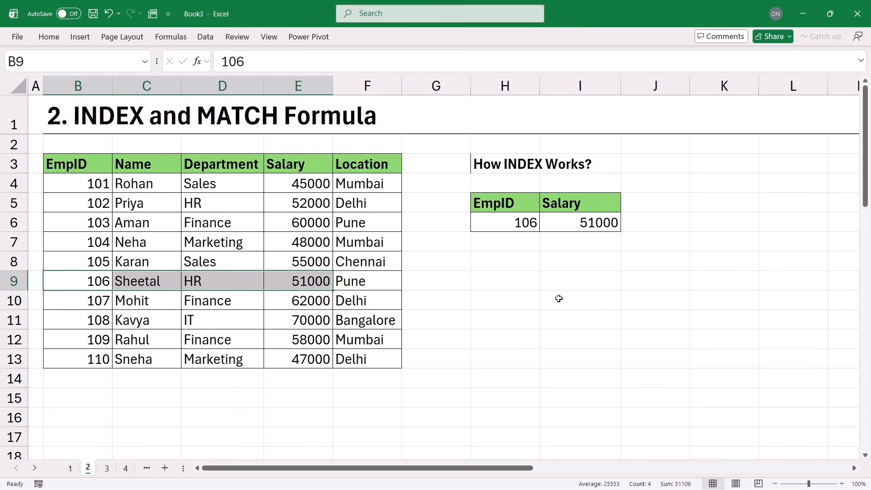
Step: Set the row number of the INDEX formula in I6 to 3, making it =INDEX(B3:F13,3,4)
double_click(597, 221)
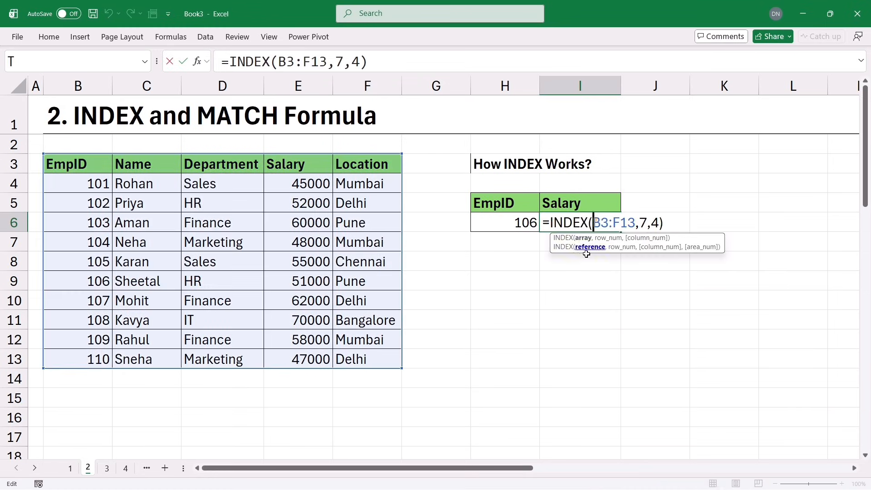
click(645, 223)
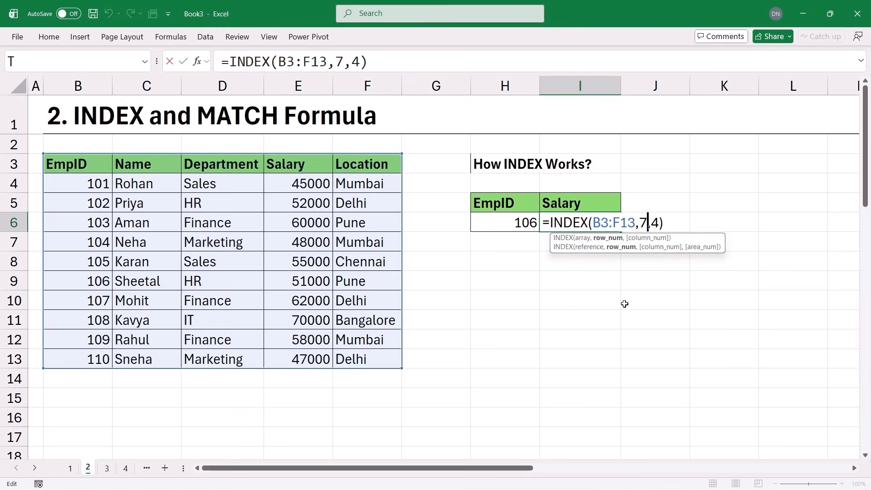
key(BackSpace)
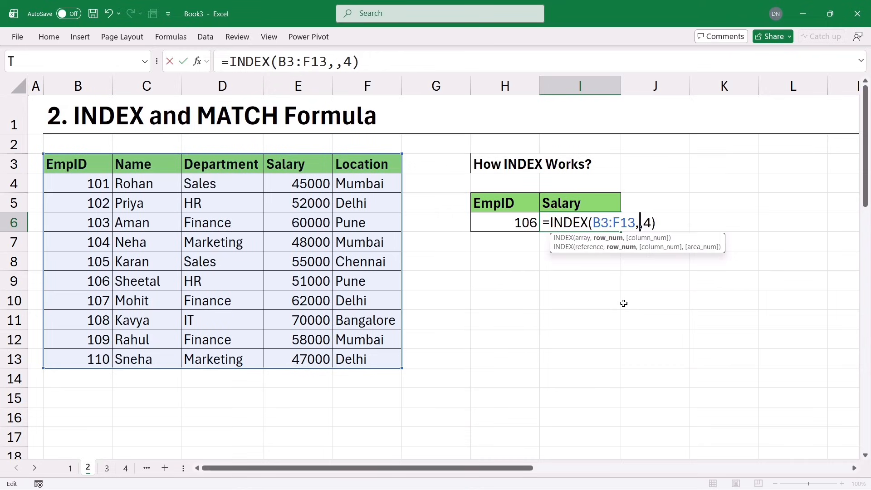
text(3)
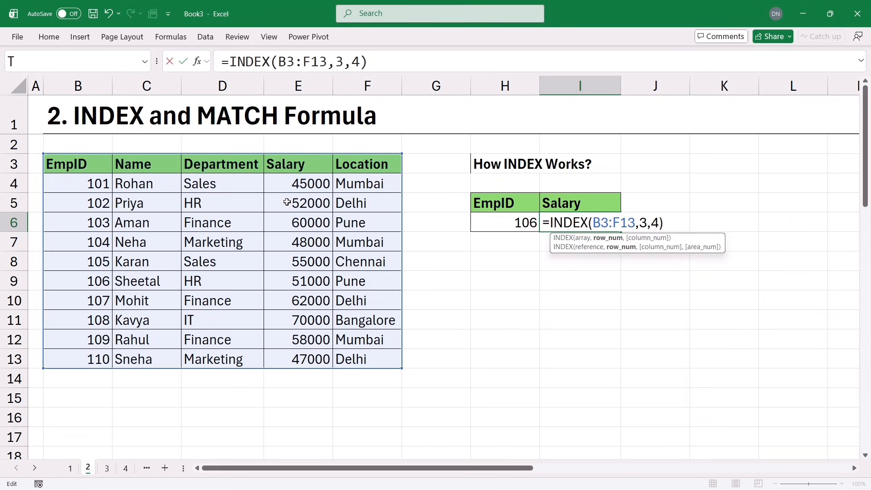
key(Return)
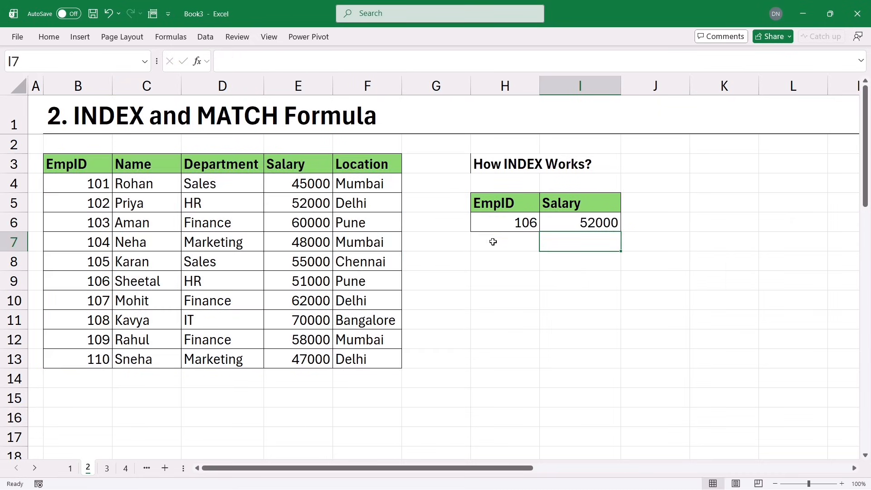
Step: Enter =INDEX(B3:B13,4) in H8 to return the fourth entry of the EmpID column
click(506, 261)
text(=i)
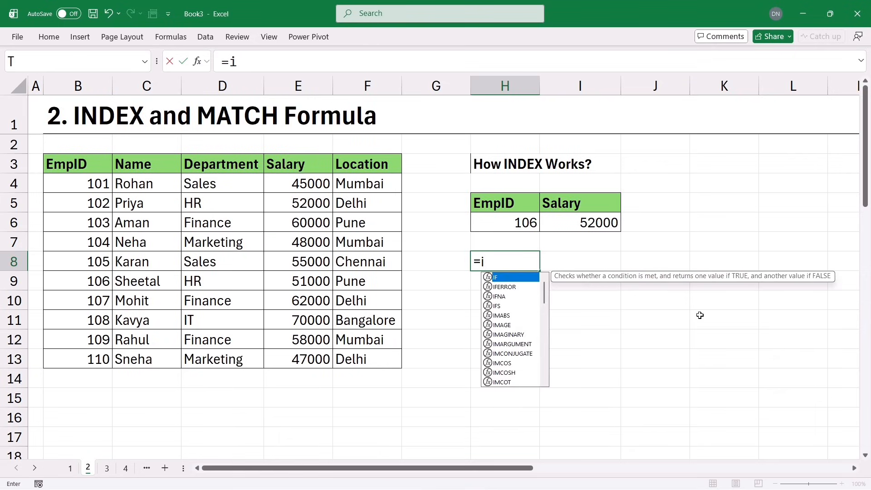
text(nde)
key(Tab)
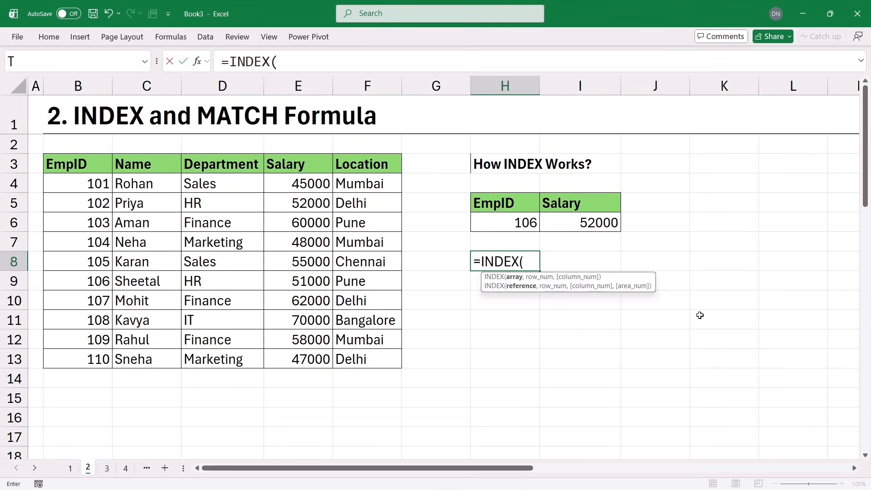
click(72, 164)
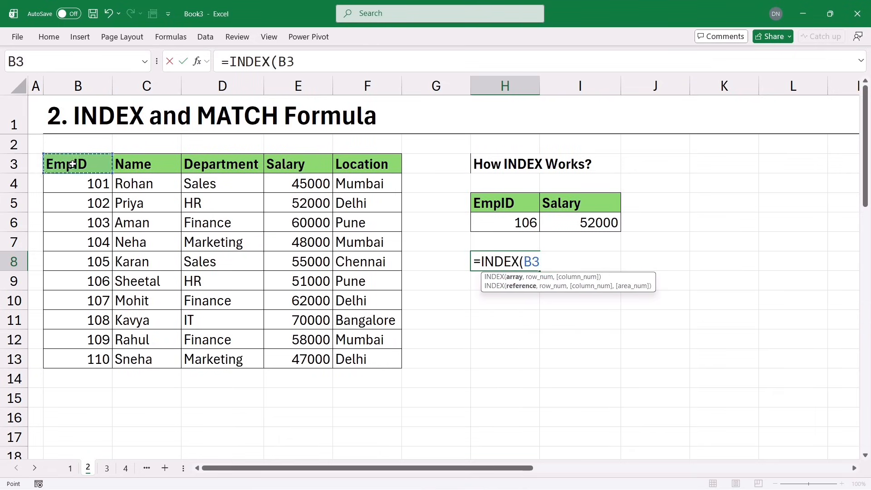
drag(73, 164, 91, 359)
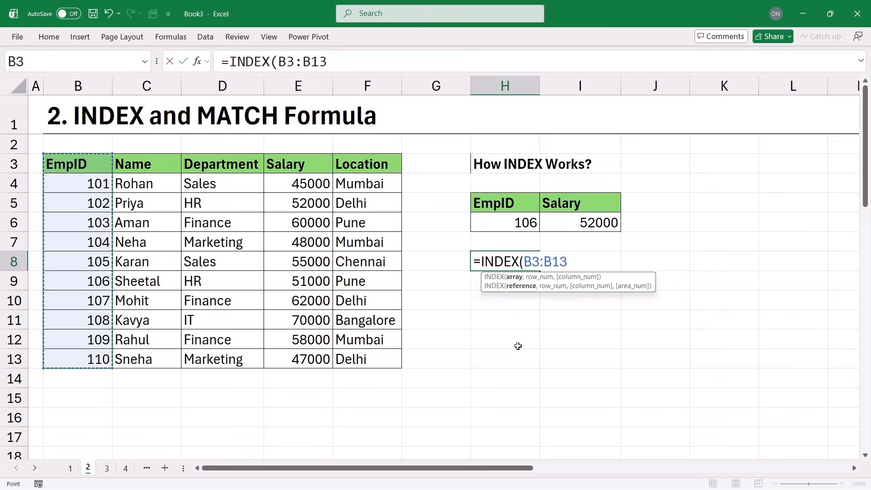
text(,)
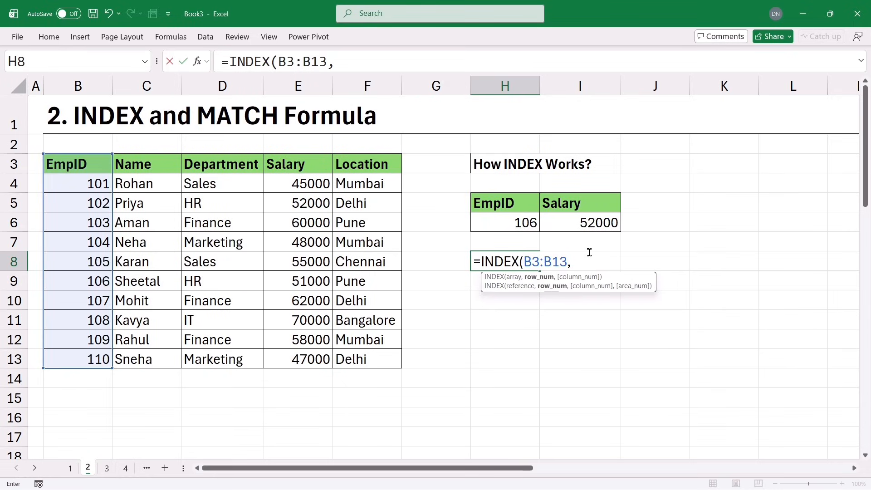
text(4)
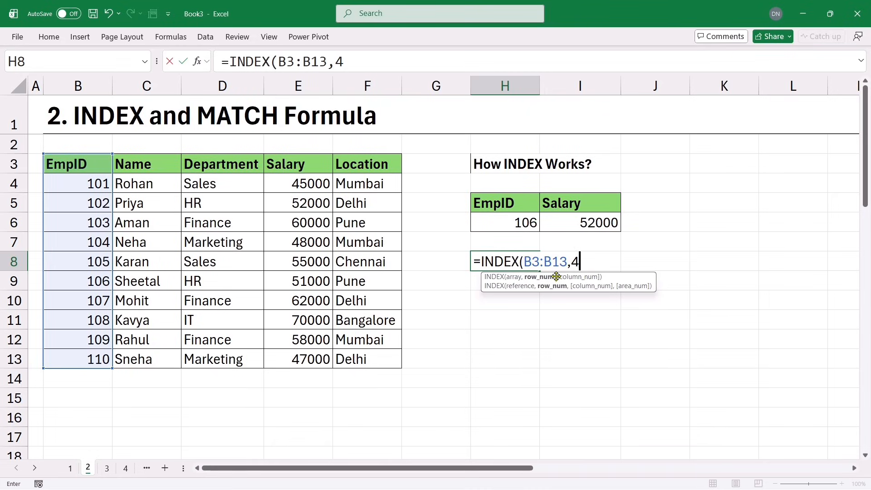
key(Return)
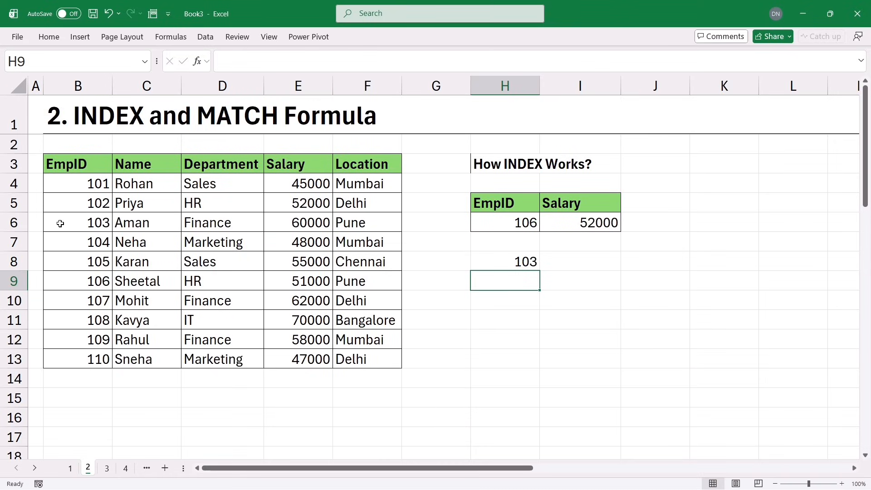
Step: Enter =INDEX(B3:F3,,4) in H10 to return the fourth header, leaving the row number empty
click(516, 300)
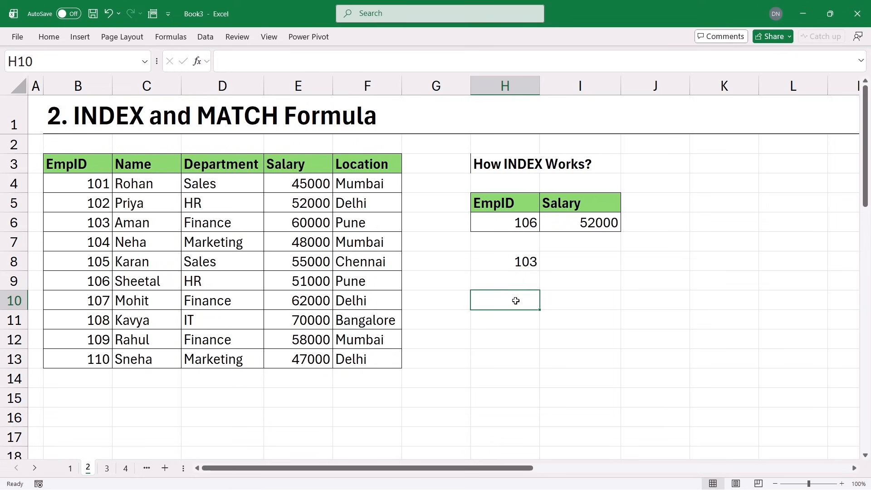
text(=inde)
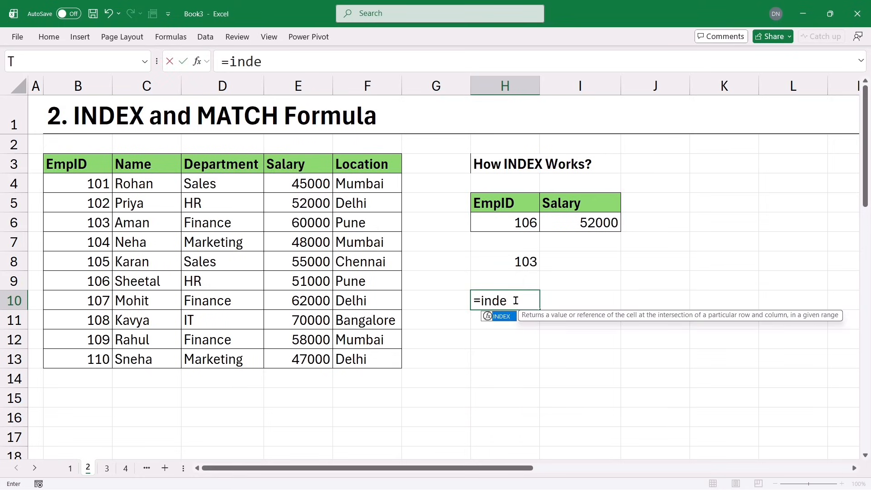
key(Tab)
drag(77, 161, 399, 171)
text(,)
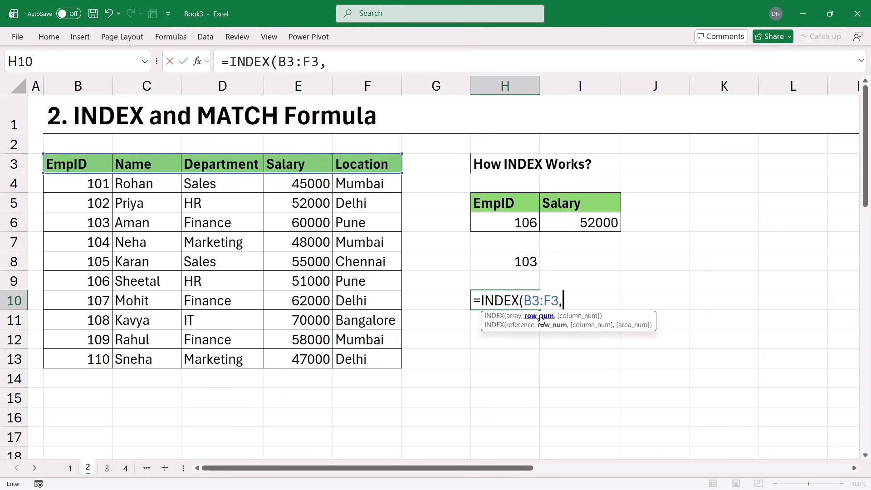
text(,)
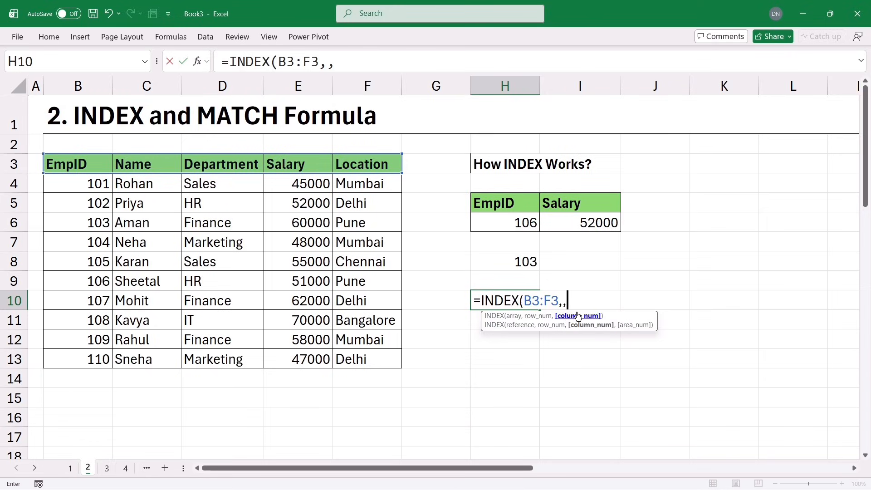
text(4)
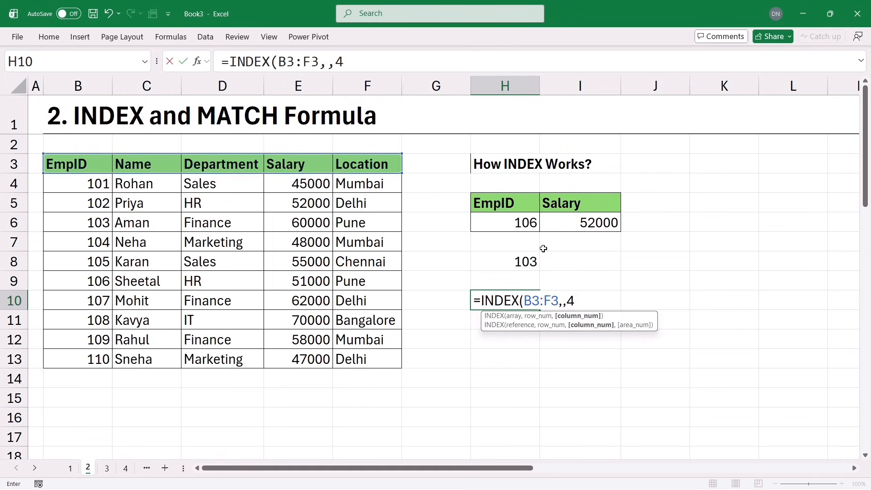
key(Return)
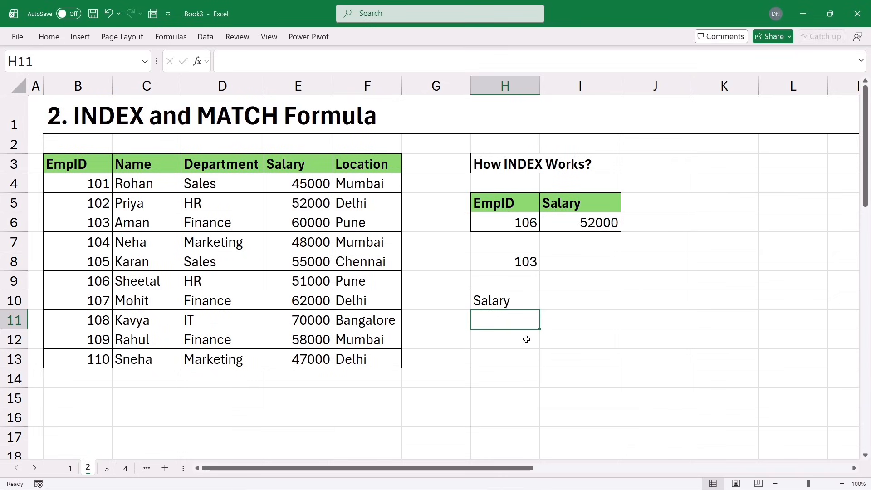
Step: Clear H8:H11, enter =INDEX(B3:F13,4,) in H8 to return a whole table row, and compare it with B6:F6
drag(501, 255, 501, 313)
key(Delete)
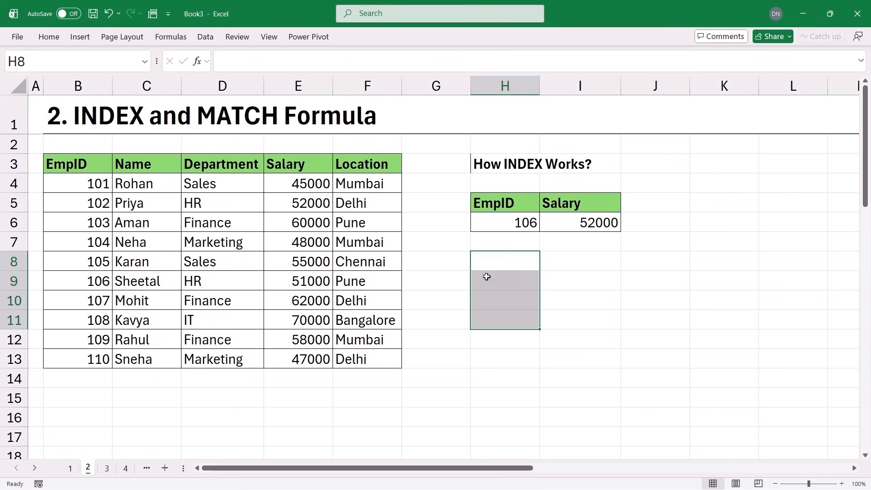
click(493, 264)
text(=inde)
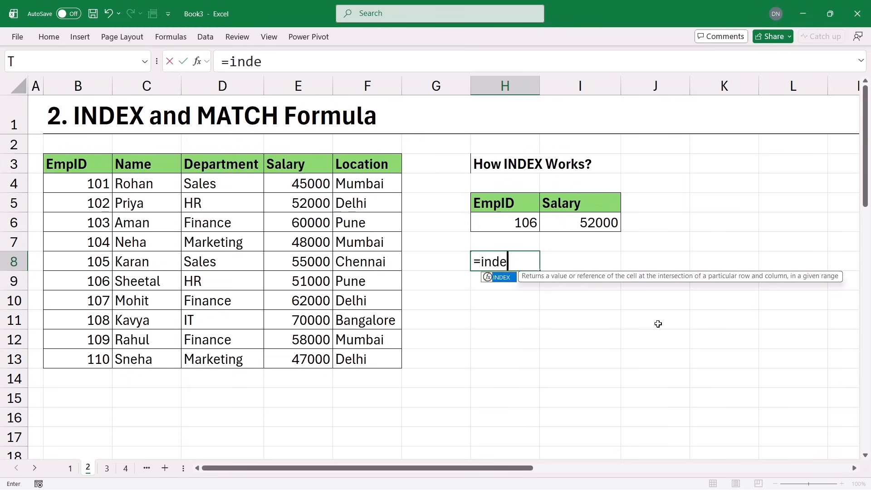
key(Tab)
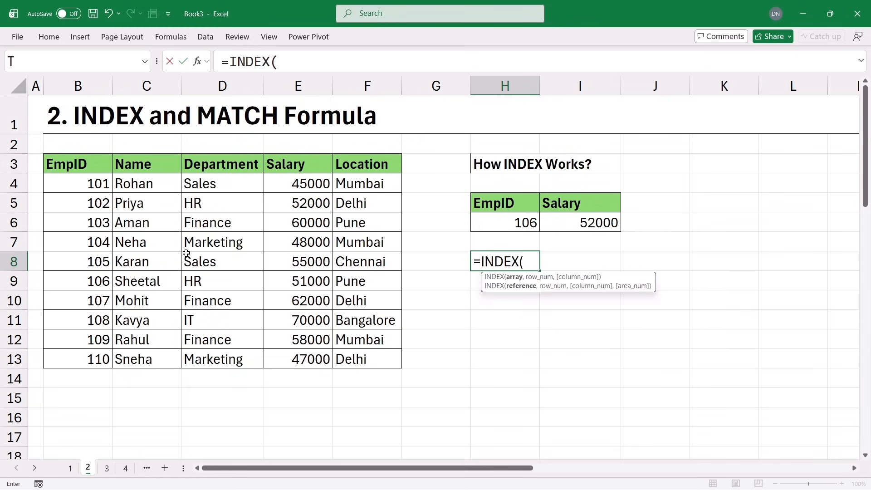
drag(59, 160, 357, 368)
text(,)
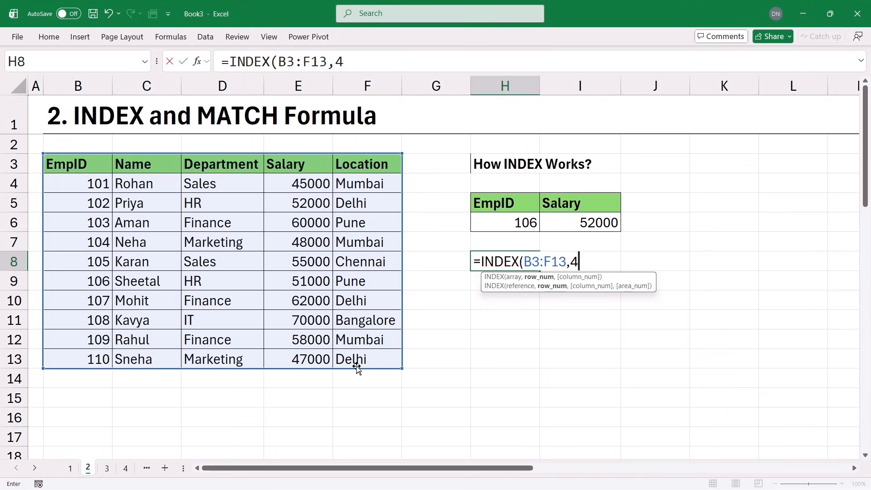
text(4,)
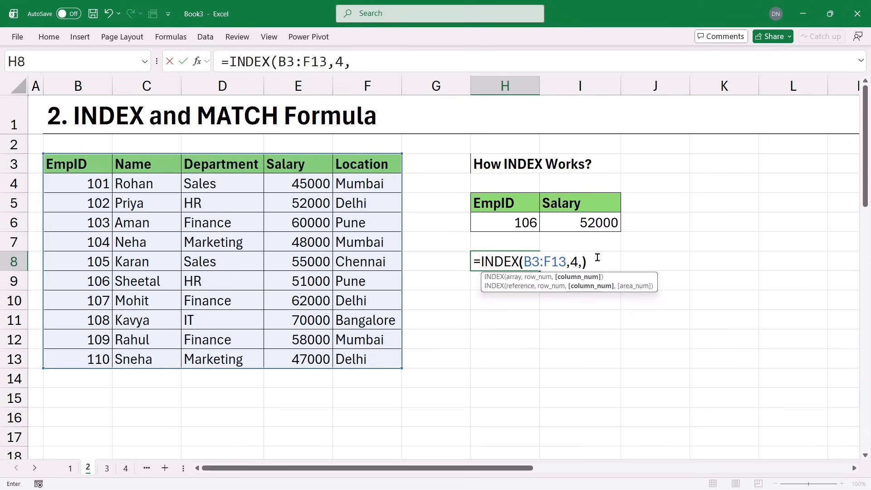
text())
key(Return)
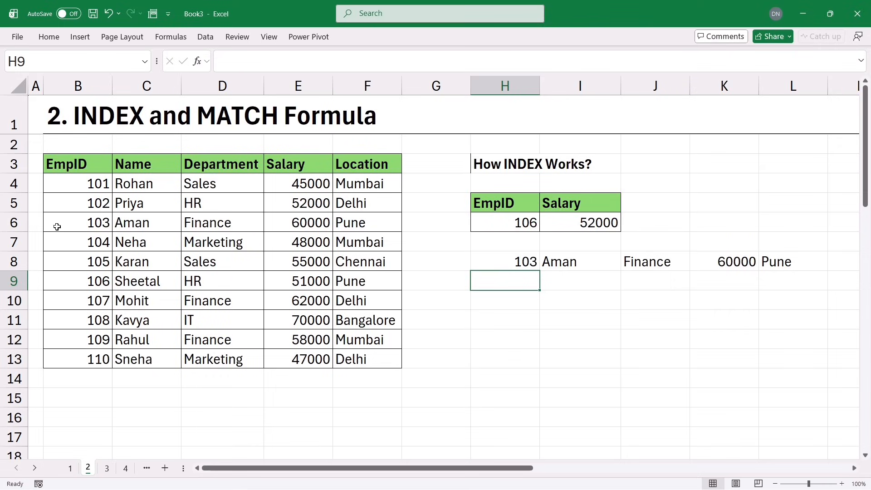
drag(55, 225, 364, 222)
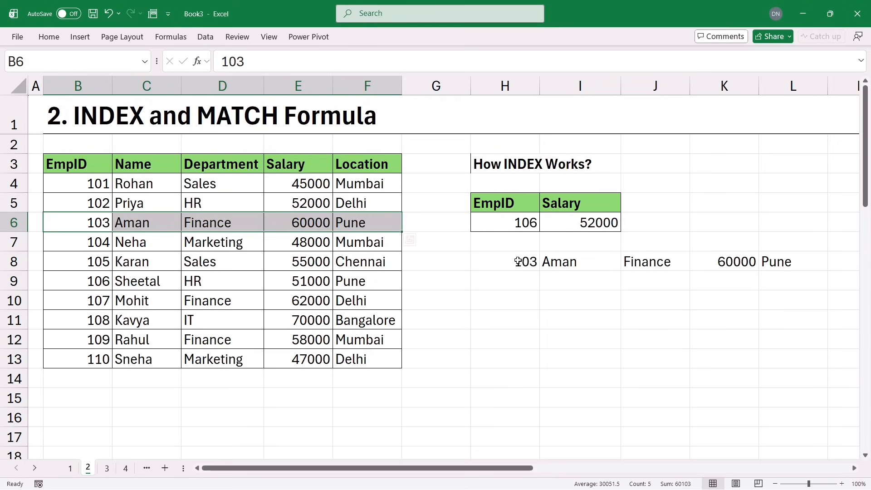
Step: Replace the formula in H8 with =INDEX(B3:F13,,4) to return the entire Salary column
click(513, 259)
text(=inde)
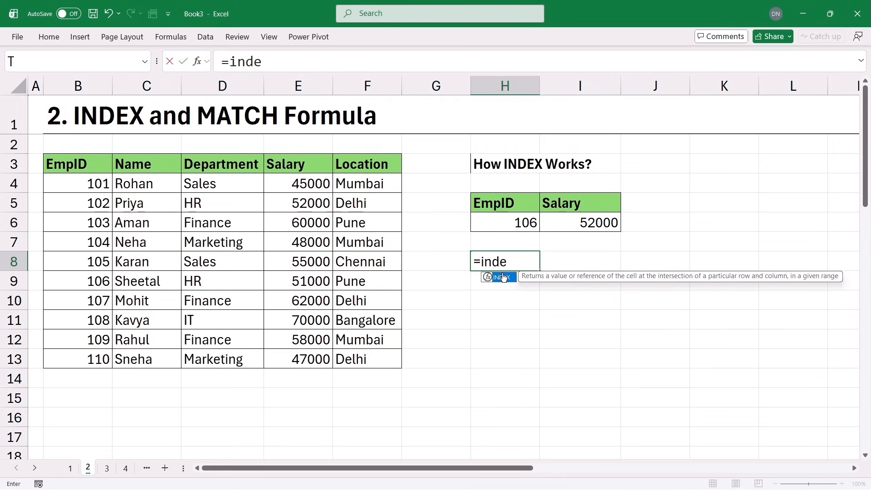
key(Tab)
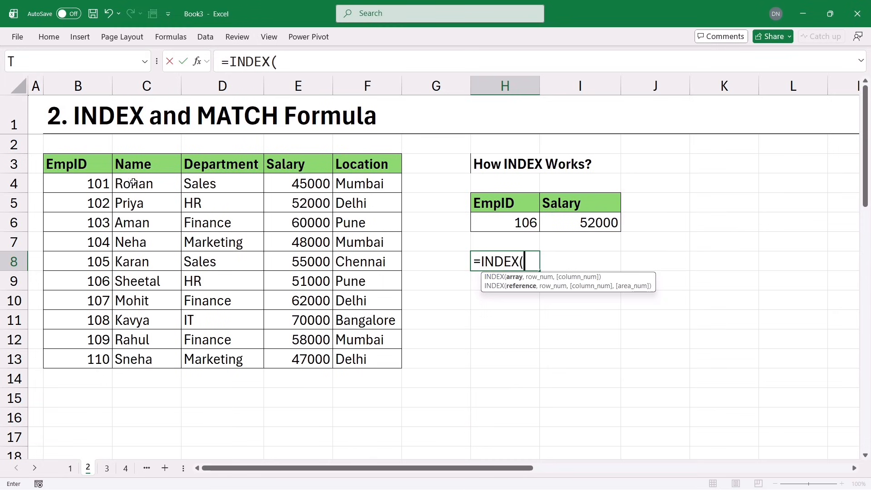
drag(68, 164, 390, 360)
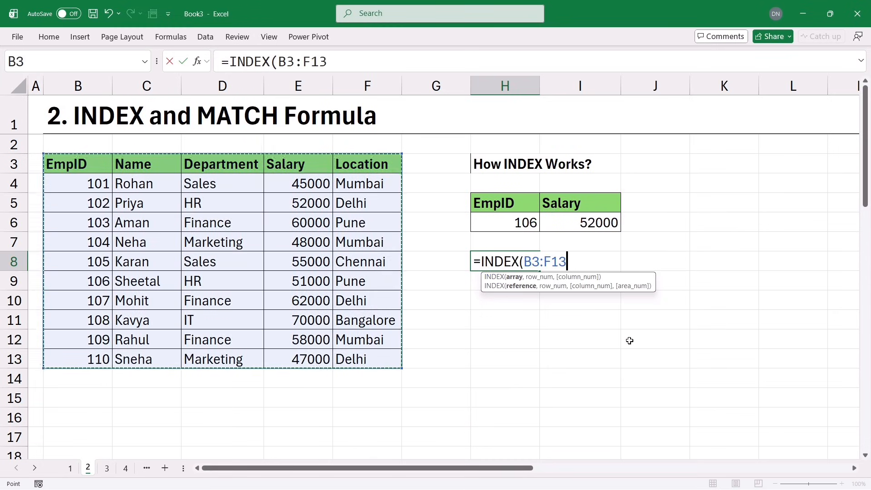
text(,)
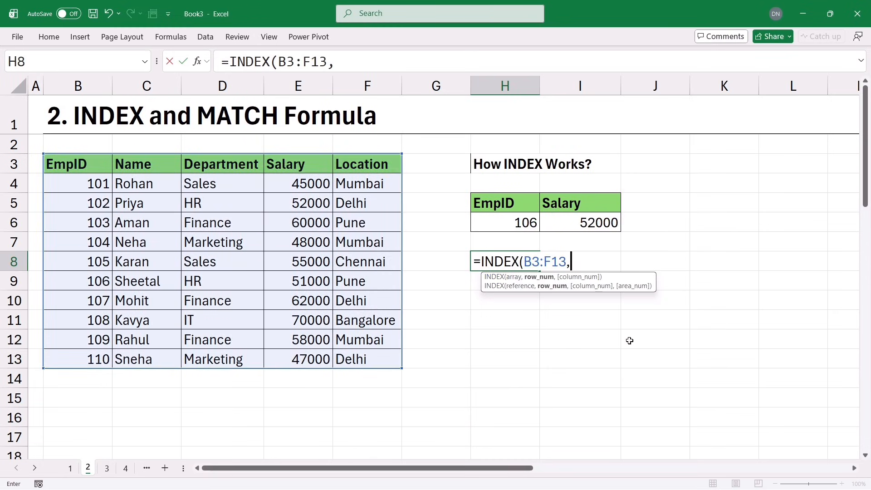
text(,)
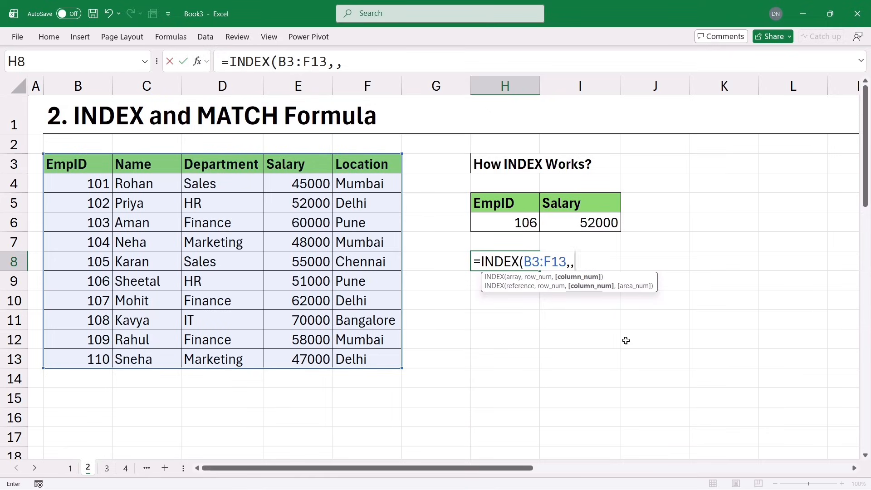
text(4))
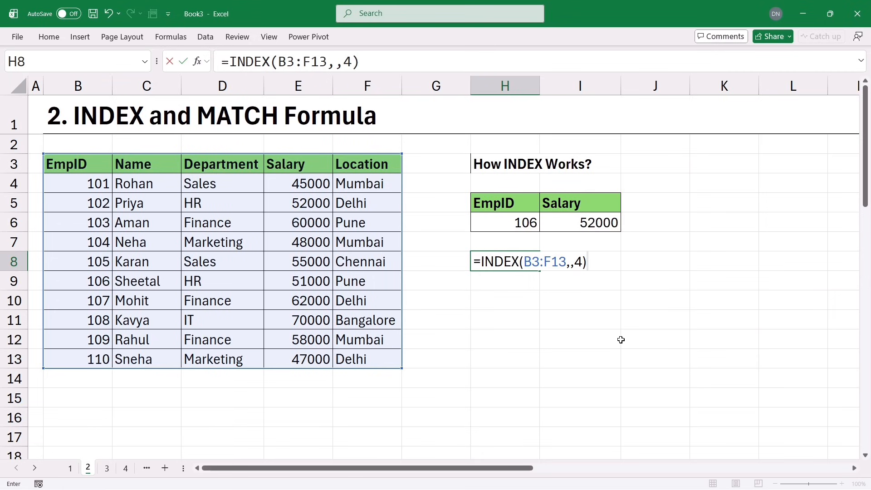
key(Return)
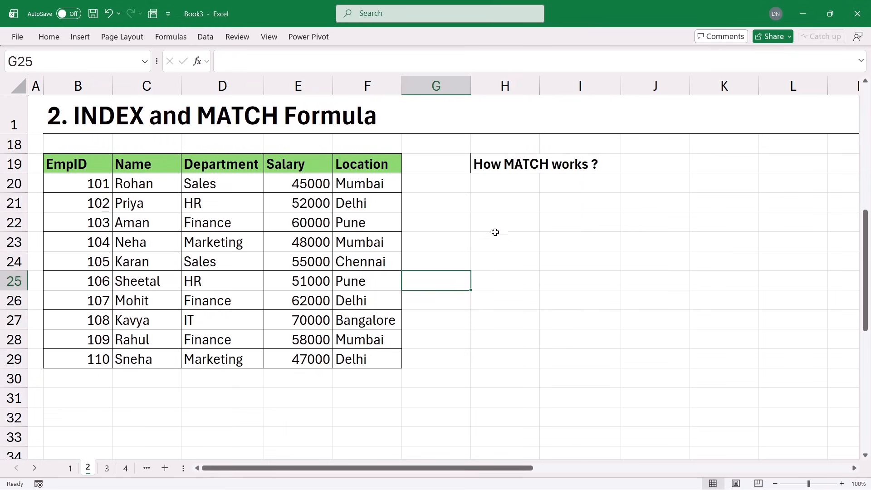
Step: In the MATCH section, enter 103 in H21 as the EmpID to look up
click(504, 215)
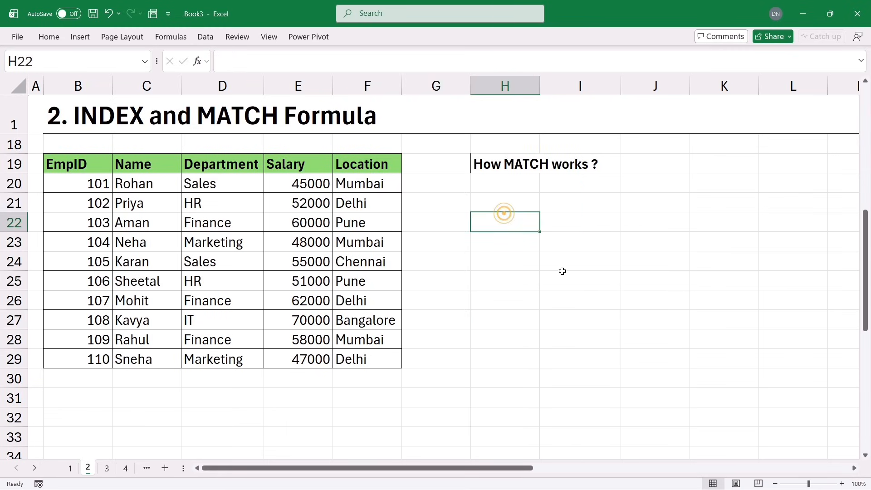
click(496, 207)
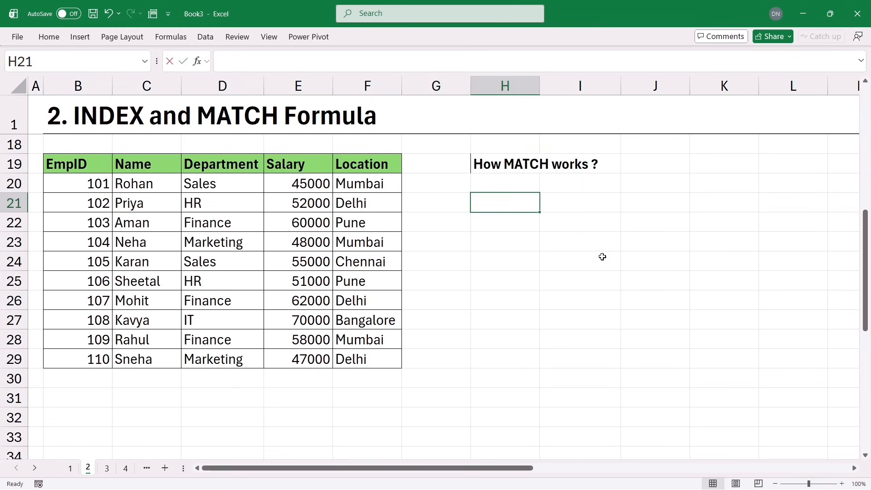
text(103)
key(Tab)
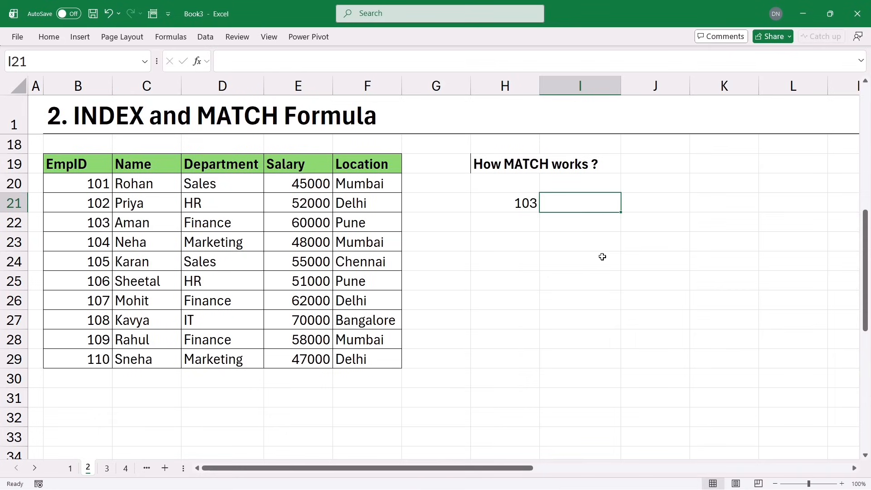
click(501, 221)
click(489, 203)
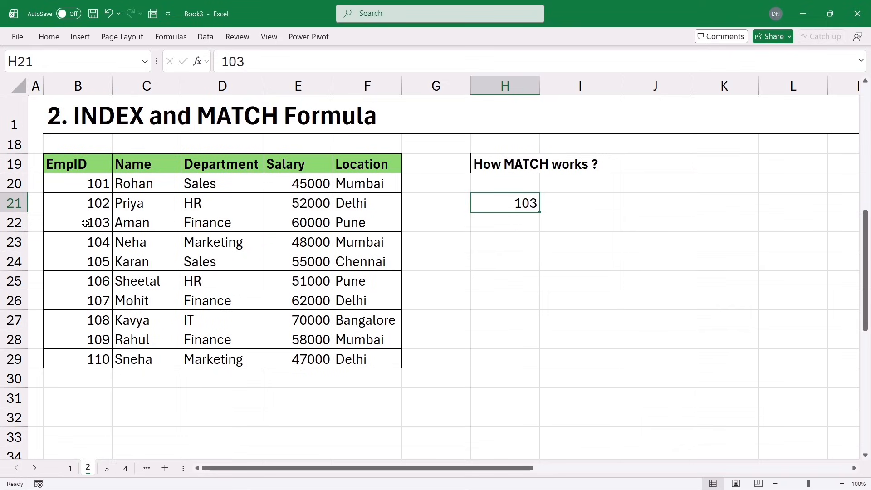
Step: Enter =MATCH(H21,B19:B29,0) in I21 to find the EmpID's exact position in the EmpID column, header included
click(593, 207)
text(=)
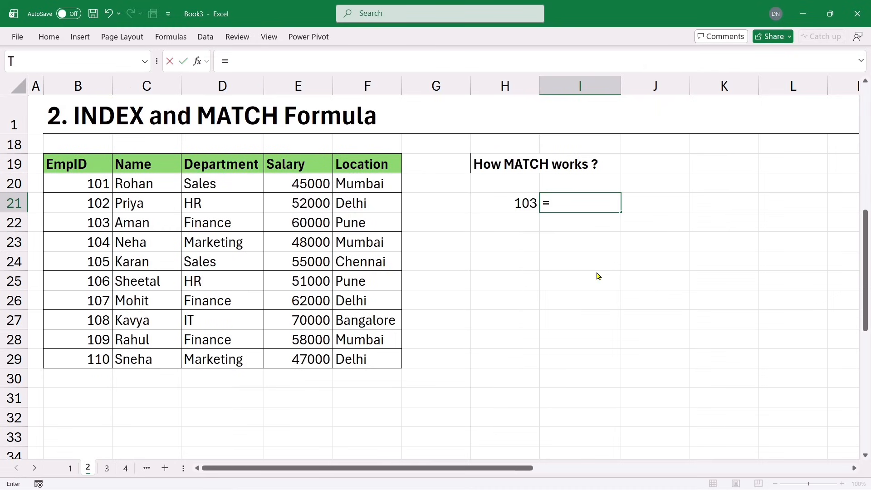
text(matc)
key(Tab)
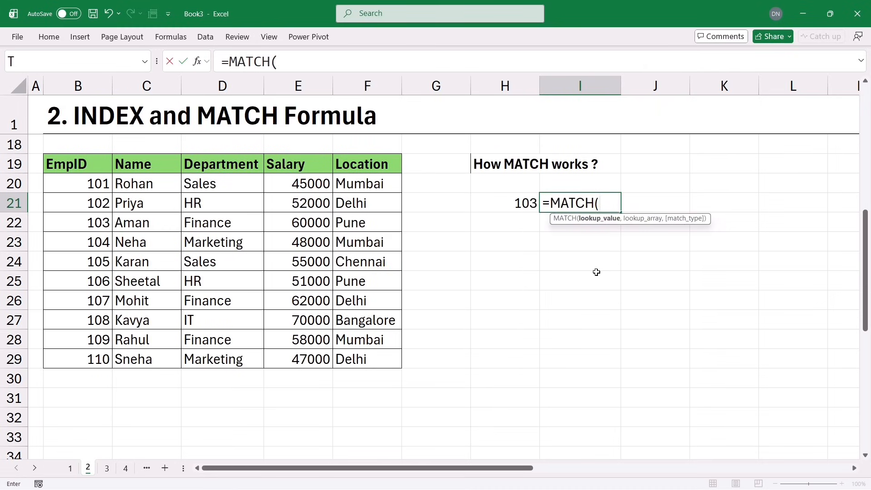
click(510, 206)
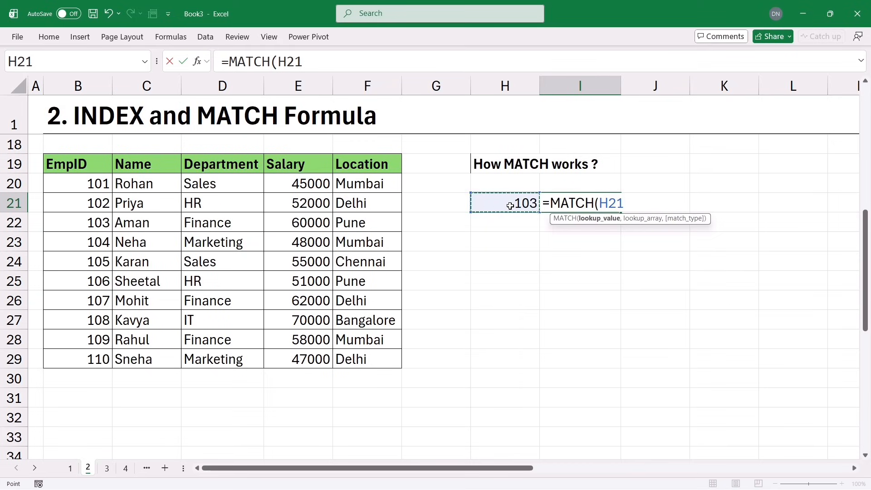
text(,)
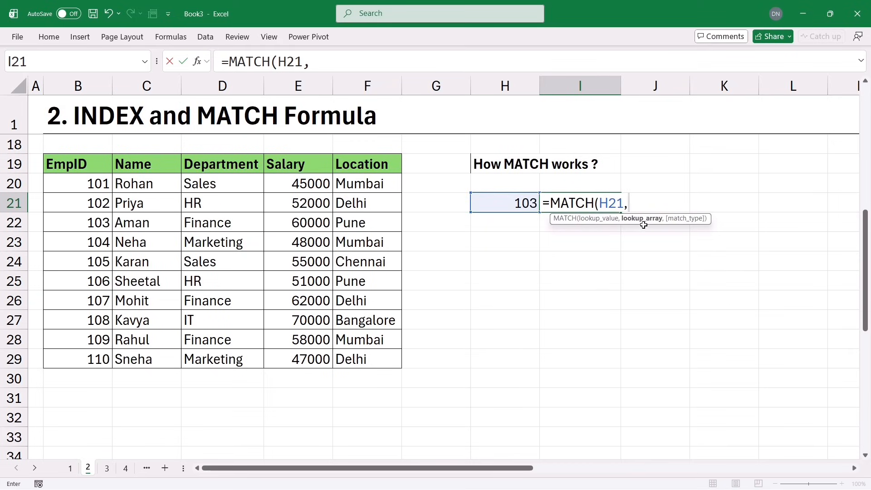
drag(91, 160, 97, 356)
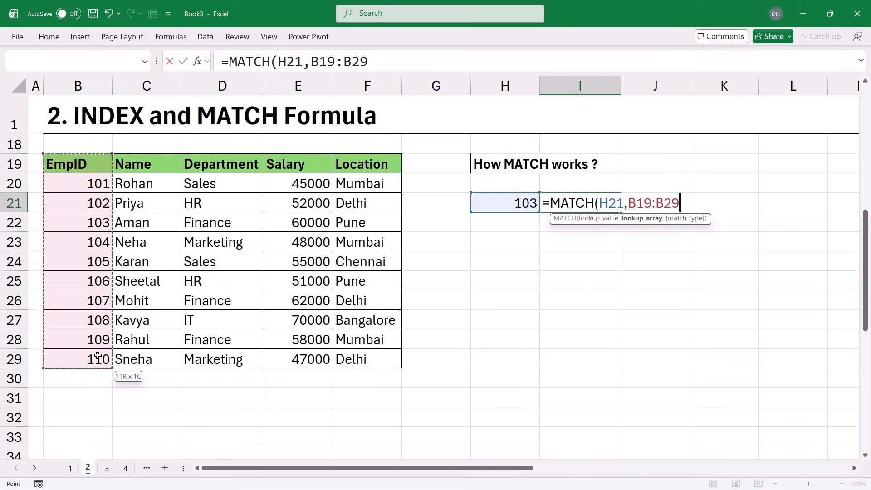
text(,)
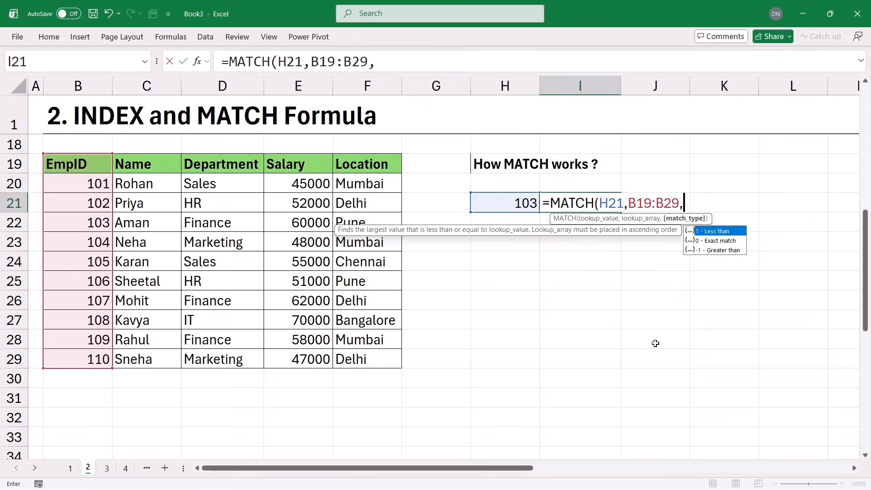
text(0)
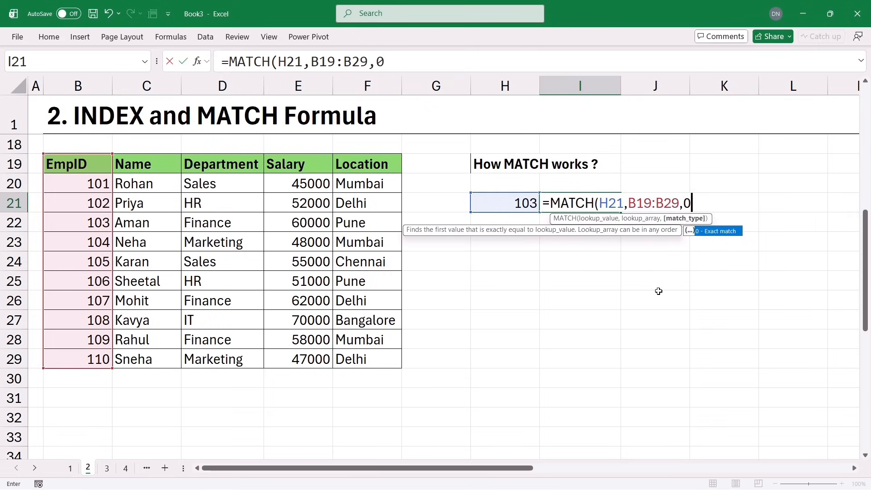
key(Tab)
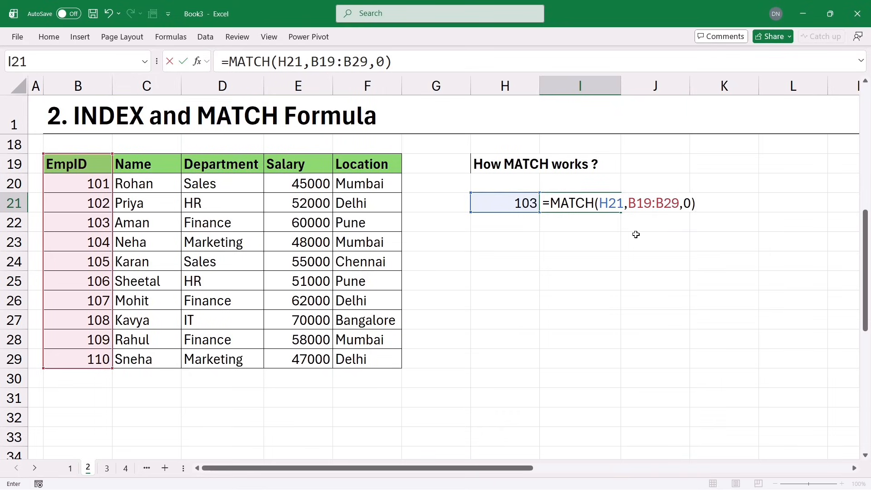
key(Return)
key(Down)
Step: Enter salary in H23 as the header name to look up
click(513, 235)
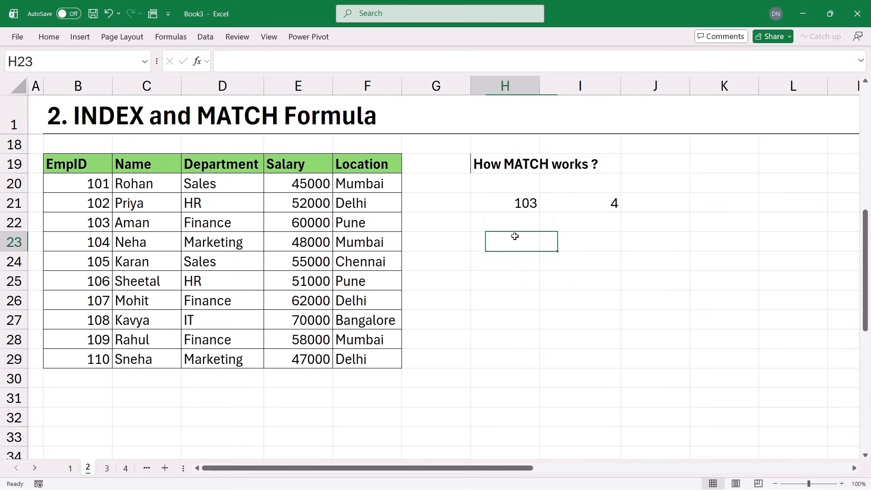
text(salary)
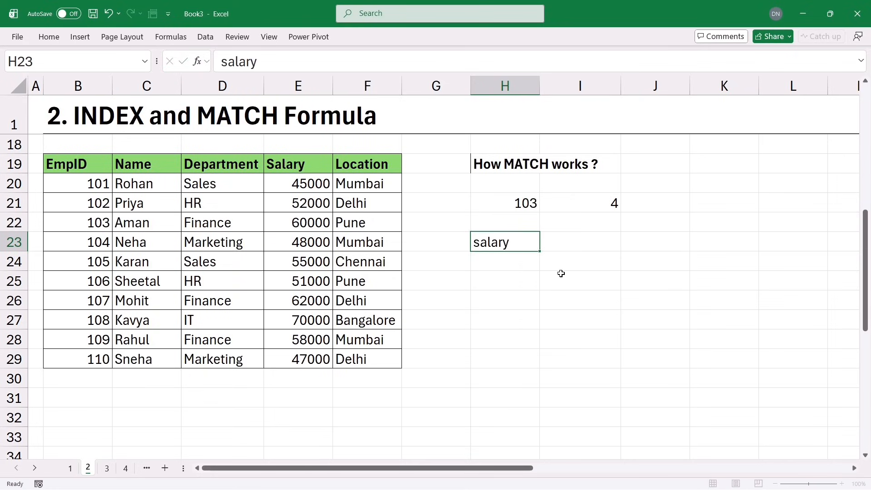
key(Tab)
Step: Enter =MATCH(H23,B19:F19,0) in I23 to find the exact position of that header in the header row
text(=)
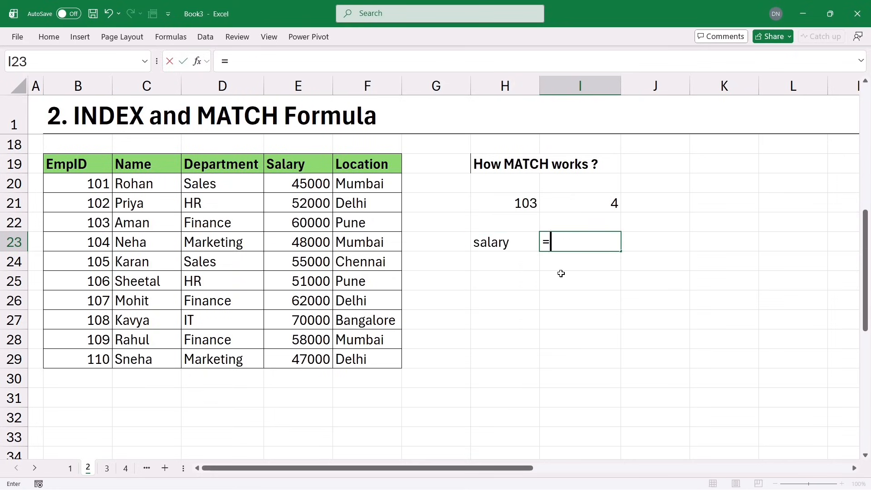
text(match)
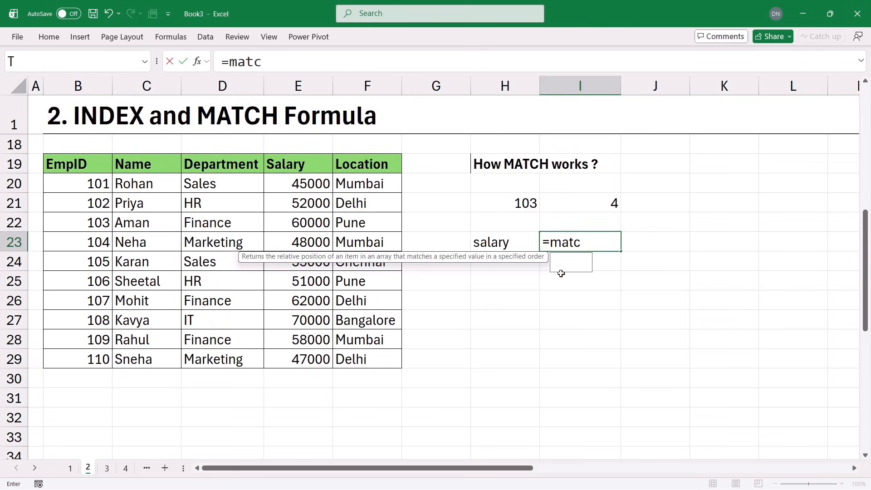
key(Tab)
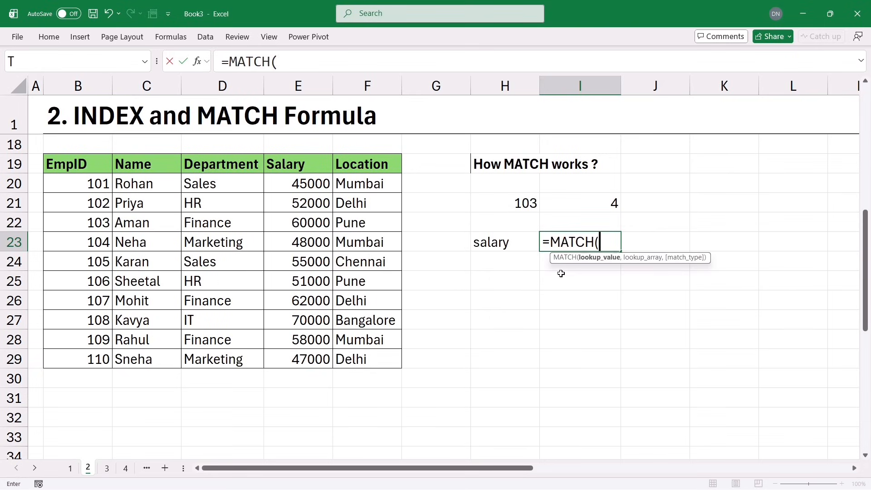
click(488, 244)
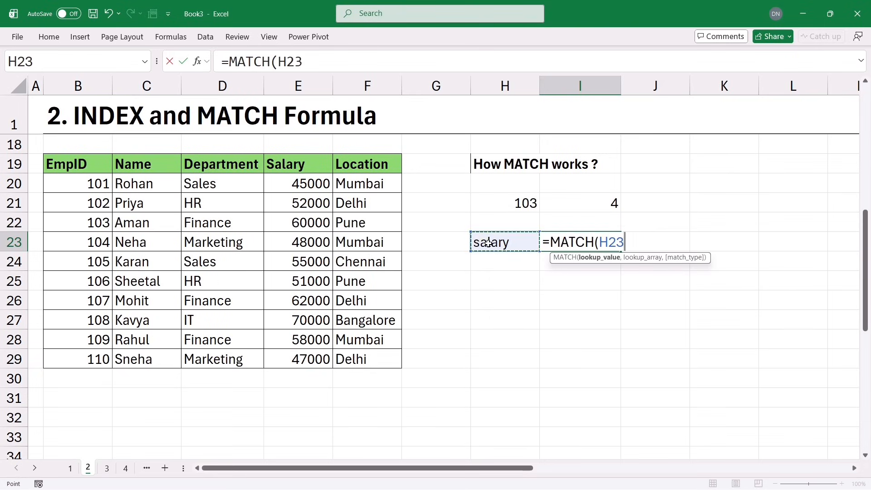
text(,)
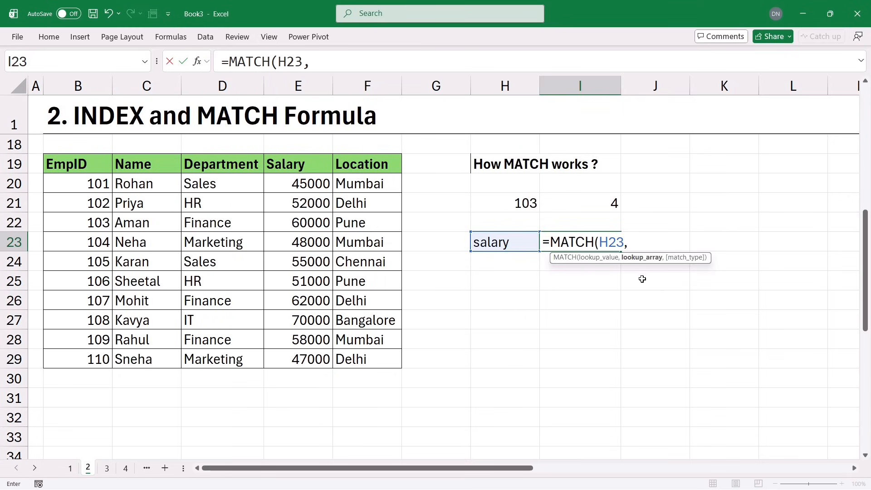
click(73, 165)
drag(73, 165, 397, 170)
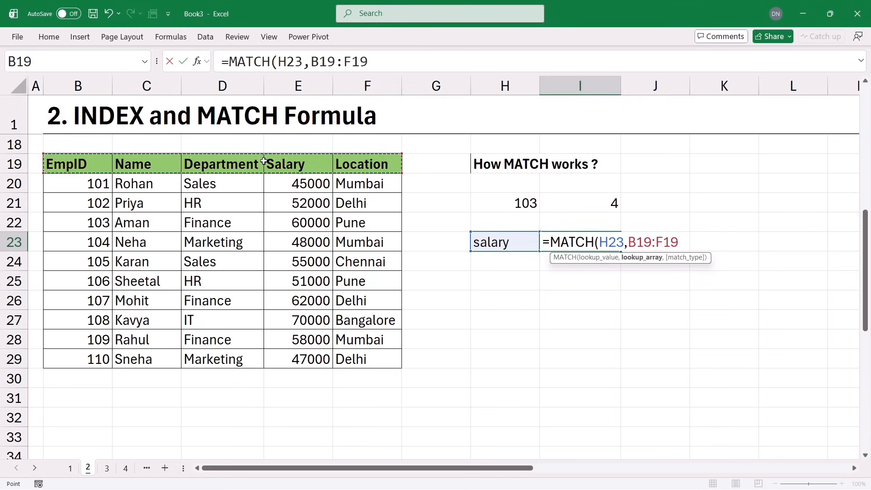
text(,)
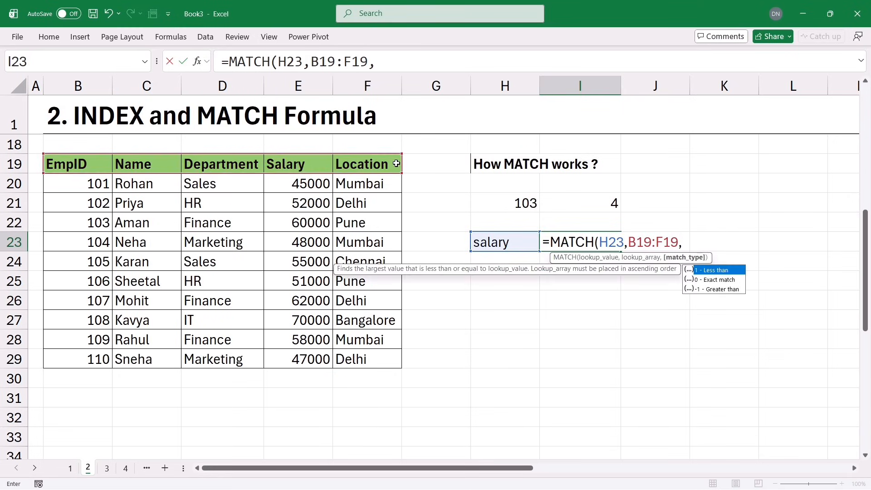
text(0))
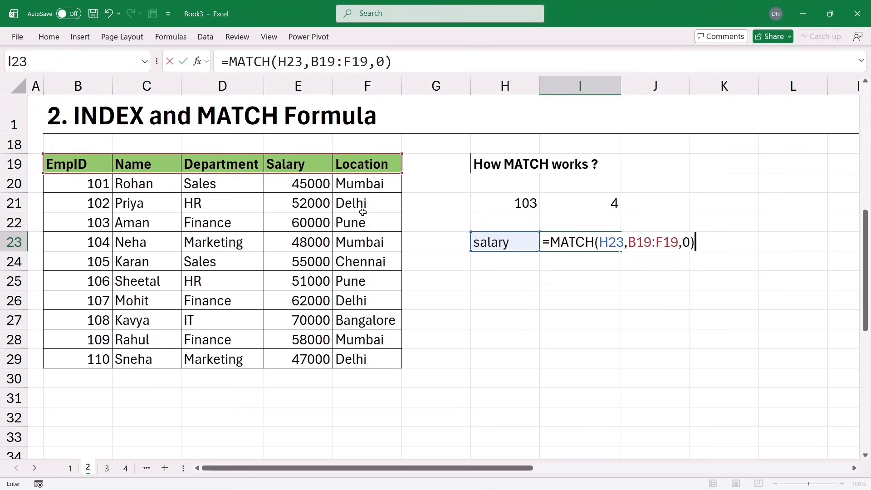
key(Return)
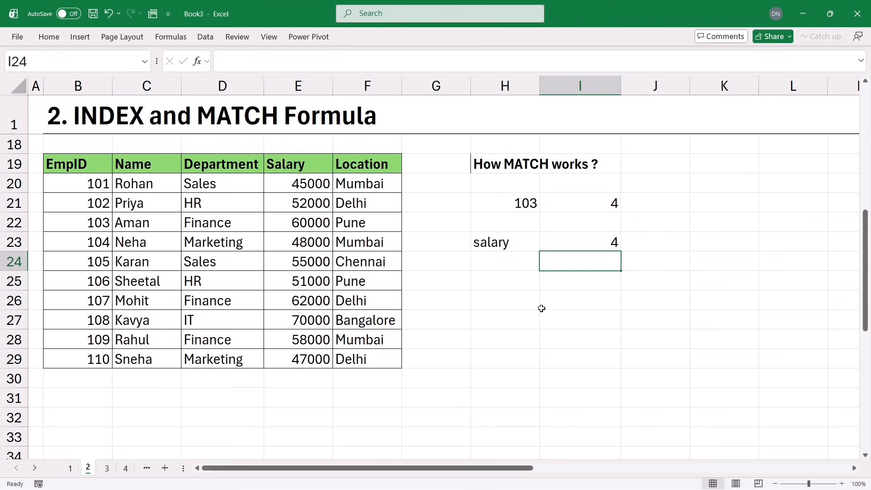
Step: Examine the EmpID column range with and without its header cell, alongside the salary lookup value in H23
drag(86, 183, 99, 359)
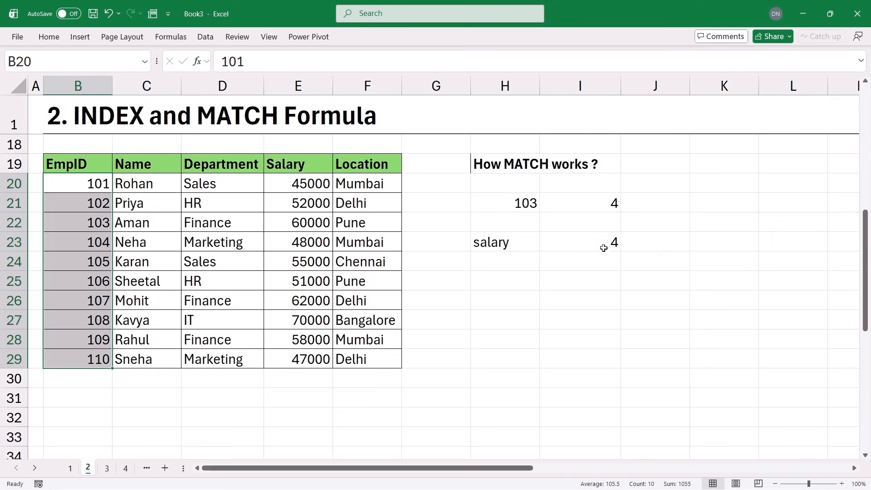
click(487, 247)
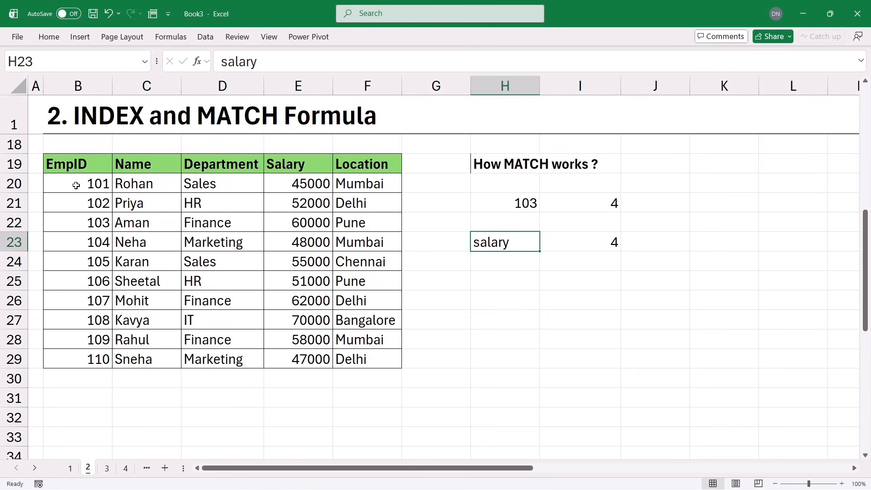
drag(80, 182, 79, 340)
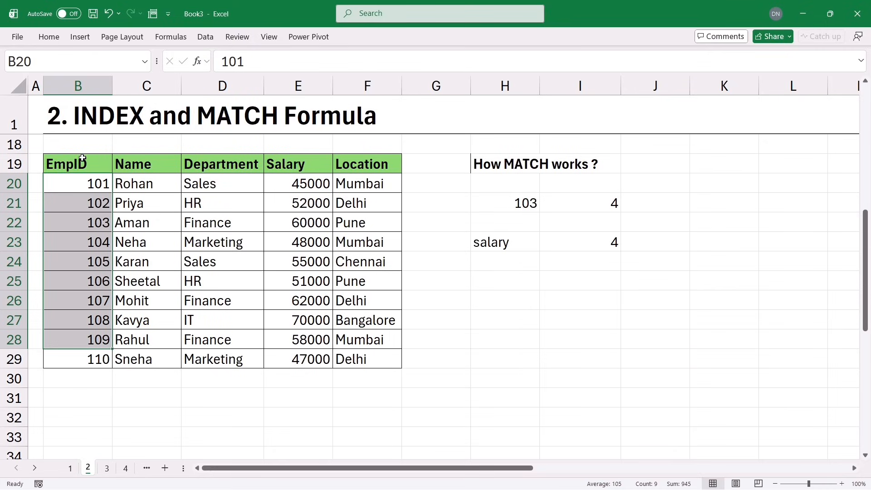
drag(80, 164, 91, 361)
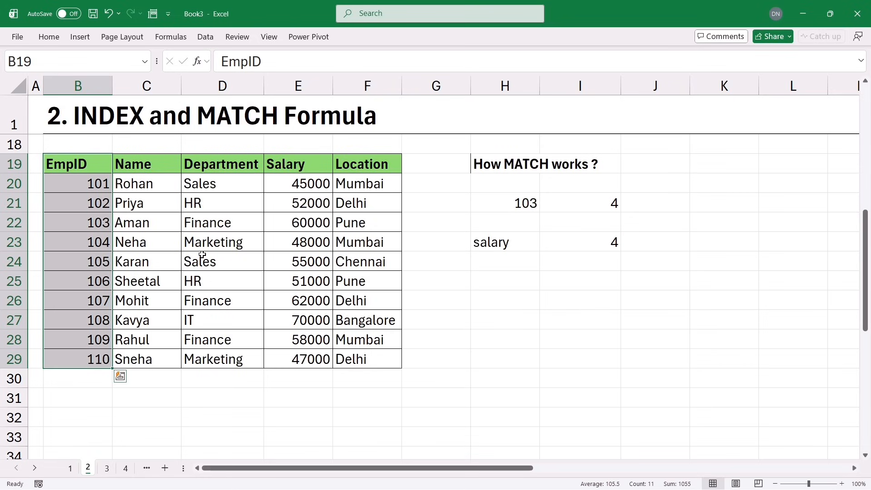
click(560, 282)
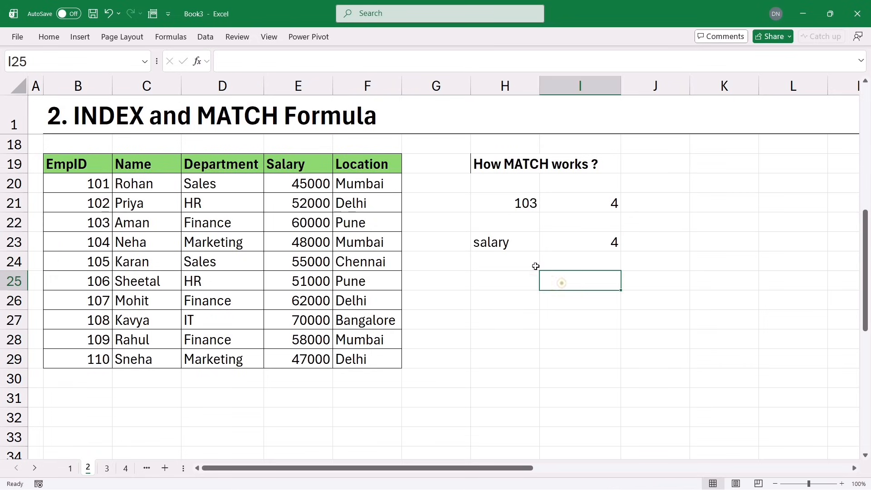
click(503, 244)
drag(77, 164, 83, 340)
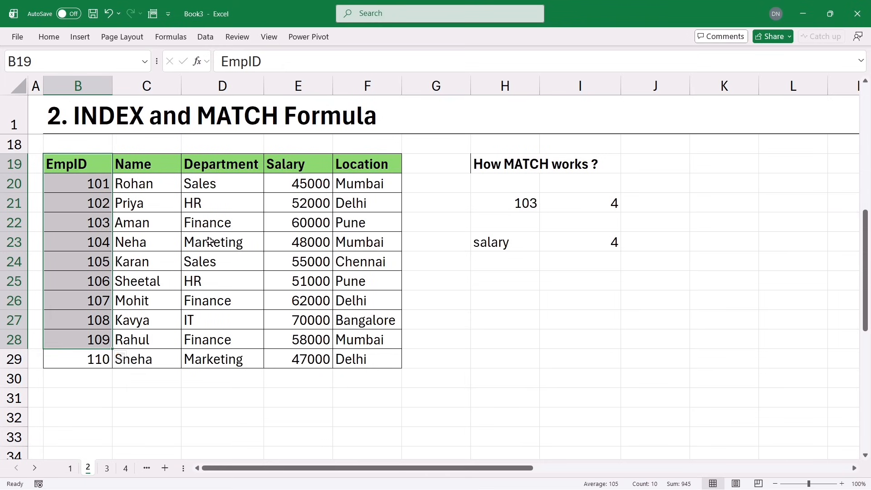
click(528, 321)
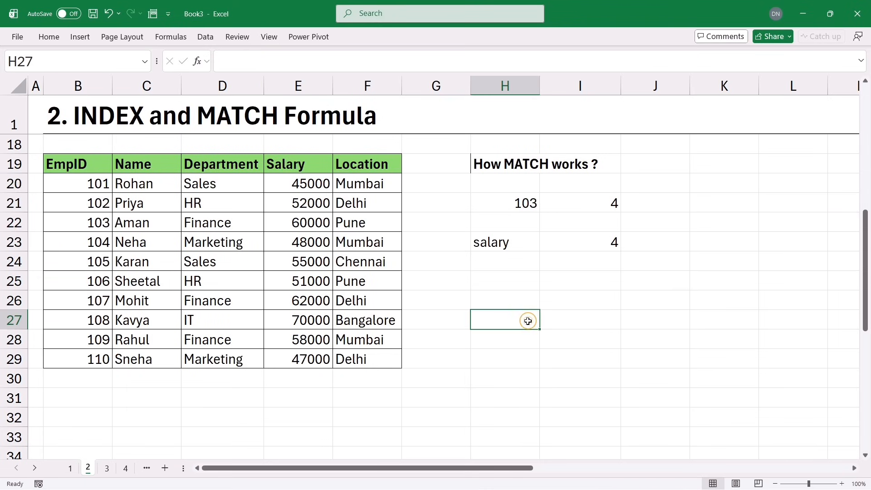
Step: Start an INDEX formula in I36 with the full employee table B35:F45, headers included, as the array
key(Page_Down)
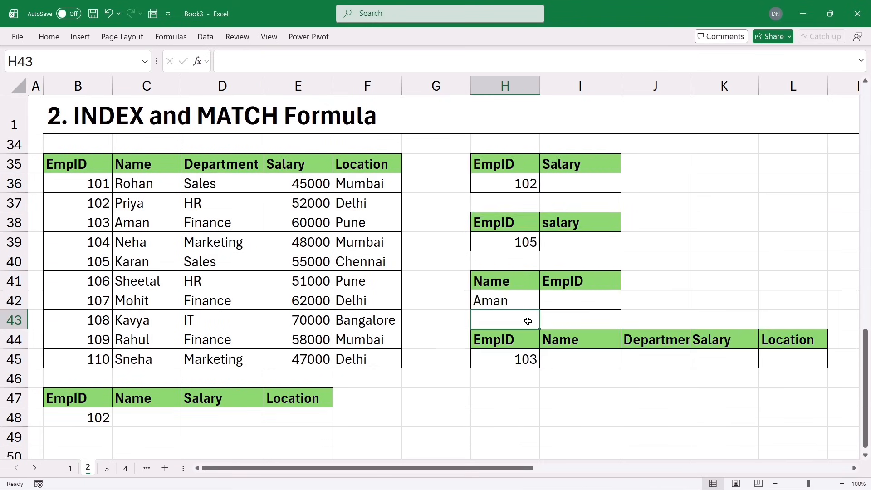
click(569, 187)
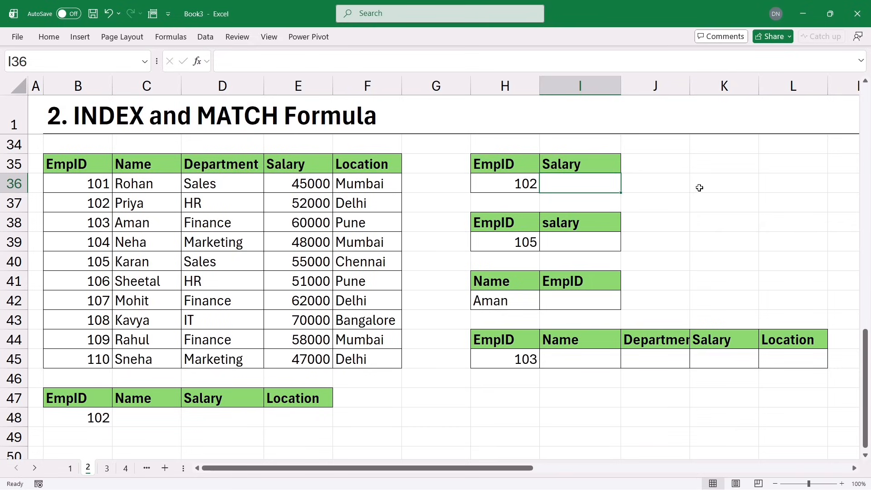
text(=ind)
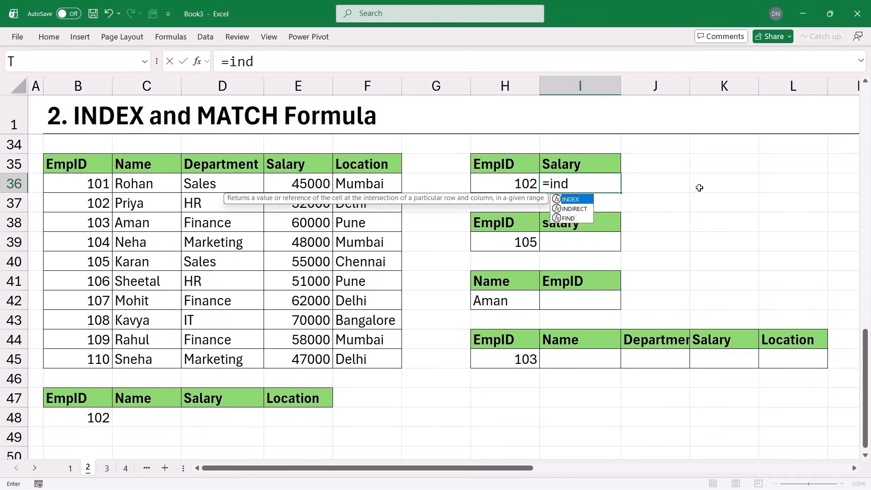
text(e)
key(Tab)
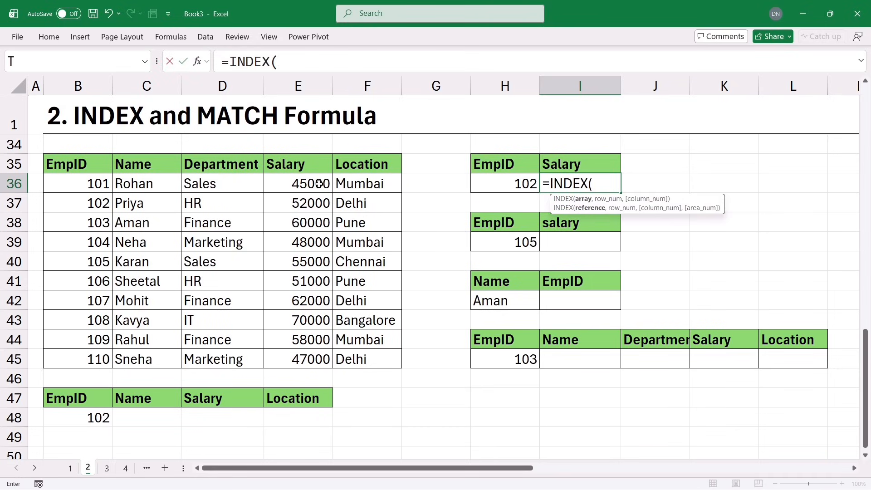
drag(94, 166, 386, 361)
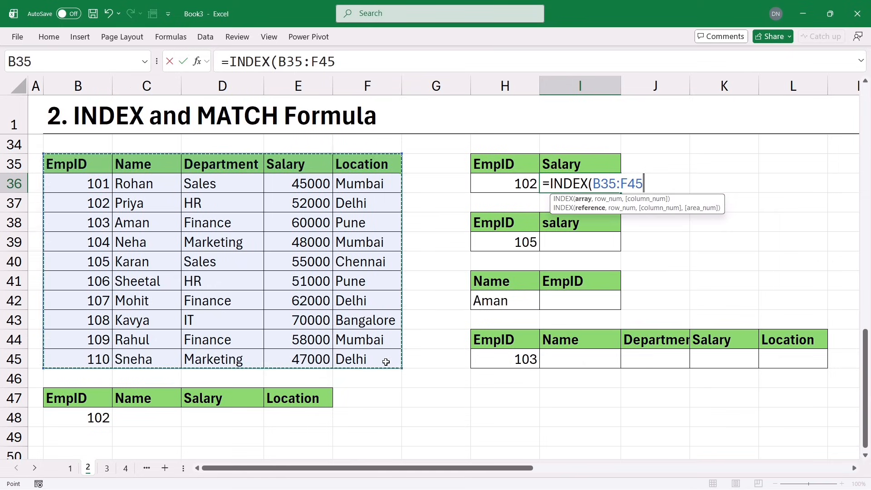
text(,)
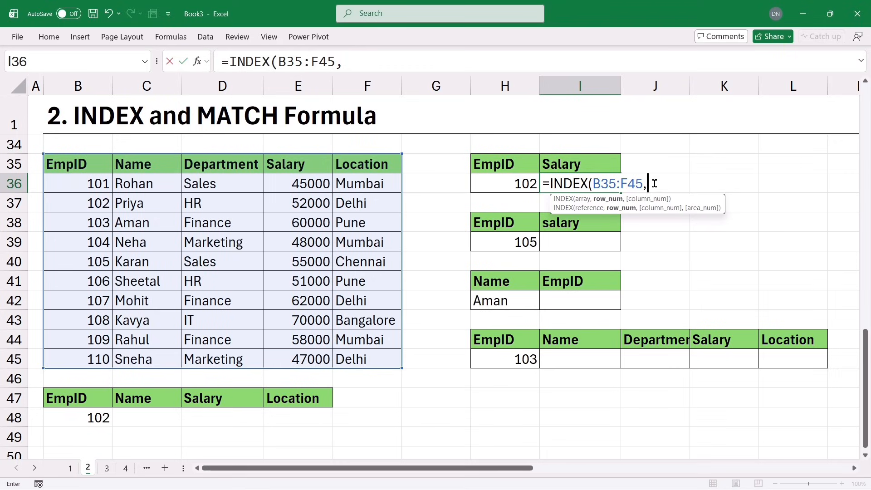
Step: Nest MATCH(H36,B35:B45,0) as the row number argument of the INDEX formula in I36
text(match)
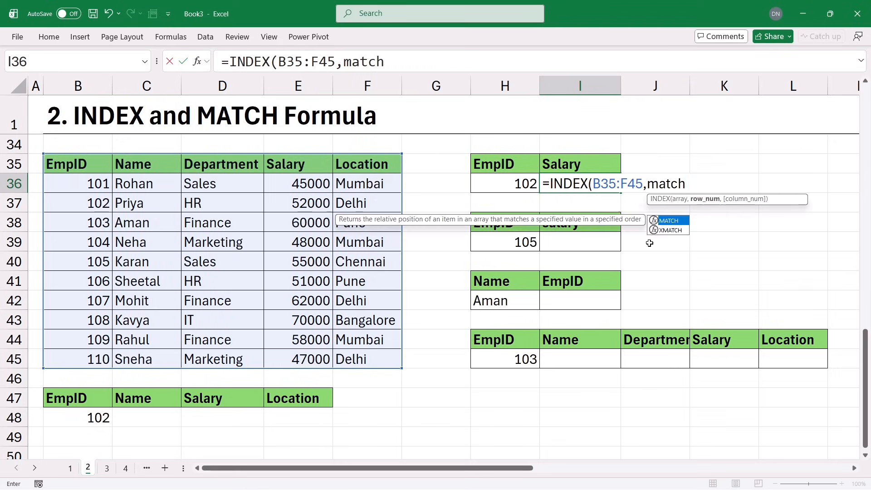
key(Tab)
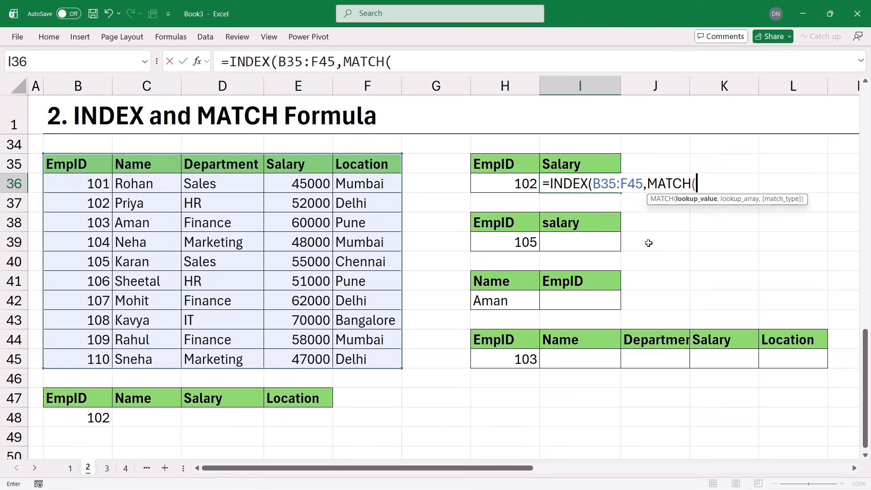
click(499, 186)
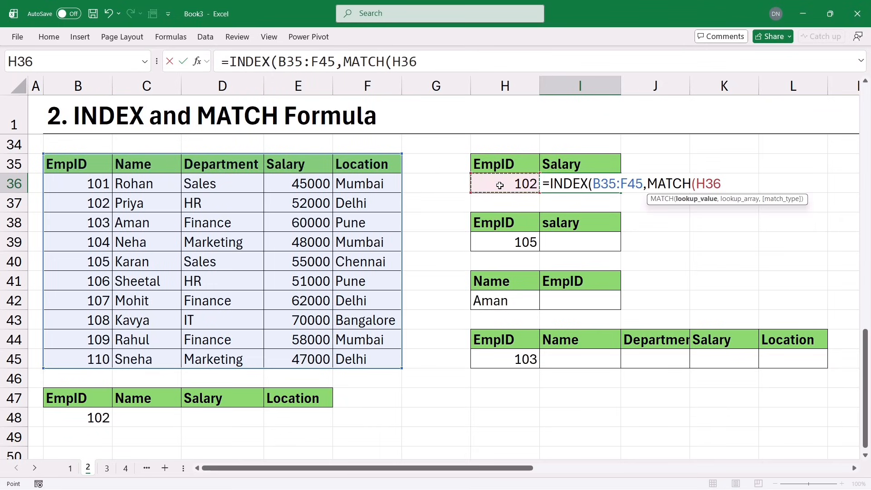
text(,)
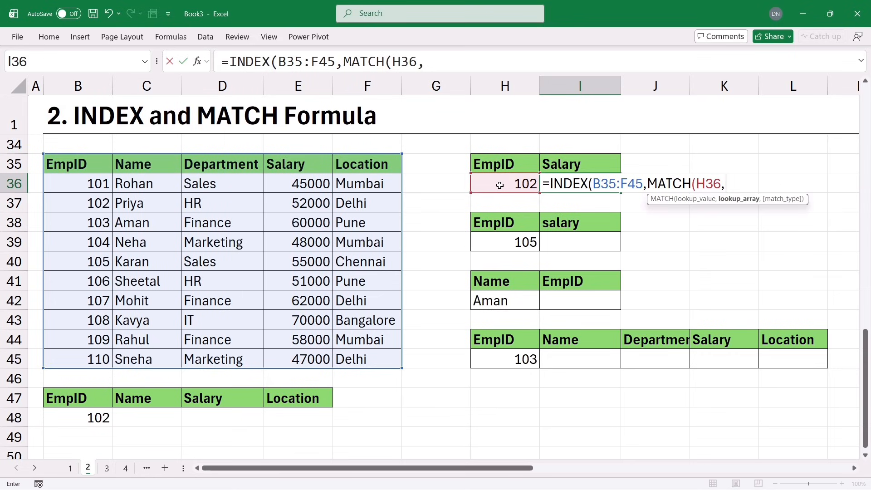
drag(87, 164, 73, 361)
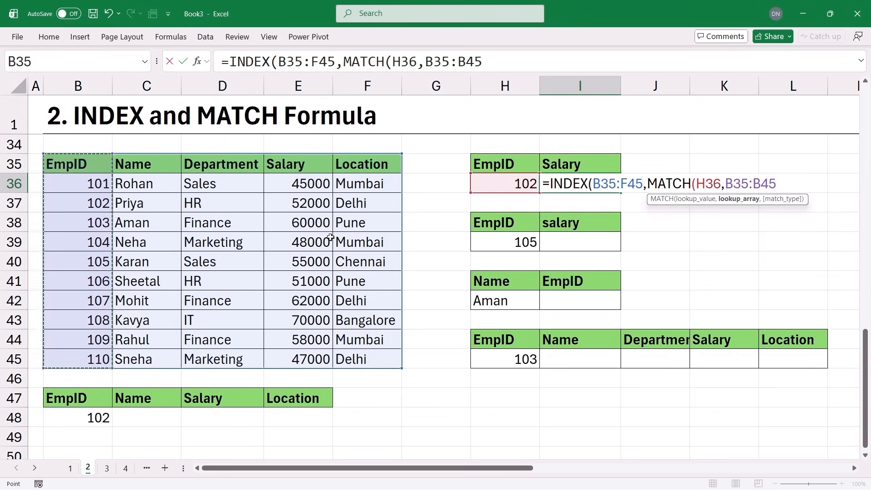
text(,)
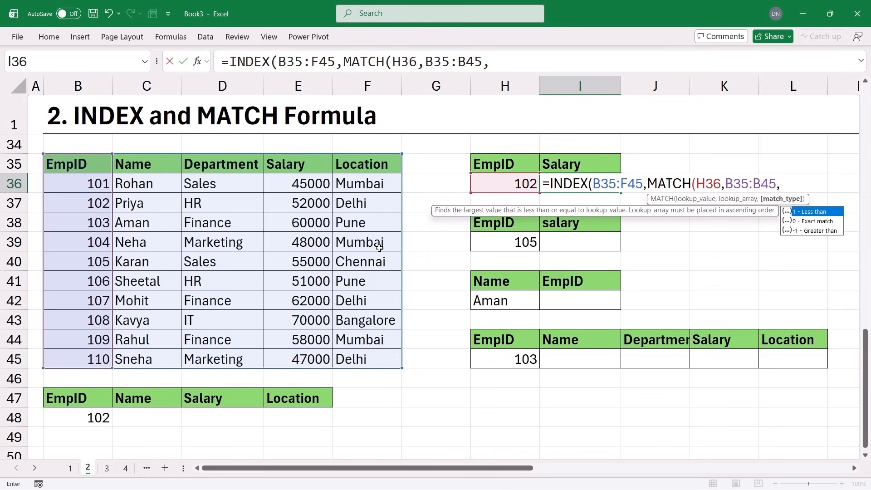
text(0)
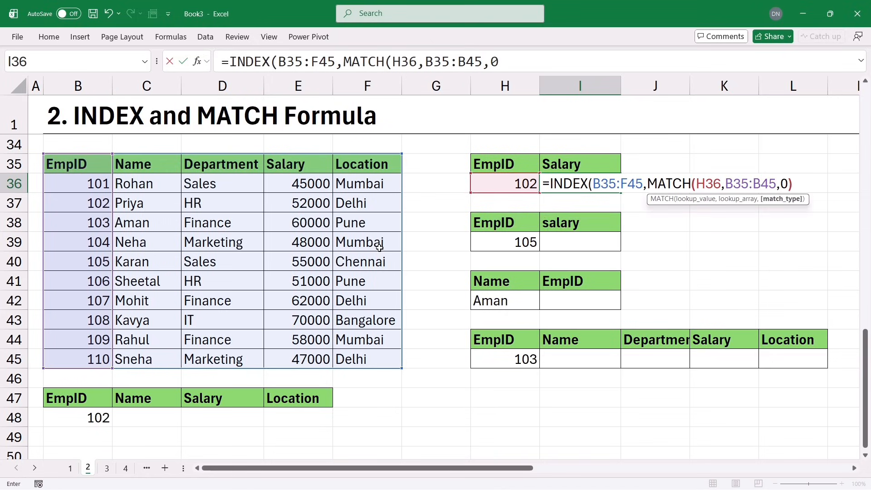
text())
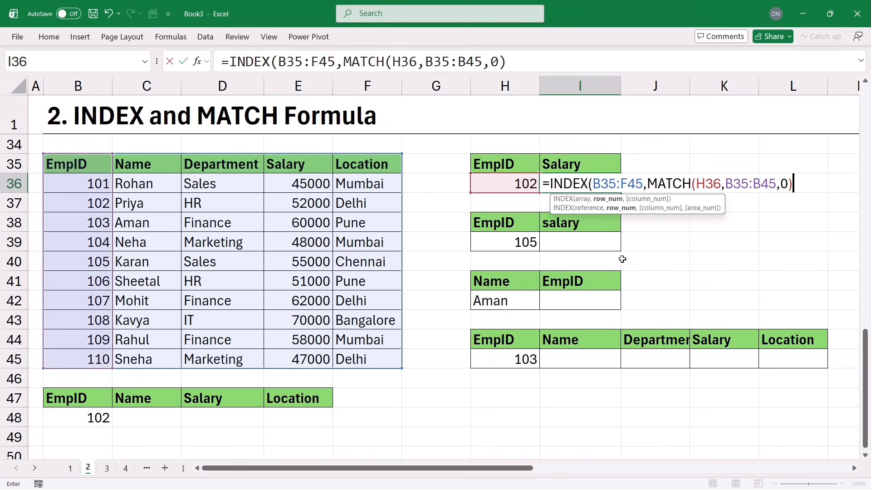
drag(647, 184, 791, 183)
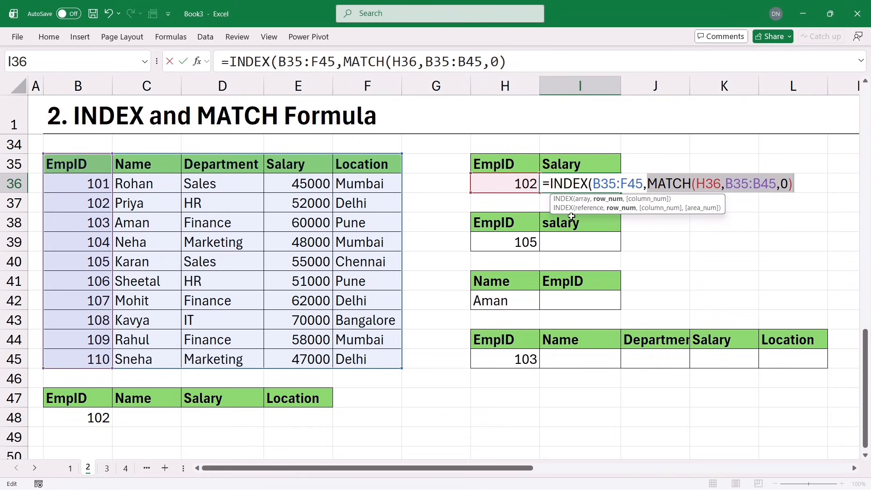
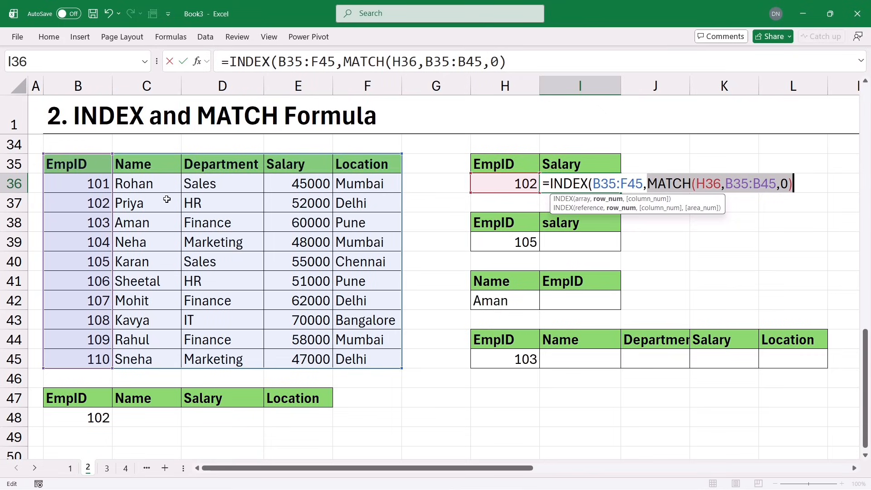
Step: Complete the I36 formula with column number 4 as =INDEX(B35:F45,MATCH(H36,B35:B45,0),4)
click(802, 187)
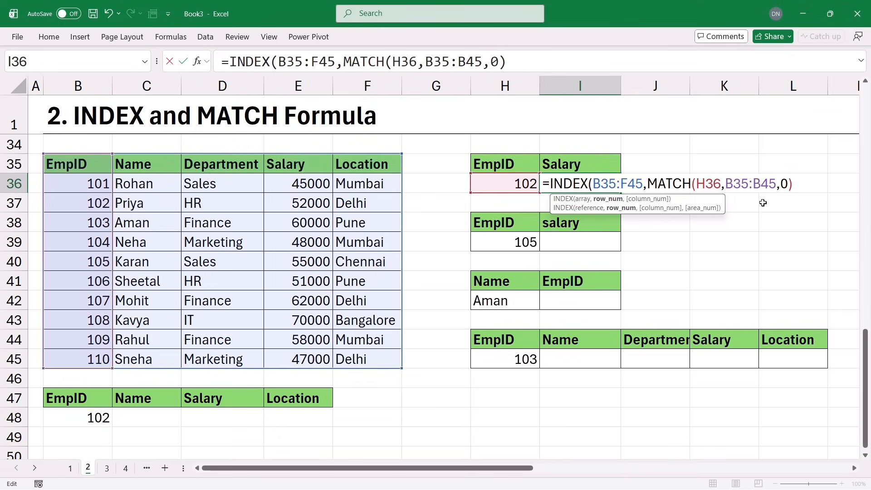
text(,4)
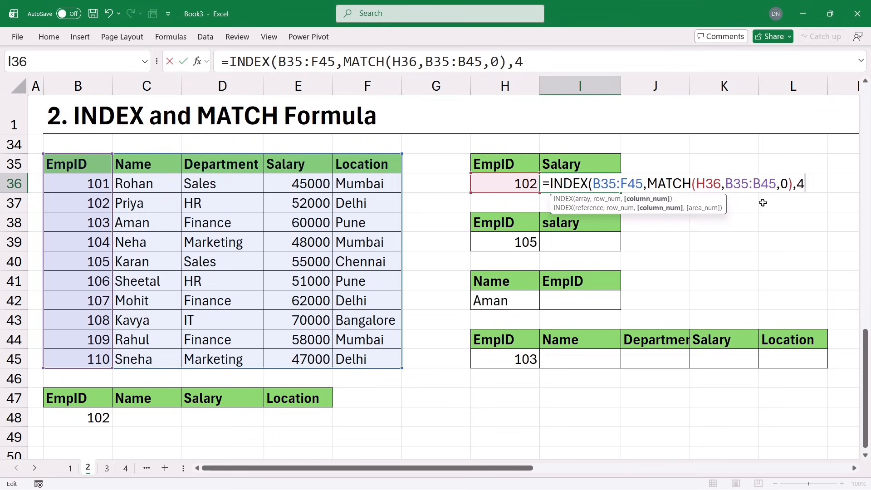
text())
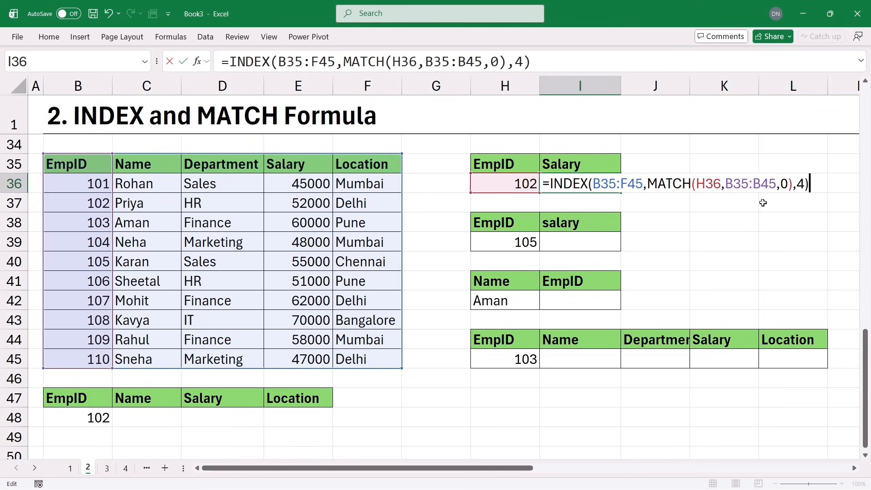
key(Return)
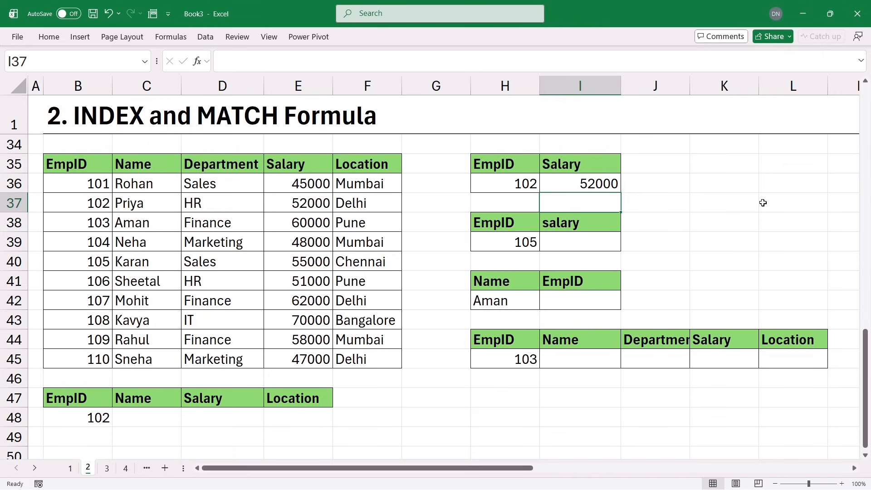
Step: Set the EmpID in H36 to 106 and check the returned salary against that employee's row in the table
click(511, 184)
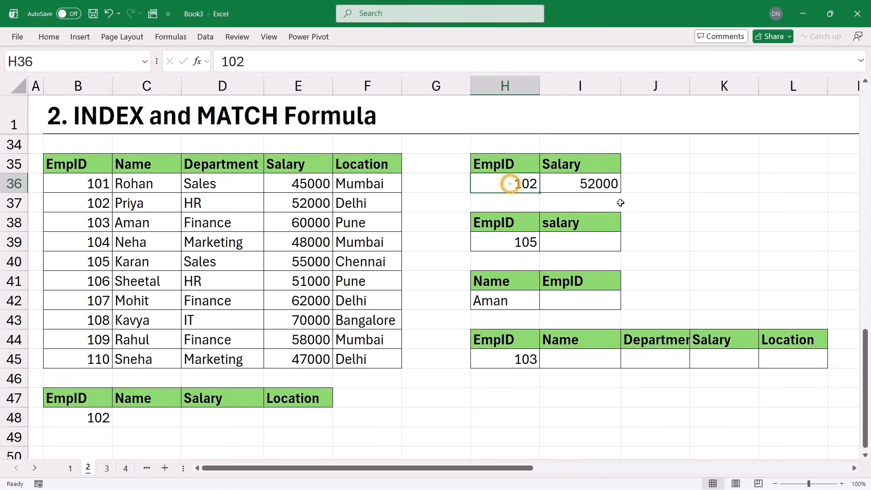
text(106)
key(Return)
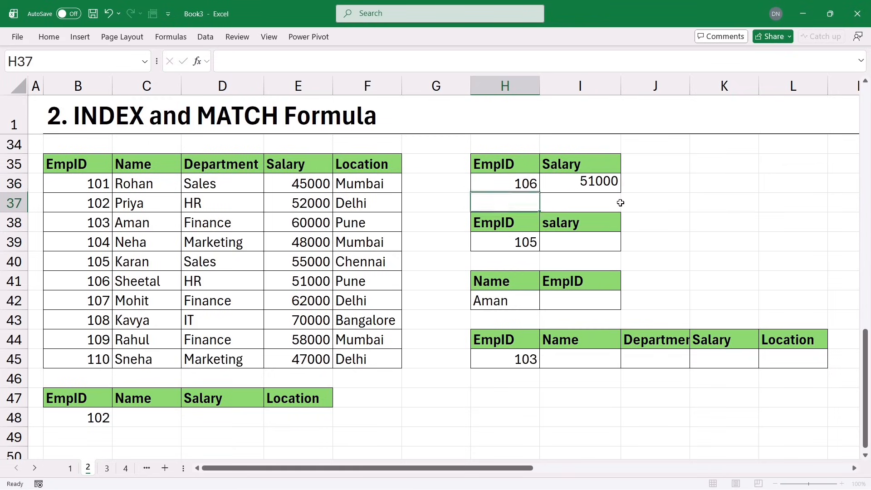
click(79, 280)
click(285, 283)
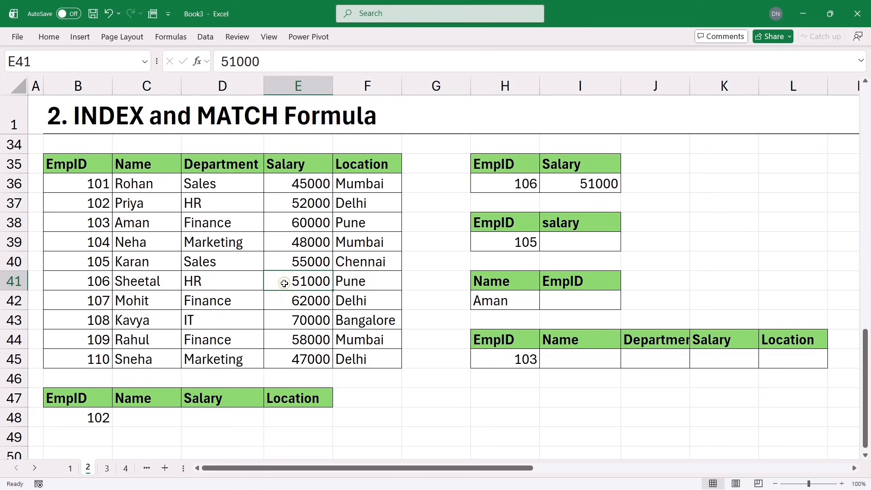
Step: Change the header in I38 to location and start an INDEX formula in I39 with its array beginning at B35
click(578, 242)
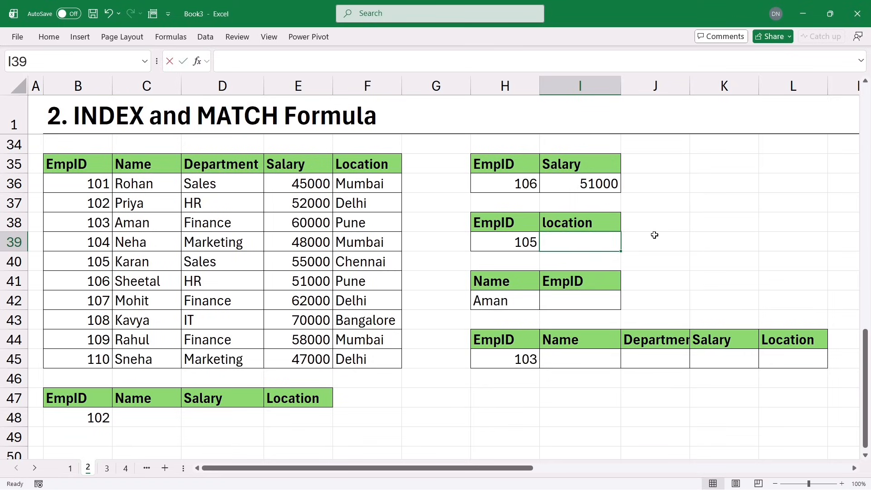
text(=inde)
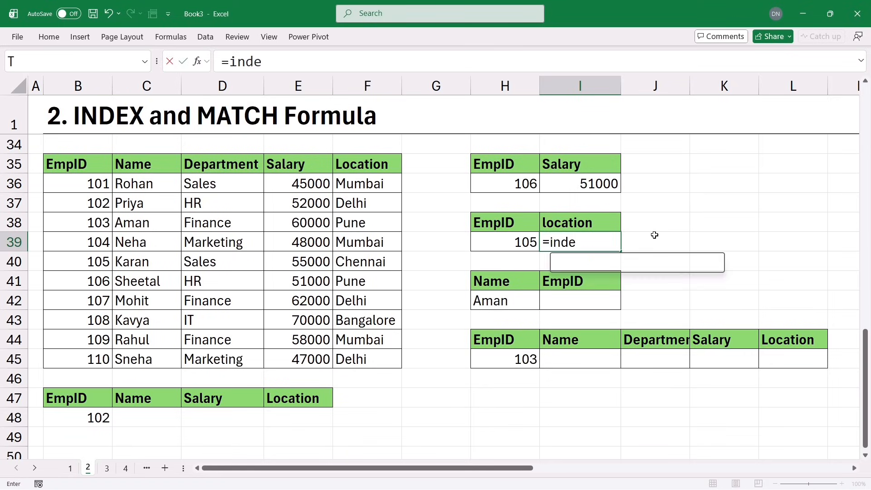
key(Tab)
click(93, 175)
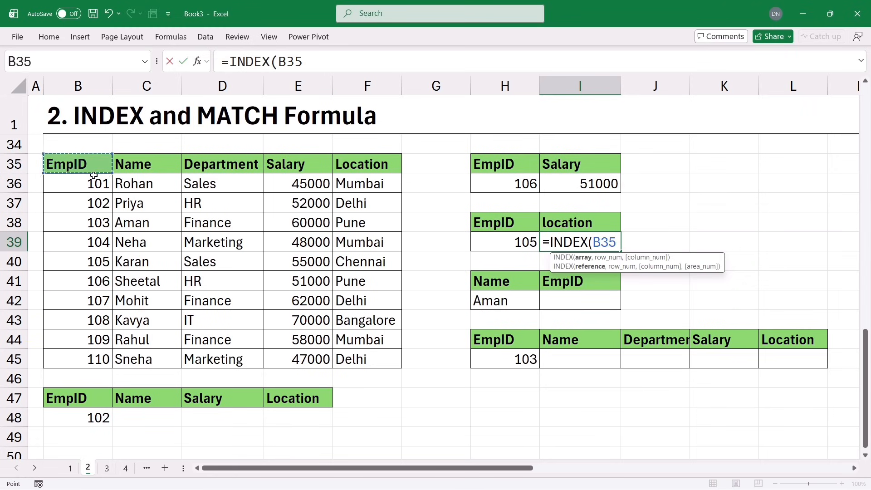
Step: Complete the location lookup formula in I39 as =INDEX(B35:F45,MATCH(H39,B35:B45,0),5)
drag(93, 175, 381, 356)
text(,)
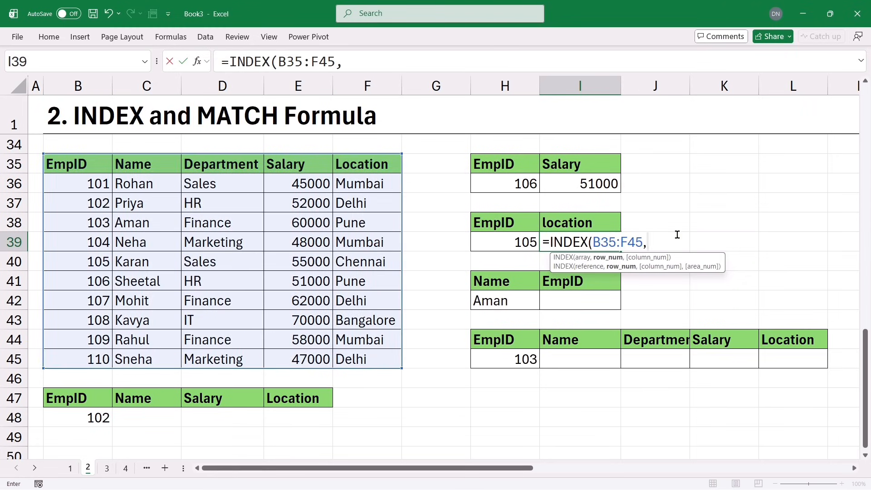
text(match)
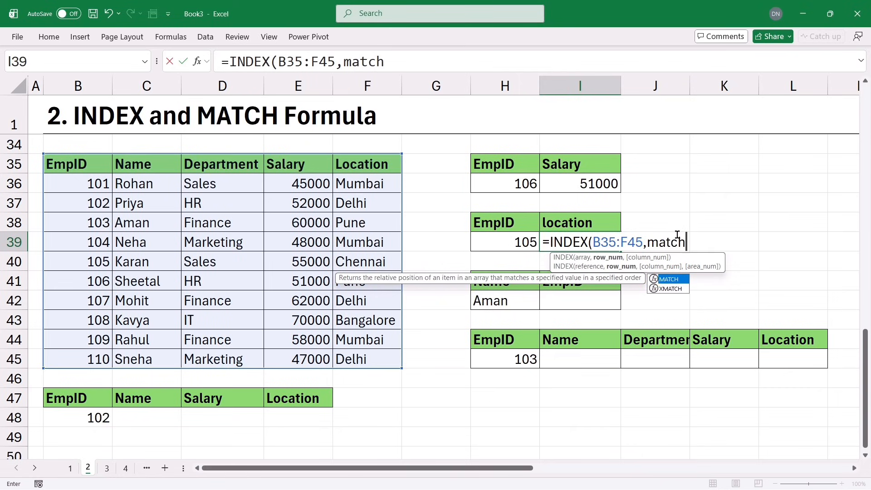
key(Tab)
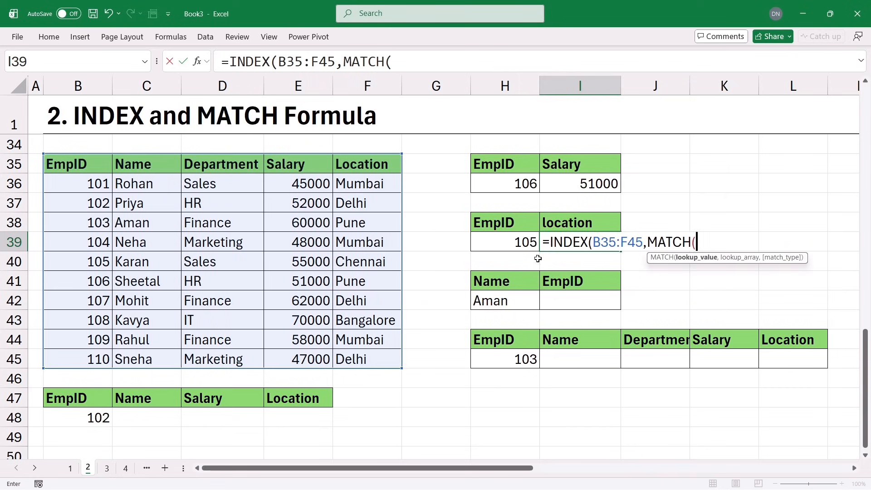
click(497, 243)
text(,)
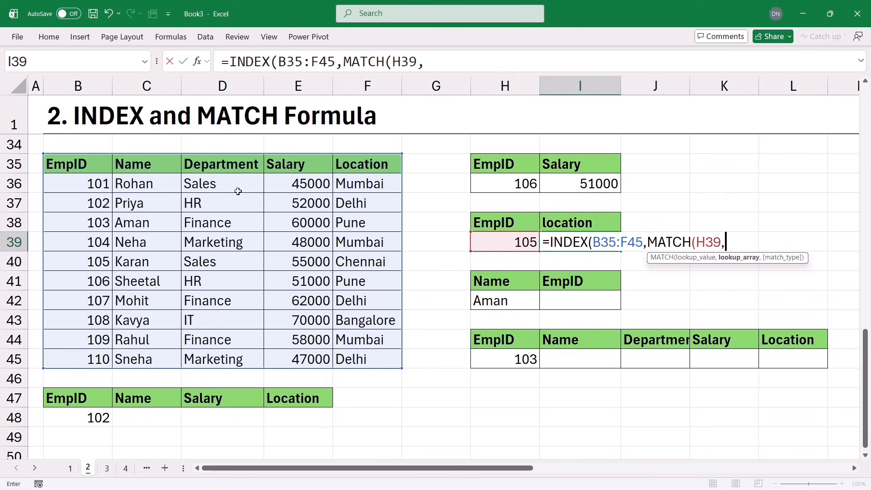
drag(84, 164, 106, 363)
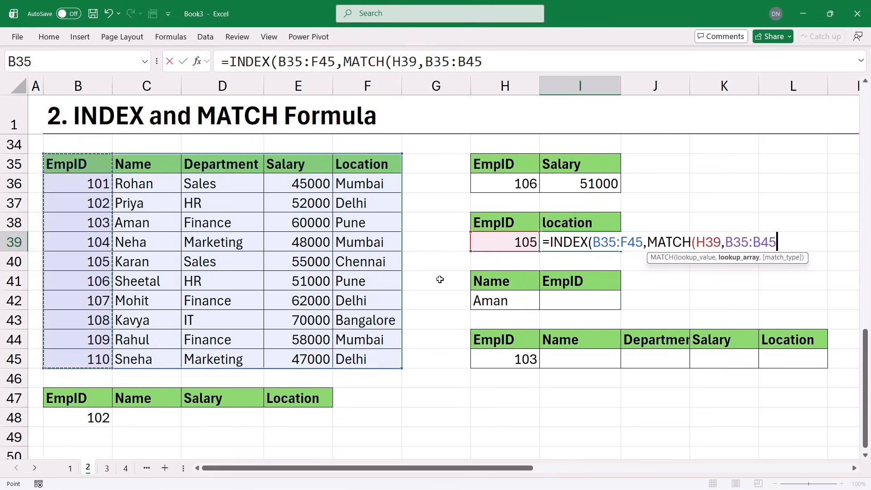
text(,)
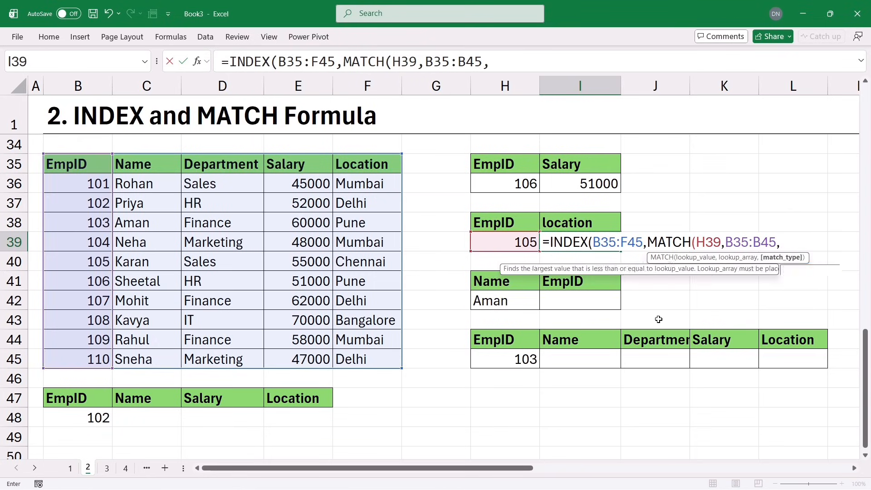
text(0))
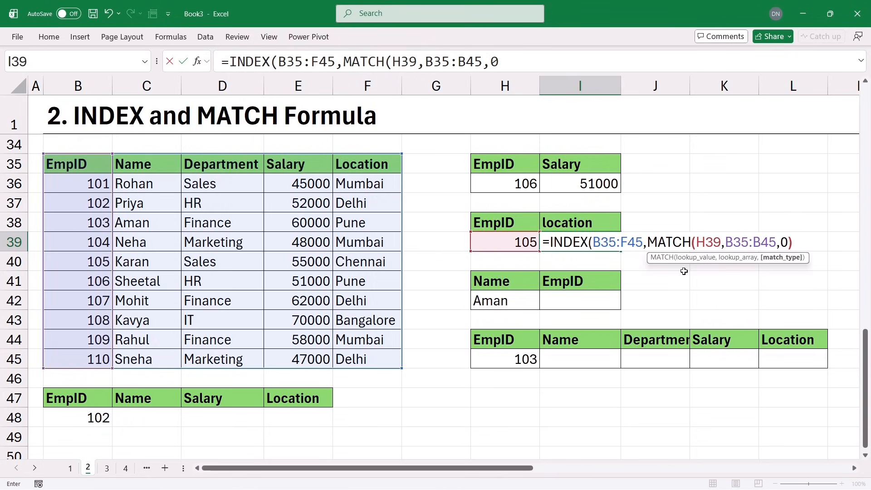
text(,)
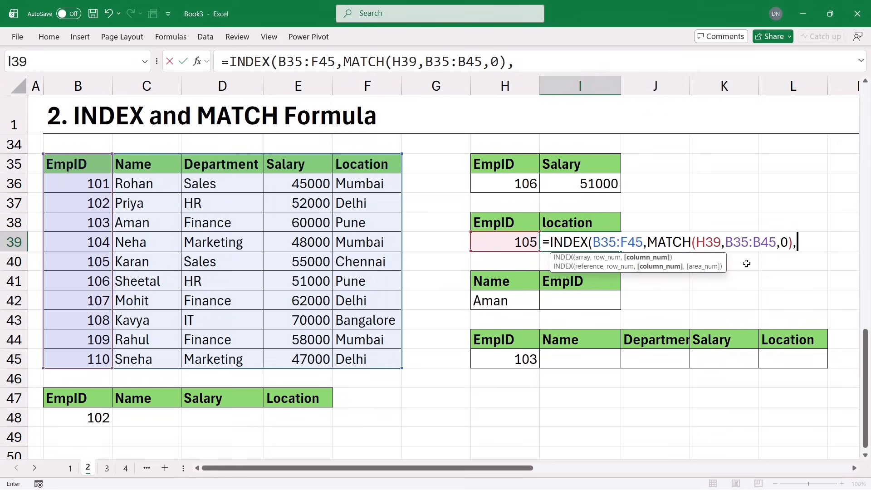
text(5))
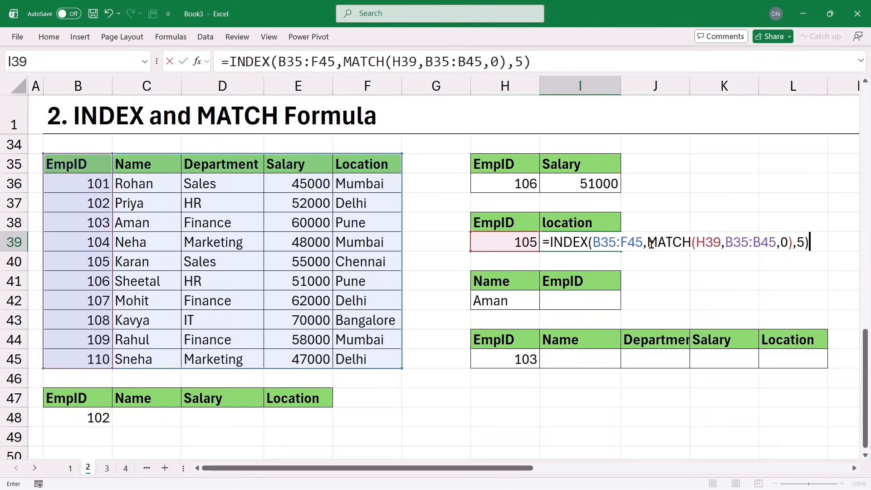
drag(647, 242, 781, 245)
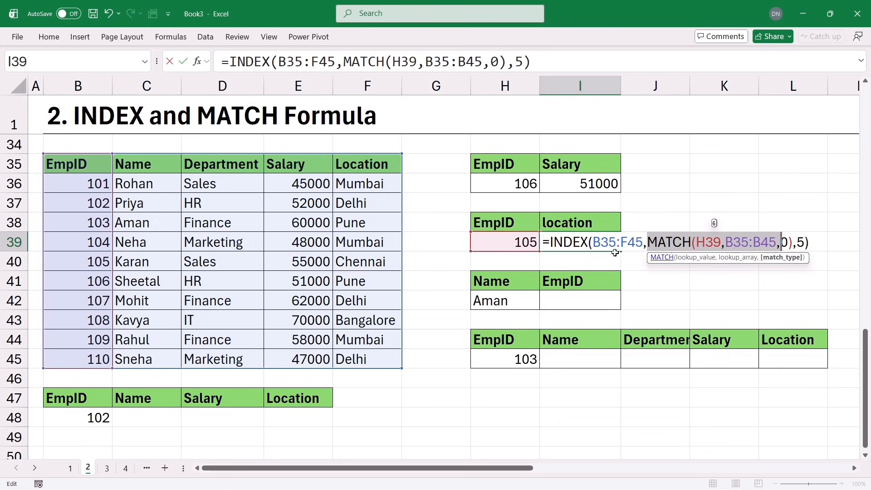
key(Return)
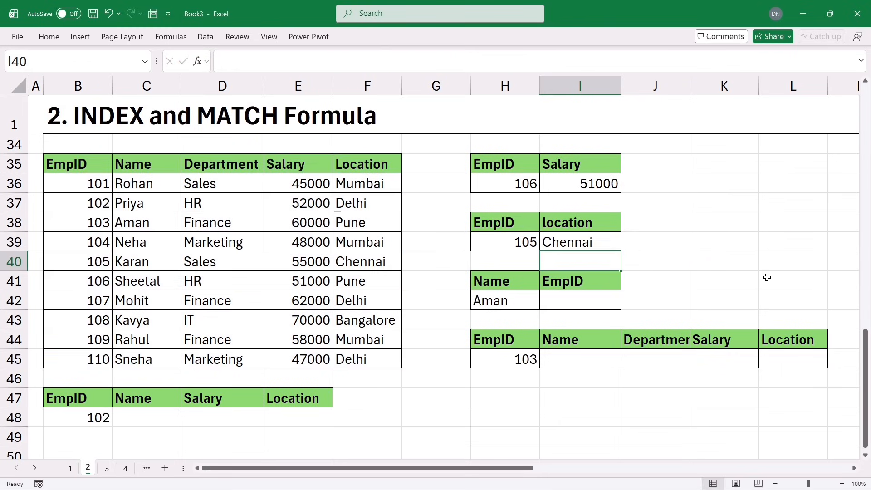
Step: Change the lookup EmpID in H39 to 106
click(505, 243)
text(106)
key(Return)
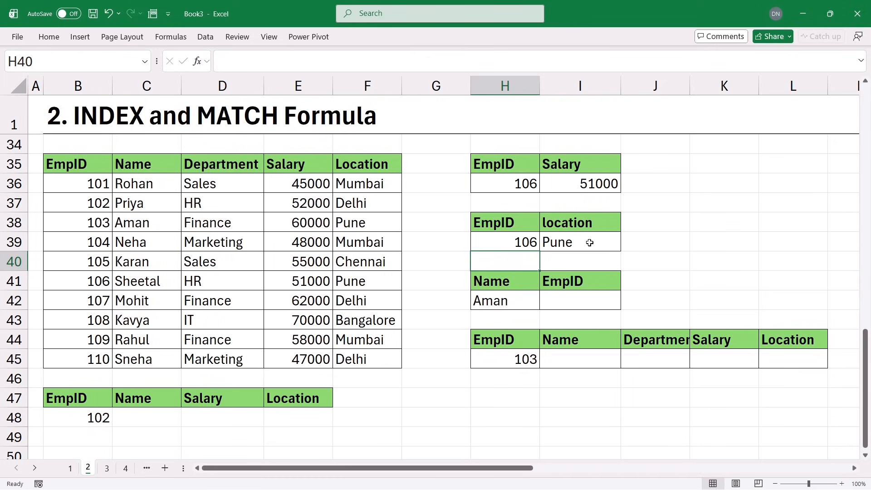
Step: Replace the fixed column number 5 in the I39 formula with MATCH(I38,B35:F35,0) so the column follows the header
click(589, 243)
double_click(589, 242)
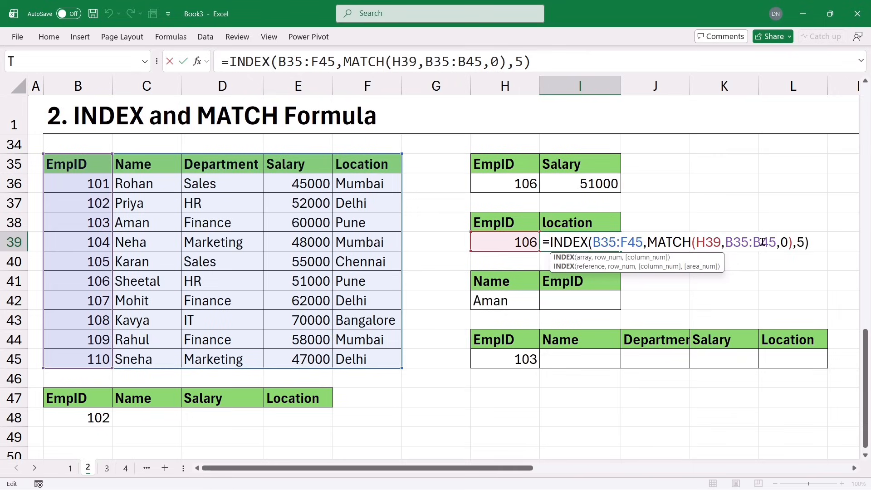
click(804, 243)
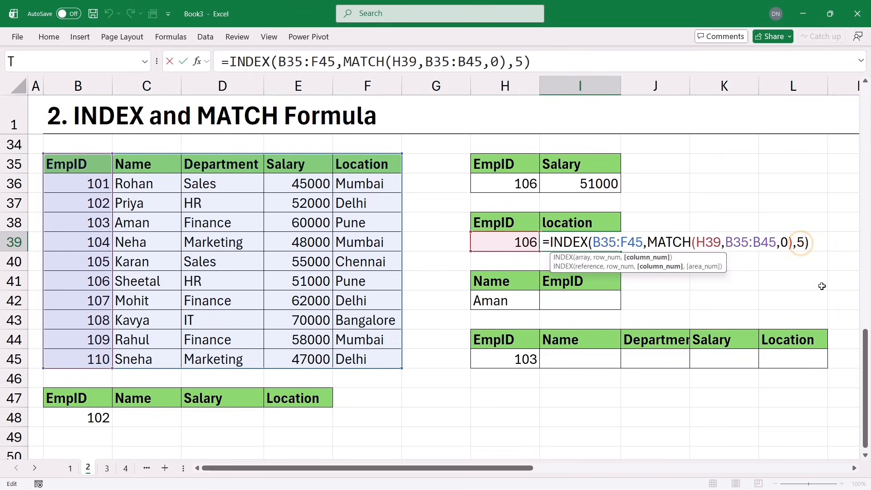
key(Delete)
key(BackSpace)
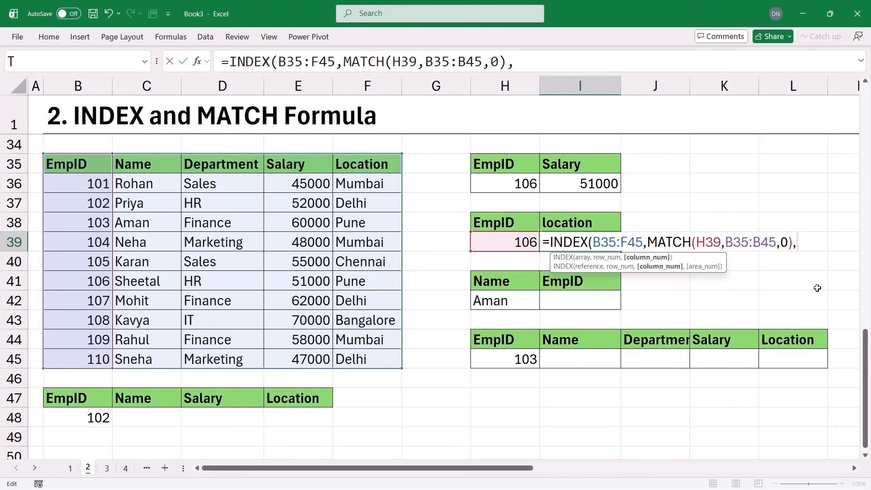
text(match)
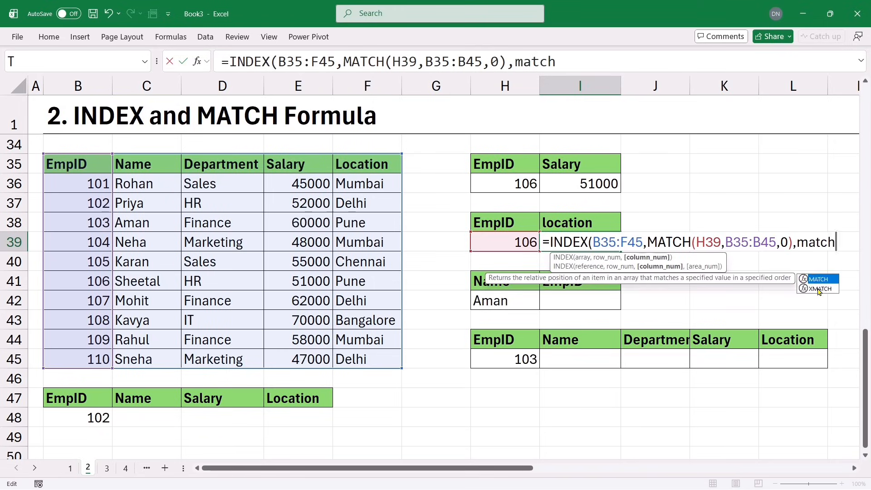
key(Tab)
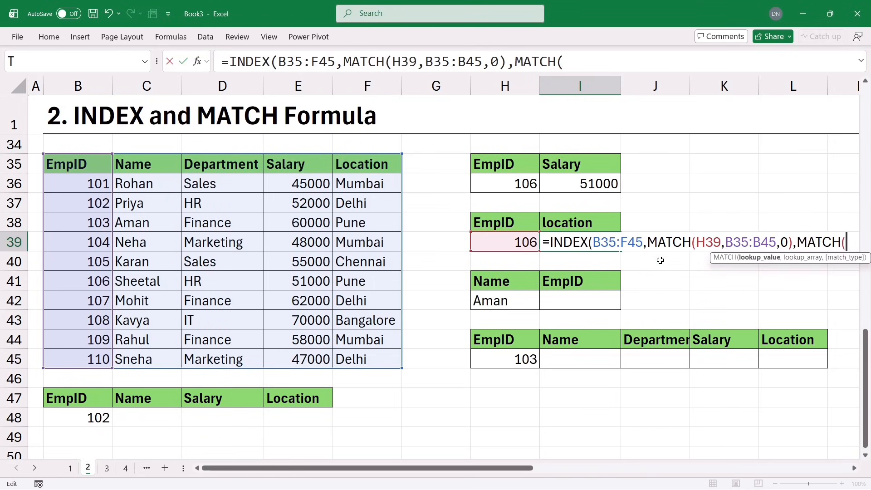
click(588, 221)
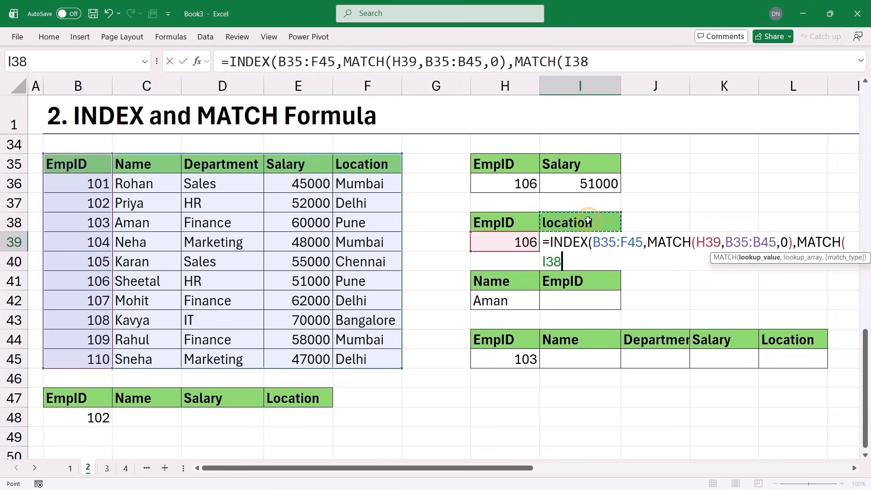
text(,)
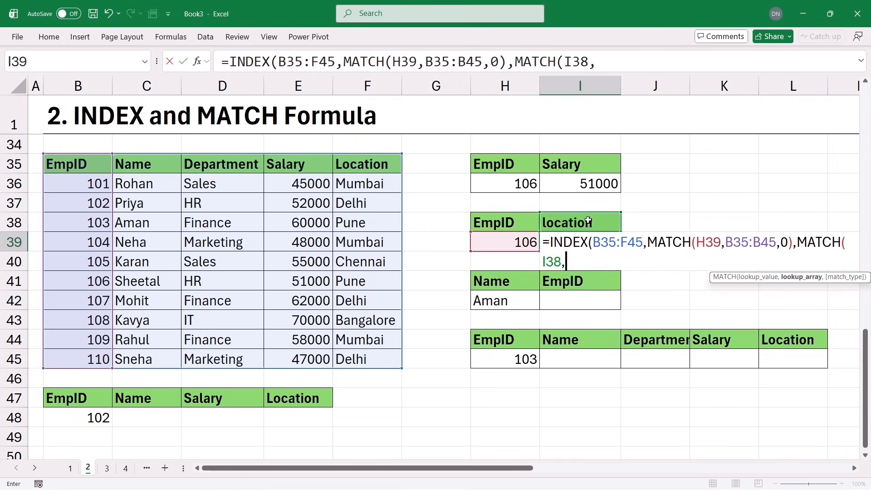
drag(78, 163, 362, 164)
text(,)
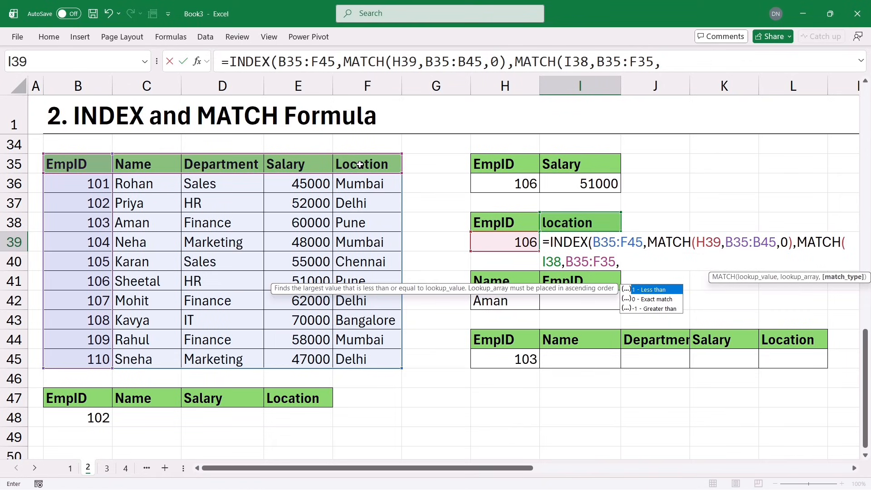
text(0))
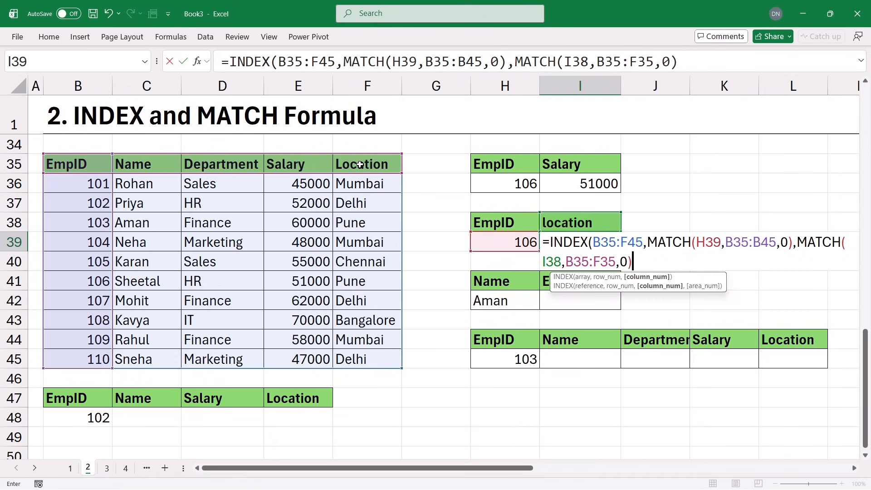
text())
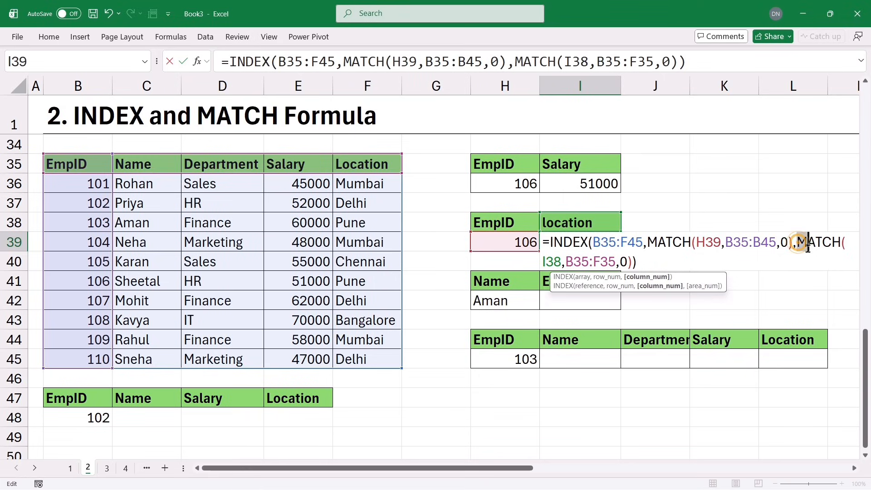
drag(798, 242, 708, 253)
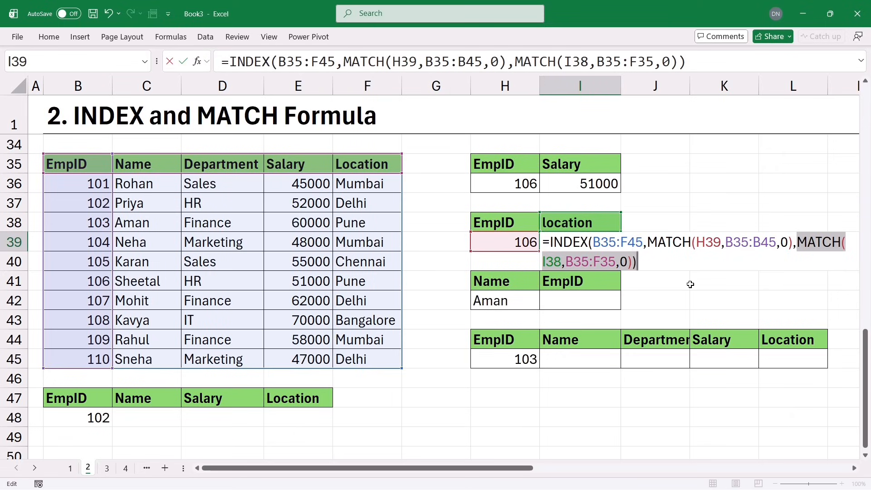
key(Return)
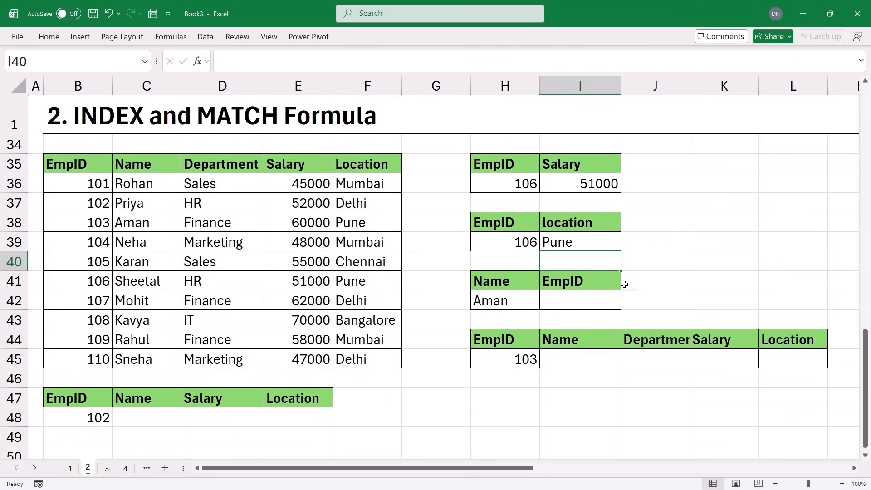
Step: Change the header in I38 to salary to test the two-way lookup
click(583, 227)
text(salar)
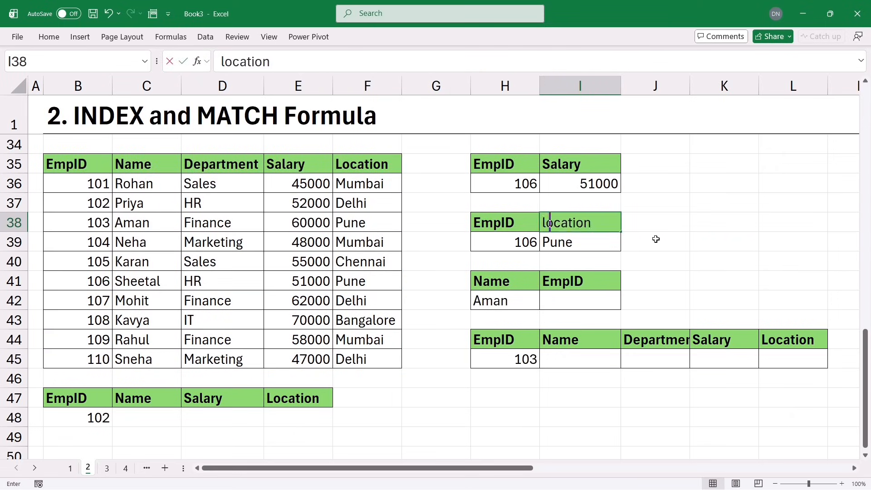
text(y)
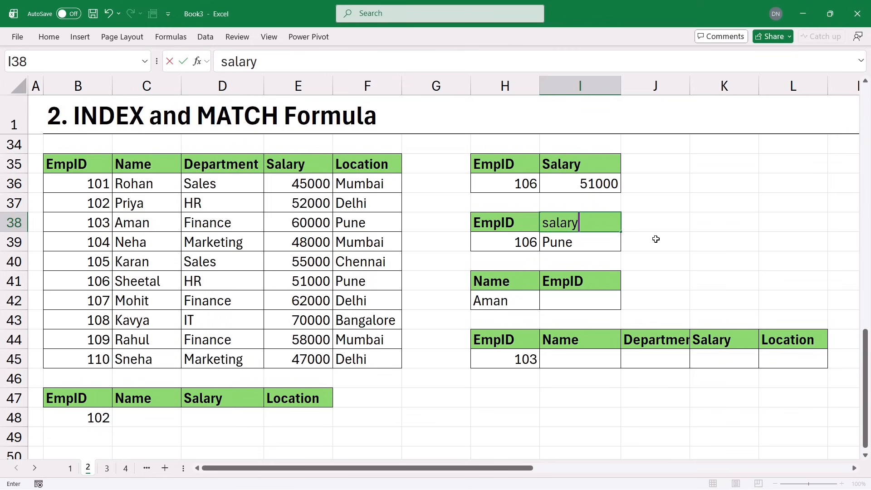
key(Return)
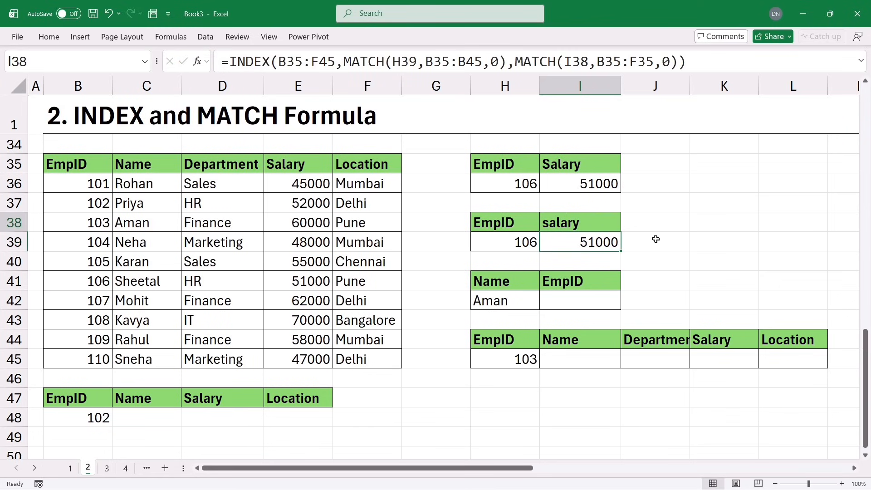
Step: Set the lookup header in I38 to name
key(Up)
text(name)
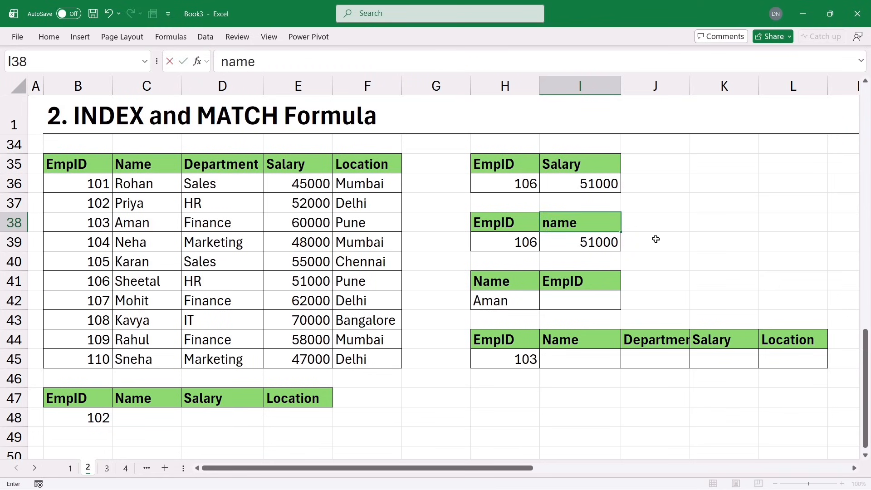
key(Return)
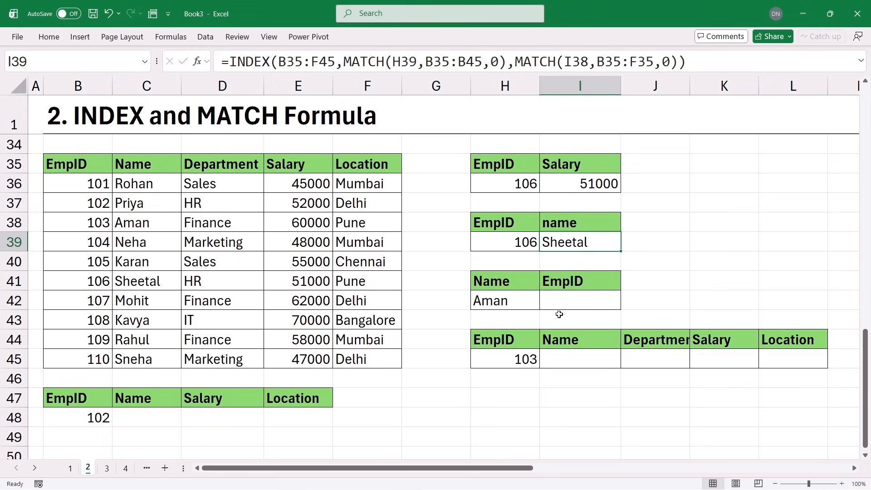
Step: Start an INDEX formula in I42 that uses the full employee table B35:F45 as its array
click(515, 303)
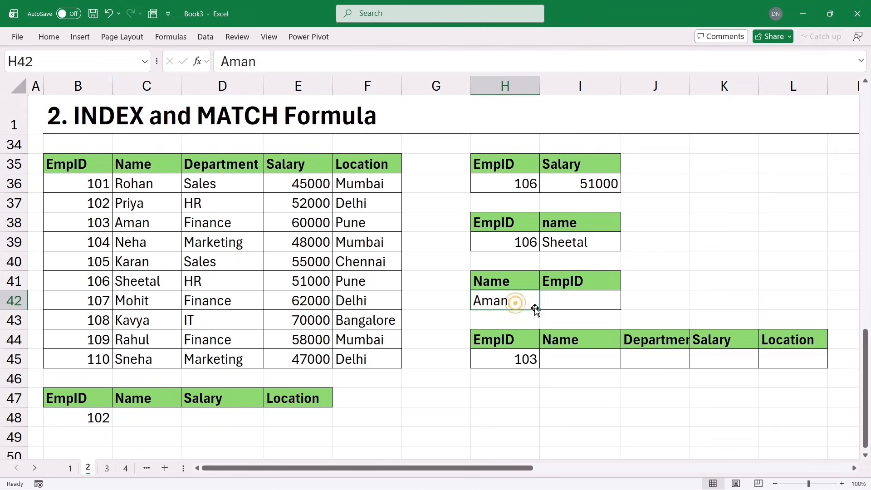
click(571, 302)
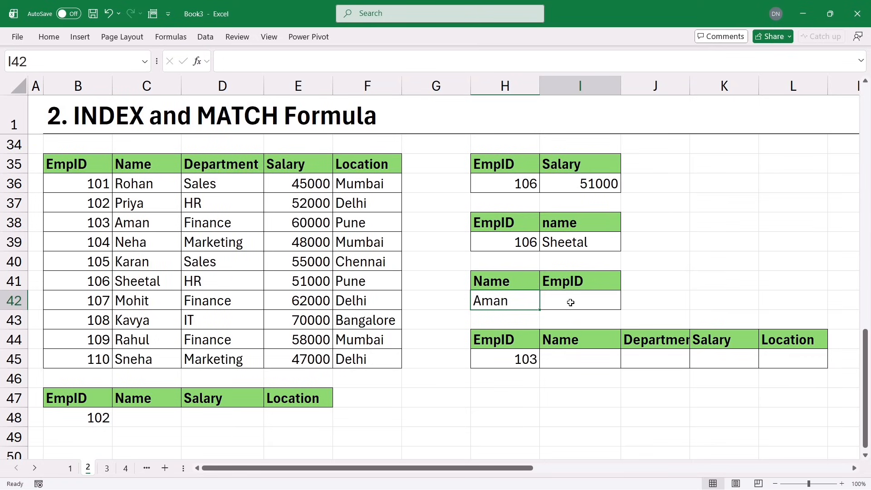
drag(134, 164, 147, 363)
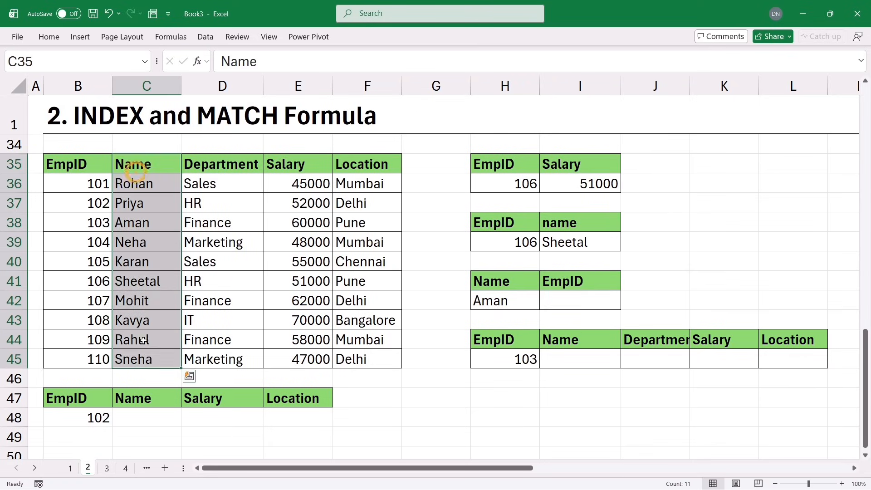
click(555, 298)
text(=inde)
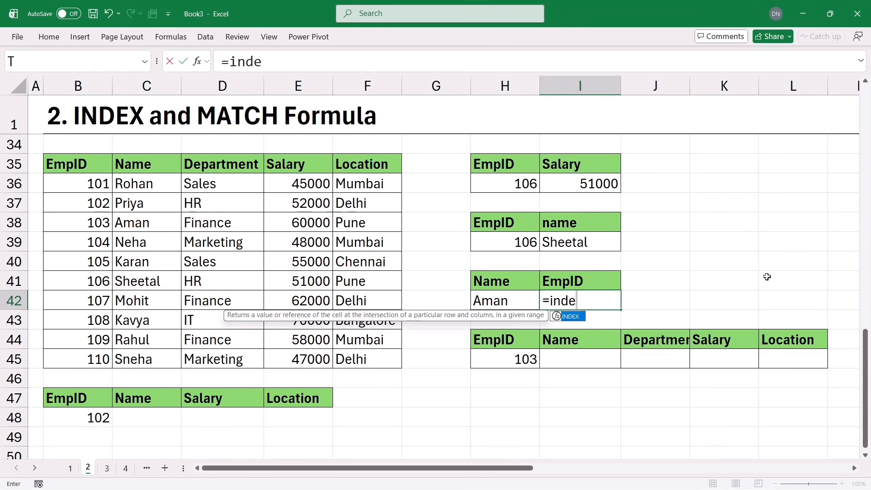
key(Tab)
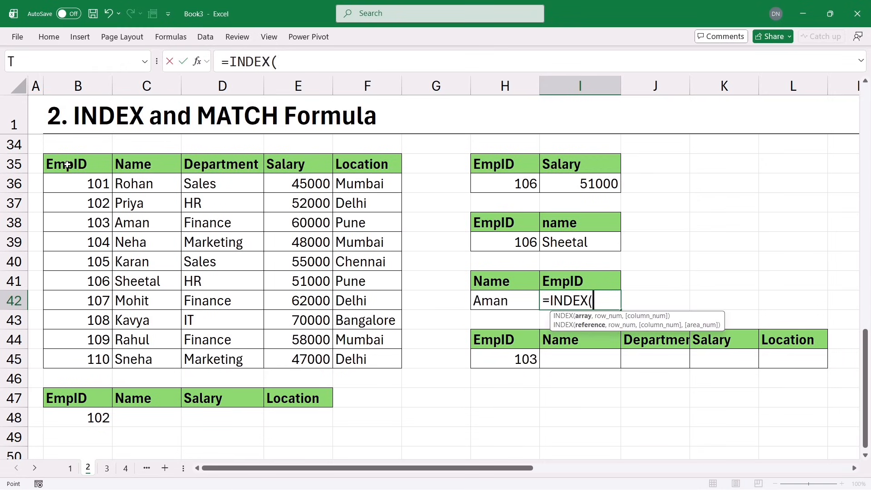
drag(68, 165, 395, 352)
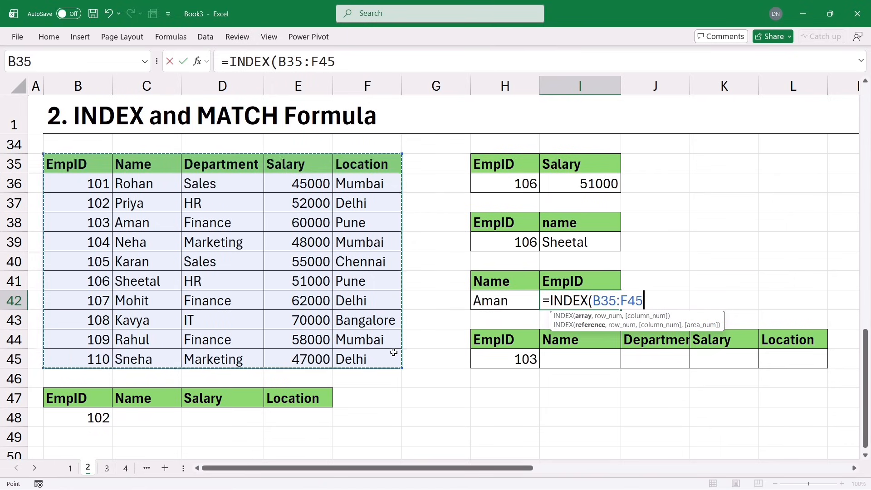
text(,)
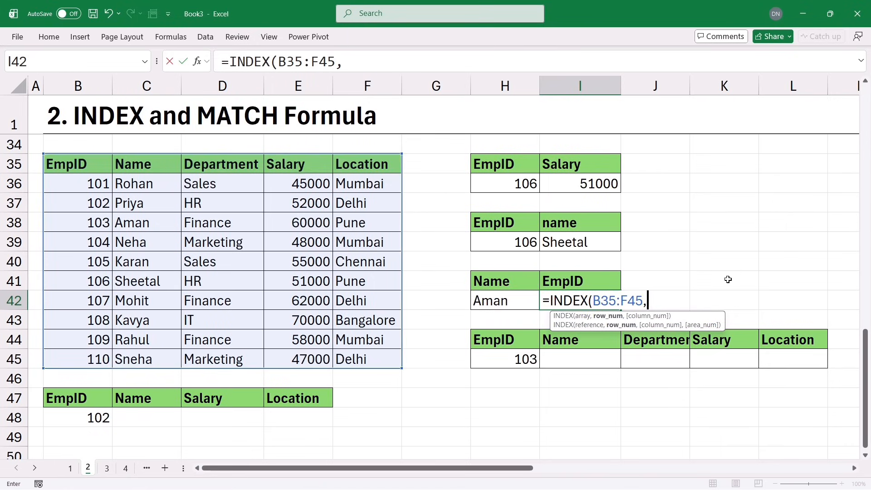
Step: Complete the I42 formula with MATCH(H42,C35:C45,0) as the row number so it returns the EmpID for the name in H42
text(matc)
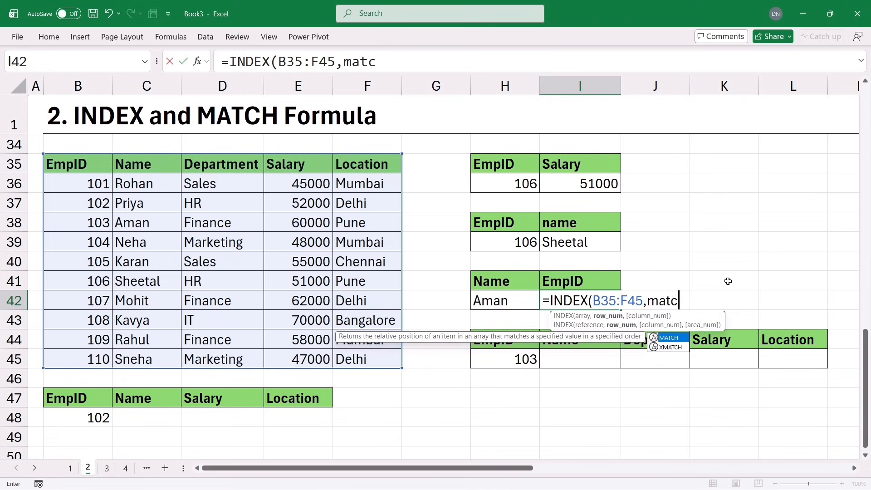
key(Tab)
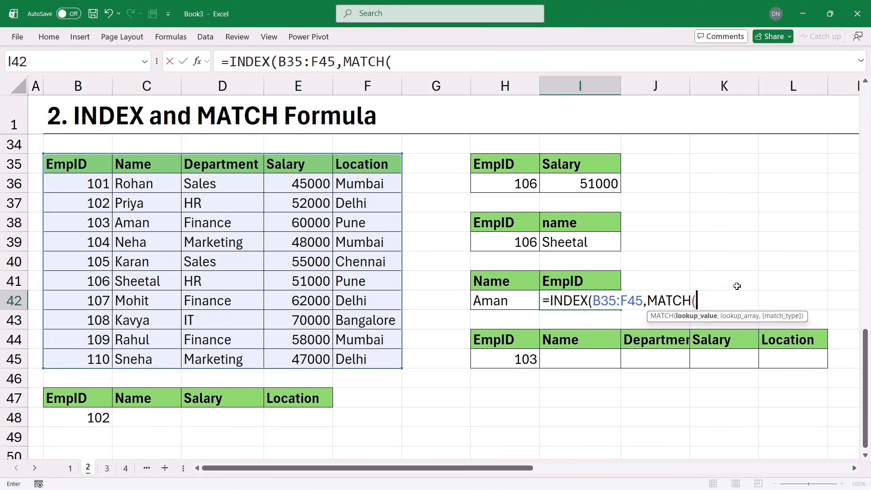
click(499, 302)
text(,)
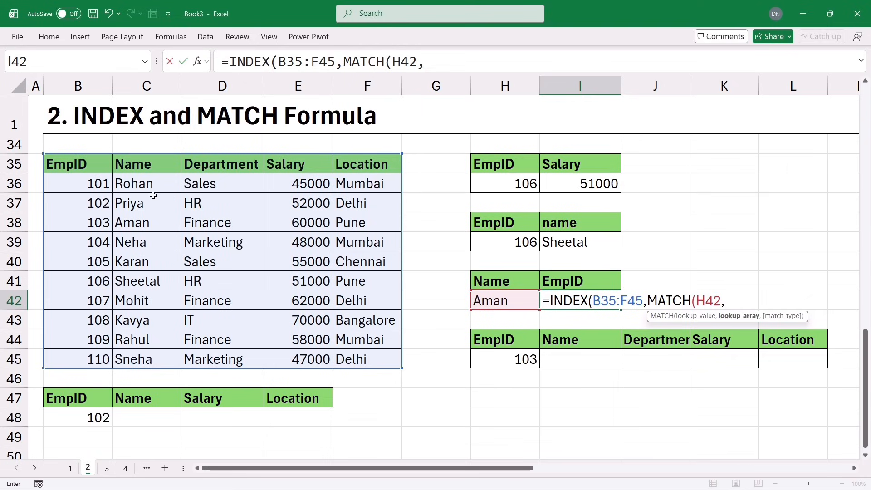
drag(135, 167, 147, 359)
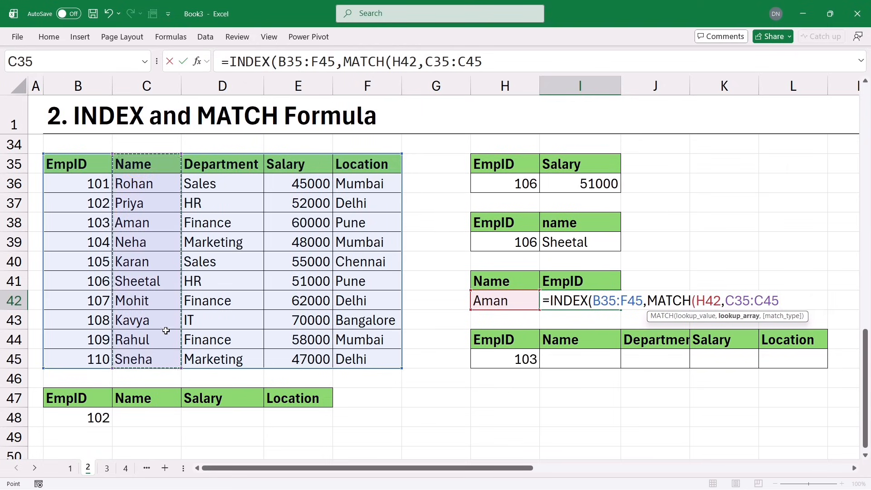
text(,0))
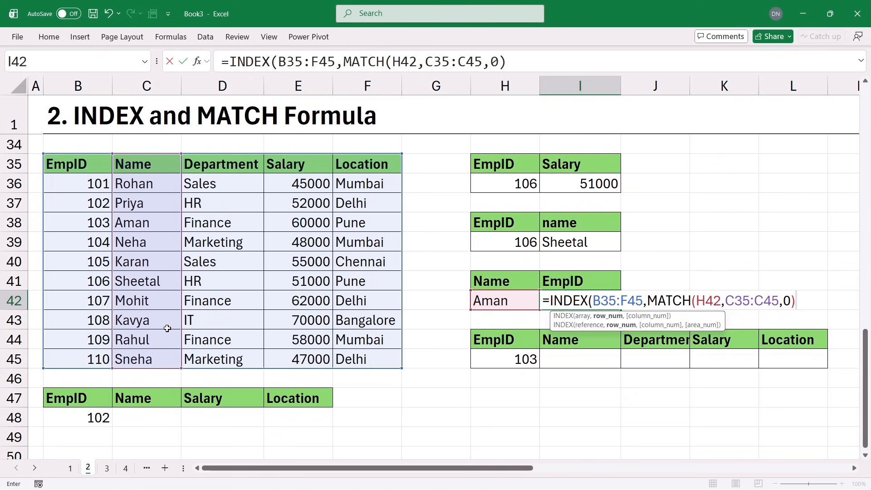
text(,)
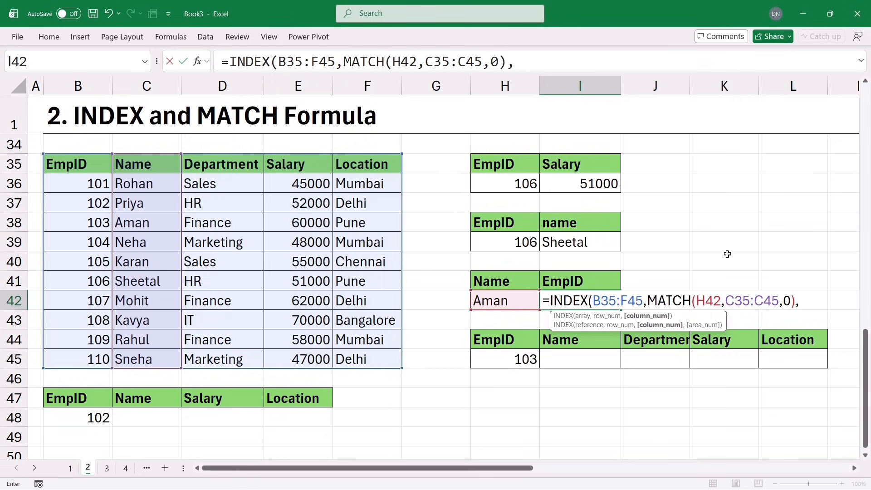
text())
key(Return)
click(509, 302)
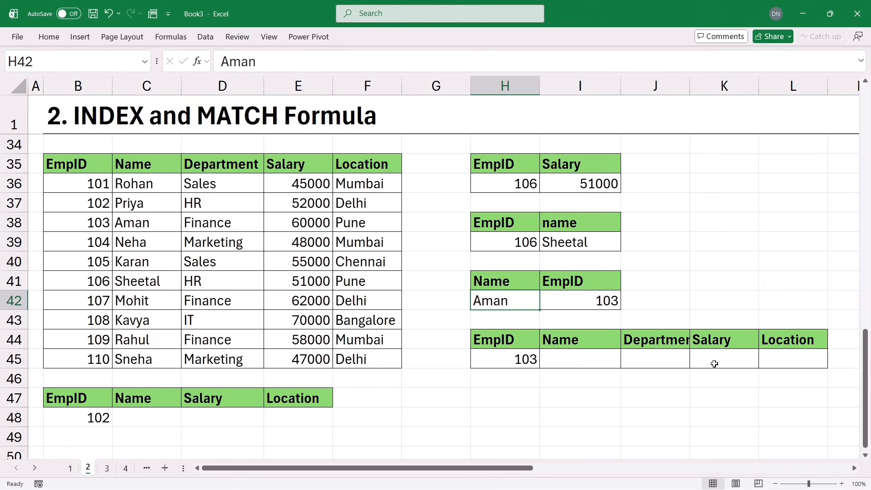
Step: Start an INDEX formula in I45 with the Name to Location columns, C35:F45, as its array
click(564, 363)
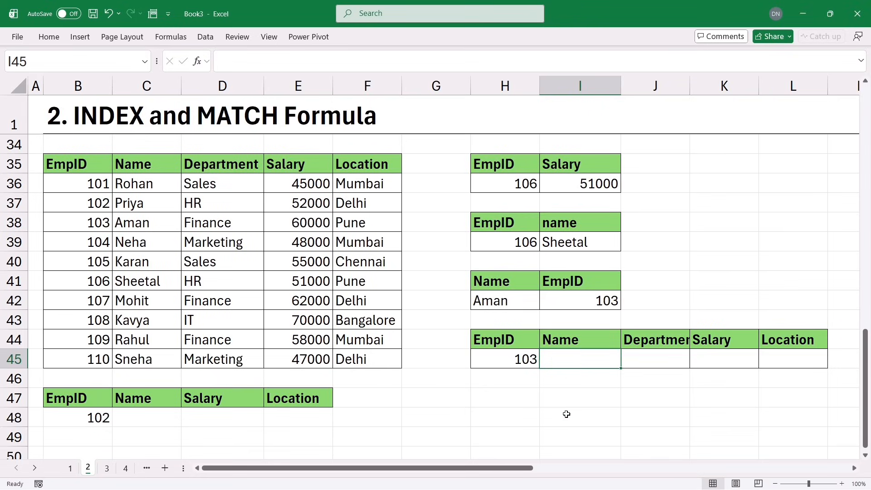
text(=inde)
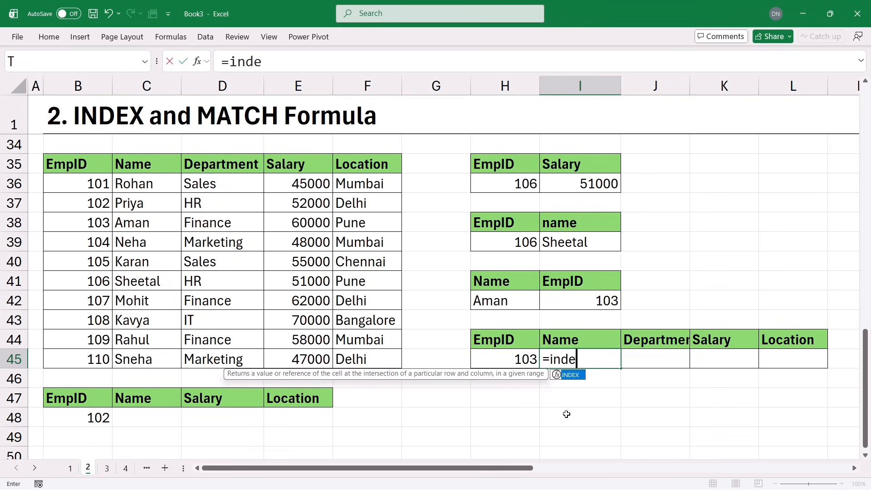
key(Tab)
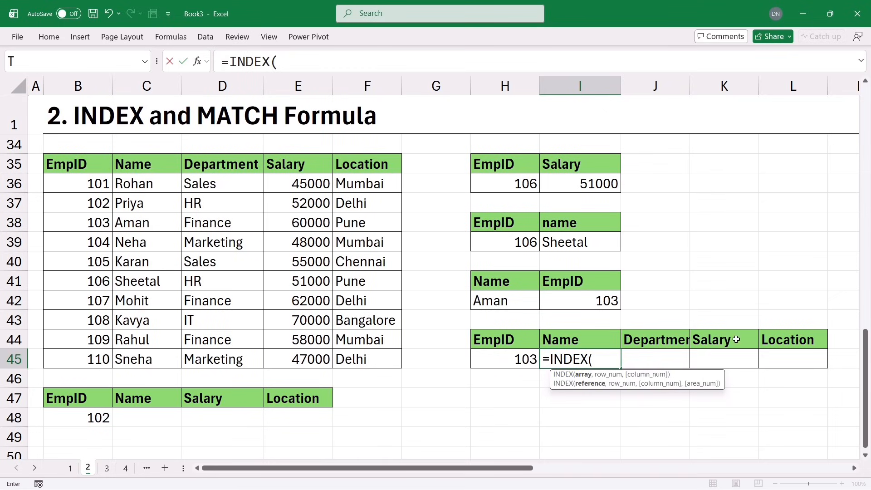
drag(142, 169, 346, 356)
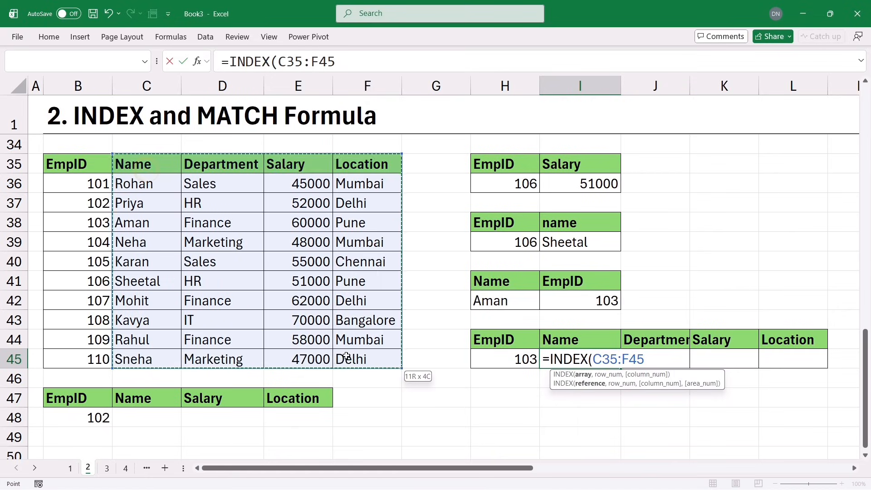
text(,)
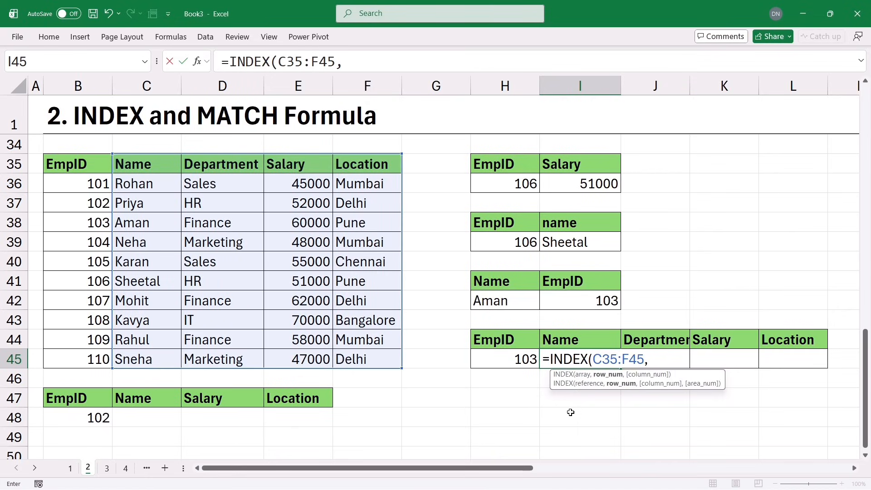
Step: Complete the I45 formula with MATCH(H45,B35:B45,0) as the row number, returning all columns of the matching employee across I45:L45
text(match)
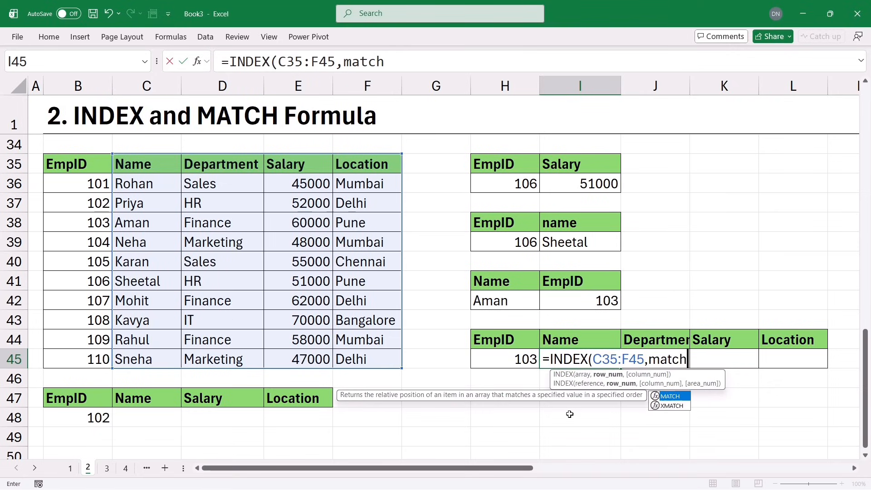
key(Tab)
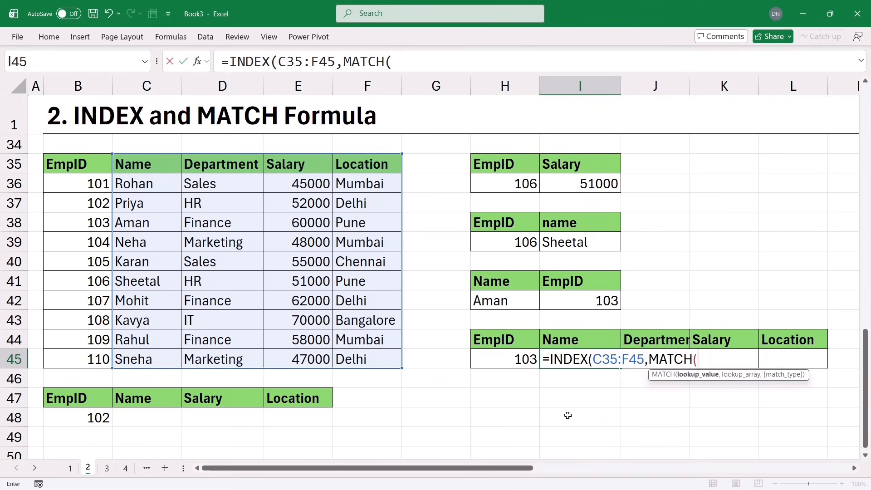
click(503, 363)
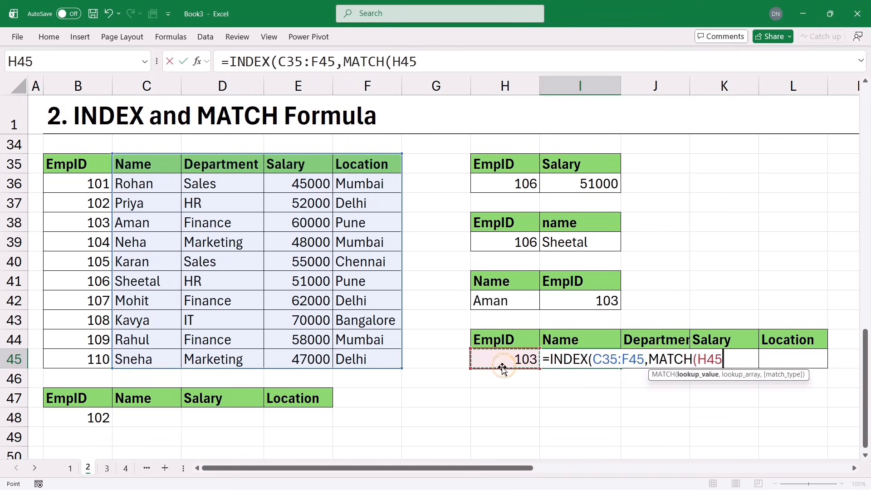
text(,)
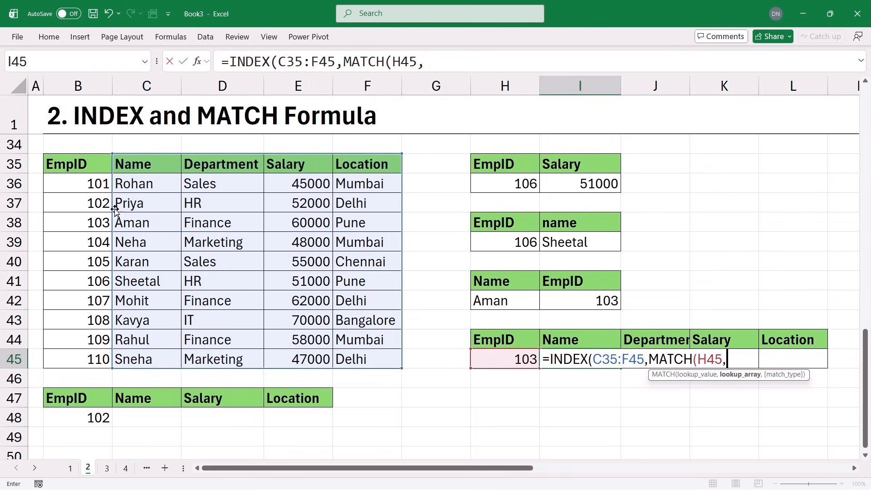
drag(72, 165, 72, 362)
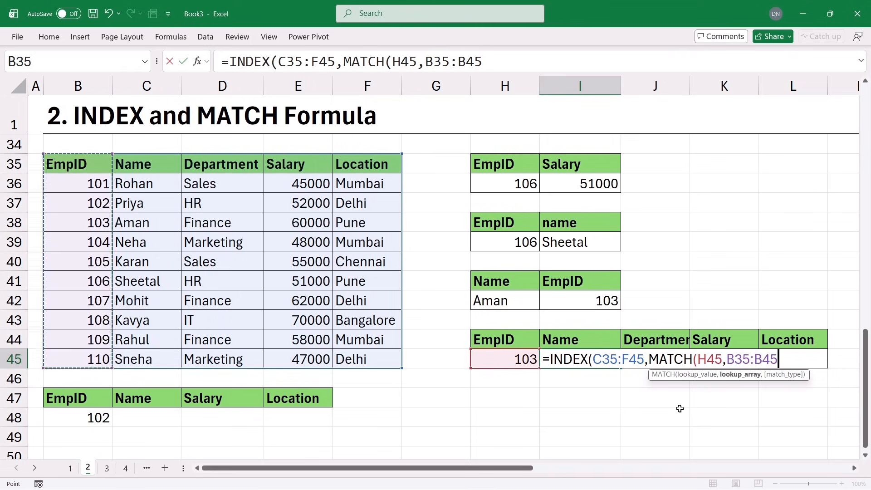
text(,0)
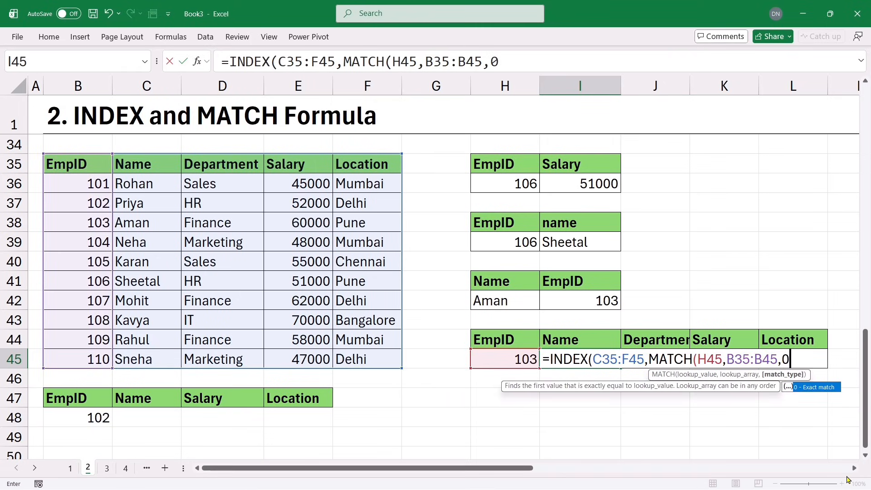
text())
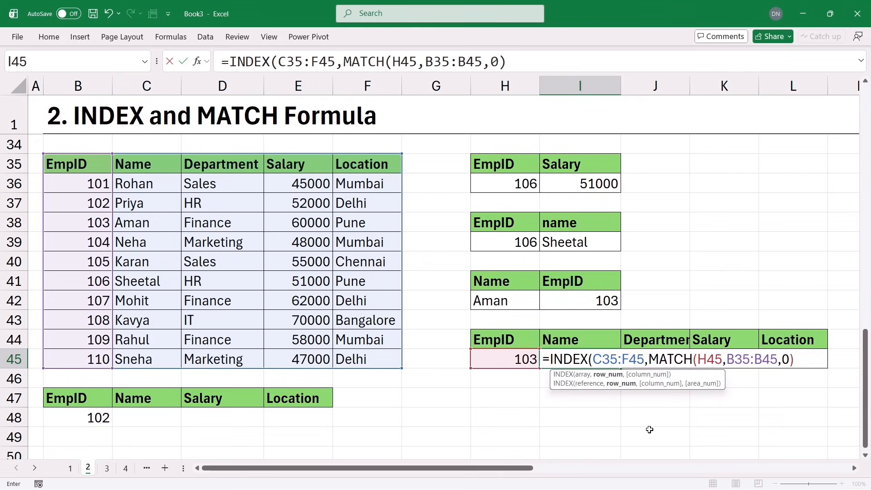
text(,)
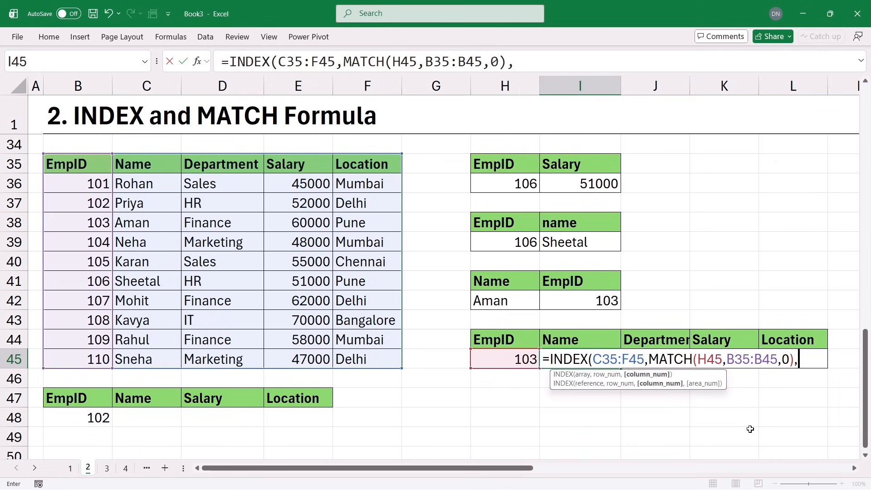
text())
key(Return)
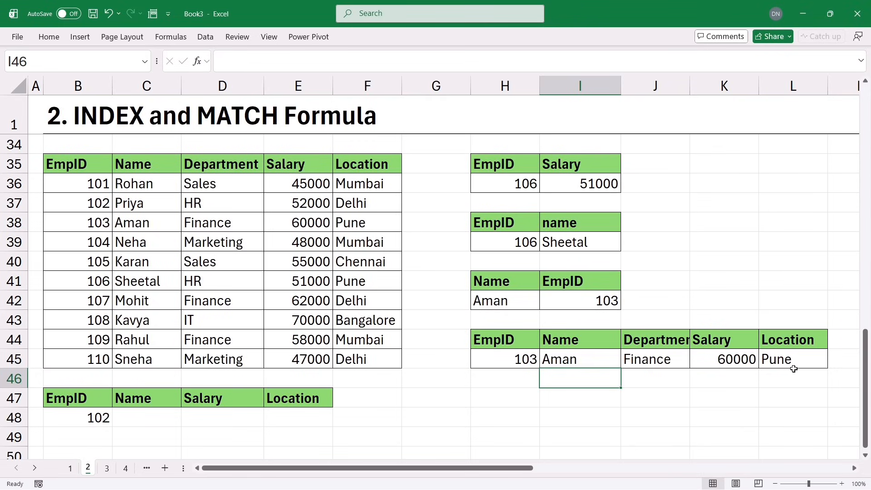
Step: Change the lookup EmpID in H45 to 106 to test the full-row lookup
click(509, 359)
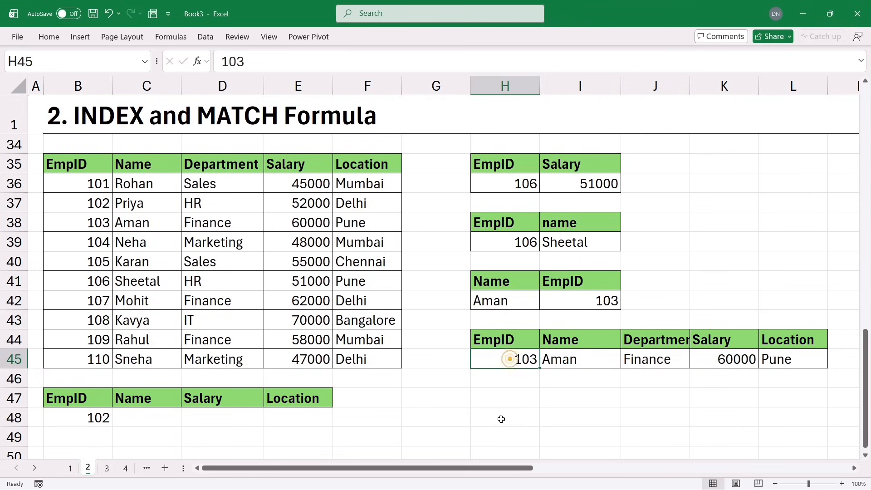
key(F2)
key(BackSpace)
text(6)
key(Return)
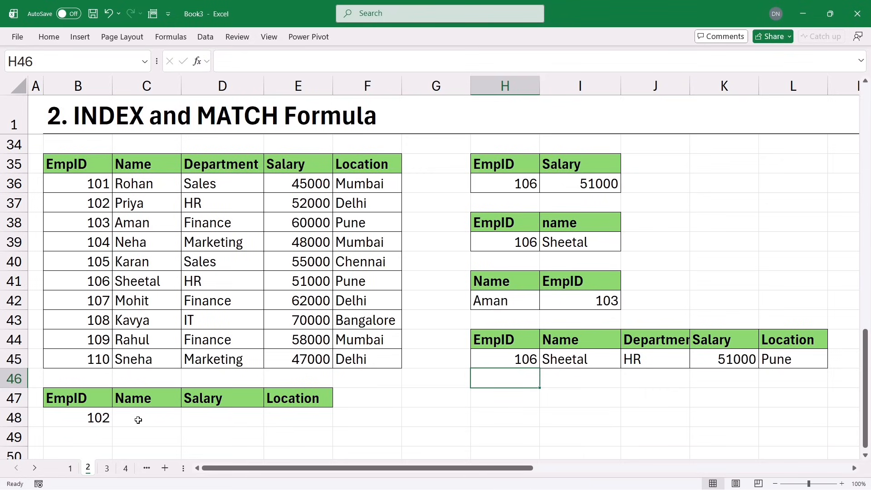
Step: Start an INDEX formula in C48 with the whole employee table, B35:F45, as its array
click(140, 196)
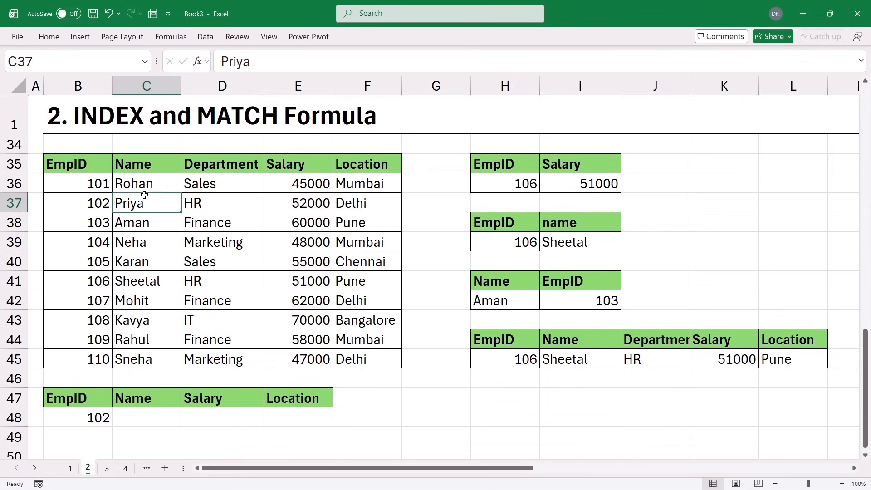
click(290, 166)
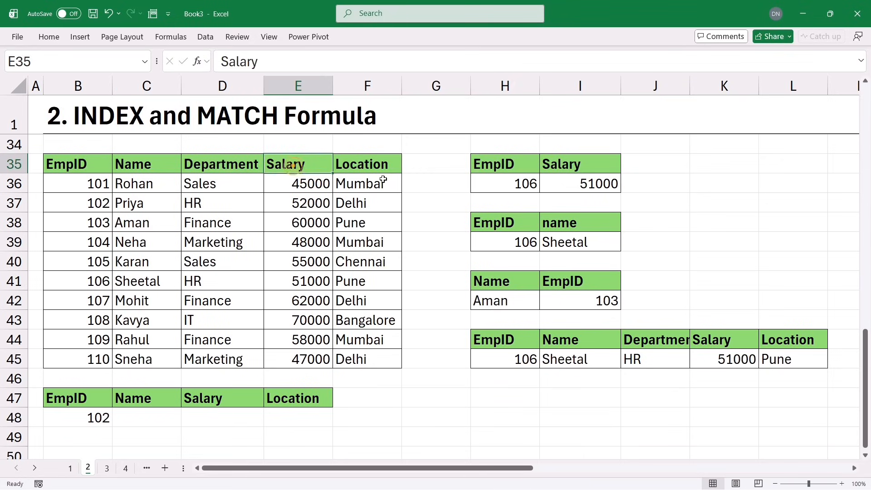
click(134, 419)
text(=i)
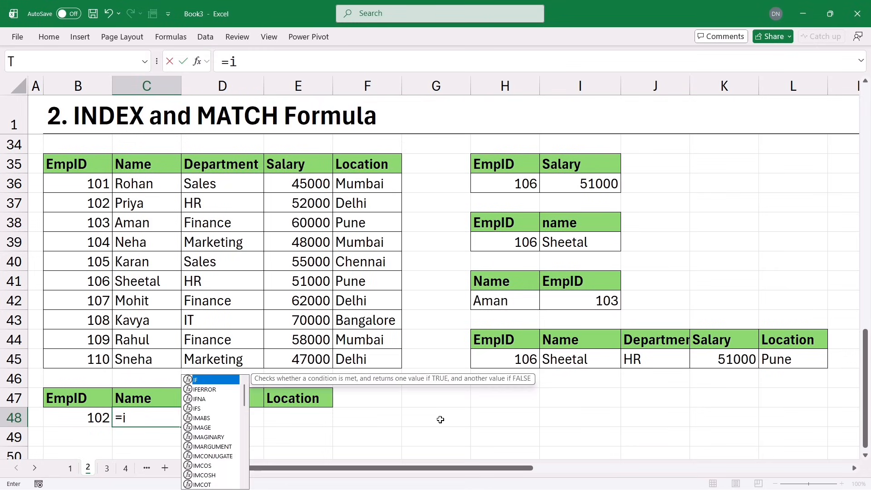
text(nde)
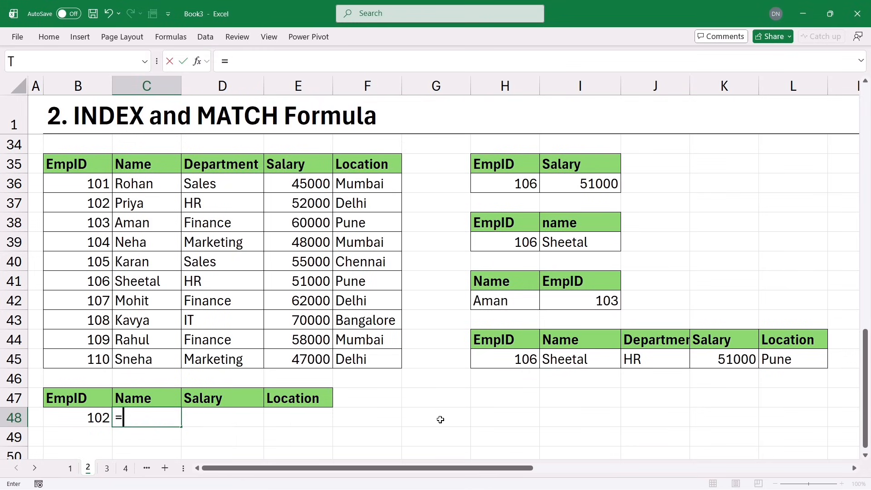
text(inde)
key(Tab)
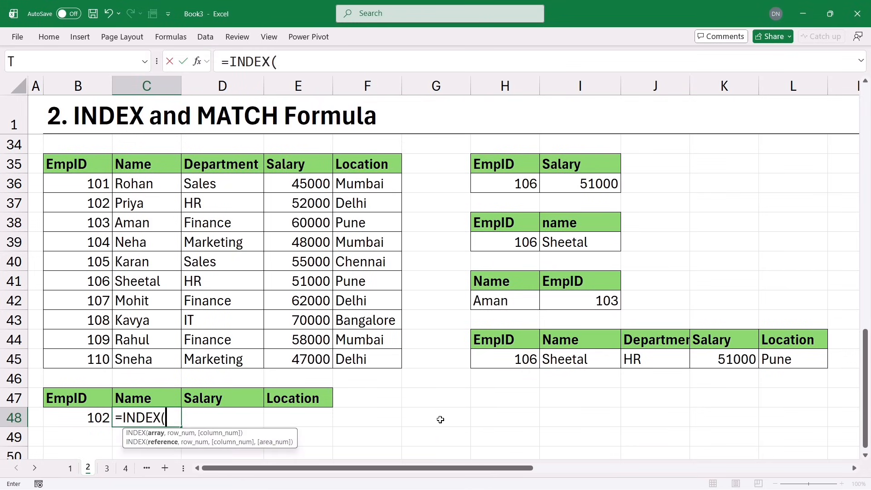
drag(77, 168, 396, 358)
text(,)
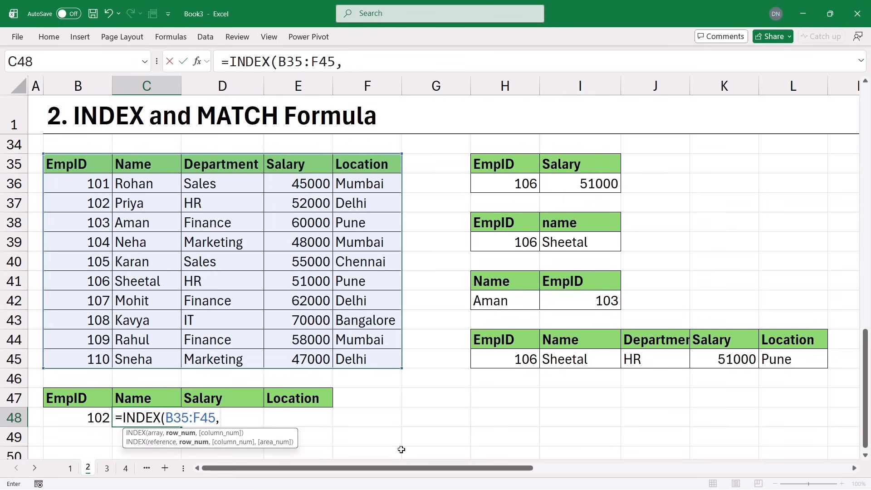
Step: Add MATCH(B48,B35:B45,0) as the row number of the C48 formula to locate the EmpID by exact match
text(matc)
key(Tab)
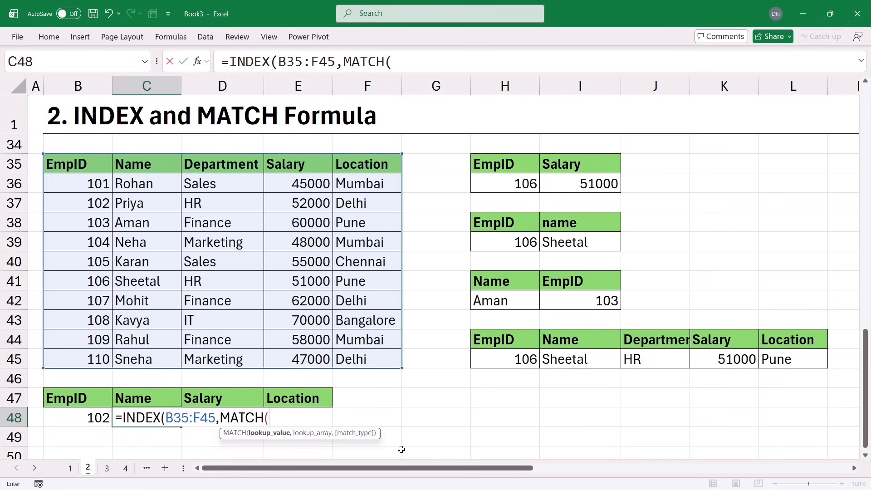
click(78, 419)
text(,)
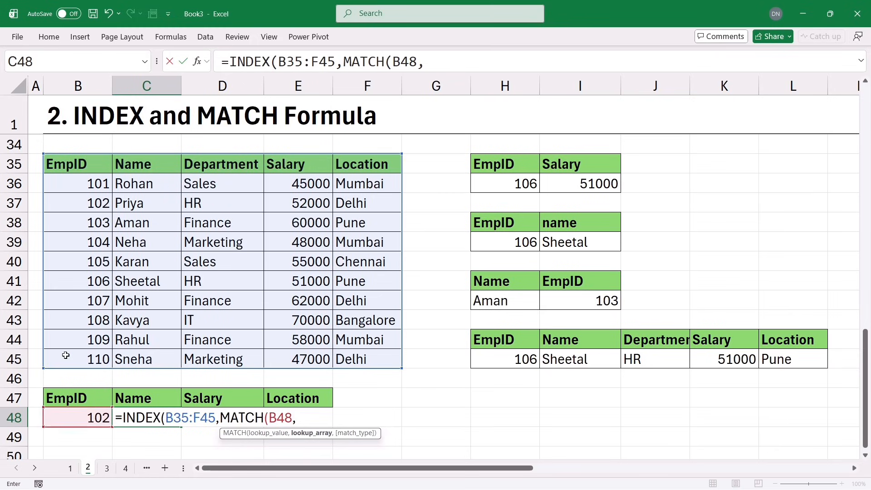
drag(61, 169, 68, 360)
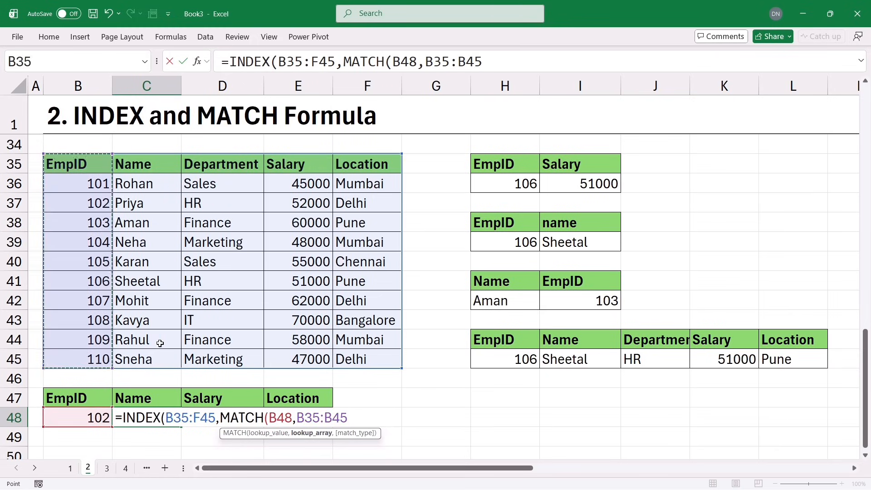
text(,0)
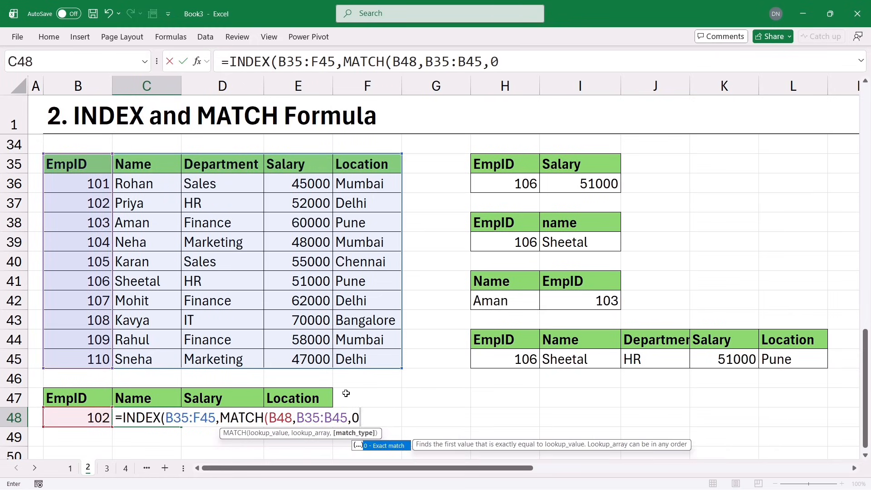
Step: Complete the C48 formula with {2,4,5} as the column numbers, returning Name, Salary and Location
text(),{)
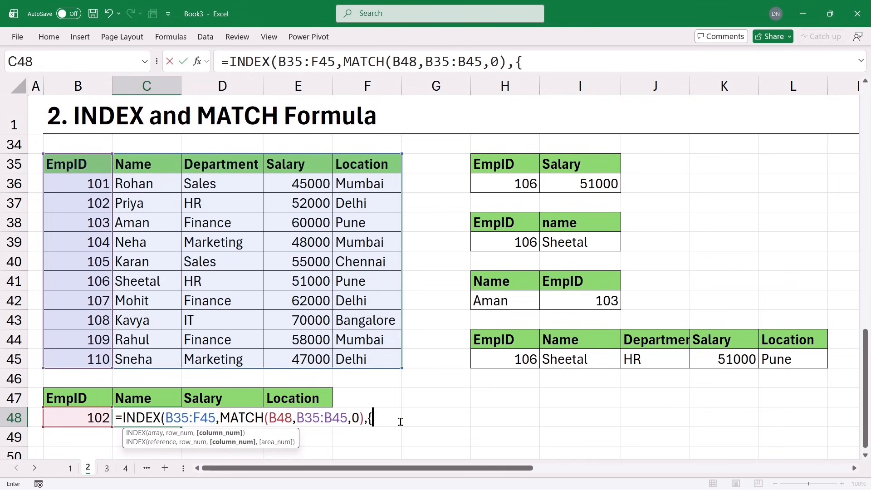
text(2,4,5)
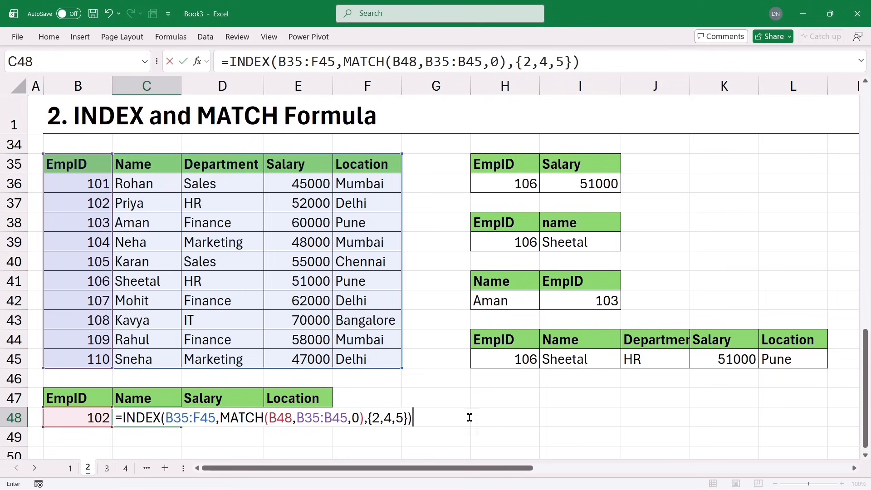
key(Return)
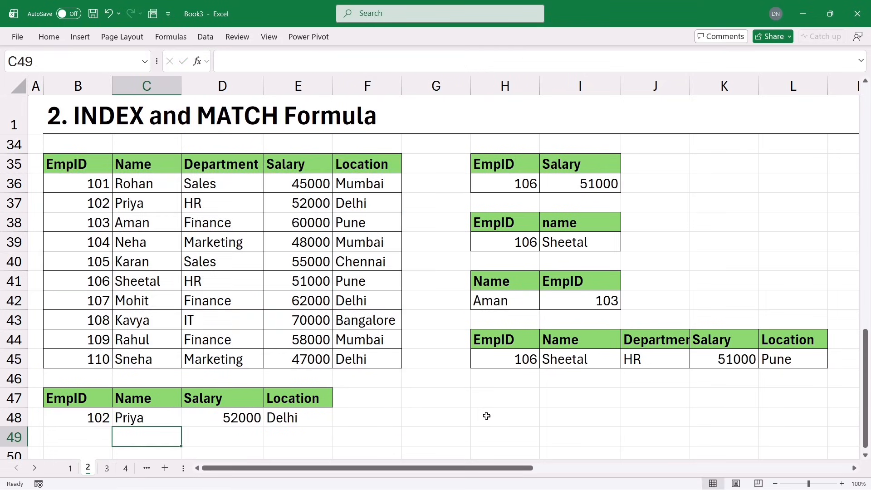
click(147, 418)
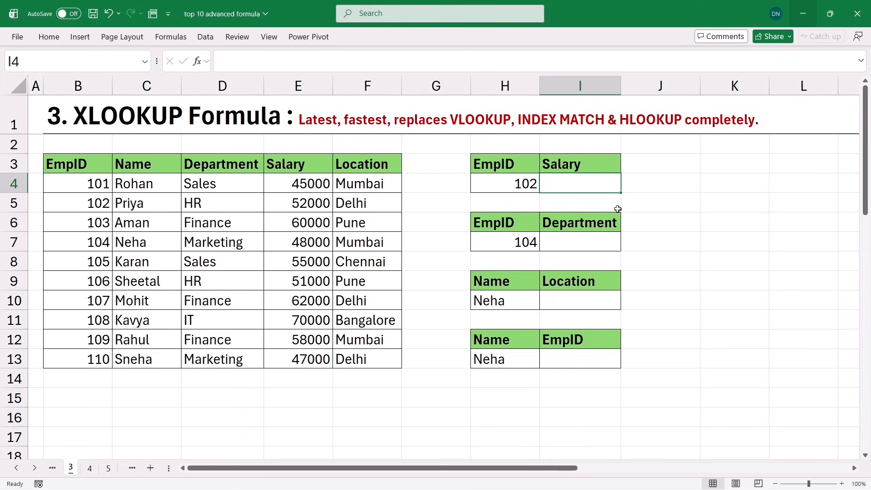
Step: Enter =XLOOKUP(H4,B3:B13,E3:E13) in I4 to return the salary for the EmpID in H4
text(=xloo)
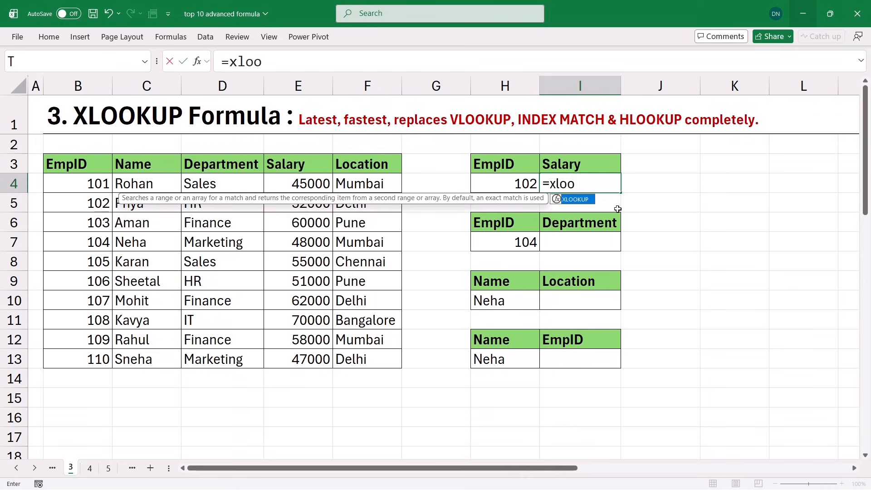
key(Tab)
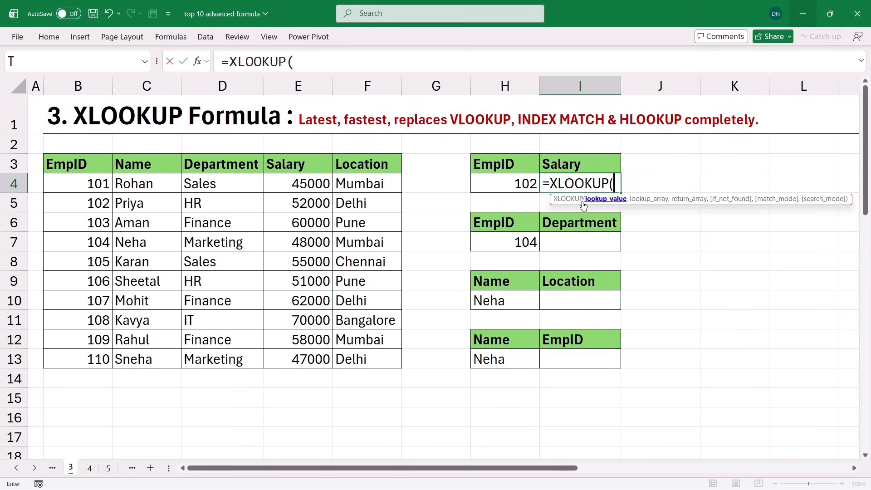
click(492, 183)
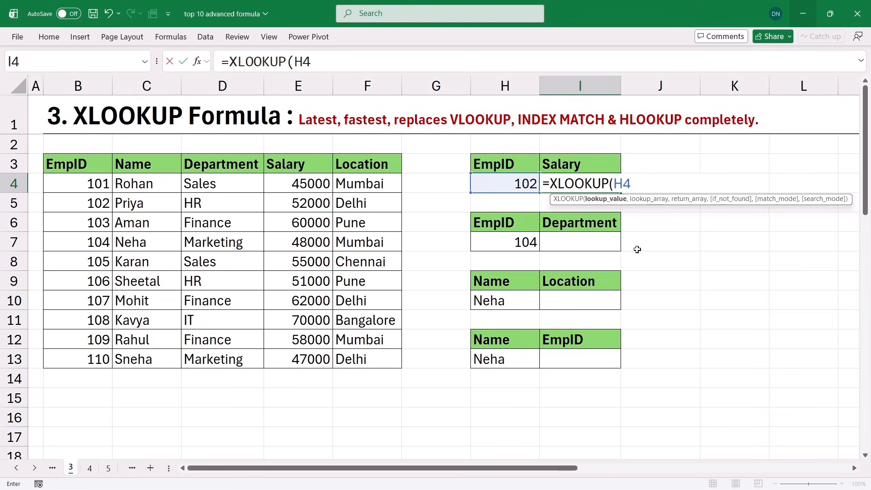
text(,)
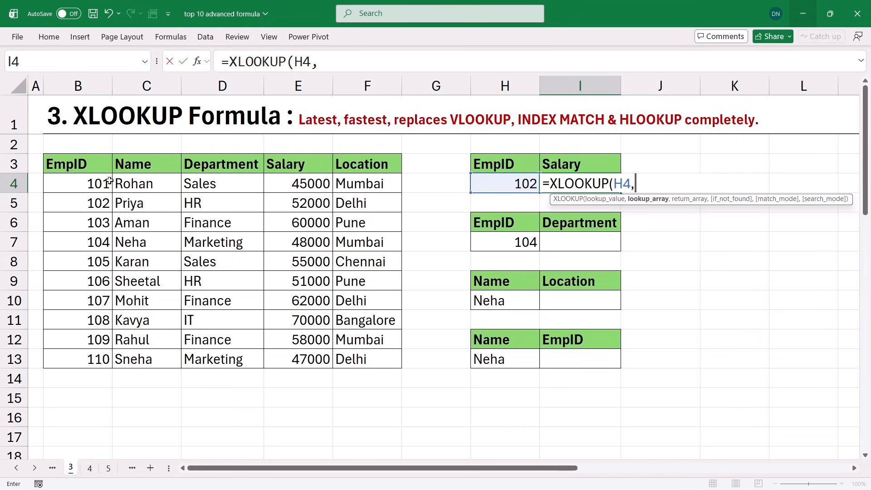
drag(79, 168, 78, 363)
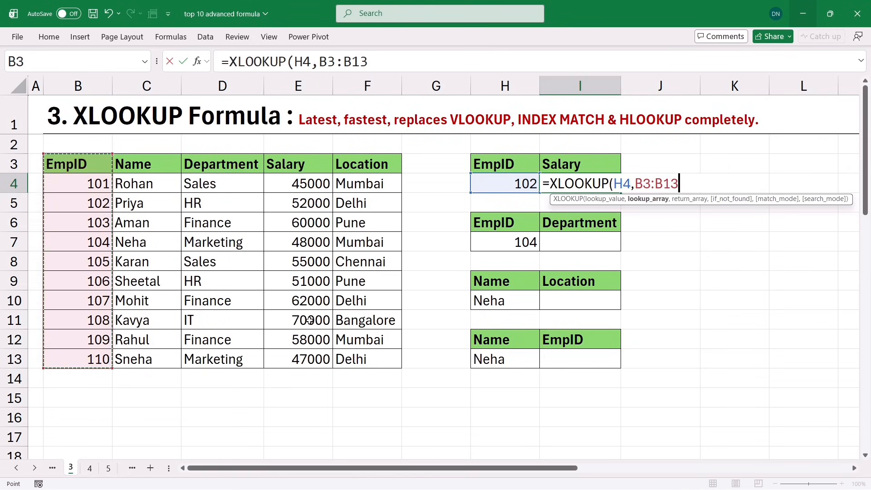
text(,)
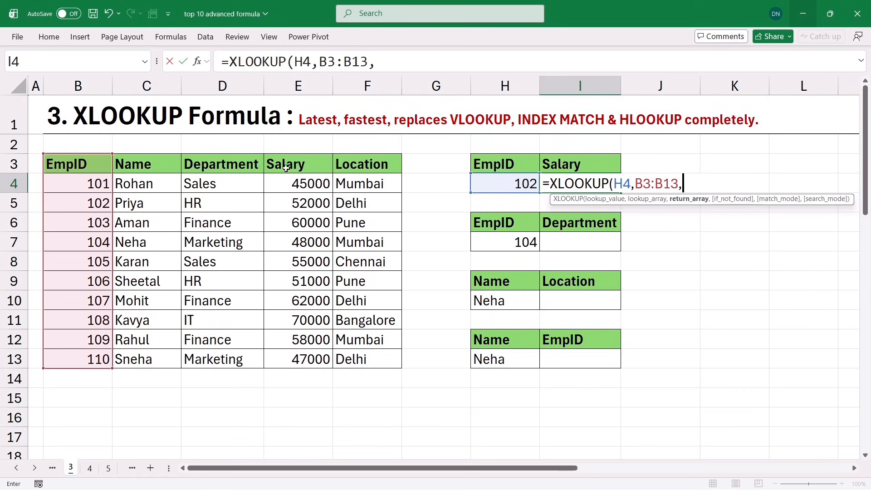
drag(286, 165, 286, 359)
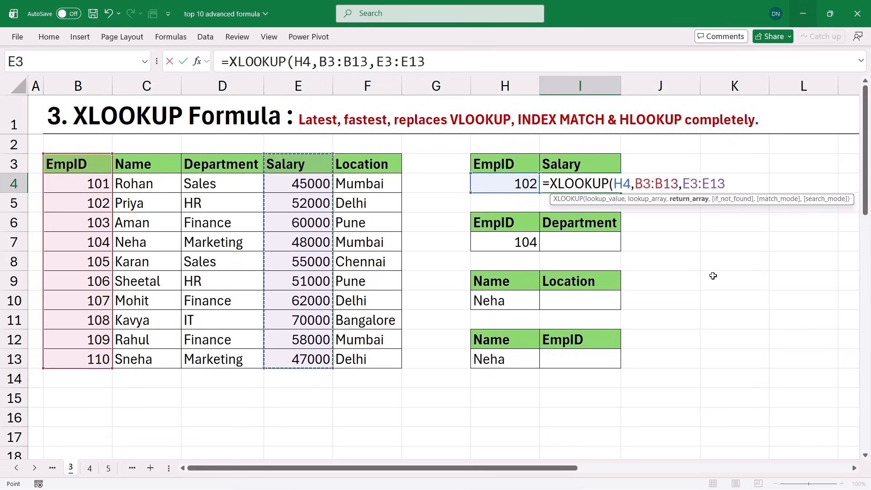
text())
key(Return)
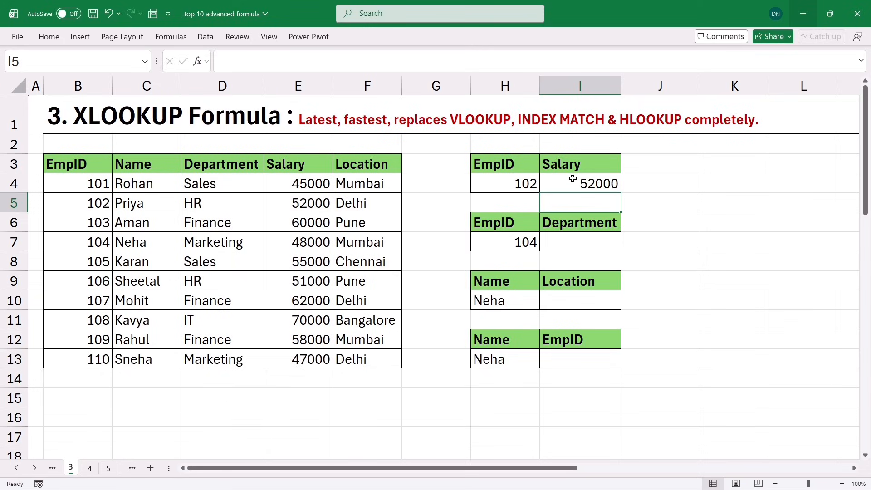
Step: Compare the I4 result with row 5 of the table and change the EmpID in H4 to 105
drag(87, 164, 299, 205)
click(93, 202)
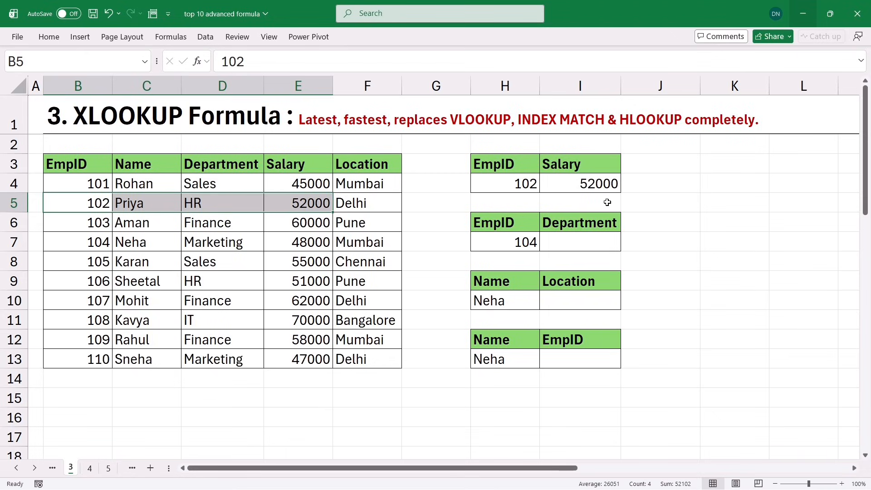
click(520, 185)
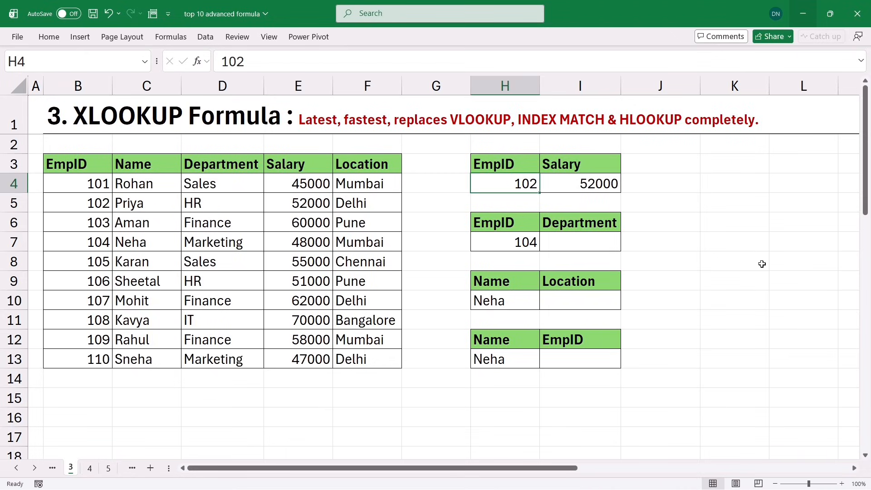
text(105)
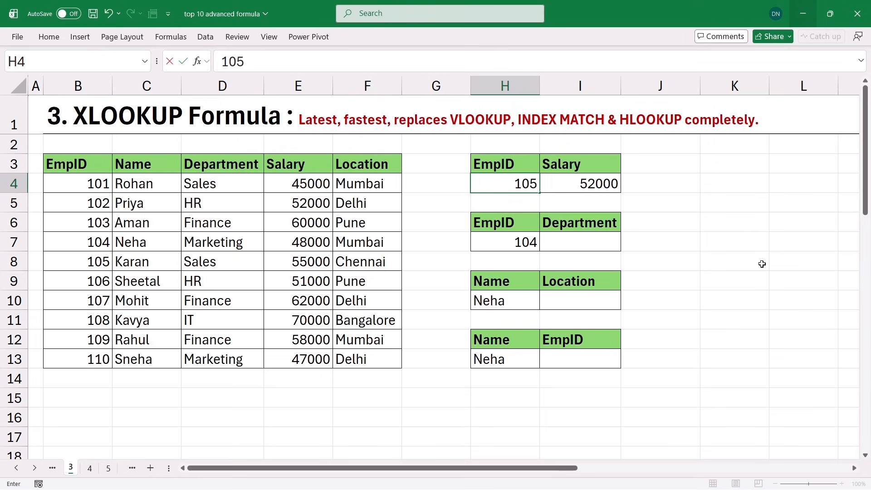
key(Return)
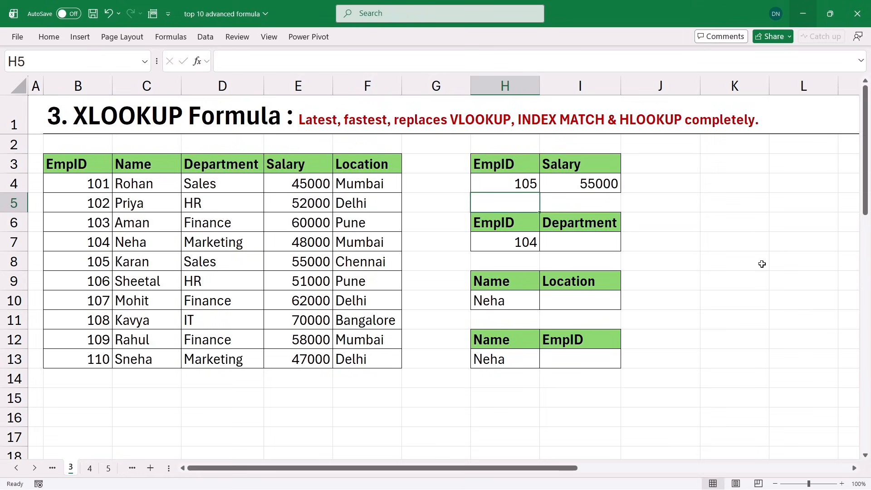
Step: Change the EmpID in H4 to 113 to test the lookup with an ID missing from the table
click(489, 183)
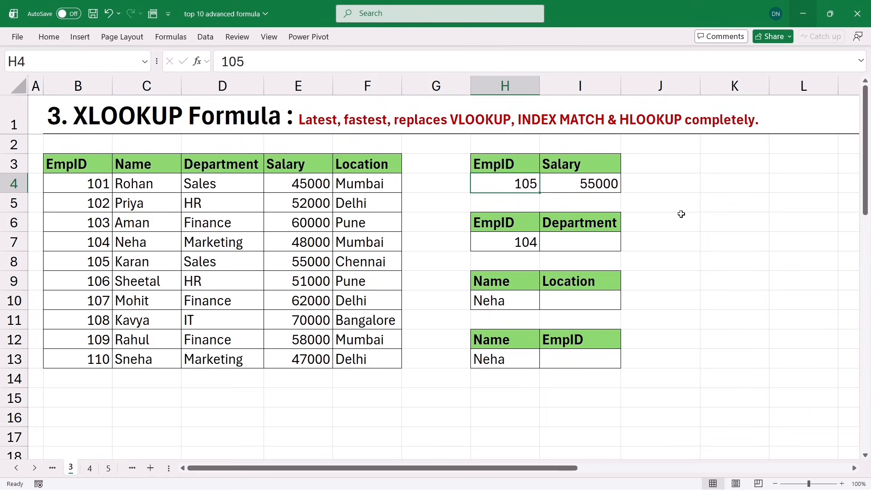
key(F2)
key(BackSpace)
key(BackSpace)
text(13)
key(Return)
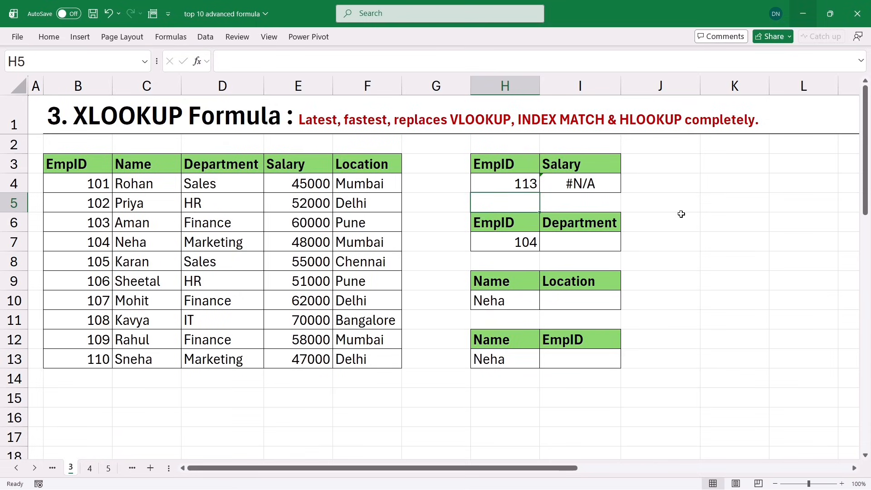
Step: Add "not found" as the if_not_found argument of the XLOOKUP formula in I4
double_click(603, 184)
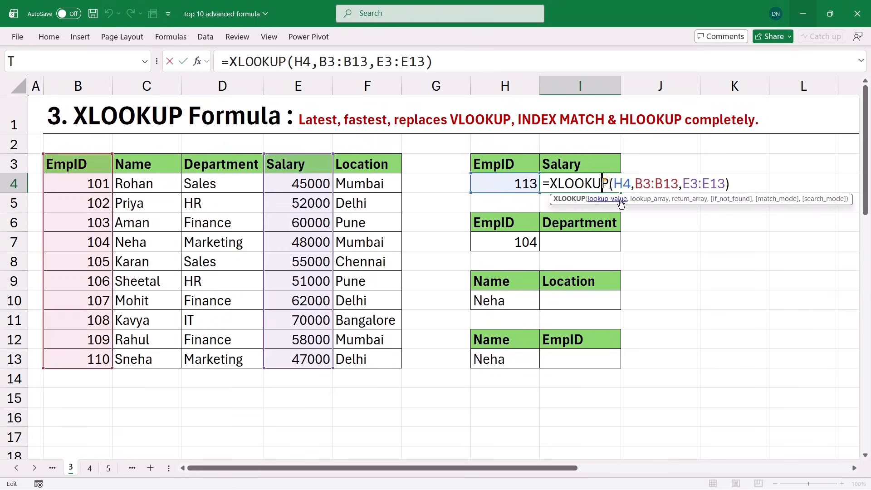
click(437, 59)
key(BackSpace)
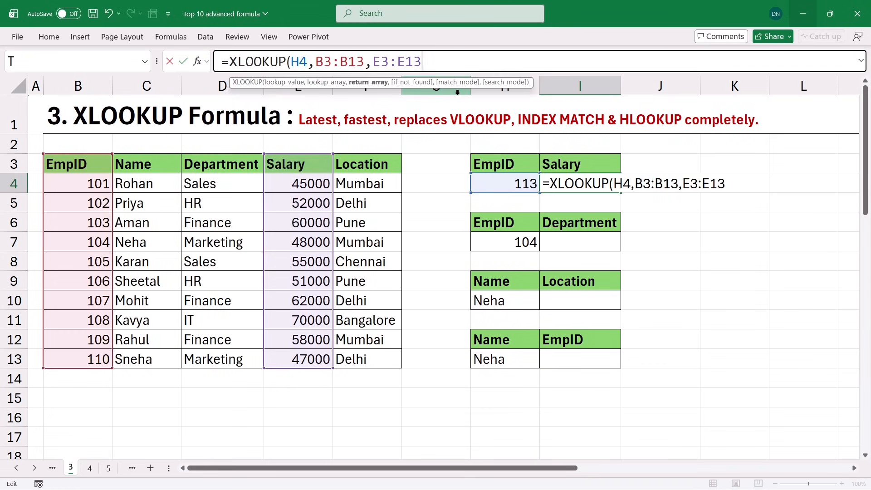
text(,)
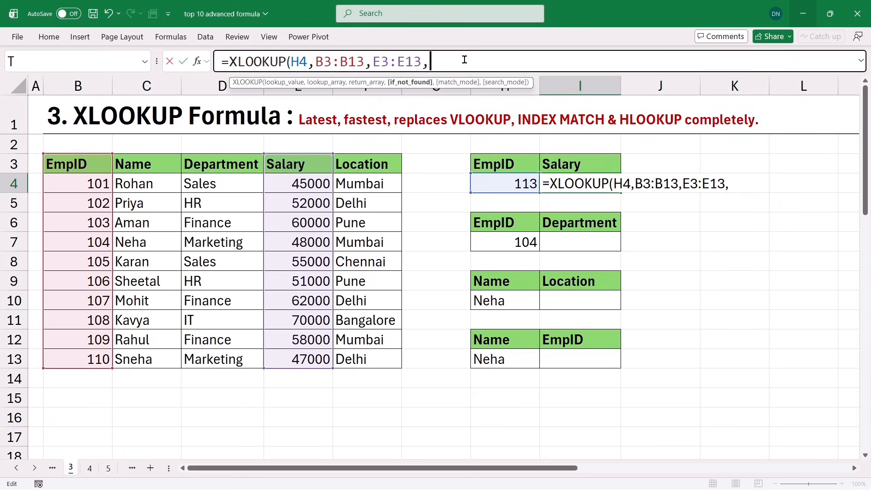
text("not found")
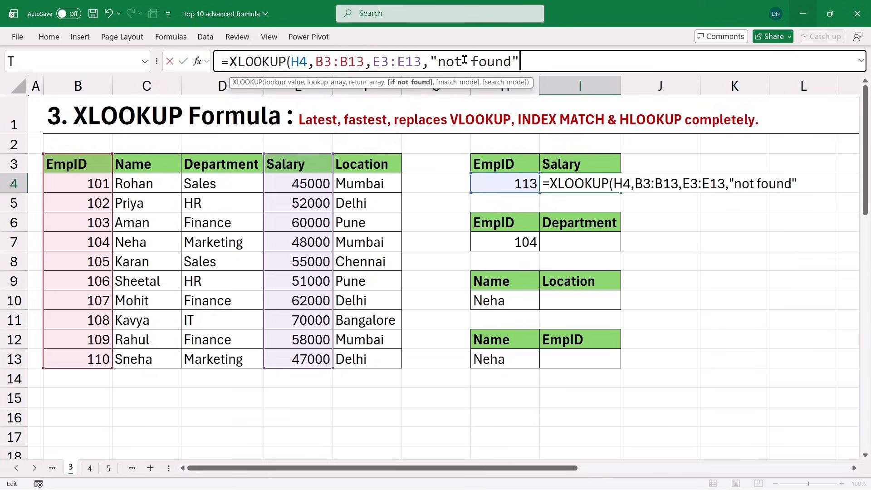
text())
key(Return)
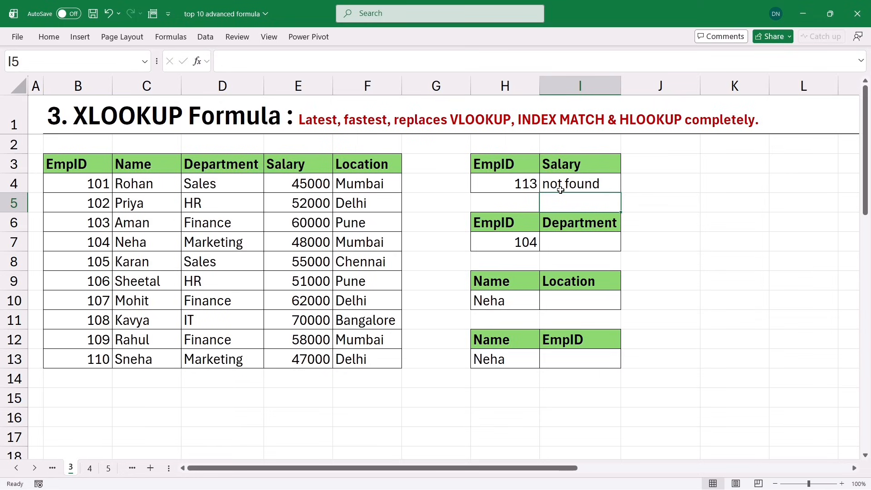
Step: Change the EmpID in H4 to 116 to test the not-found text with another missing ID
click(522, 181)
text(116)
key(Return)
Step: Examine the match_mode and search_mode options of the XLOOKUP formula in I4, then restore the formula so "not found" is its last argument
double_click(591, 186)
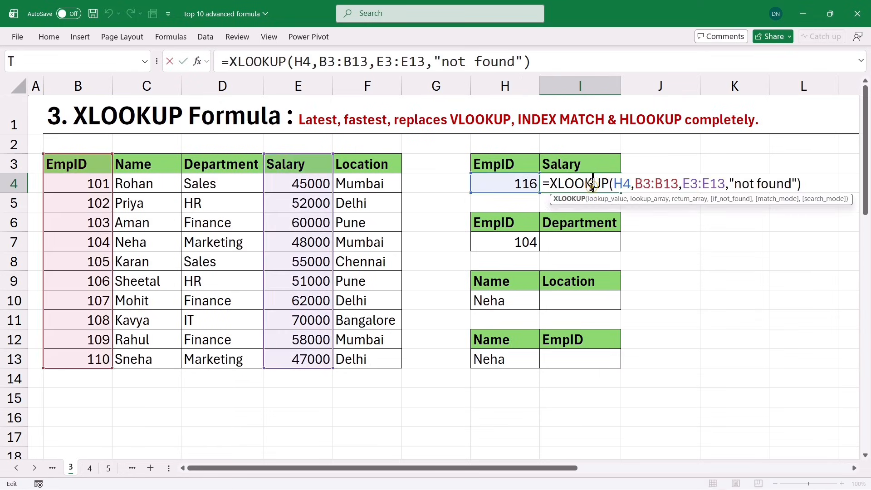
click(540, 60)
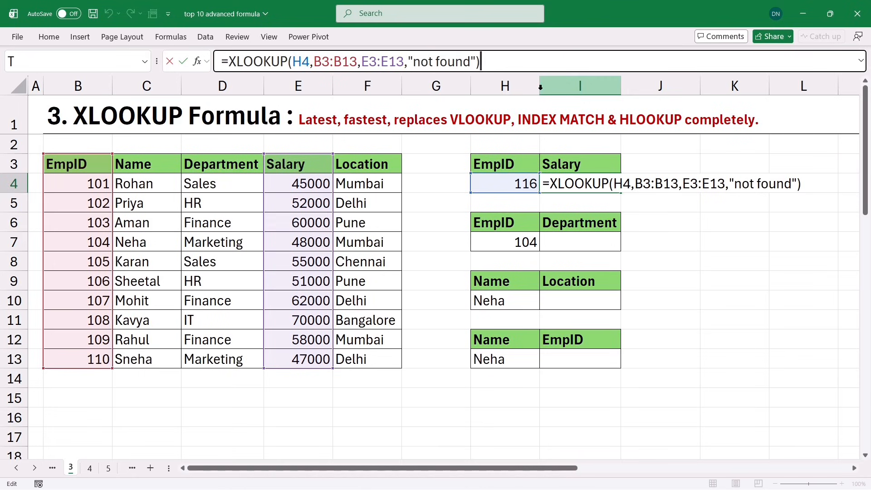
key(BackSpace)
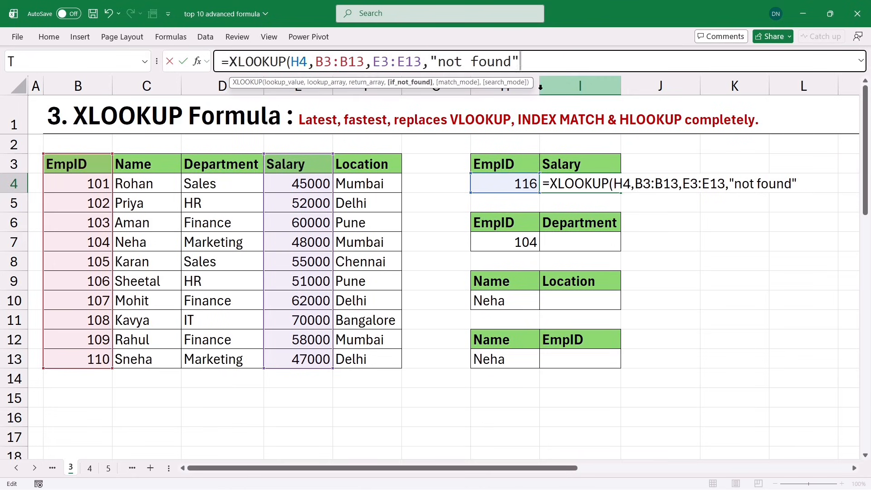
text(,)
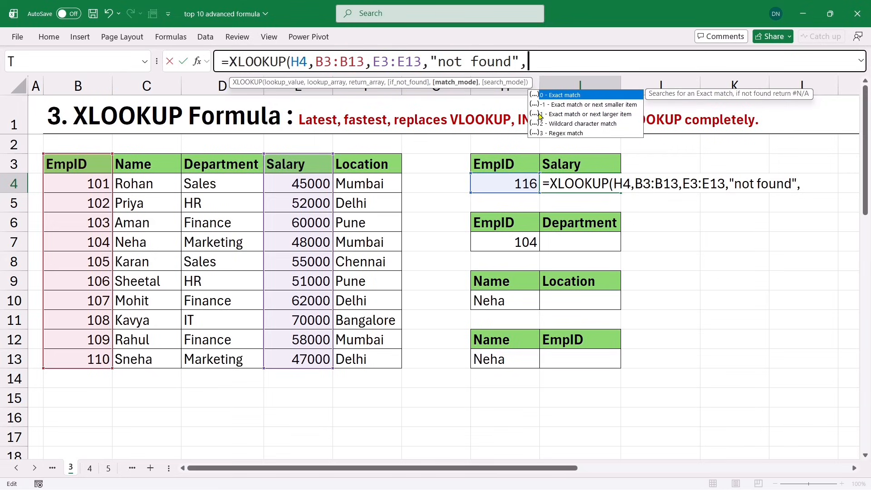
text(,)
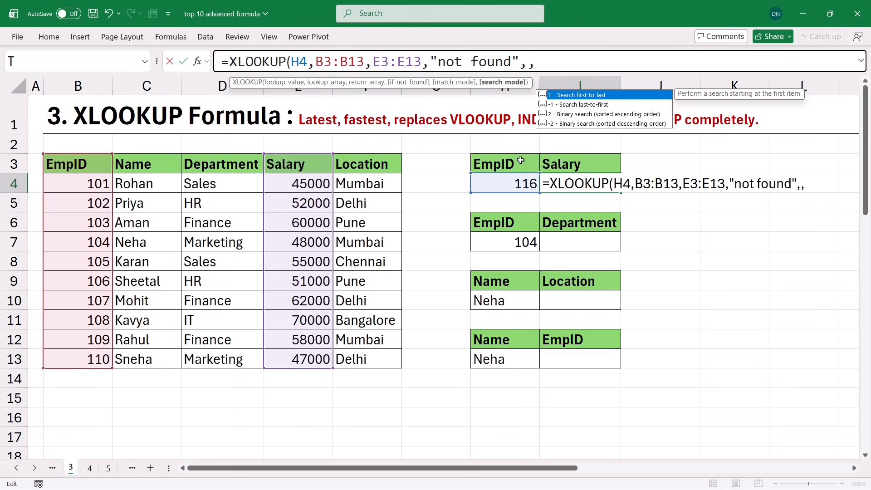
click(586, 107)
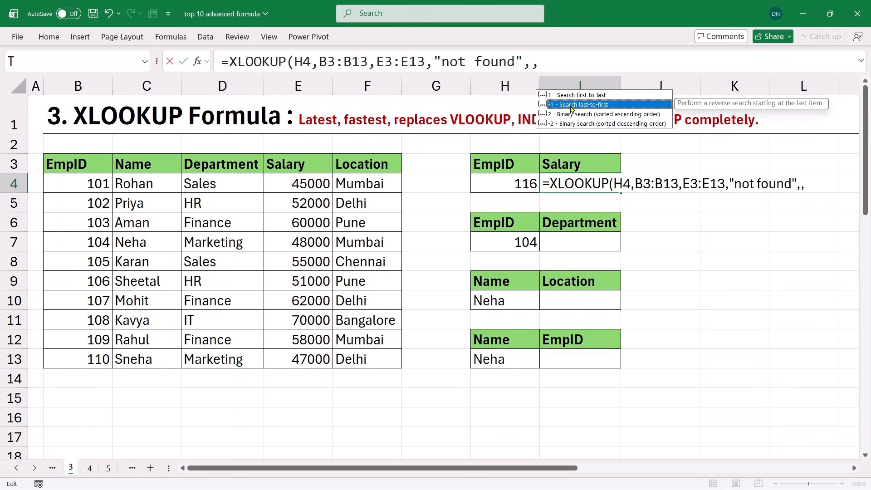
click(549, 63)
key(BackSpace)
key(BackSpace)
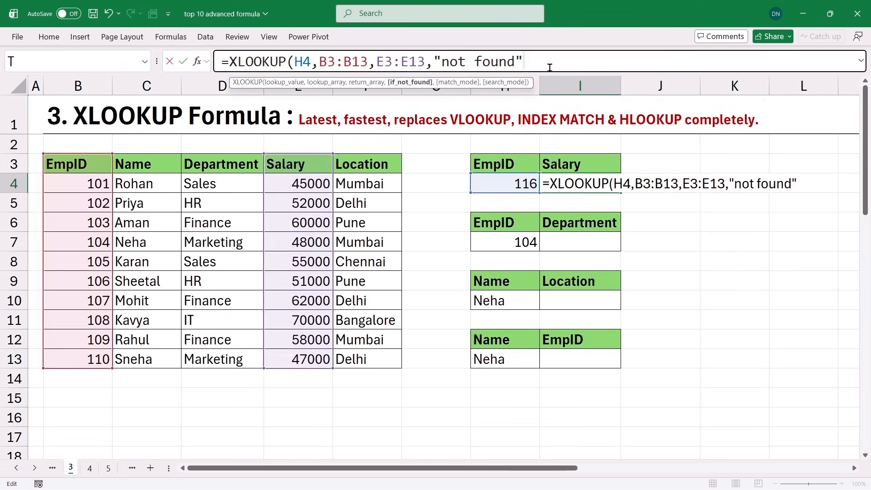
text())
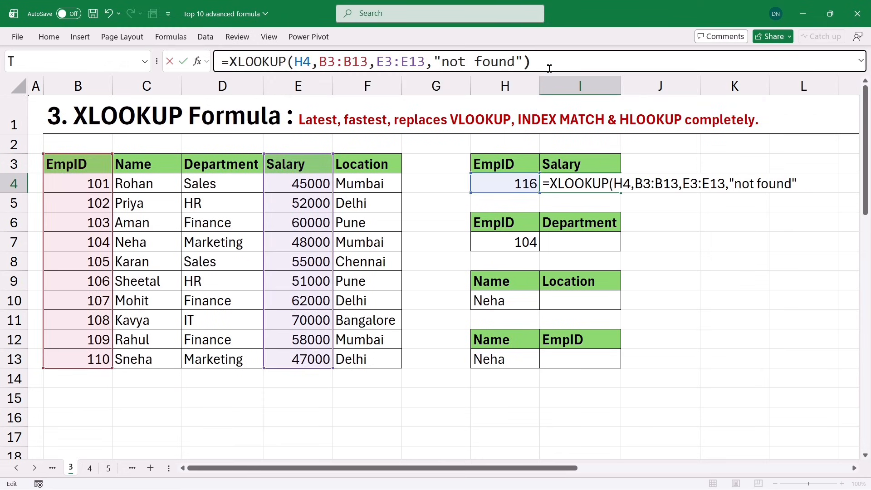
key(Return)
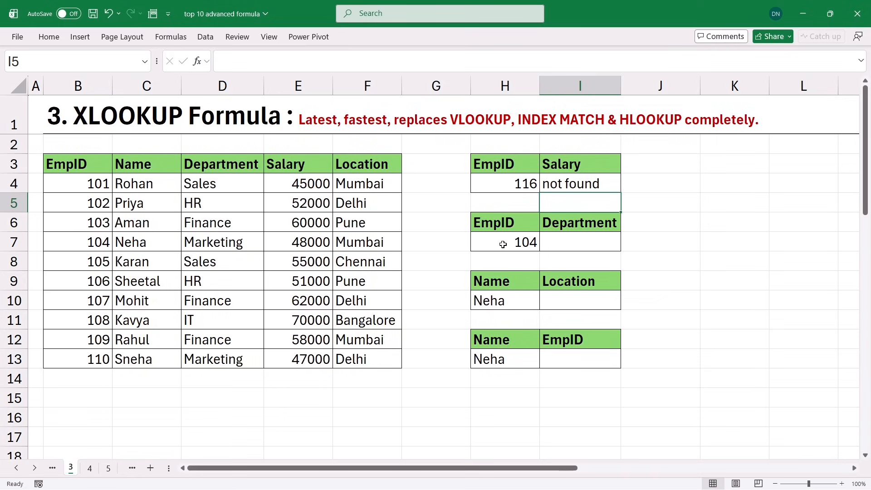
Step: Enter an XLOOKUP formula in I7 that looks up H7 in B3:B13 and returns the department from D3:D13
click(555, 250)
text(=)
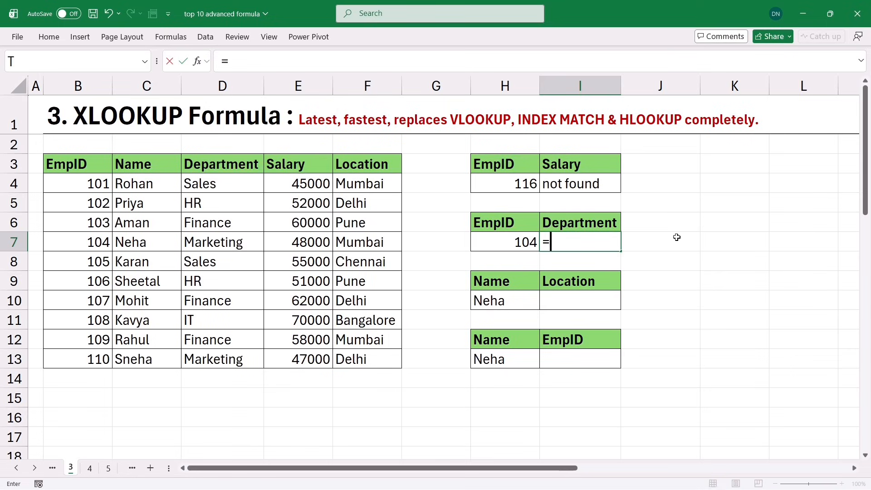
text(xloo)
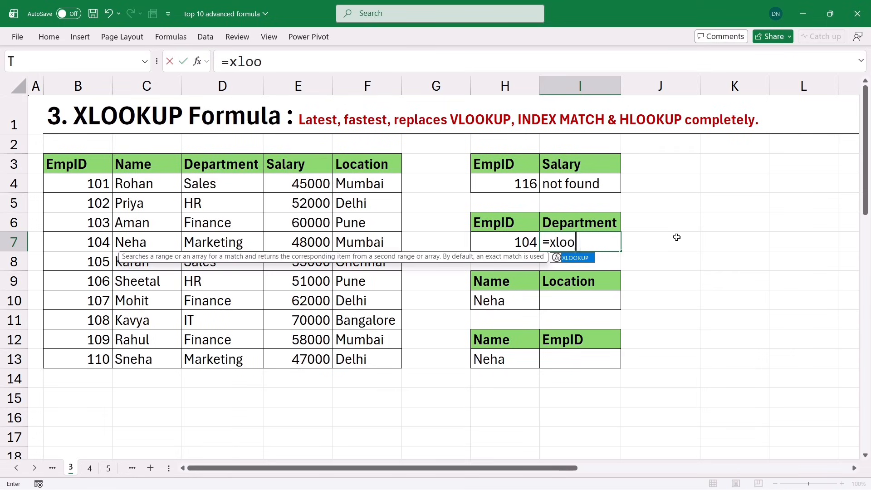
key(Tab)
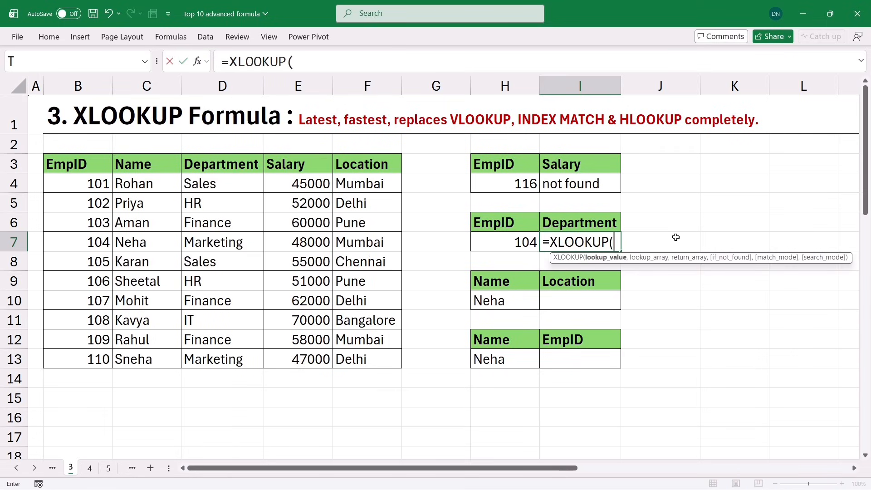
click(501, 245)
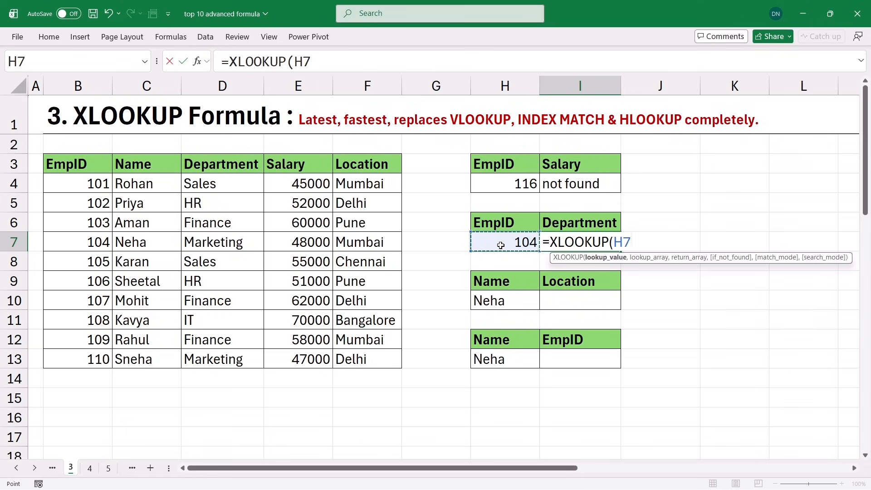
text(,)
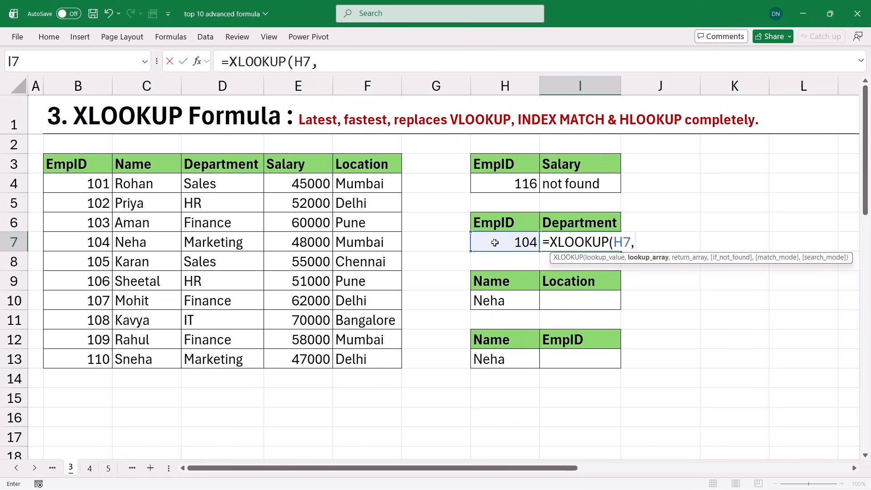
drag(68, 164, 74, 359)
text(,)
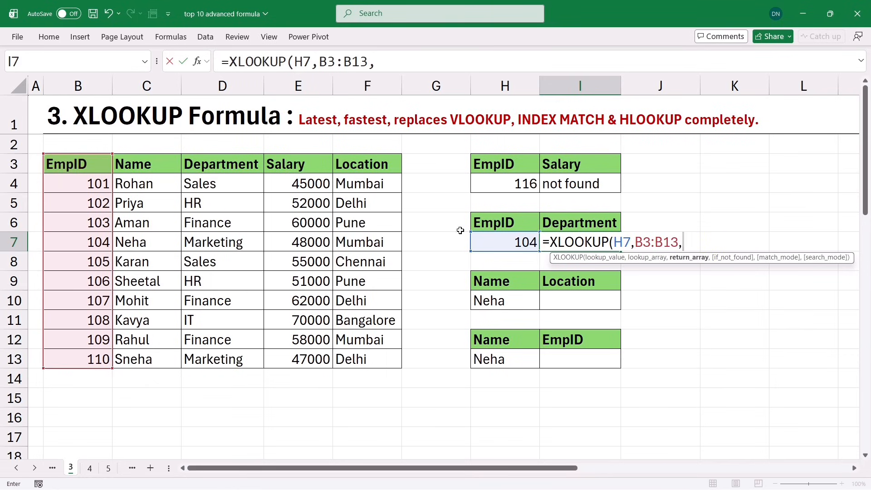
drag(219, 171, 225, 349)
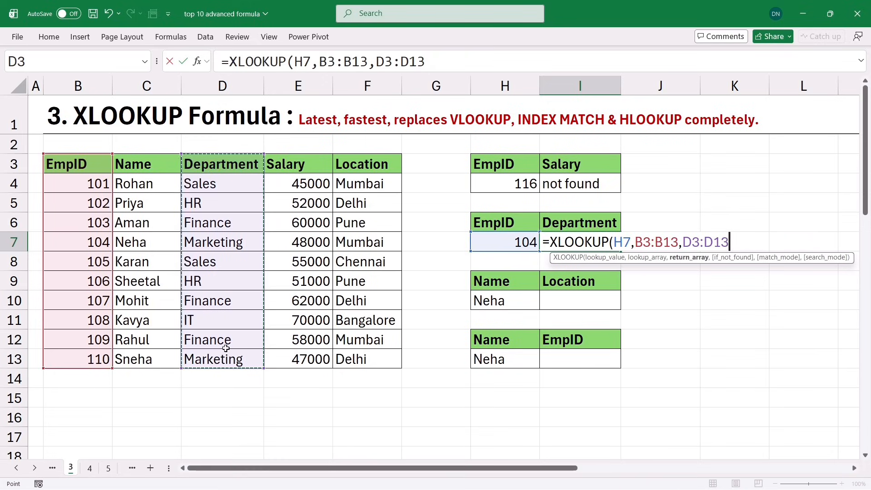
key(Return)
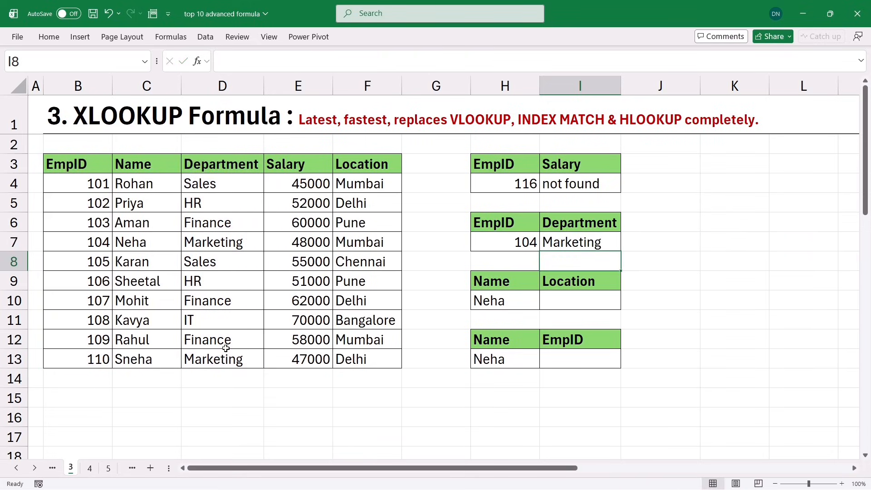
Step: Change the EmpID in H7 to 106 to test the department lookup
click(480, 248)
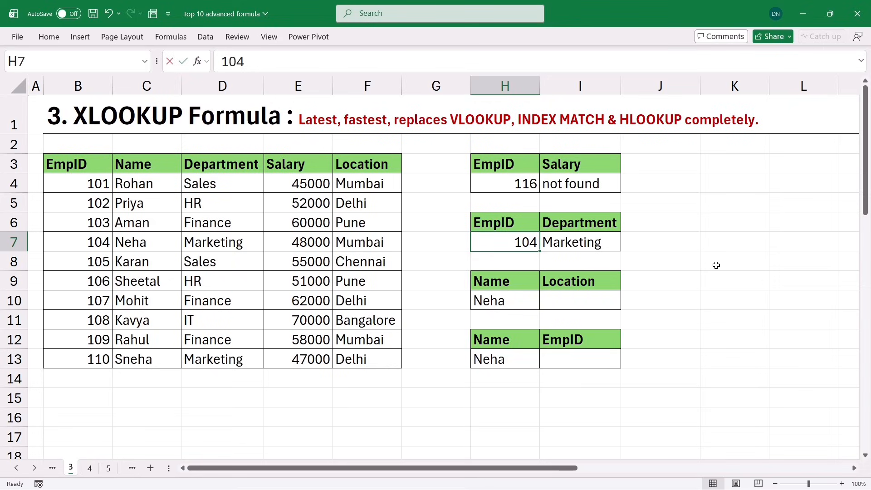
text(106)
key(Return)
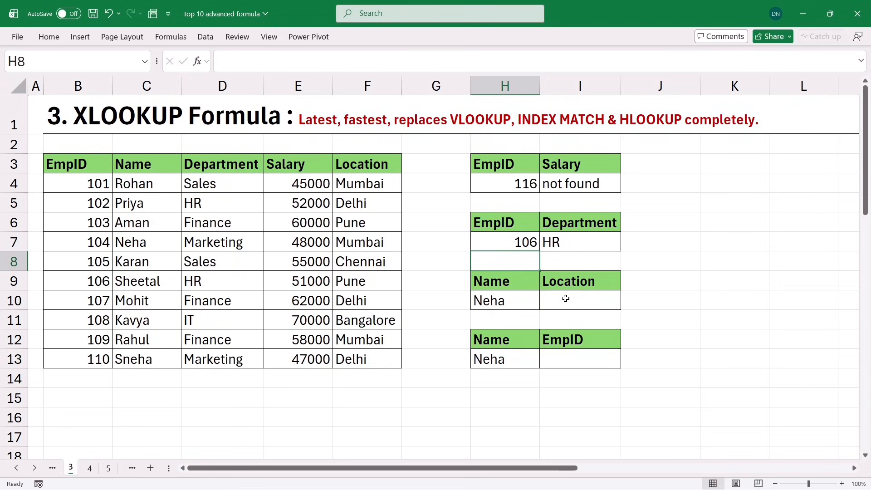
Step: Enter an XLOOKUP formula in I10 that finds H10 in C3:C13 and returns the location from F3:F13, and check it against row 7
click(514, 302)
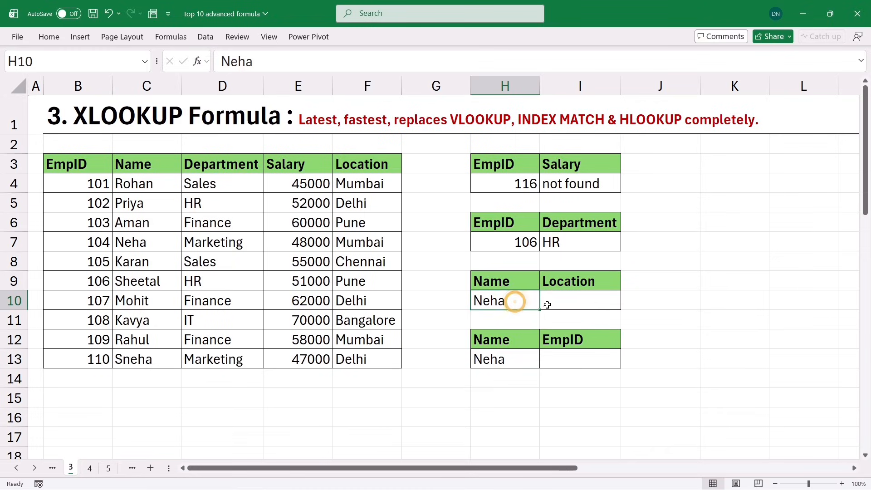
click(563, 306)
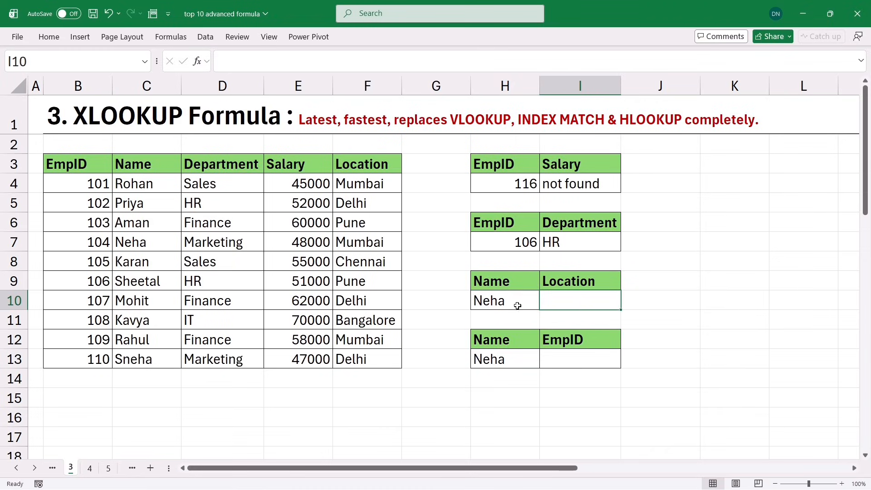
text(=)
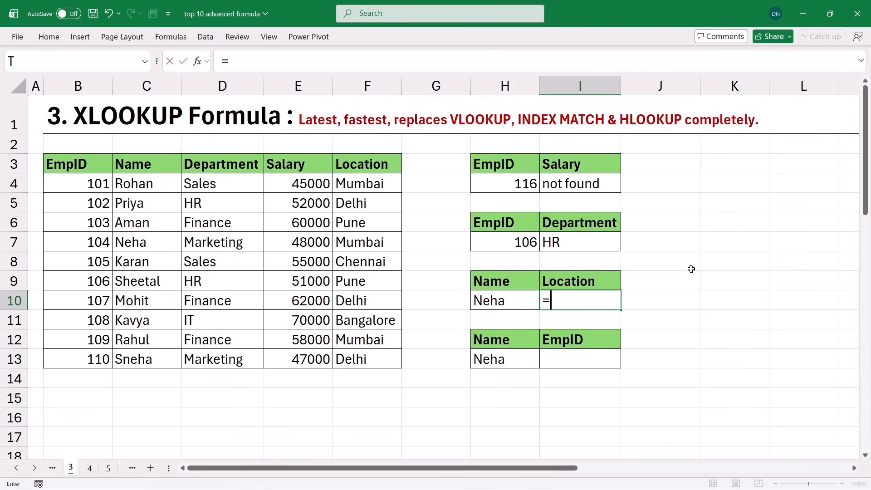
text(xloo)
key(Tab)
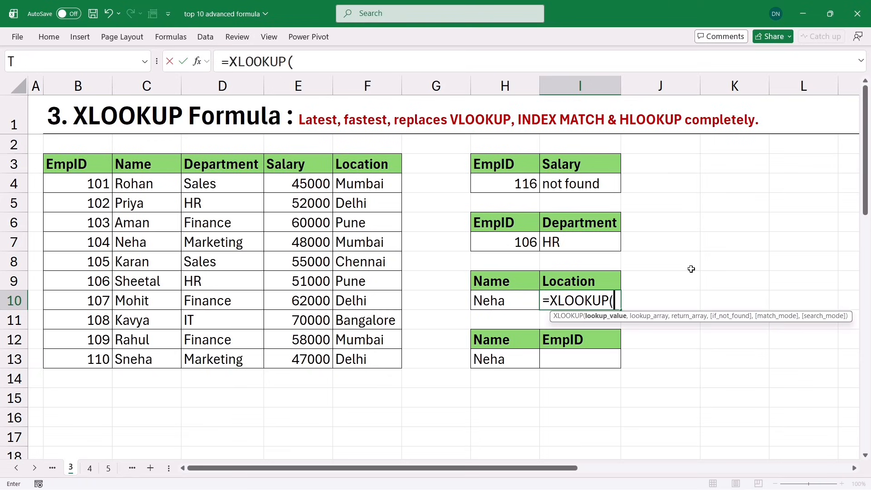
click(498, 304)
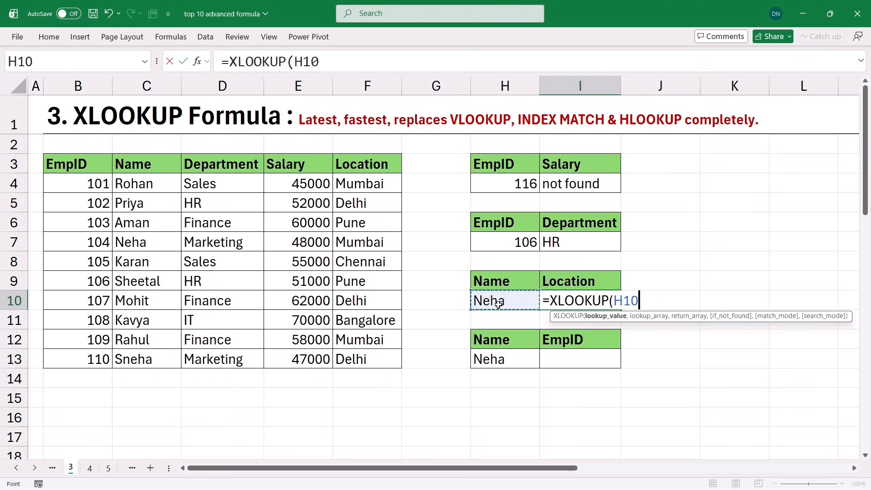
text(,)
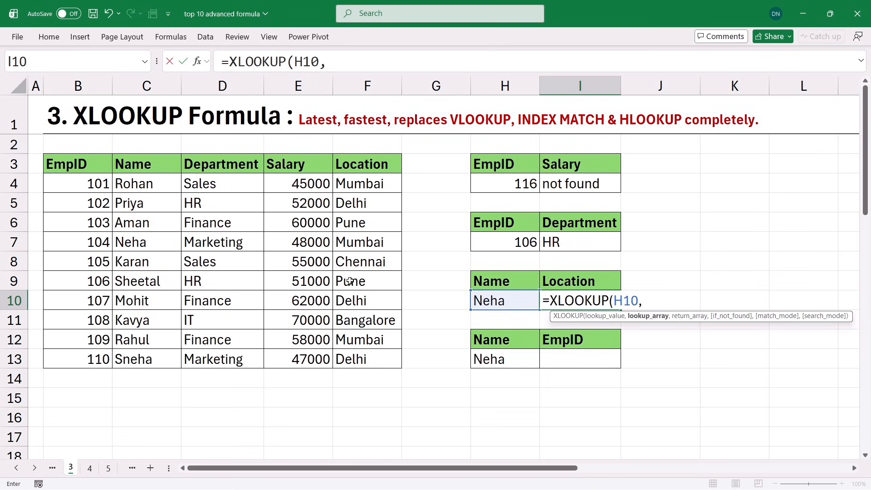
drag(121, 168, 151, 349)
text(,)
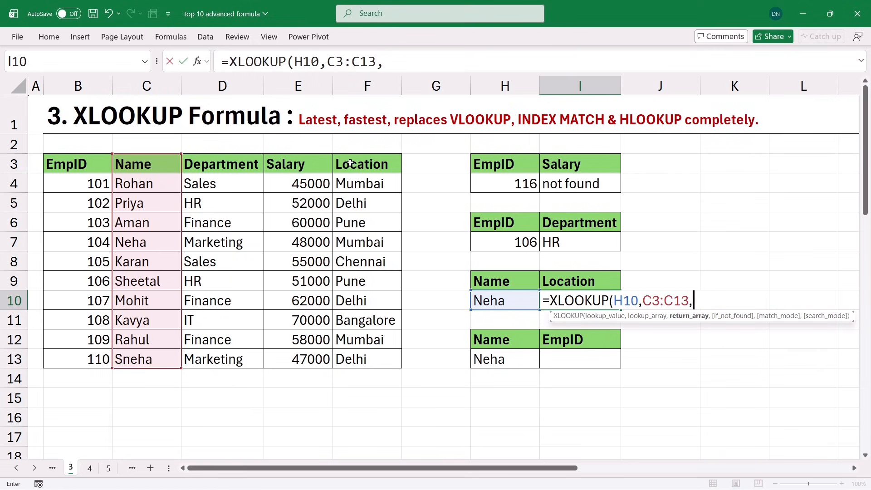
drag(351, 164, 408, 363)
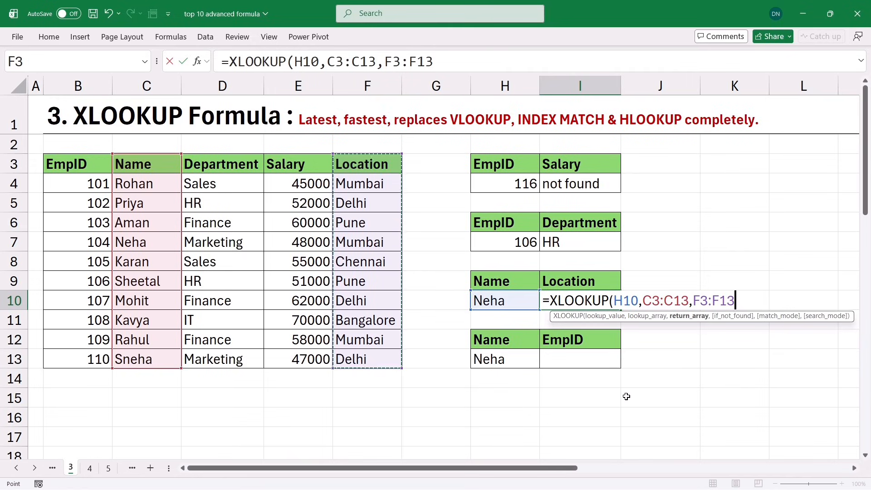
key(Return)
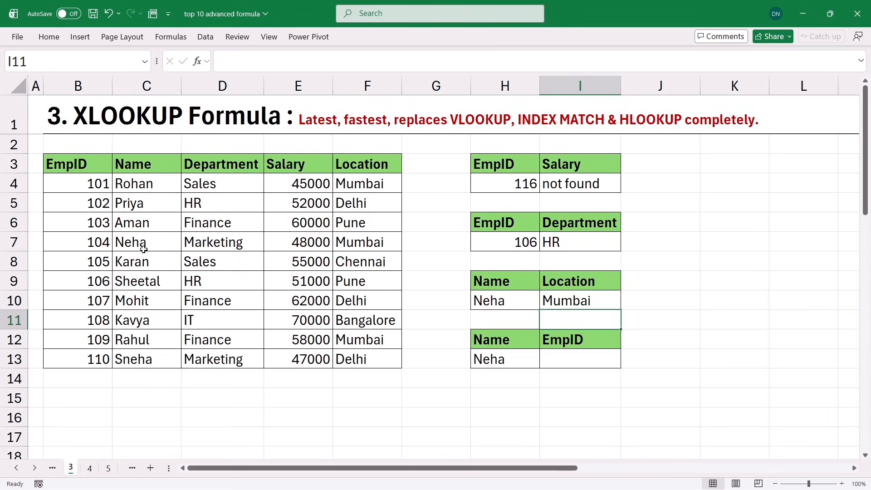
drag(144, 244, 375, 243)
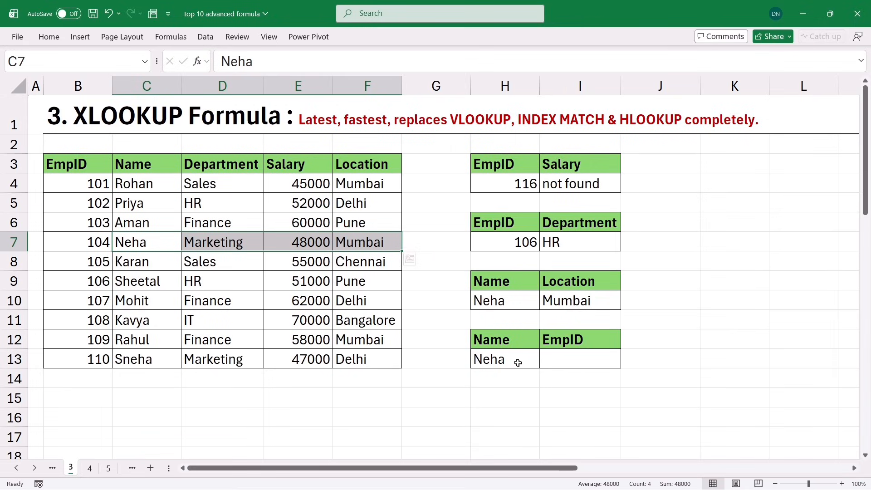
Step: Enter an XLOOKUP formula in I13 that finds H13 in C3:C13 and returns the EmpID from B3:B13
click(565, 363)
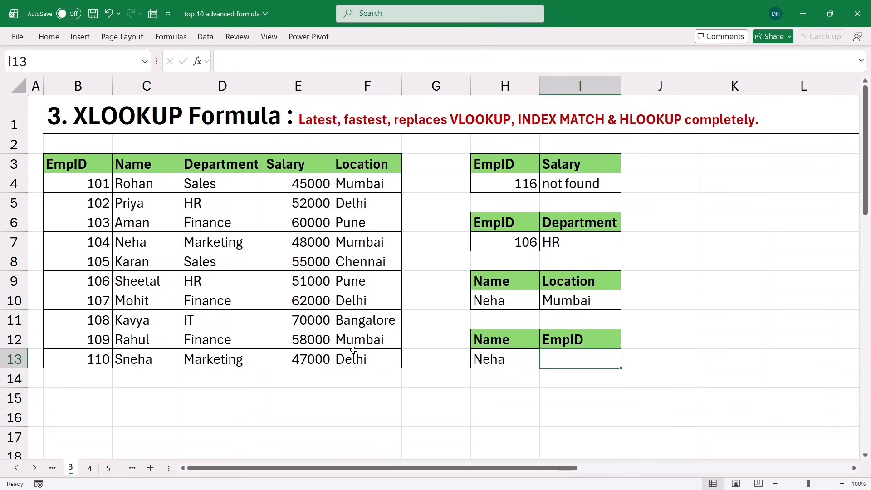
drag(140, 172, 134, 339)
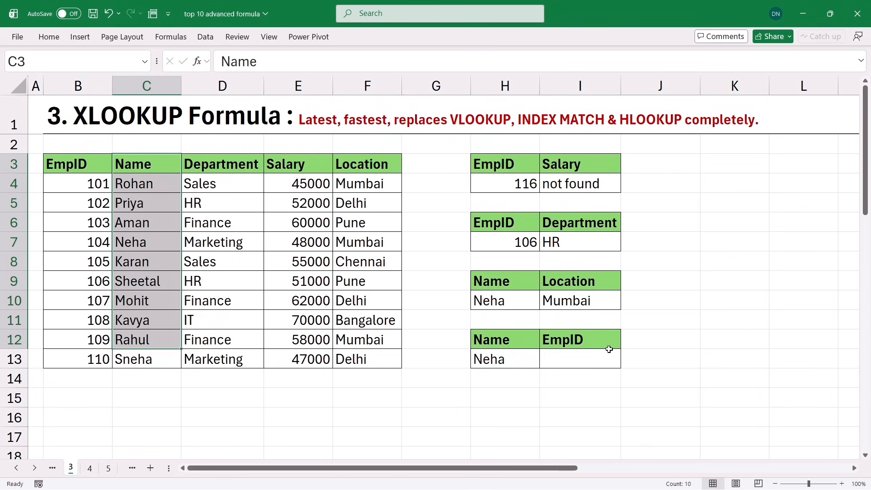
click(565, 362)
text(=xlo)
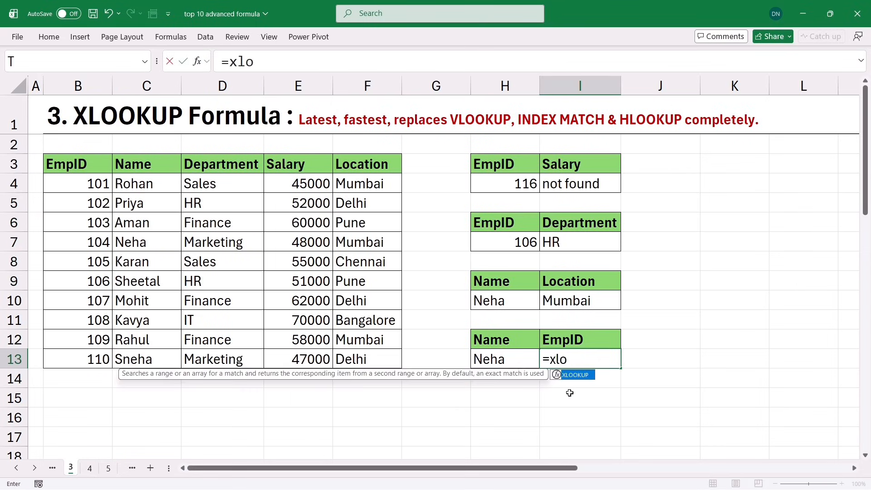
text(o)
key(Tab)
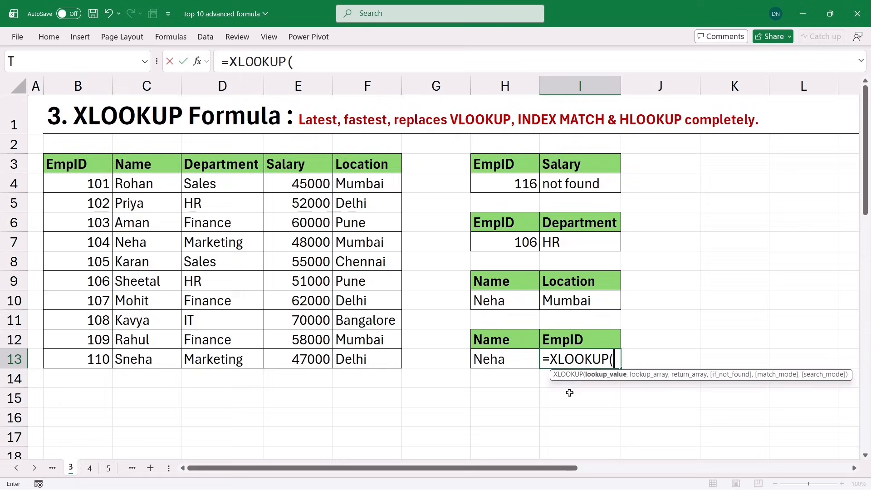
click(490, 356)
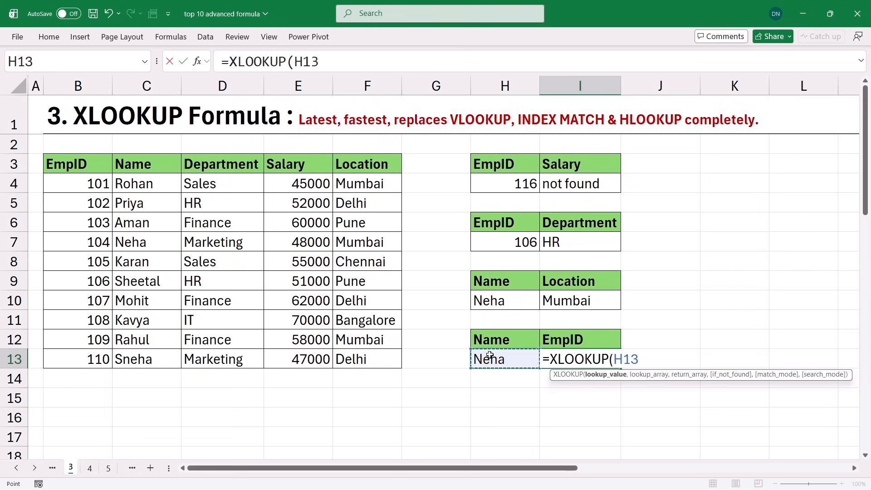
text(,)
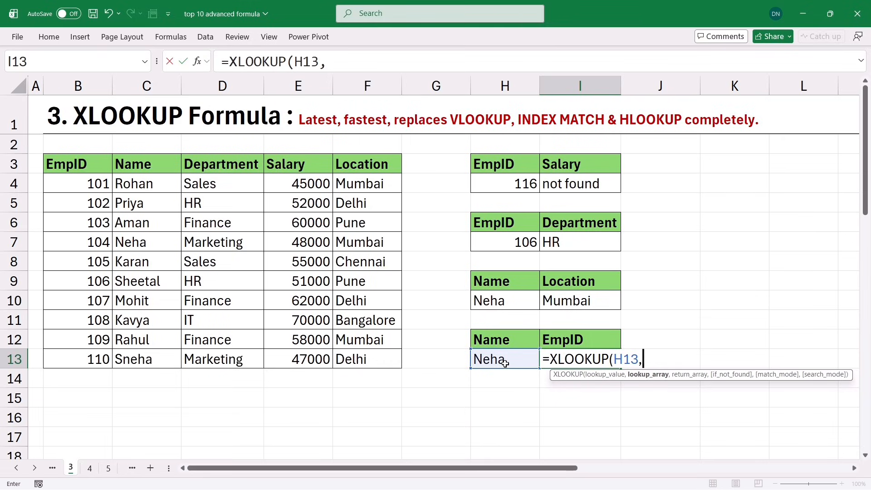
drag(148, 167, 143, 357)
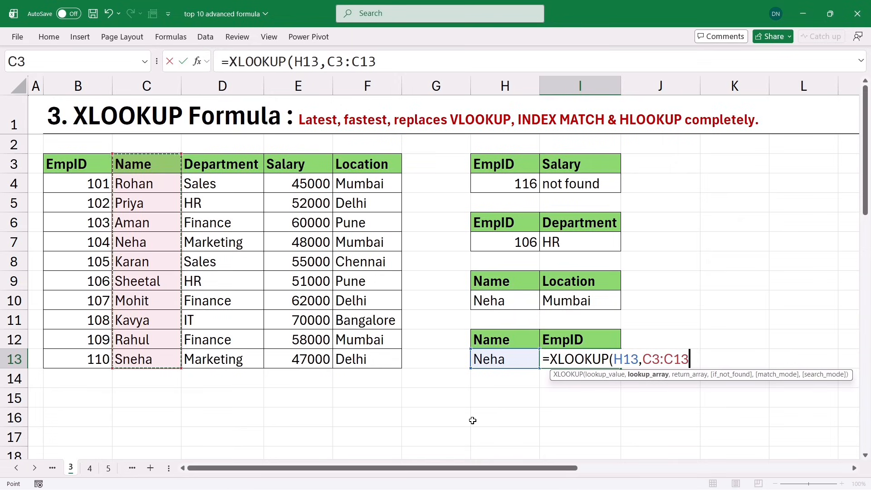
text(,)
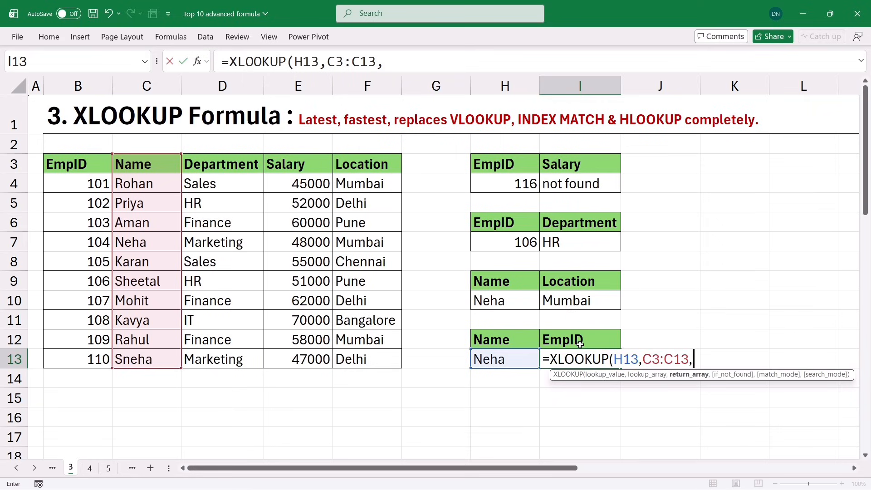
drag(57, 163, 70, 359)
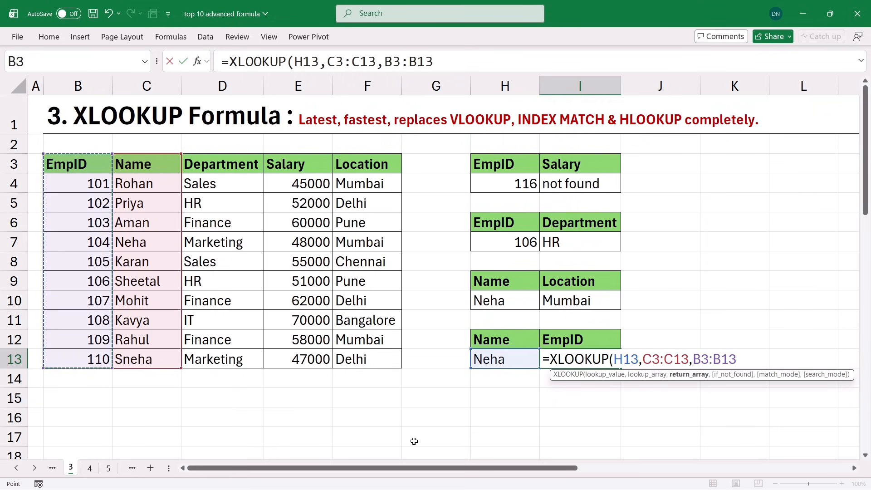
key(Return)
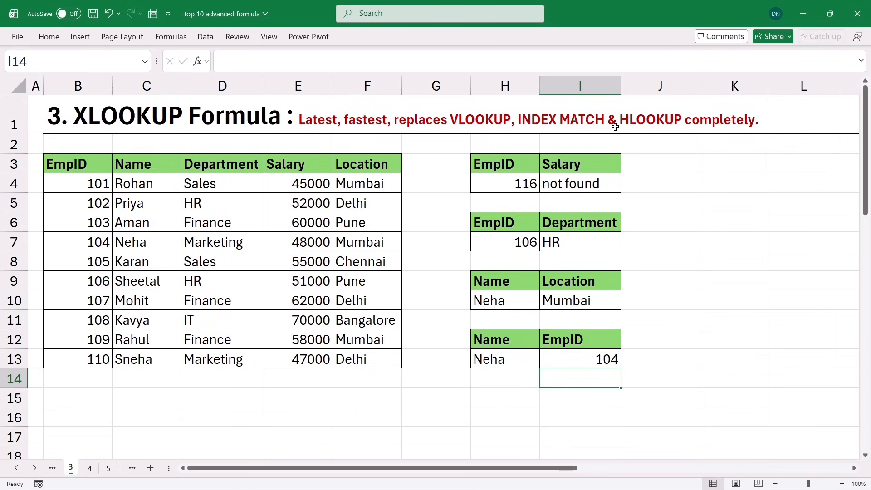
Step: Enter an XLOOKUP formula in I20 that finds H20 in B19:B29 and returns all columns from C19:F29
click(614, 263)
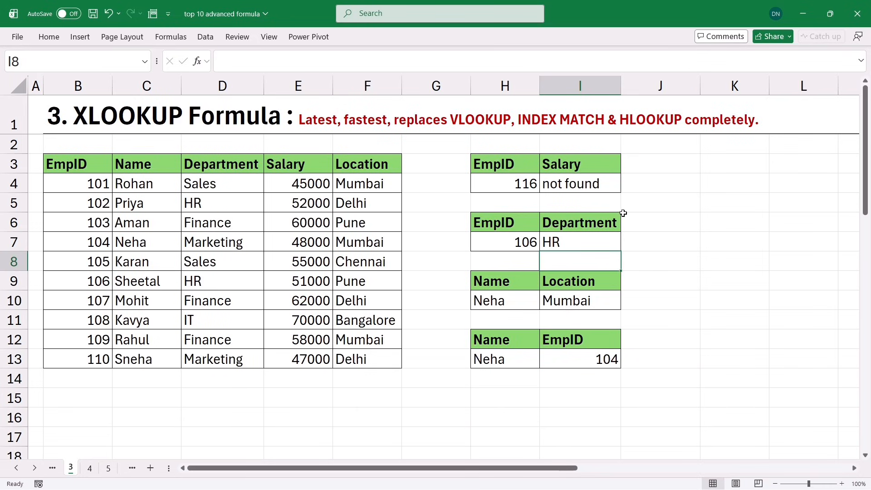
key(Page_Down)
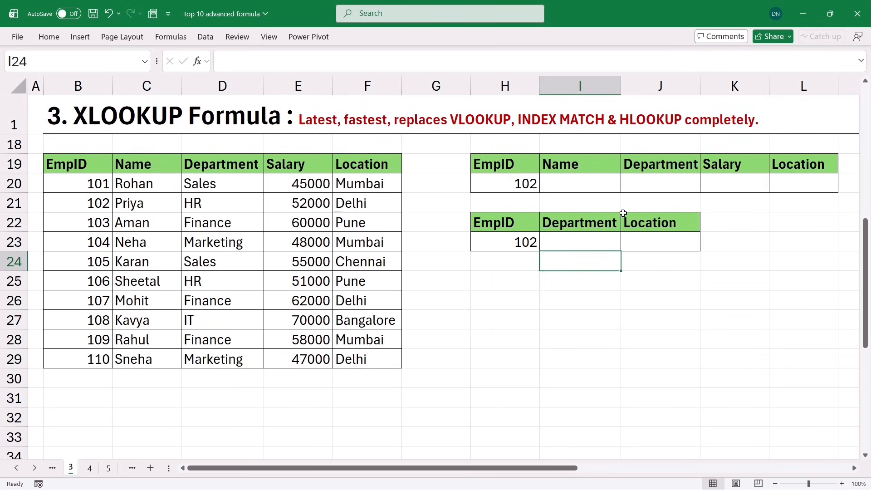
click(513, 185)
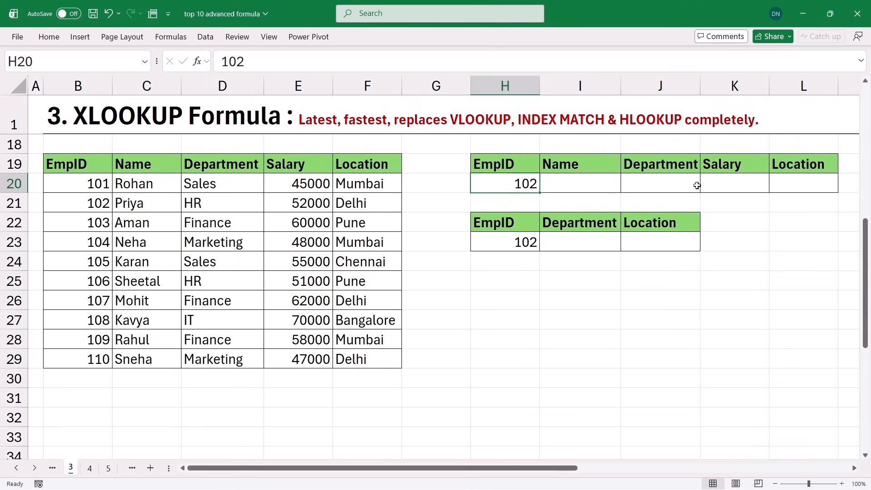
click(572, 183)
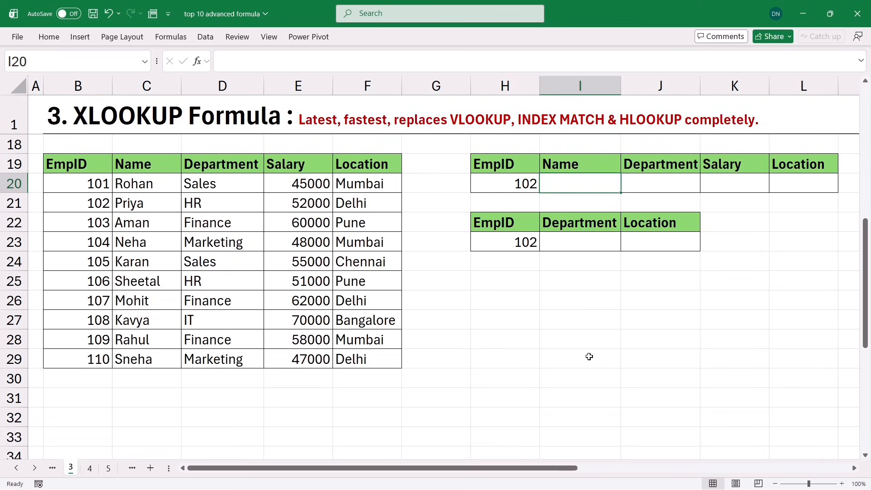
text(=xloo)
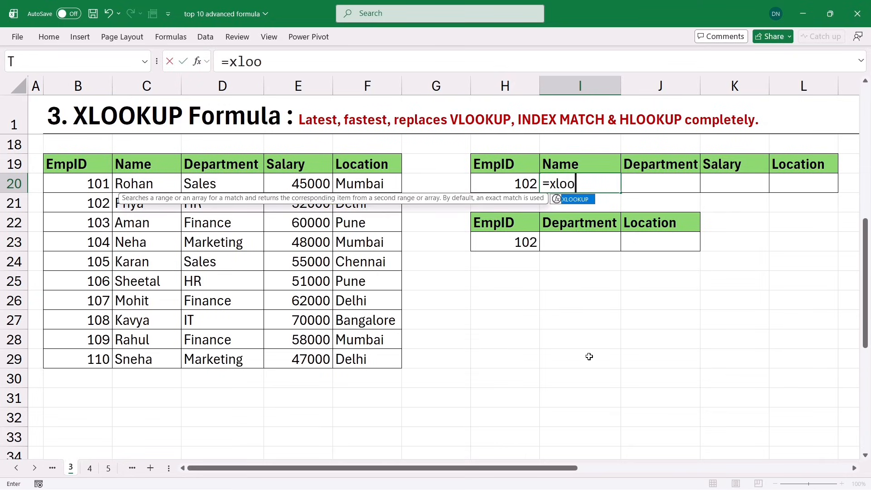
key(Tab)
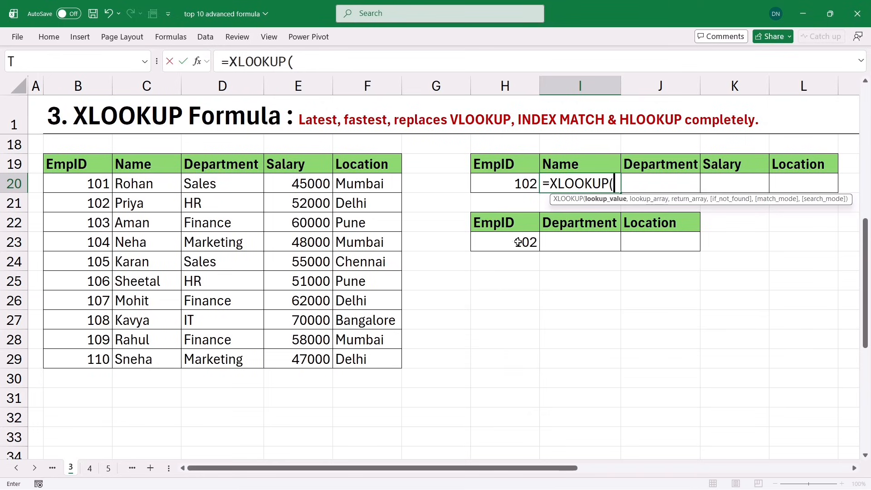
click(497, 188)
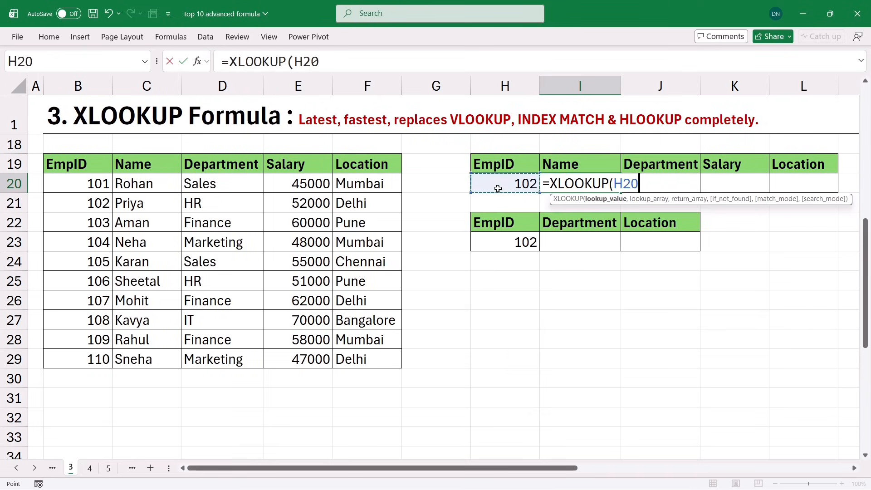
text(,)
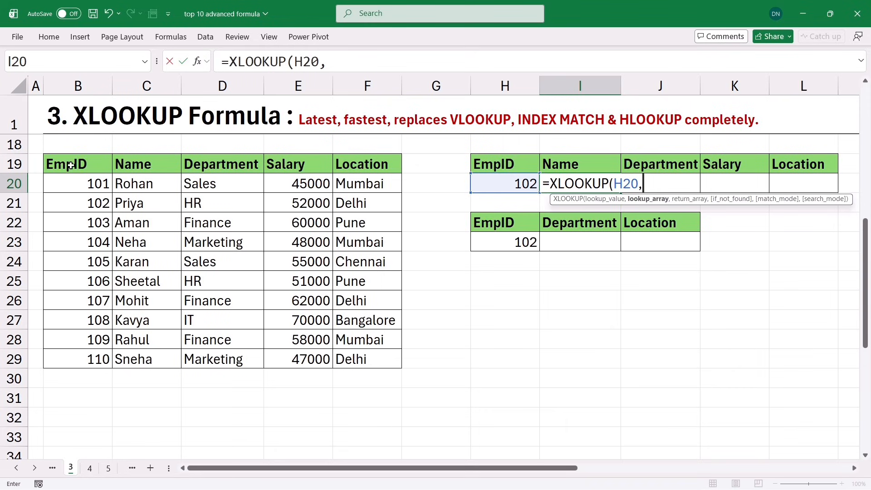
drag(72, 165, 73, 358)
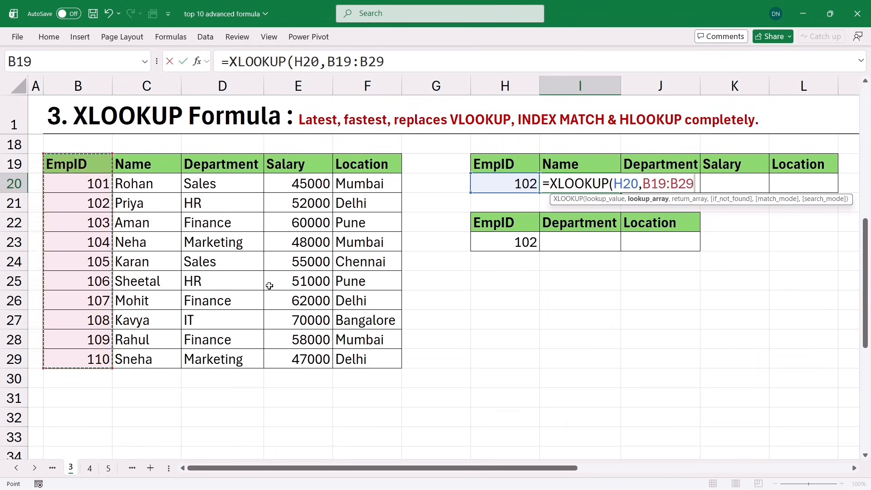
text(,)
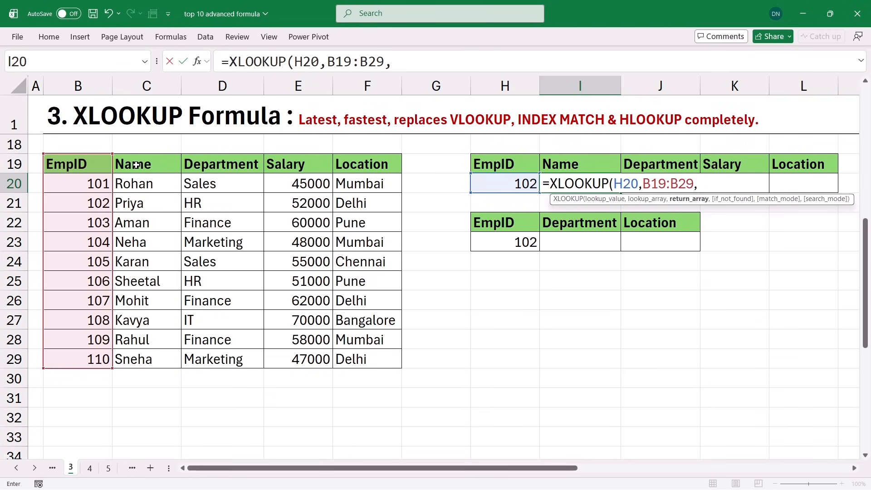
drag(138, 166, 400, 366)
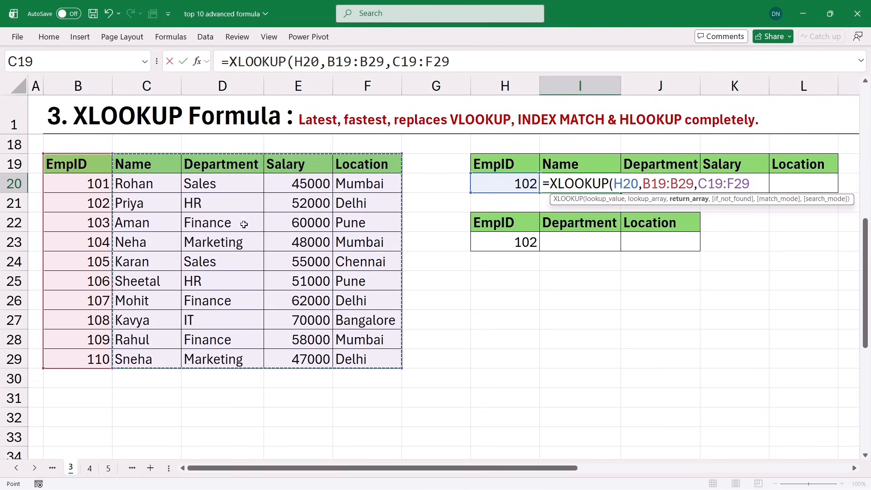
key(Return)
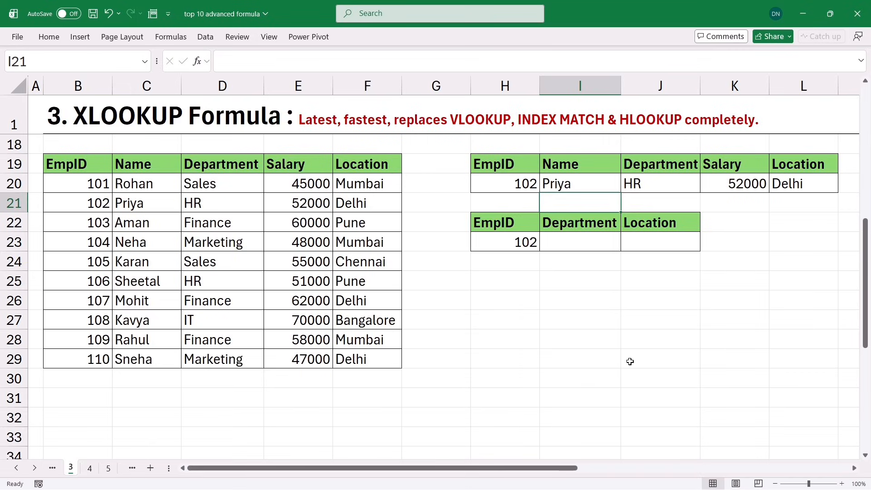
Step: Compare the adjacent Name to Location columns of the source table with the non-adjacent Department and Location columns requested in I22:J22
click(145, 164)
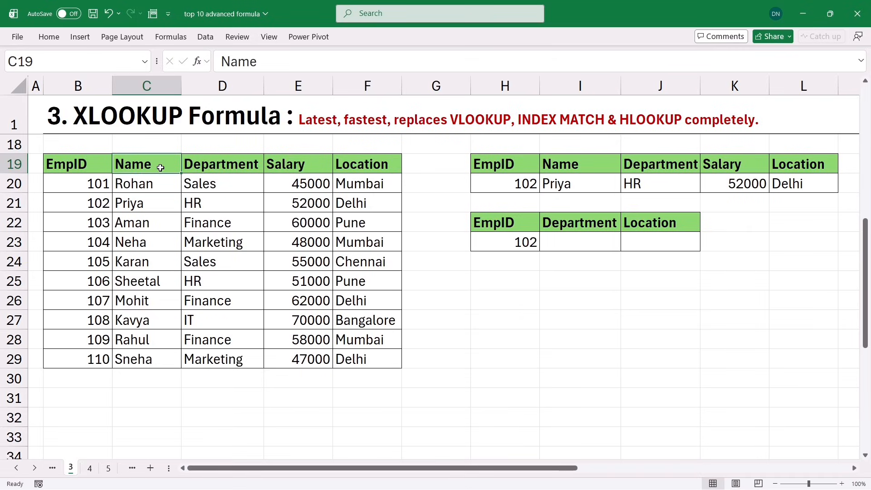
drag(160, 167, 358, 361)
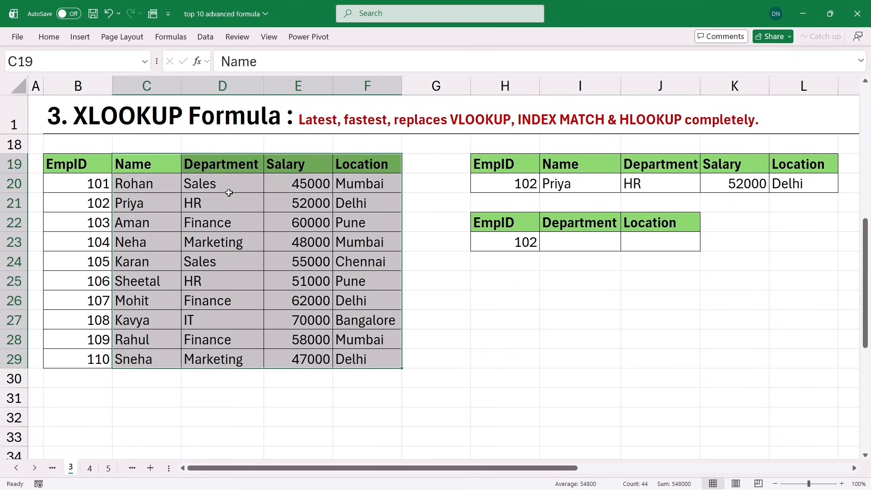
click(212, 170)
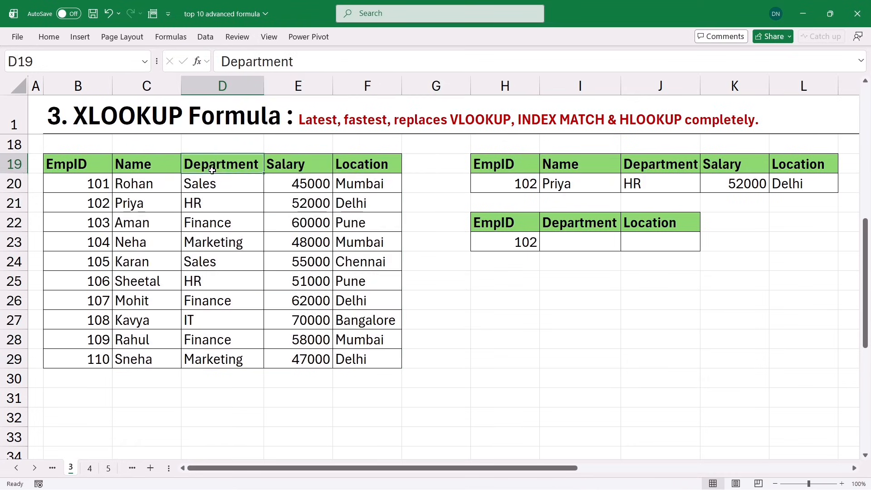
drag(212, 170, 233, 302)
drag(362, 170, 363, 302)
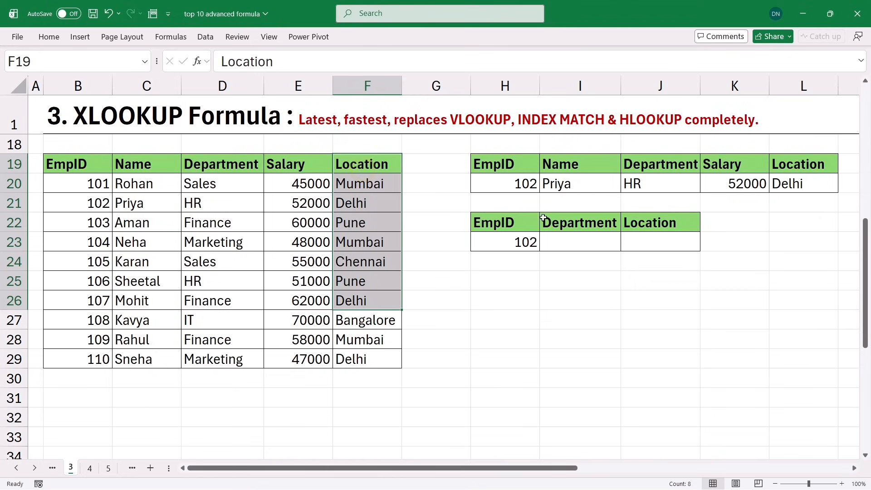
drag(619, 218, 692, 343)
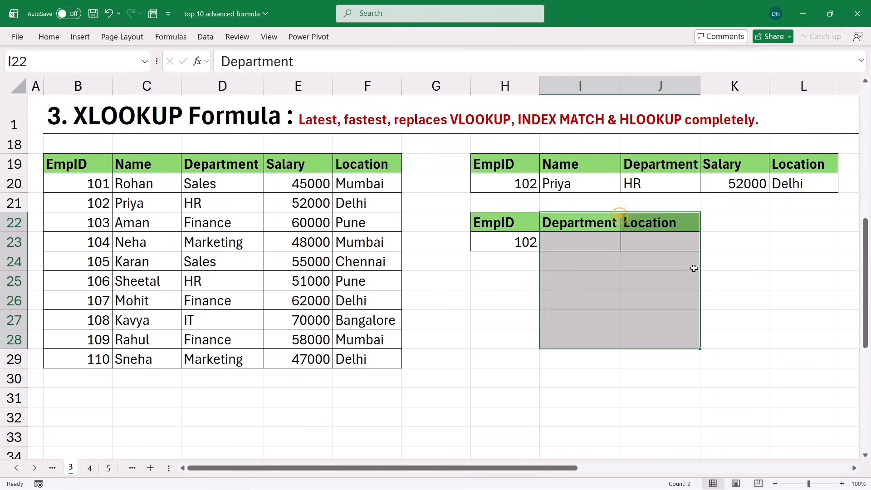
drag(791, 242, 803, 340)
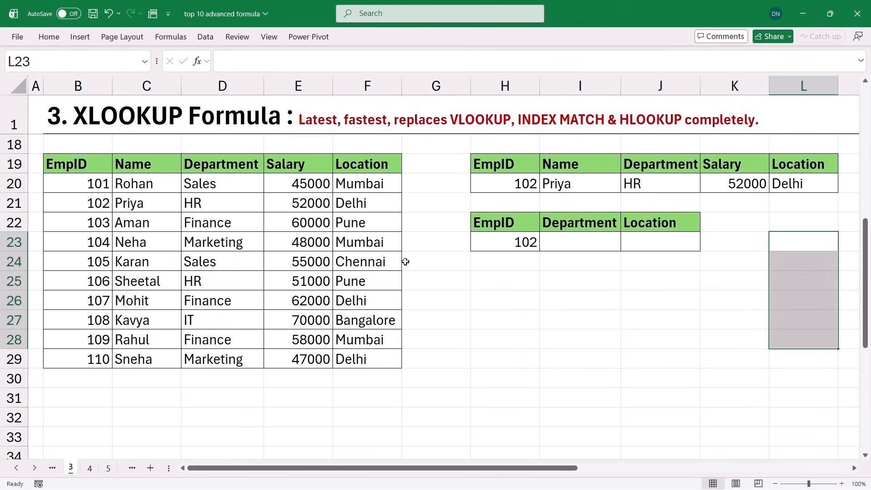
click(557, 243)
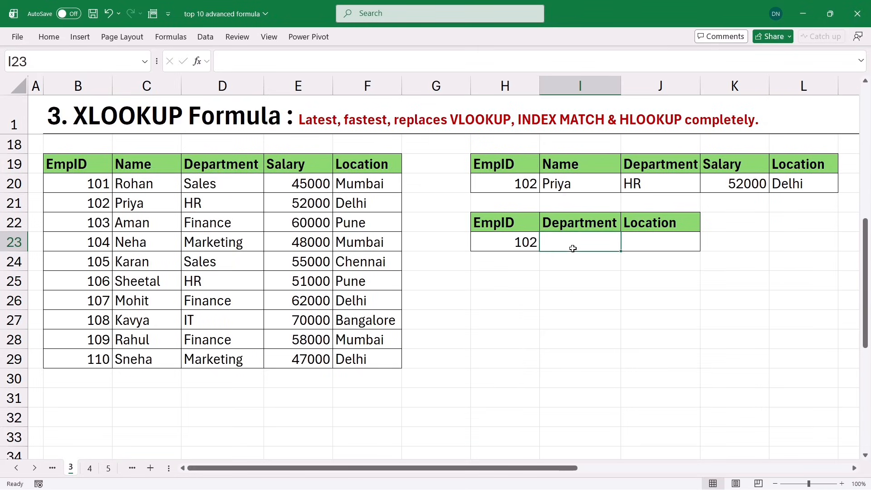
drag(220, 166, 222, 320)
drag(351, 185, 352, 281)
drag(306, 191, 305, 300)
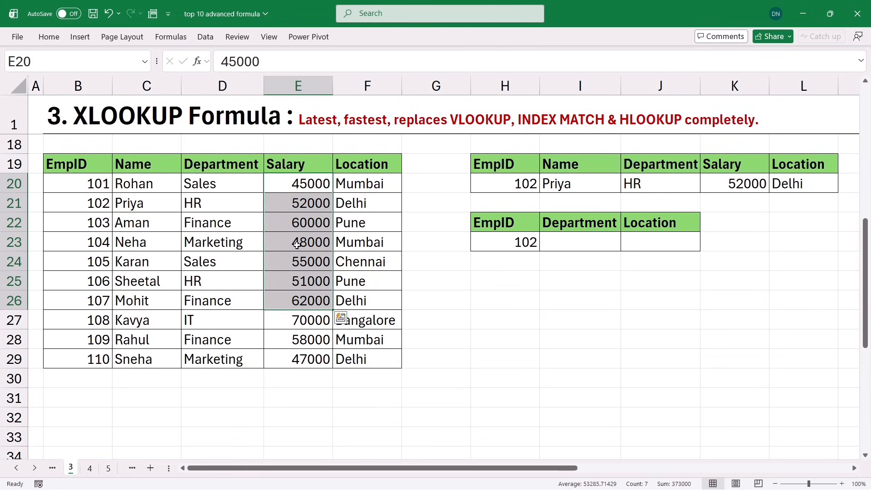
drag(149, 184, 150, 281)
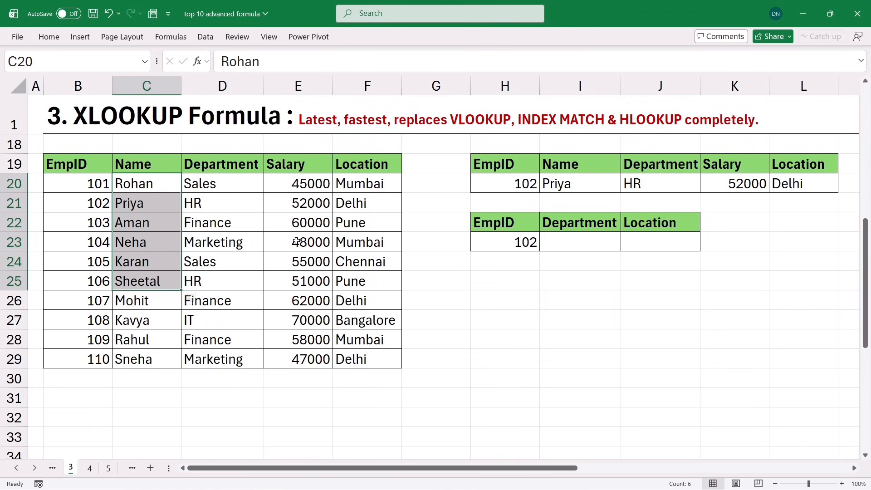
drag(233, 203, 241, 300)
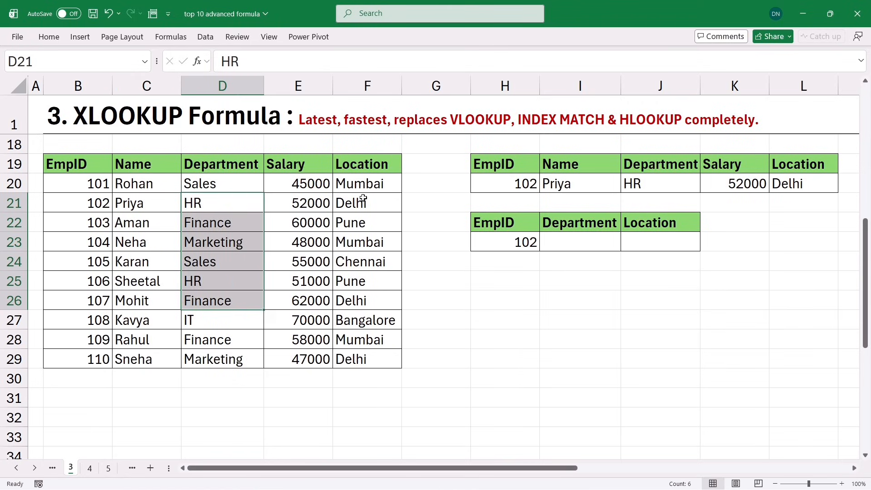
drag(361, 196, 383, 339)
Step: Begin an XLOOKUP formula in I23 that looks up H23 in the EmpID range B19:B29
click(575, 242)
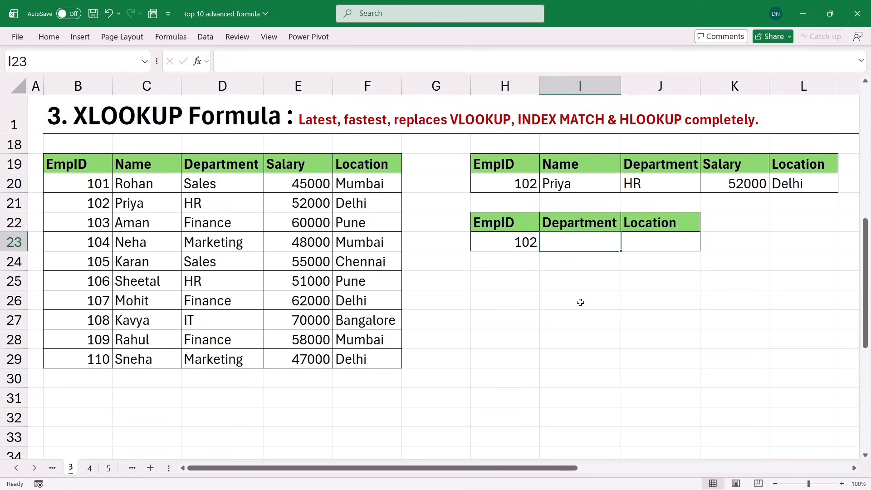
text(=xloo)
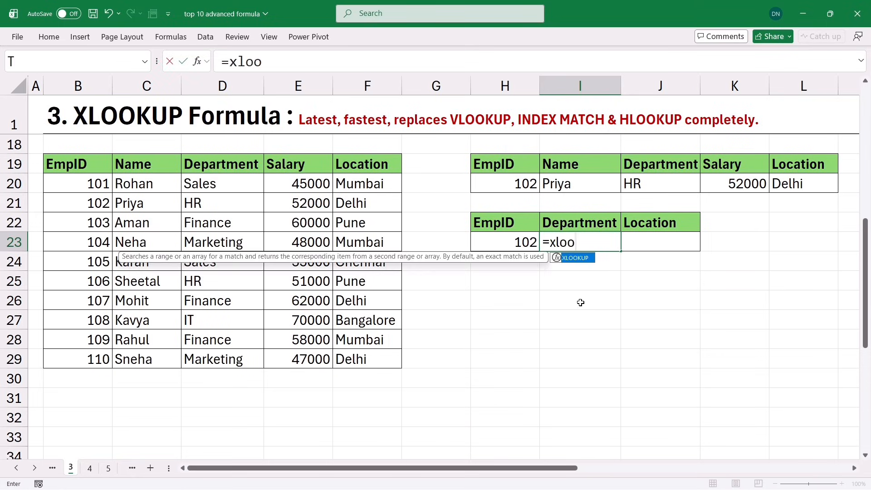
key(Tab)
click(500, 247)
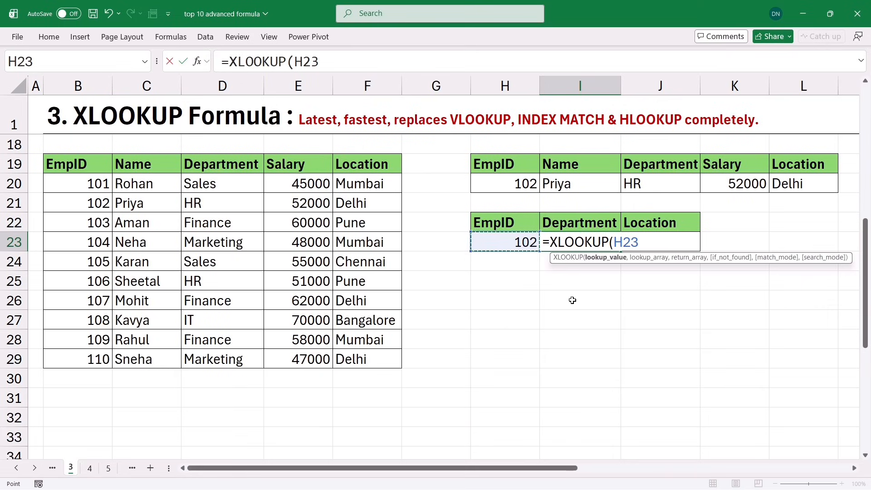
text(,)
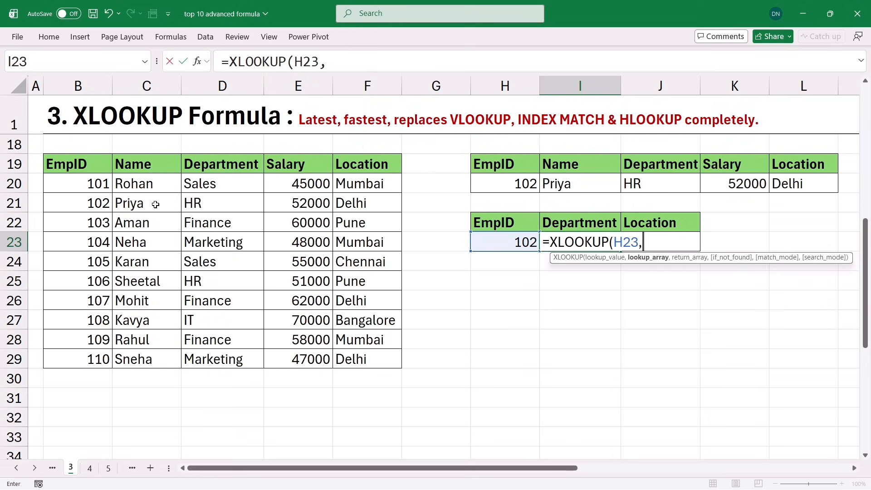
click(80, 169)
drag(80, 169, 91, 355)
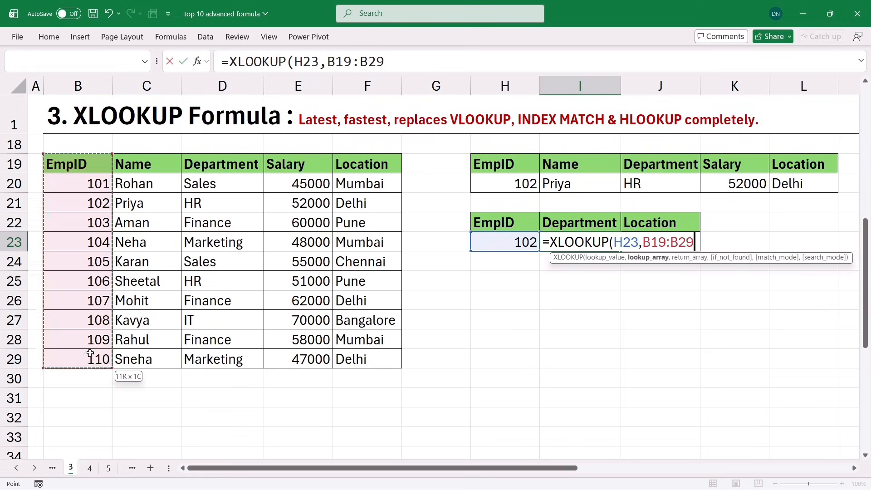
text(,)
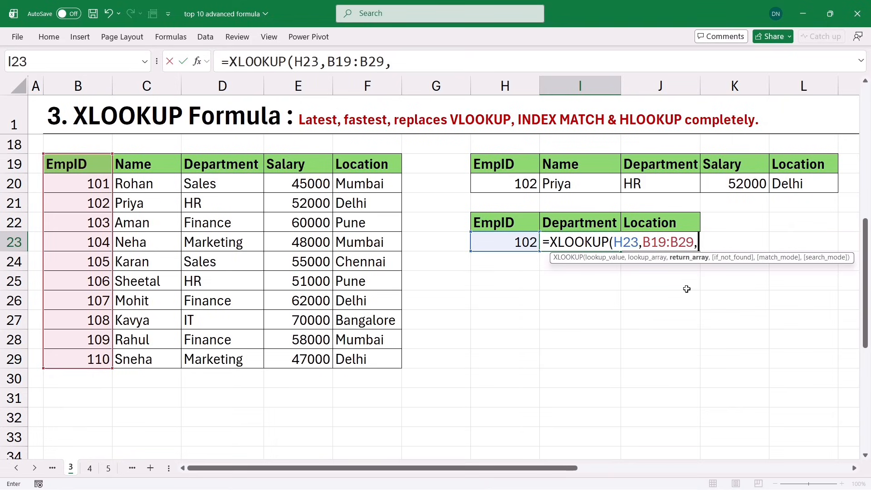
Step: Complete the I23 formula with CHOOSE({1,2},D19:D29,F19:F29) as the return array to return Department and Location together
text(choo)
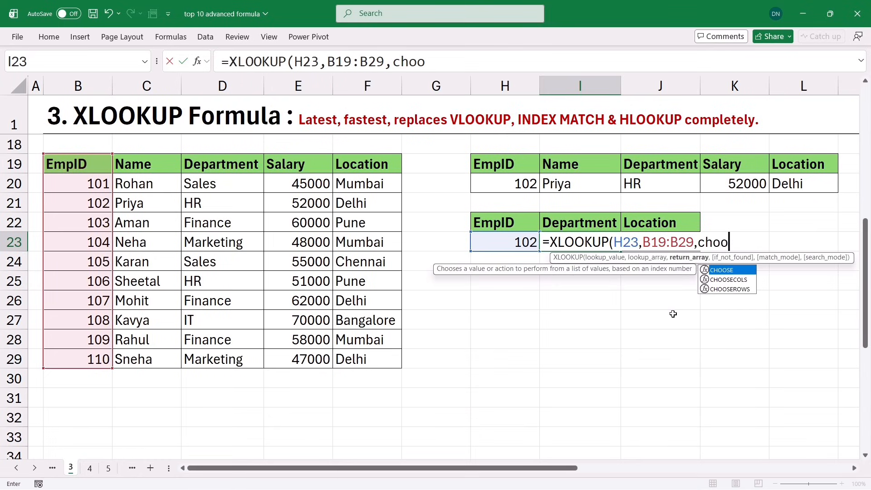
key(Tab)
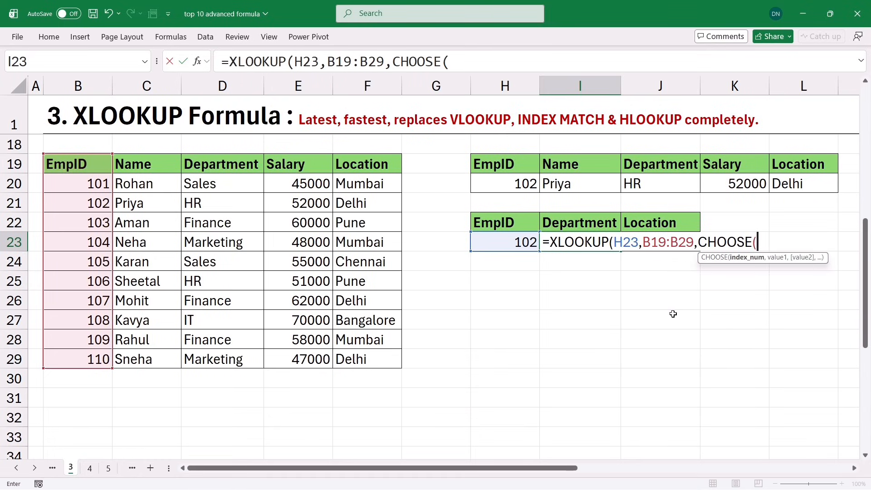
text({)
text(1,2},)
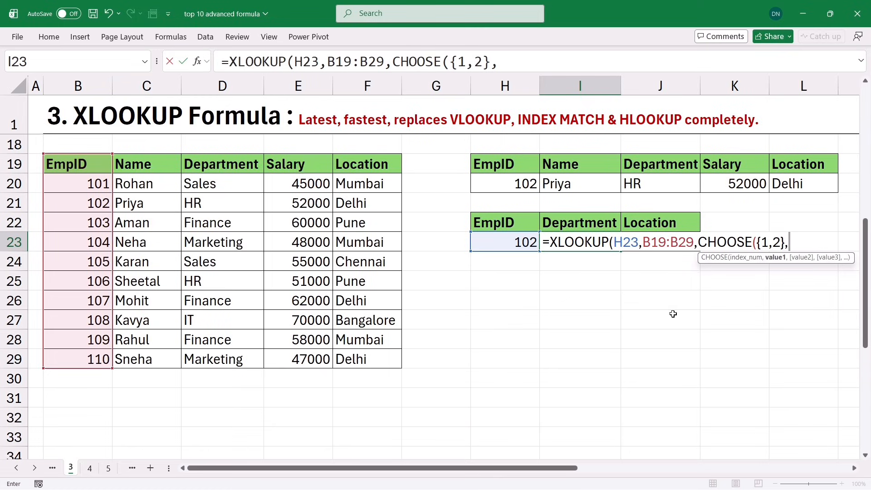
drag(213, 165, 234, 359)
text(,)
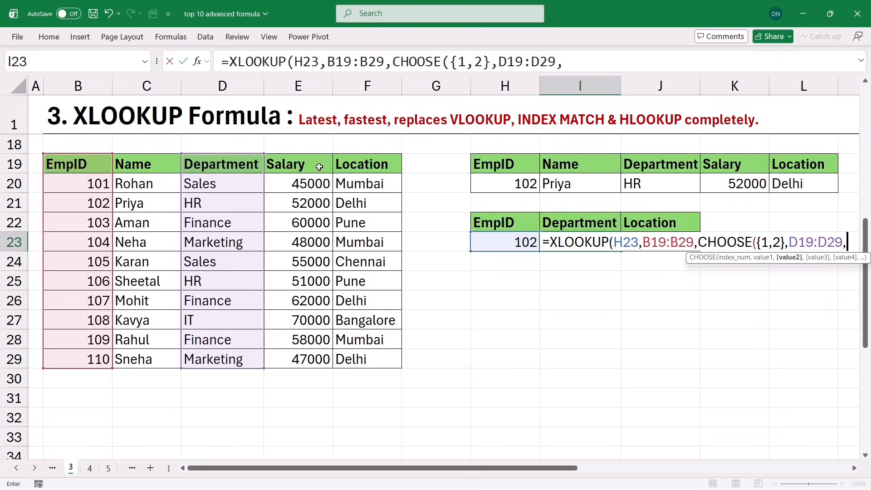
mouse_move(369, 166)
mouse_down()
mouse_move(395, 226)
mouse_move(398, 381)
mouse_up()
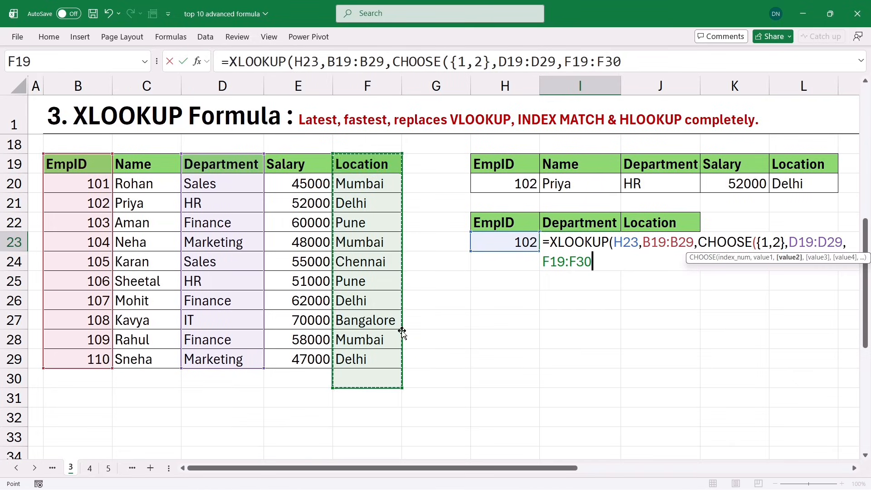
drag(360, 169, 374, 357)
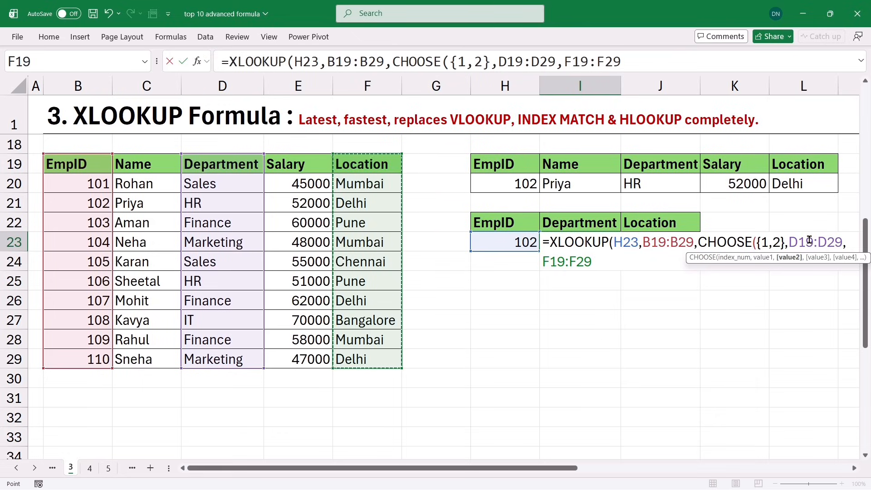
click(577, 261)
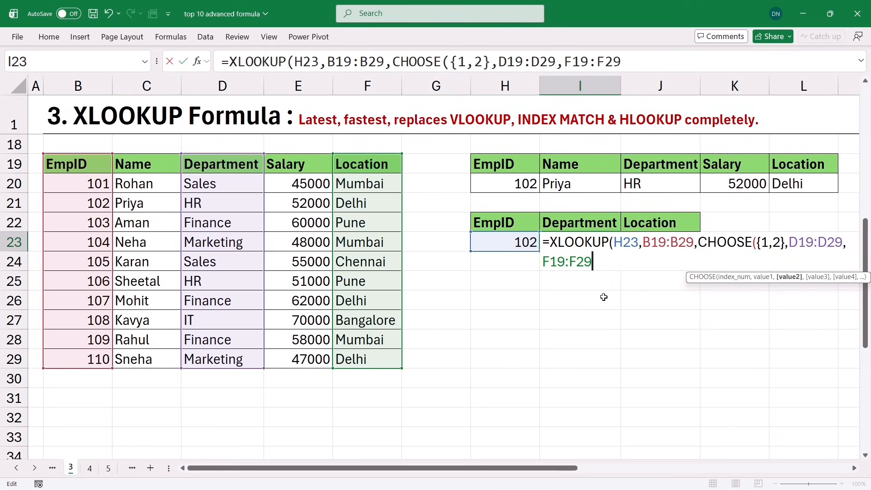
text())
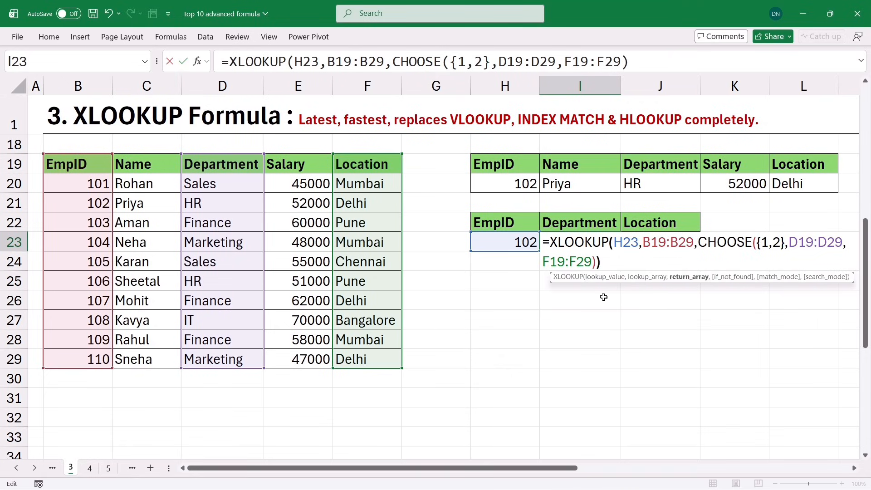
text())
key(Return)
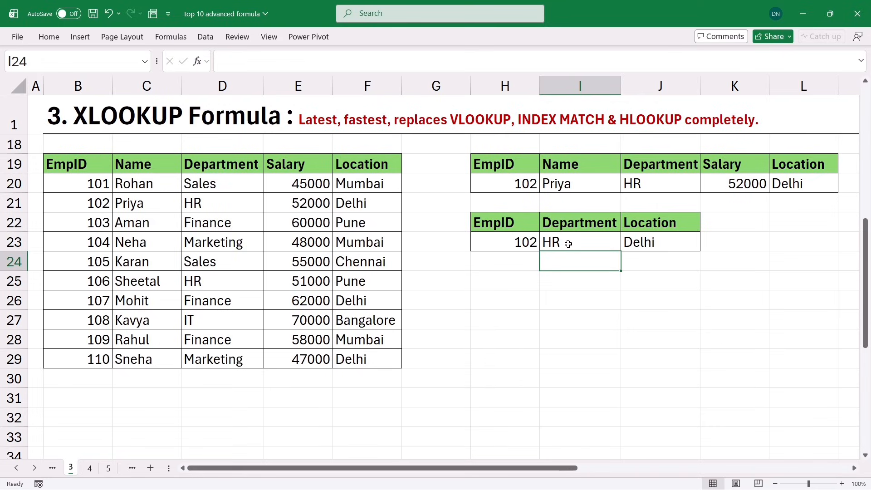
Step: Check the returned values against the source Department and Location columns, and set the lookup EmpID in H23 to 107
drag(203, 164, 218, 300)
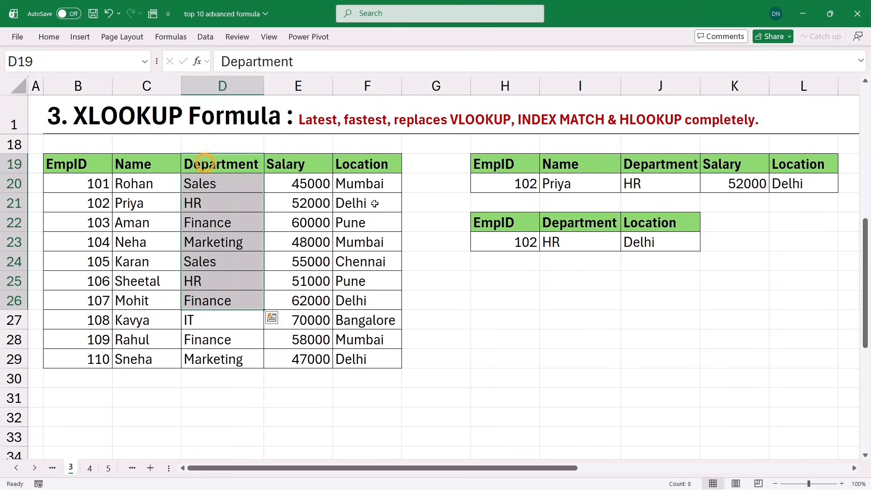
drag(379, 177, 372, 281)
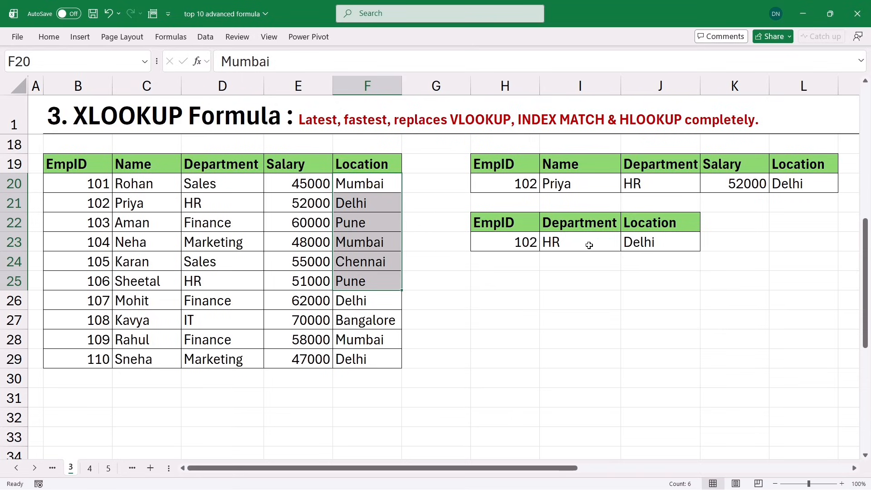
click(518, 242)
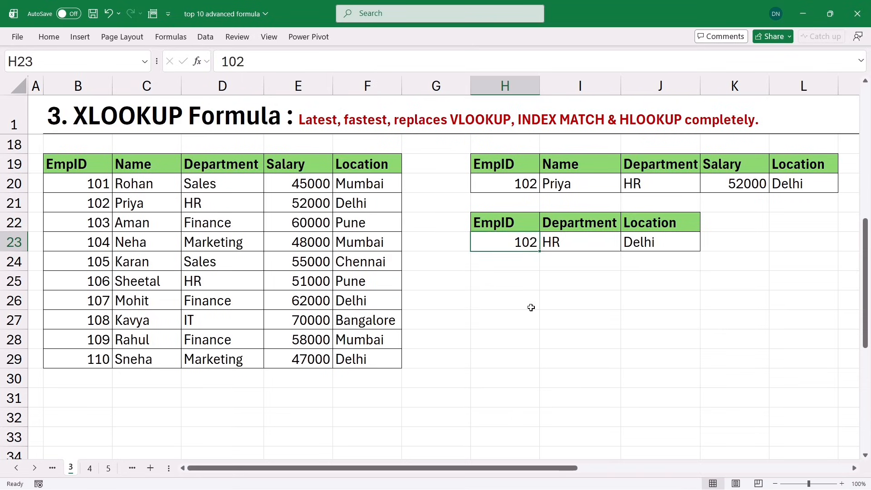
text(107)
key(Return)
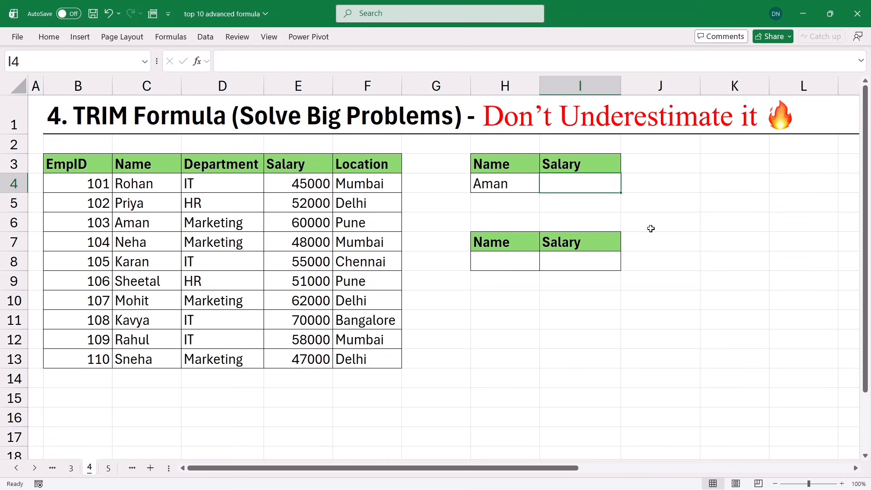
Step: On sheet 4, enter =VLOOKUP(H4,C3:F13,3,0) in I4 and check it against the name and salary in row 6
text(=vloo)
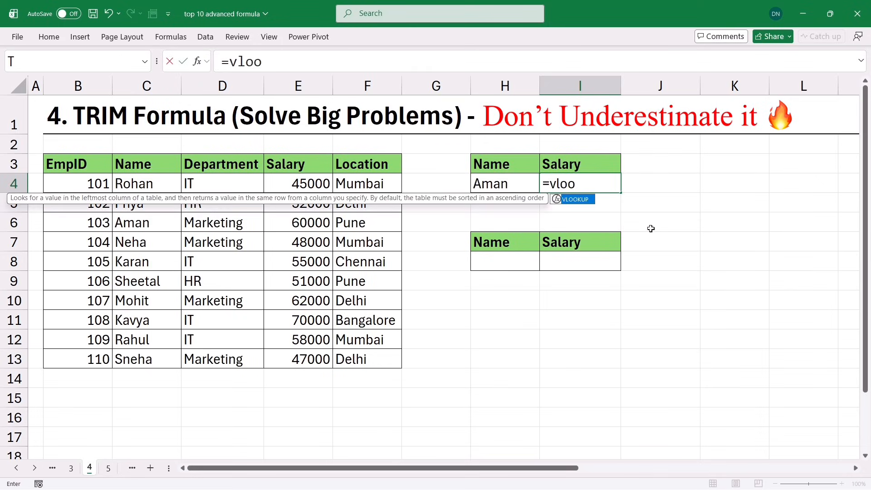
key(Tab)
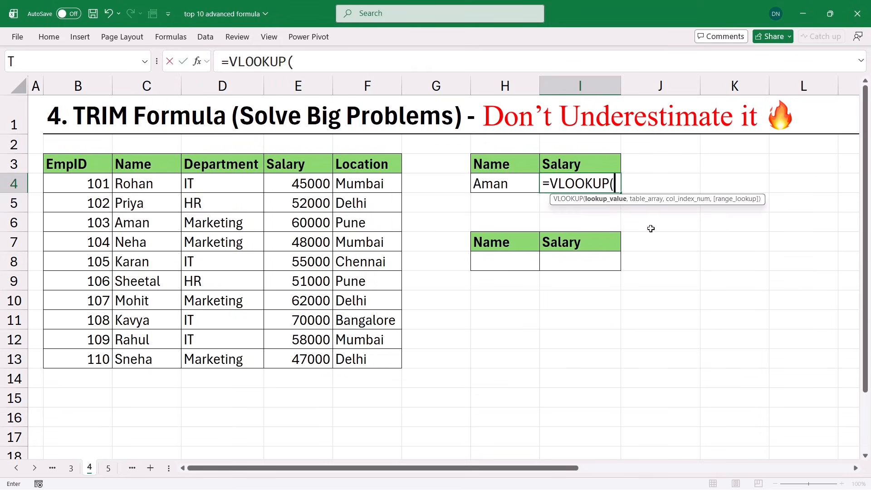
click(490, 185)
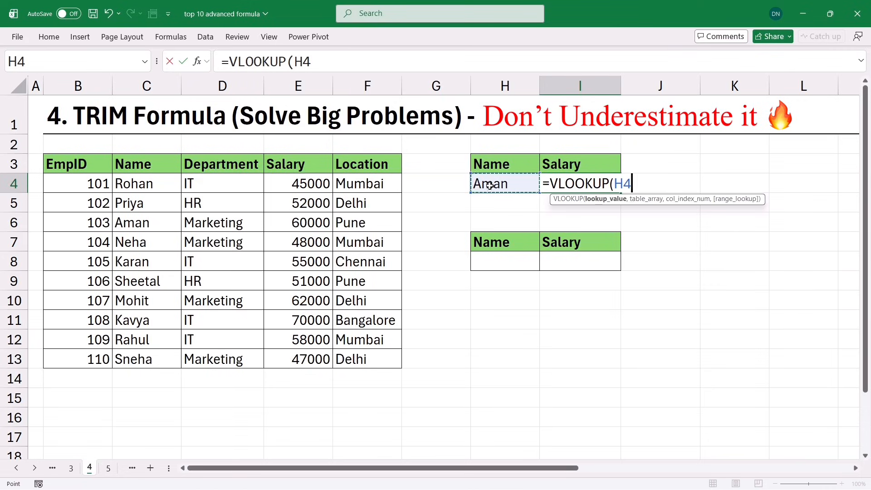
text(,)
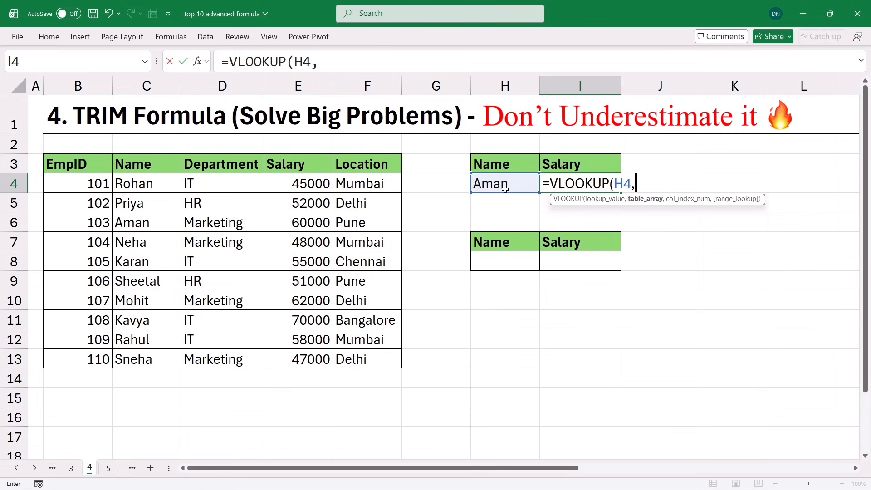
drag(135, 166, 368, 358)
text(,)
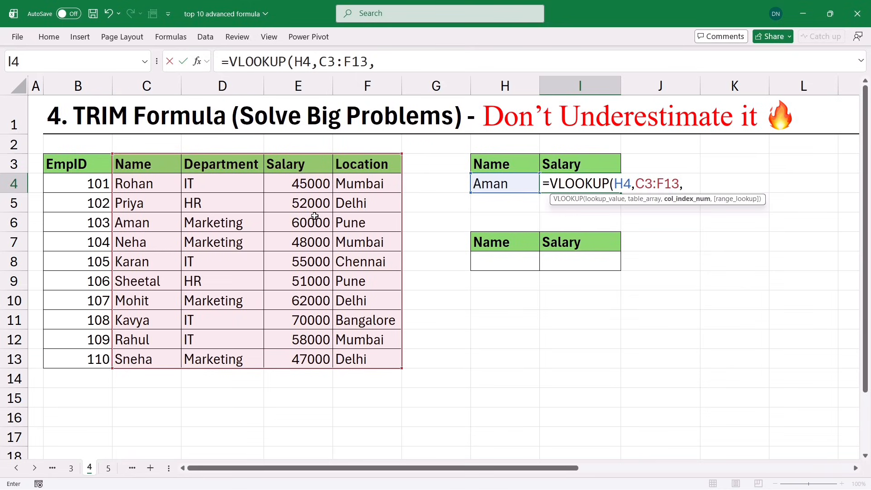
text(,0))
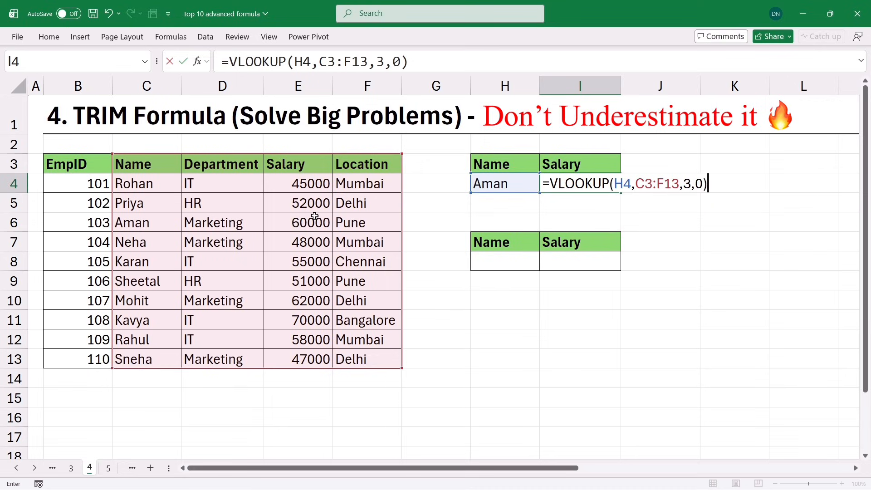
key(Return)
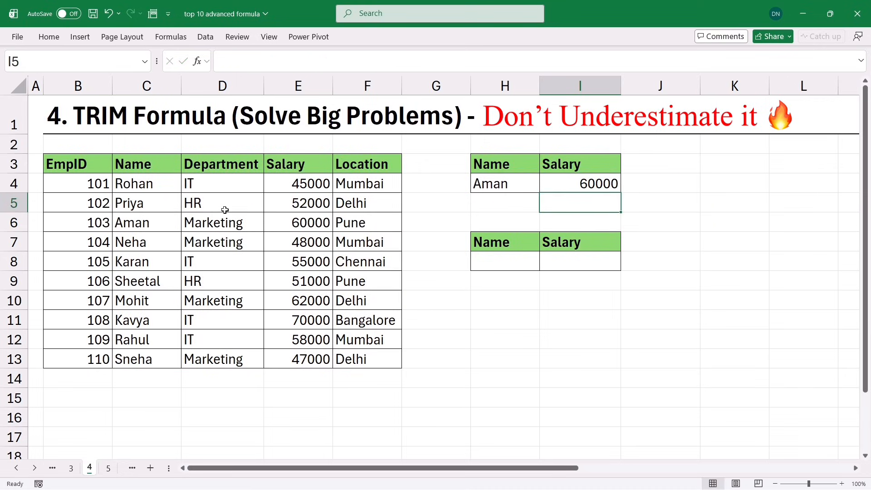
click(157, 226)
click(288, 224)
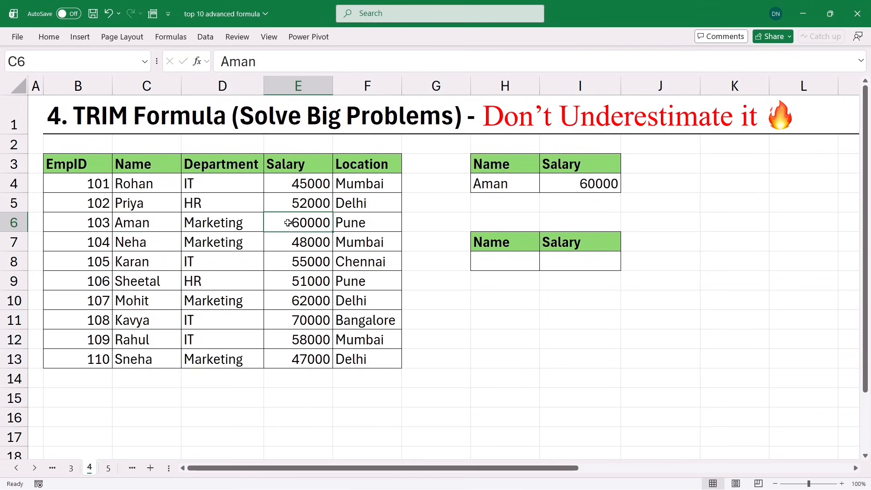
Step: Test the salary VLOOKUP by entering the employee names from rows 7, 10 and 12 in H4, one after another
click(501, 187)
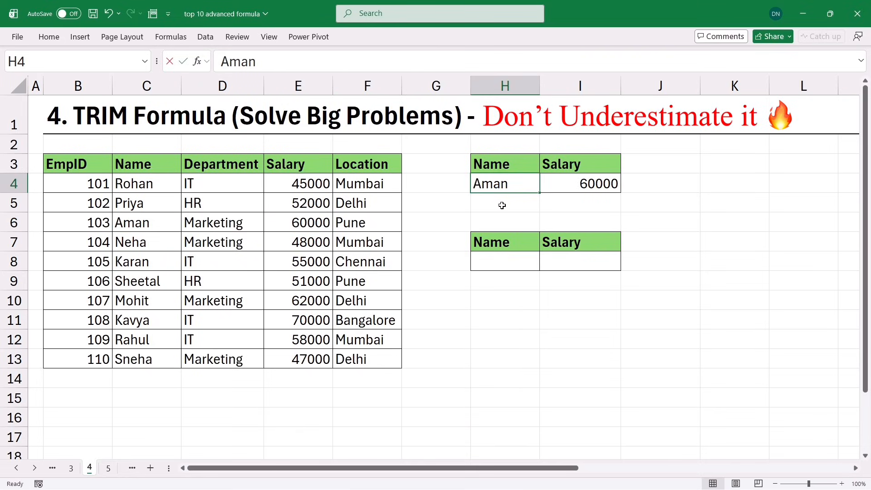
text(Neha)
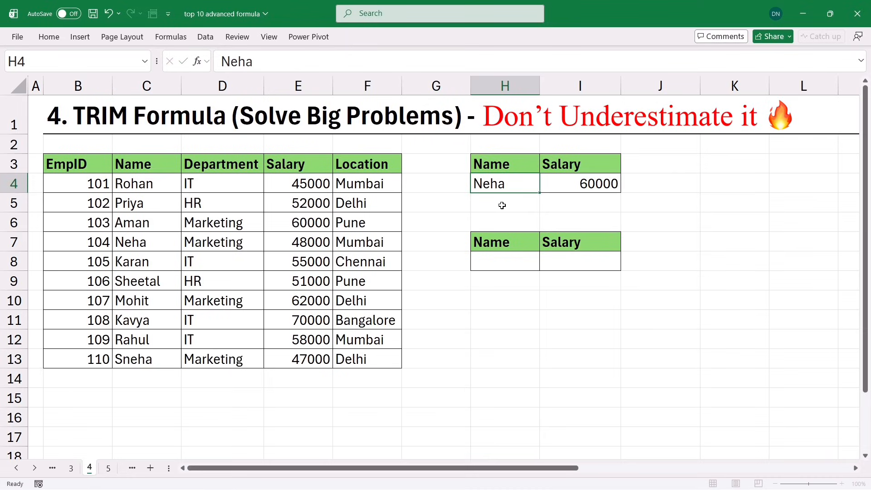
key(Return)
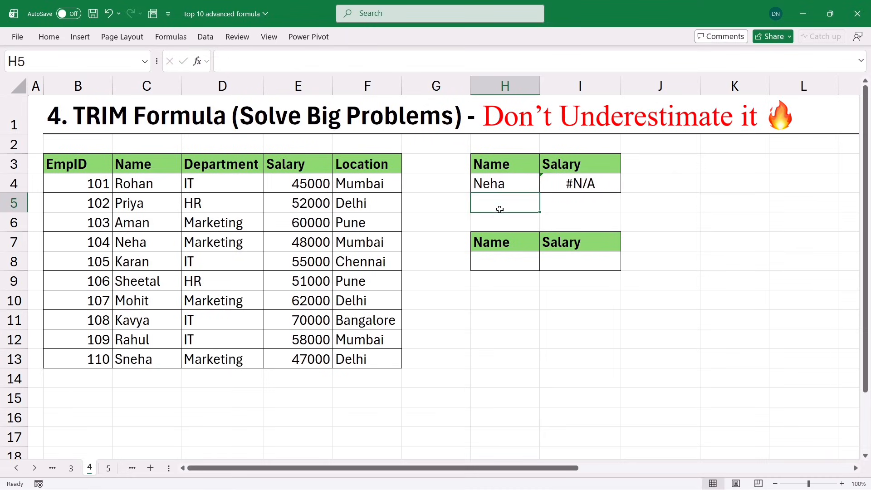
click(501, 182)
text(Moh)
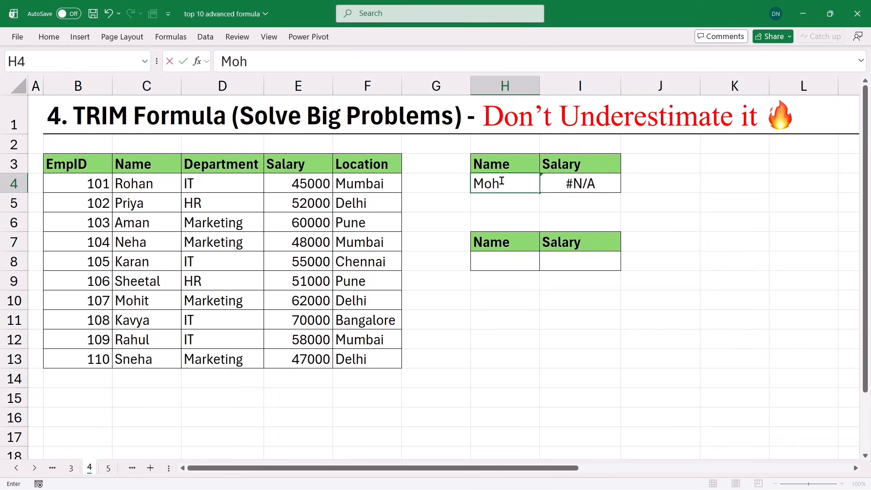
text(it)
key(Return)
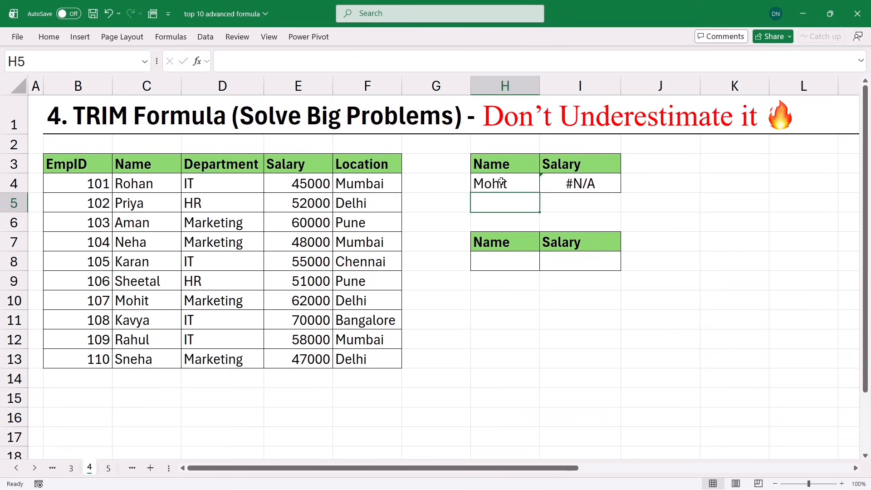
click(501, 182)
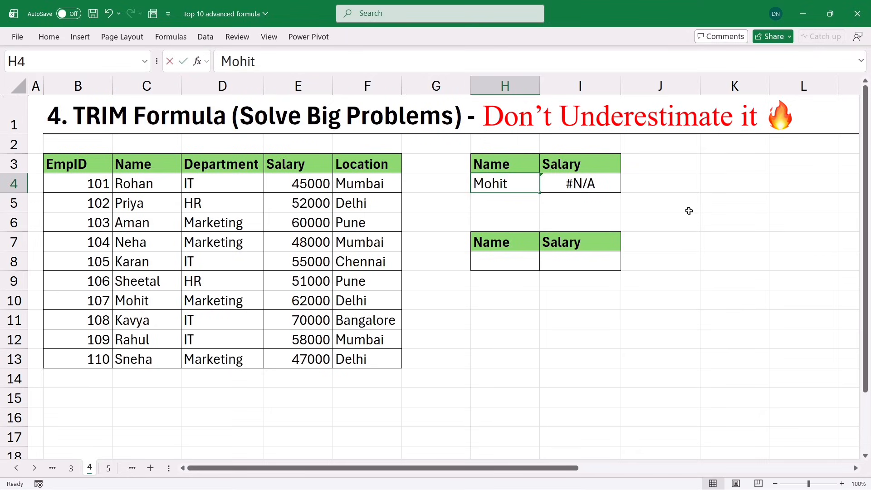
text(Rahul)
key(Return)
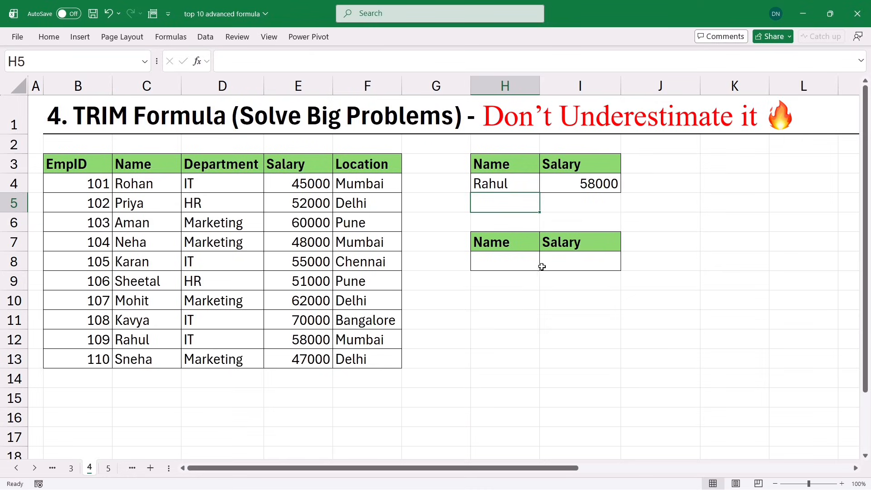
Step: Enter the employee name from row 6 in H8 and =XLOOKUP(H8,C3:C13,E3:E13) in I8 to return the salary
click(528, 261)
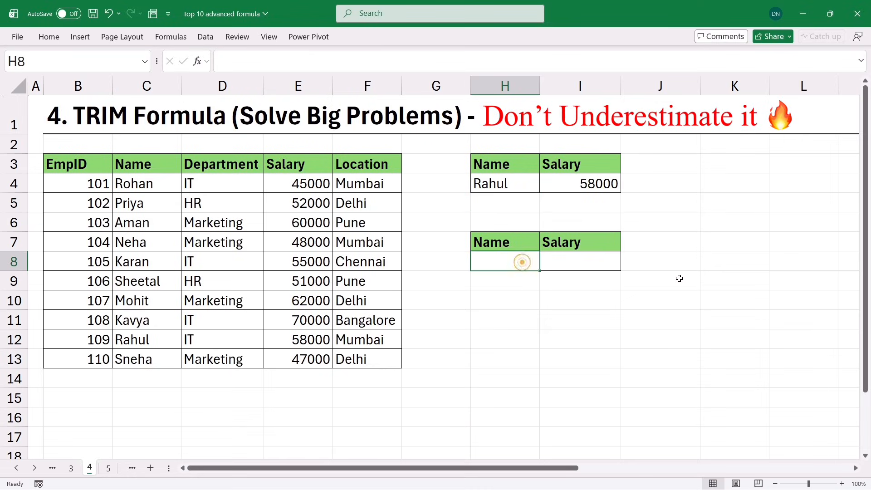
text(Aman)
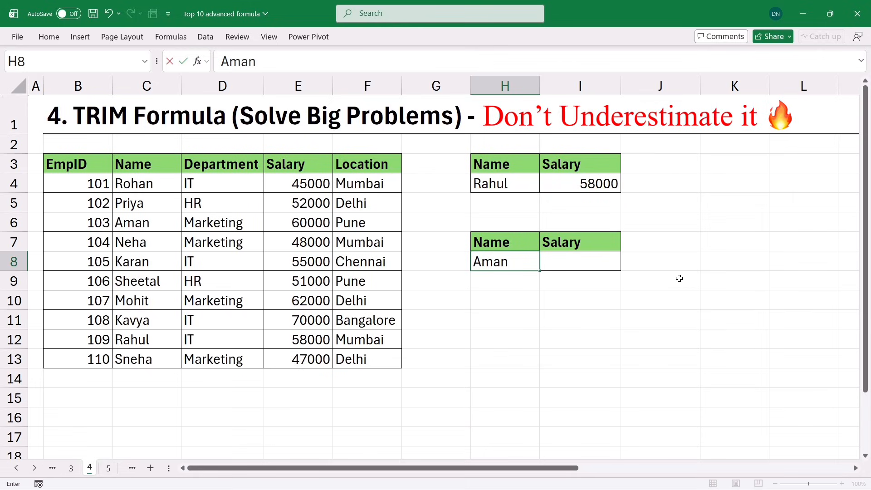
key(Tab)
text(=)
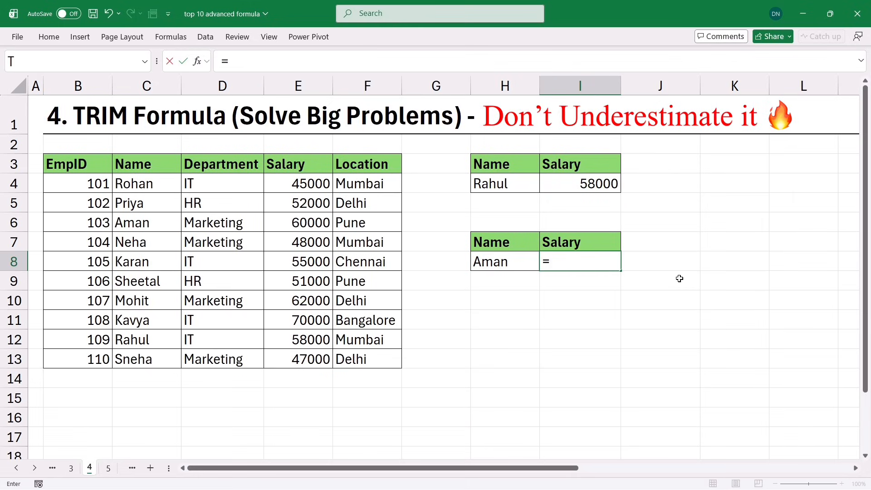
text(xloo)
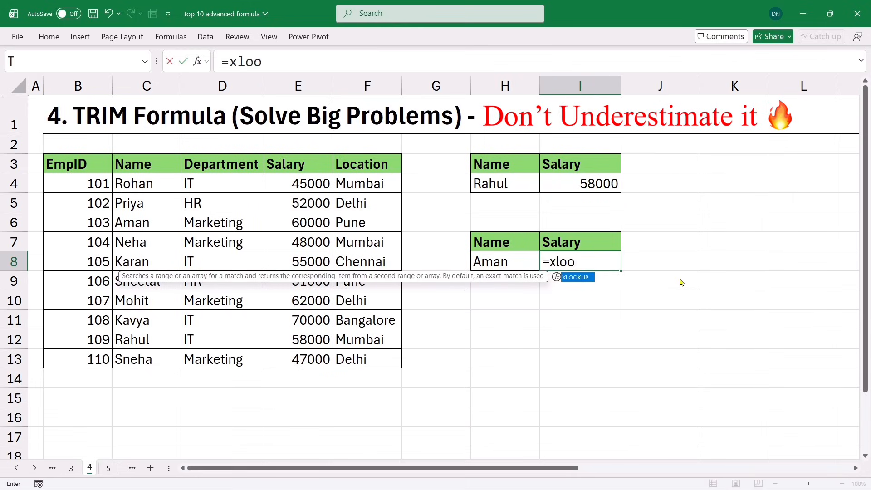
key(Tab)
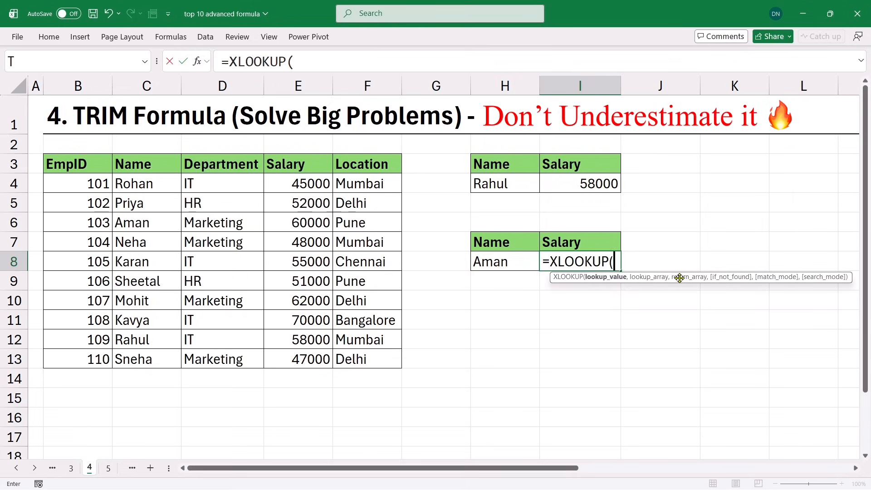
click(494, 264)
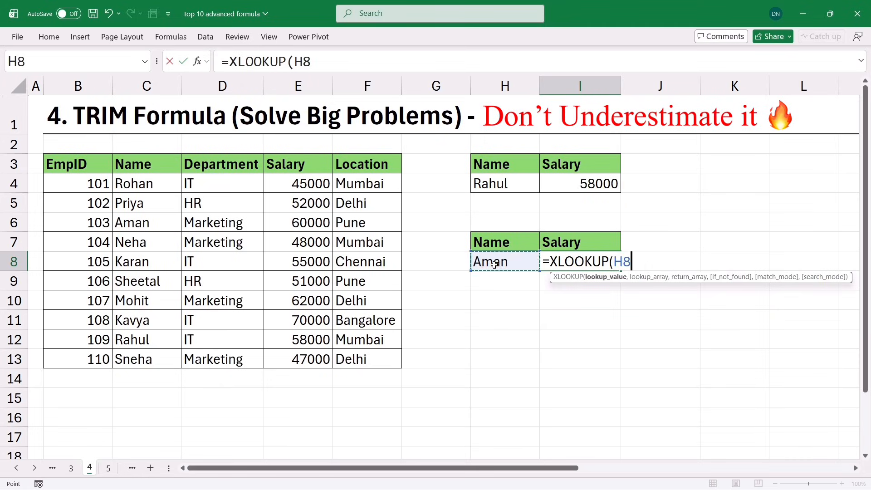
text(,)
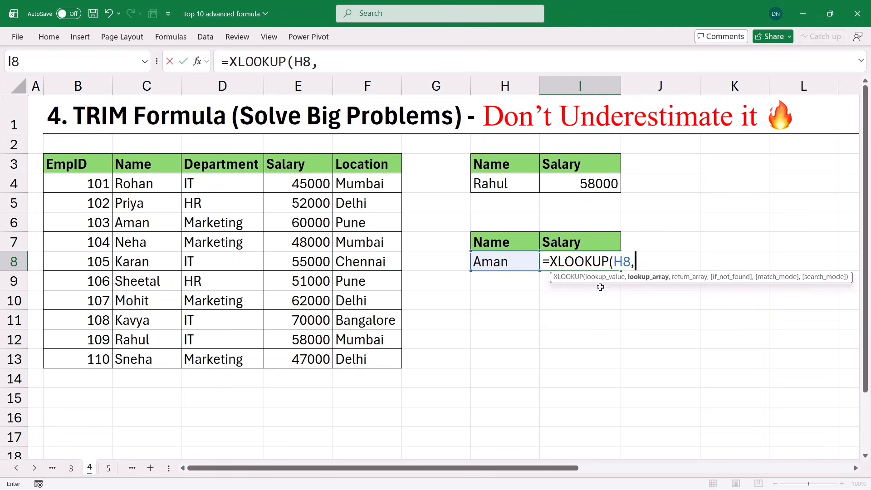
drag(143, 166, 155, 360)
text(,)
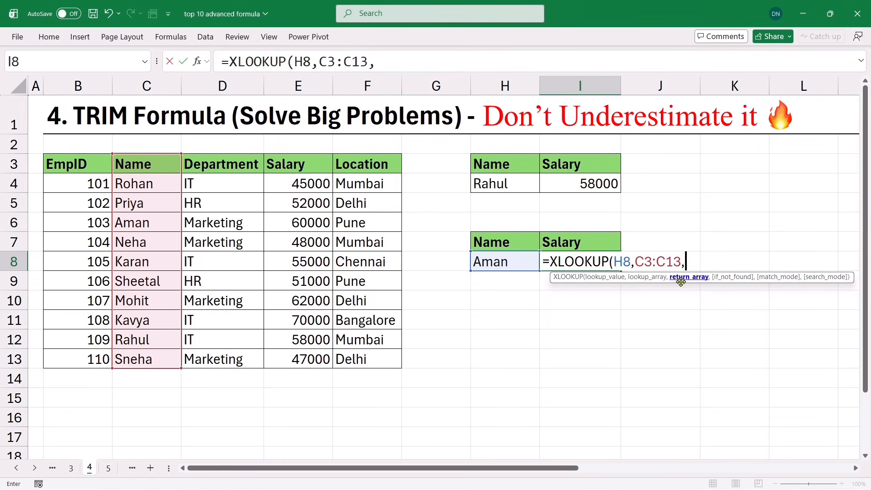
drag(322, 158, 312, 358)
key(Return)
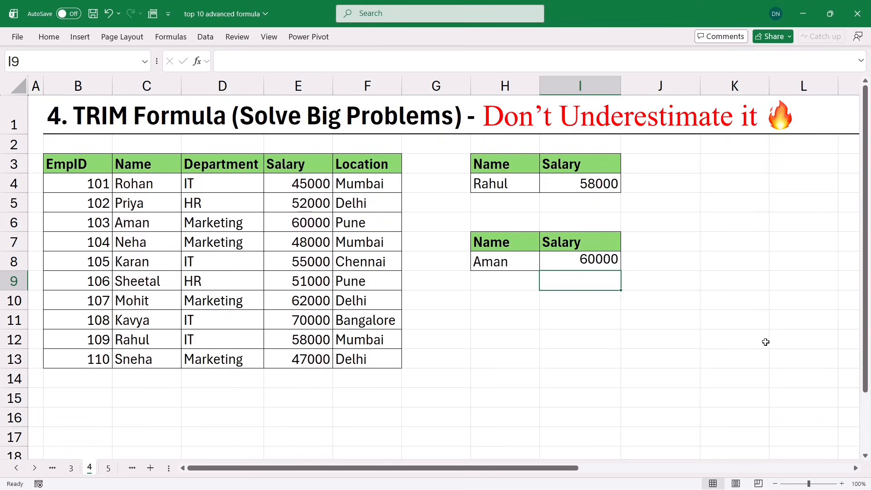
Step: Test the salary XLOOKUP by entering the row 7 name in H8, followed by the row 10 name in capitals
click(499, 268)
text(Neha)
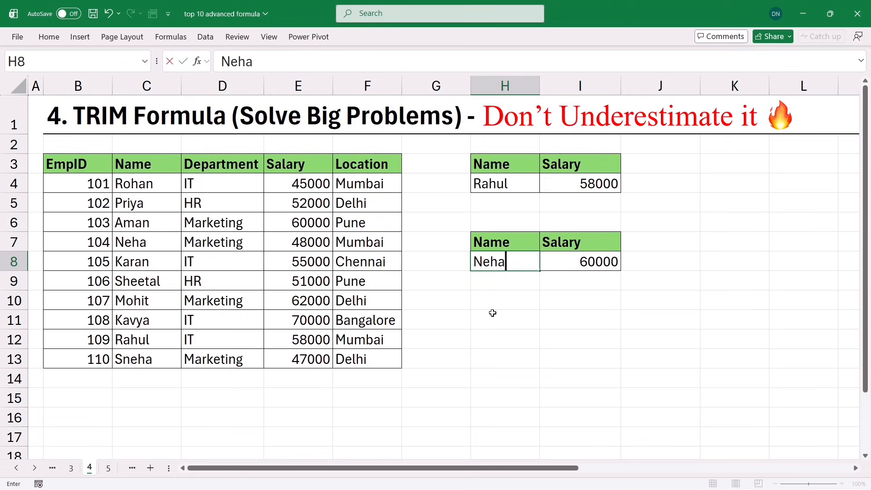
key(Return)
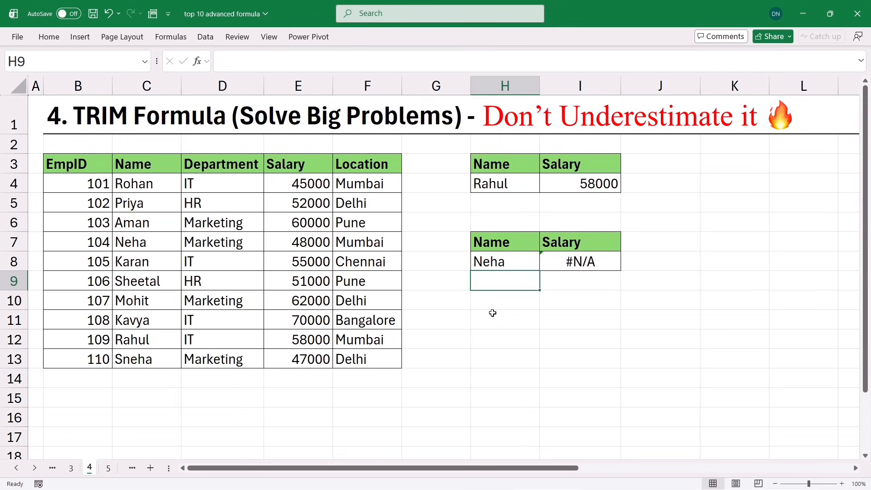
click(499, 262)
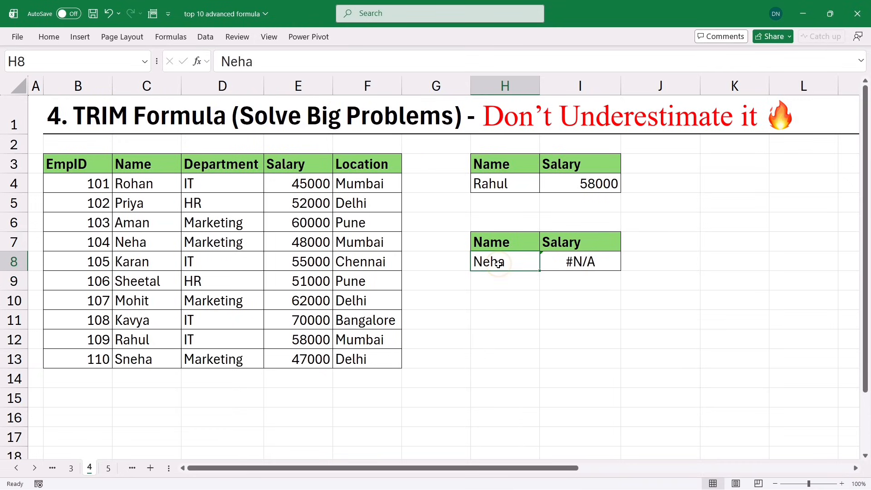
double_click(498, 263)
key(BackSpace)
key(Delete)
key(Delete)
key(Delete)
text(MOHIT)
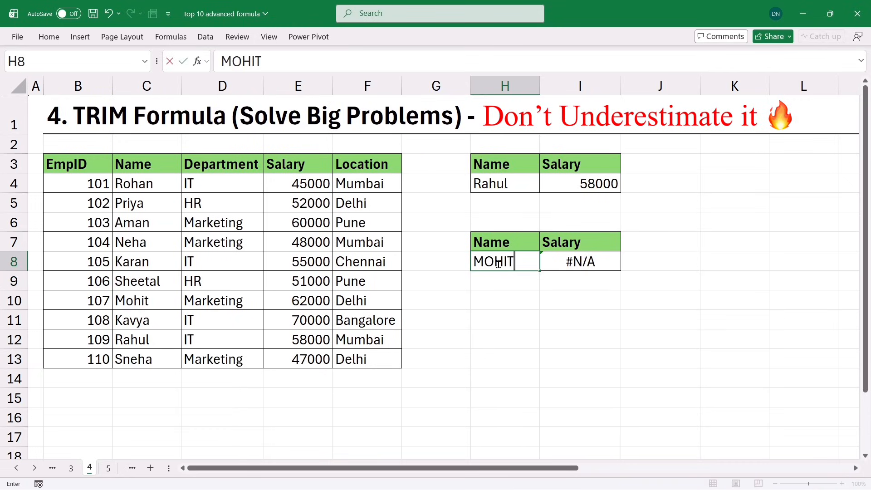
key(Return)
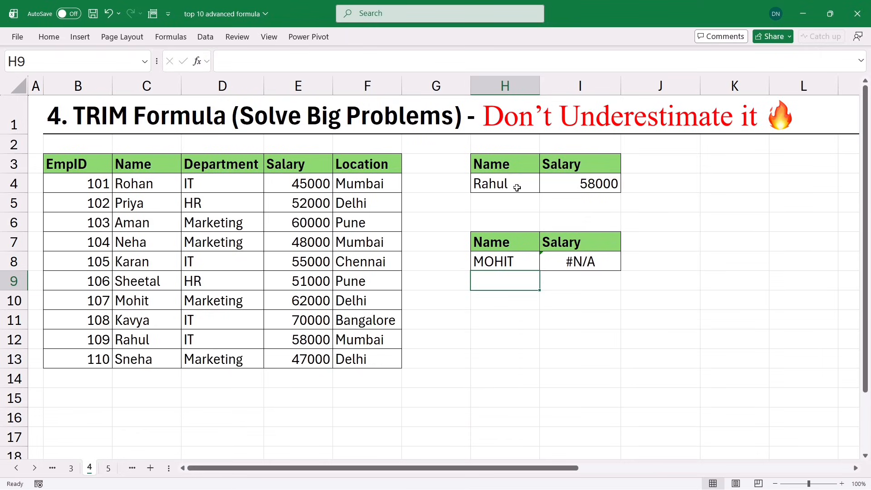
Step: Inspect the lookup name in H8 and the source names in C10 and C7 for trailing spaces
double_click(515, 261)
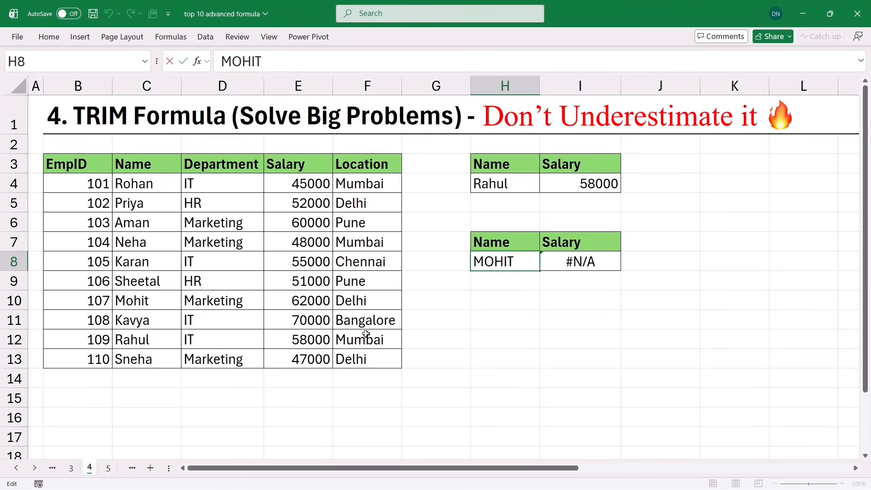
key(Escape)
double_click(155, 300)
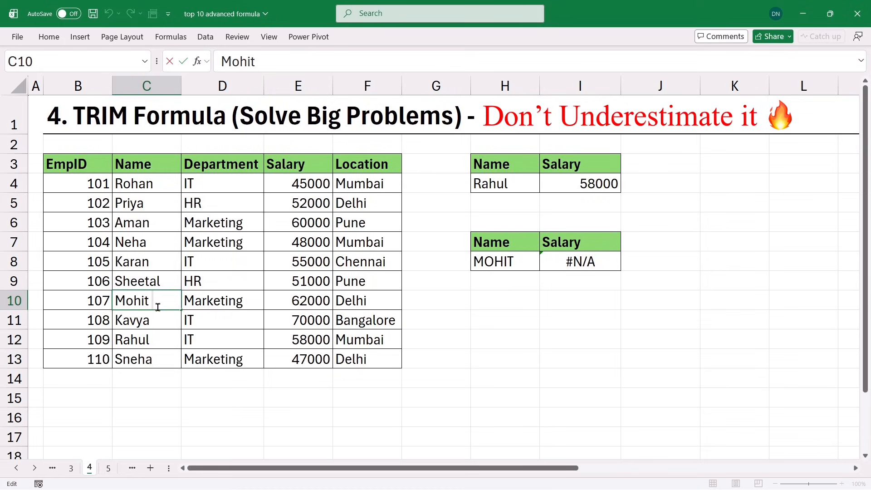
mouse_move(500, 263)
click(481, 383)
double_click(155, 239)
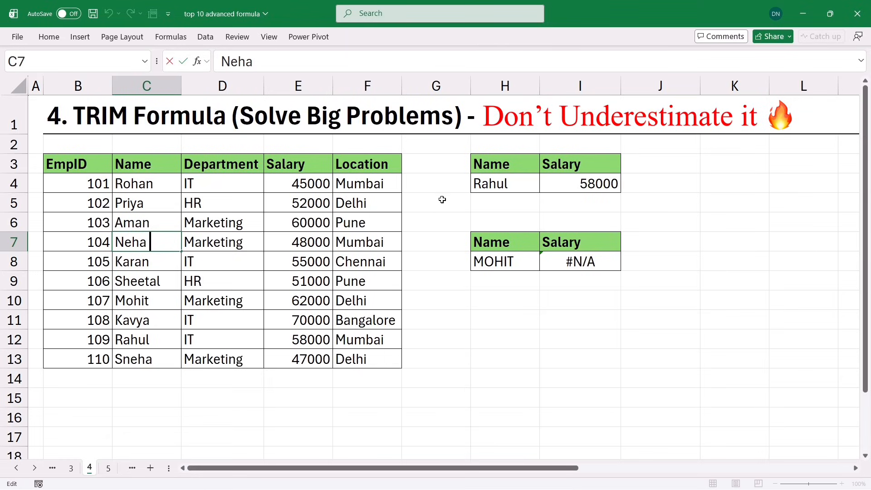
Step: Enter =TRIM(C4:C13) in G4 to generate cleaned employee names
click(424, 181)
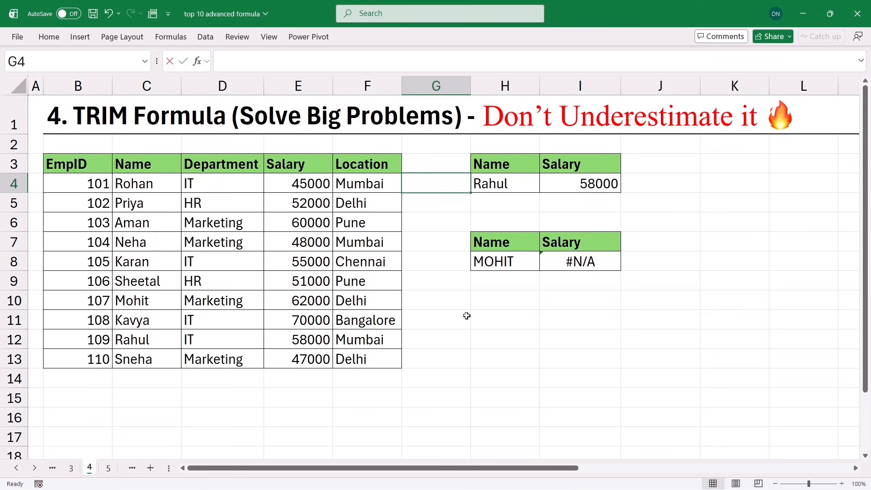
text(=TRIM()
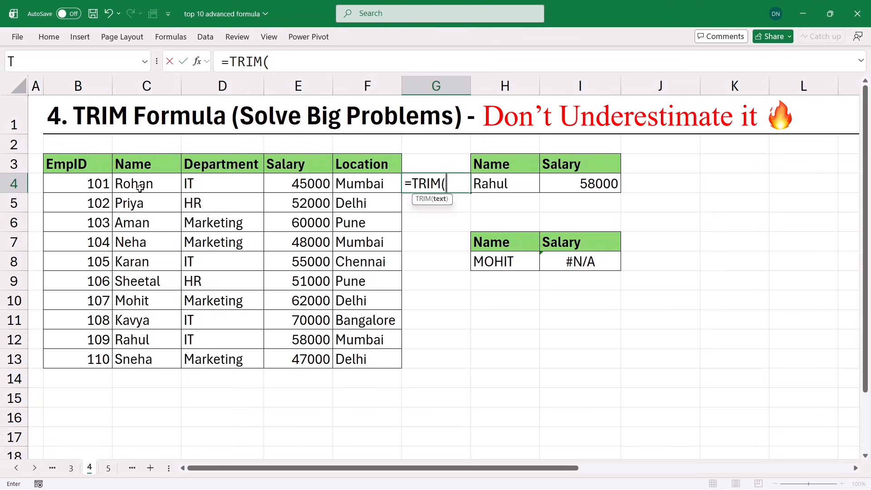
drag(141, 189, 159, 356)
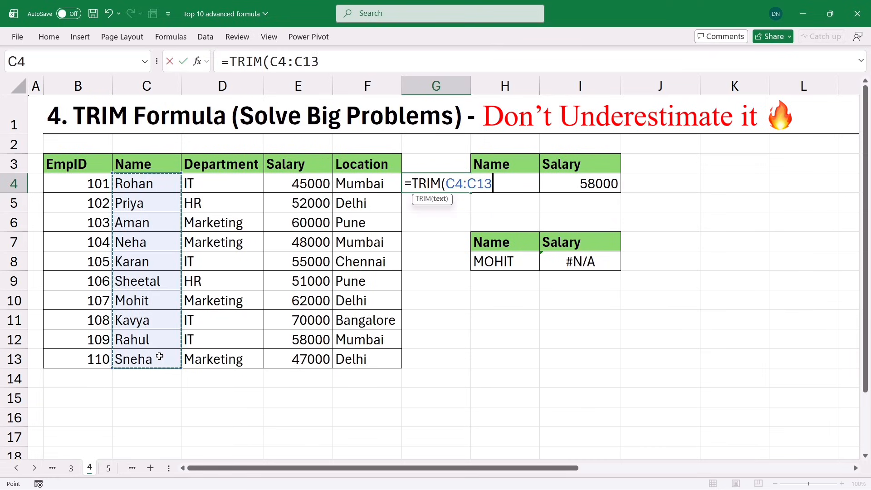
key(Return)
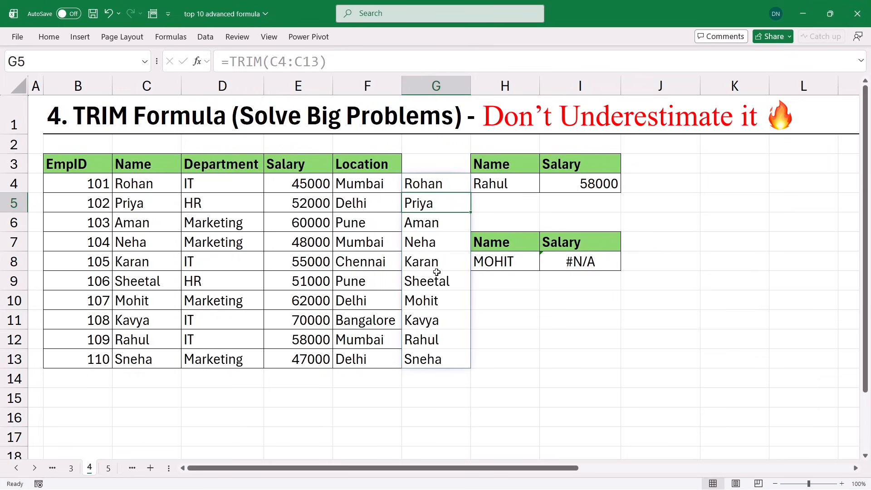
Step: Copy the trimmed names in G4:G13 and paste them as values over the original names in C4:C13
drag(427, 187, 437, 347)
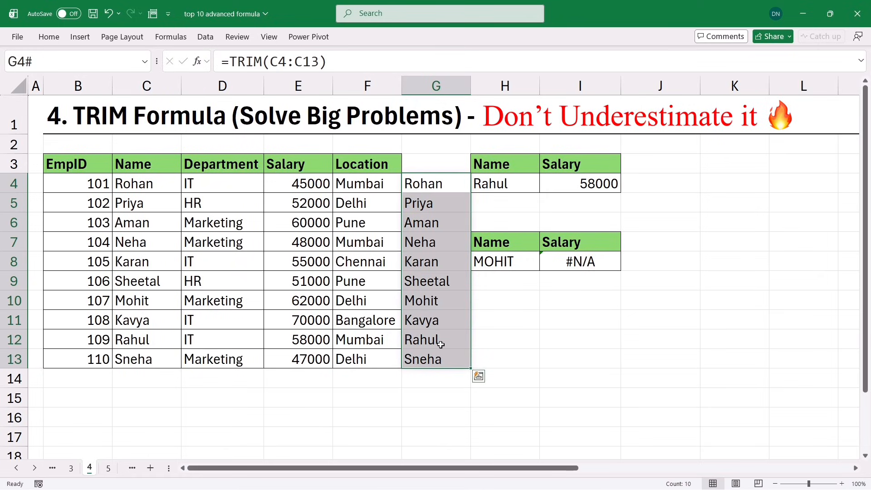
key(ctrl+c)
drag(133, 184, 139, 350)
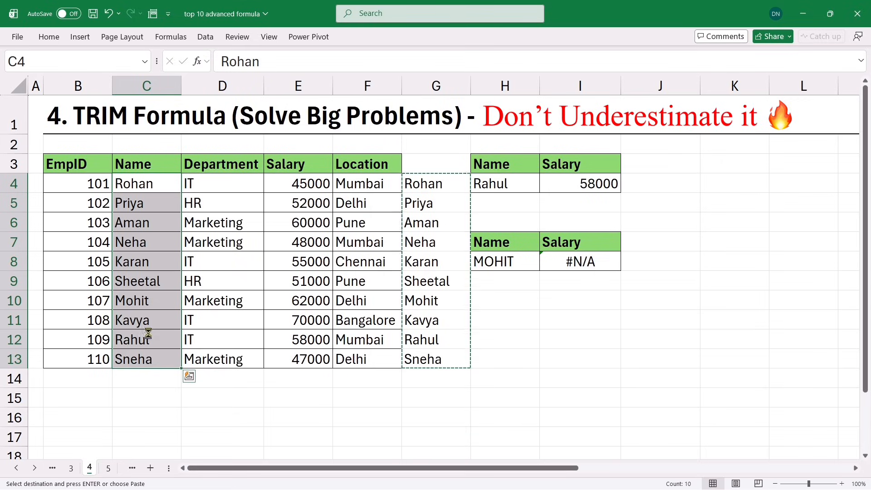
key(ctrl+v)
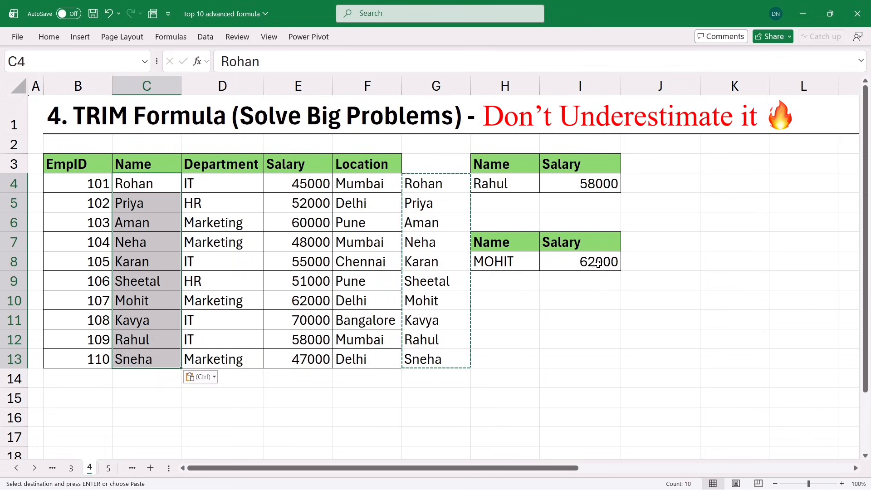
Step: Check the names in C10 and C7 for trailing spaces, and clear the helper names from column G
double_click(157, 304)
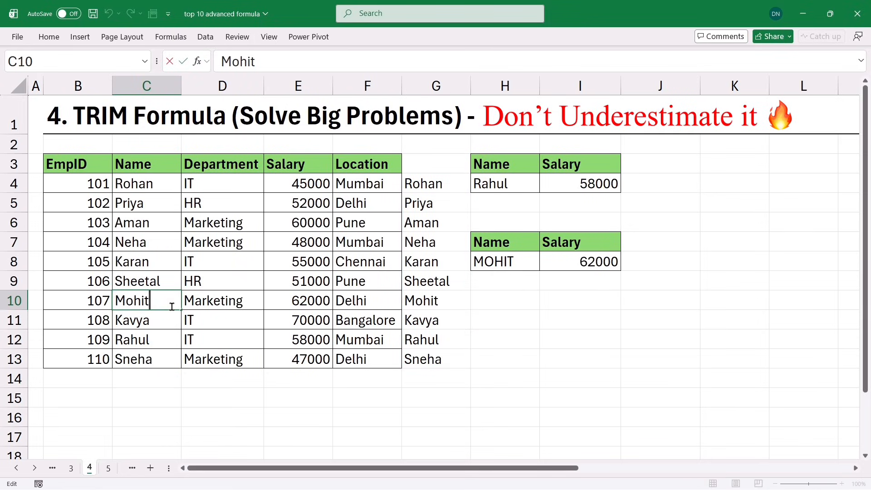
click(162, 245)
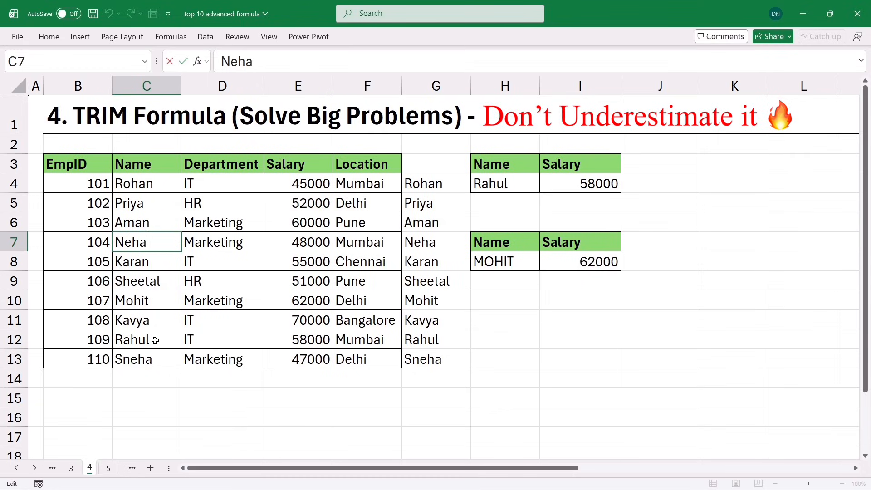
drag(424, 178, 420, 375)
key(Delete)
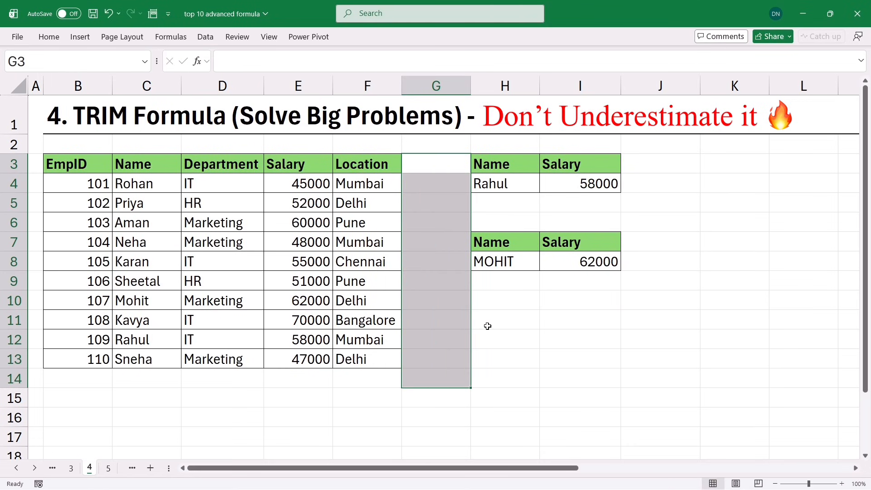
click(510, 314)
Step: Go to sheet 5 and examine which records in the Department column belong to IT
key(ctrl+Page_Down)
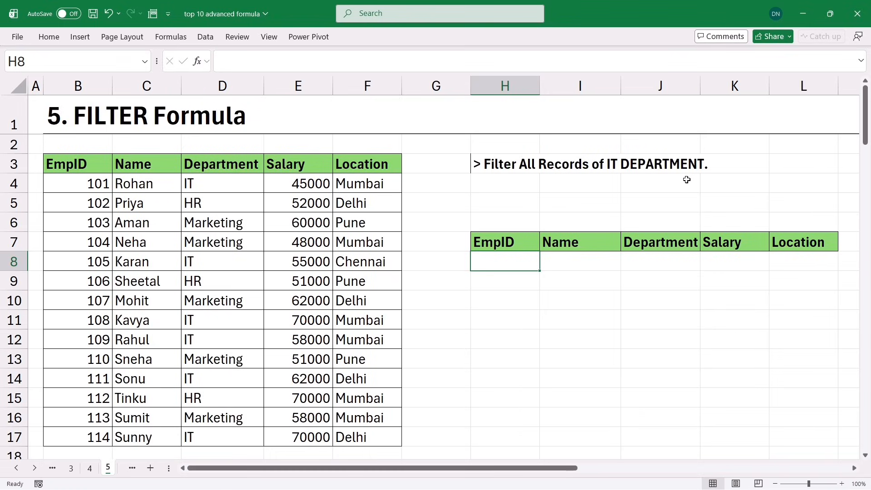
click(220, 182)
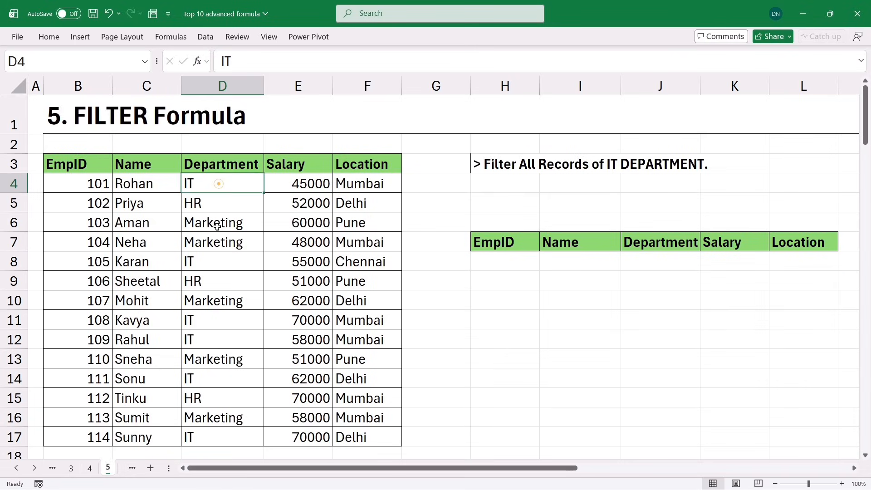
click(214, 262)
click(210, 319)
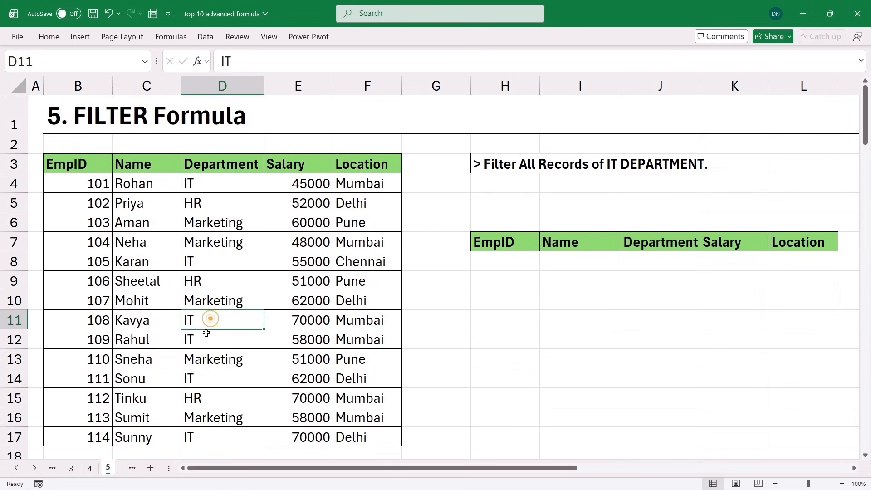
click(207, 341)
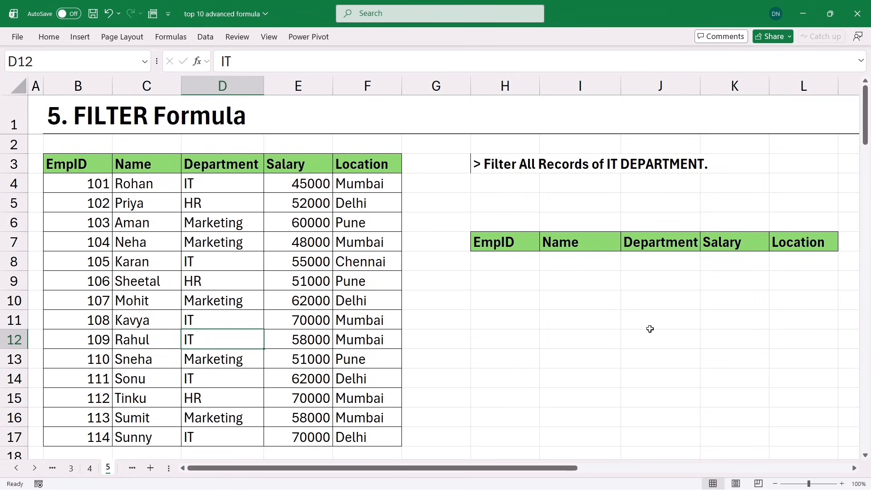
Step: Enter =FILTER(B3:F17,D3:D17="IT") in H8 to extract all IT department records
click(497, 272)
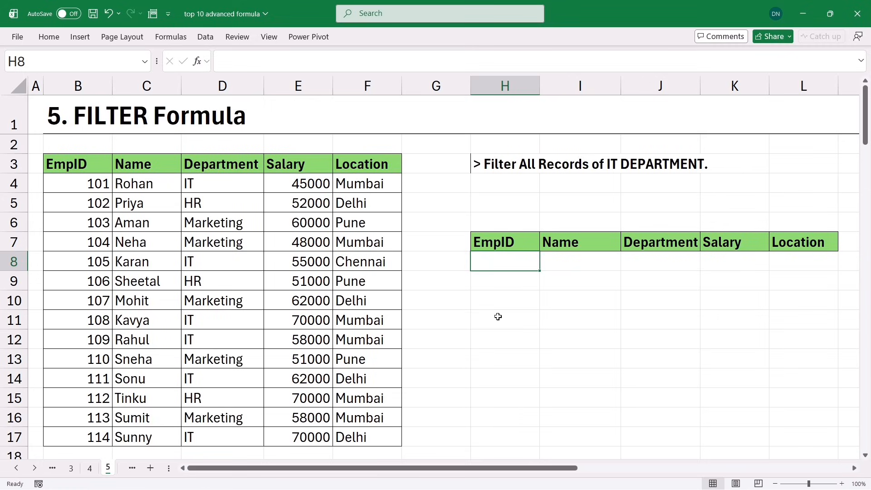
text(=FIL)
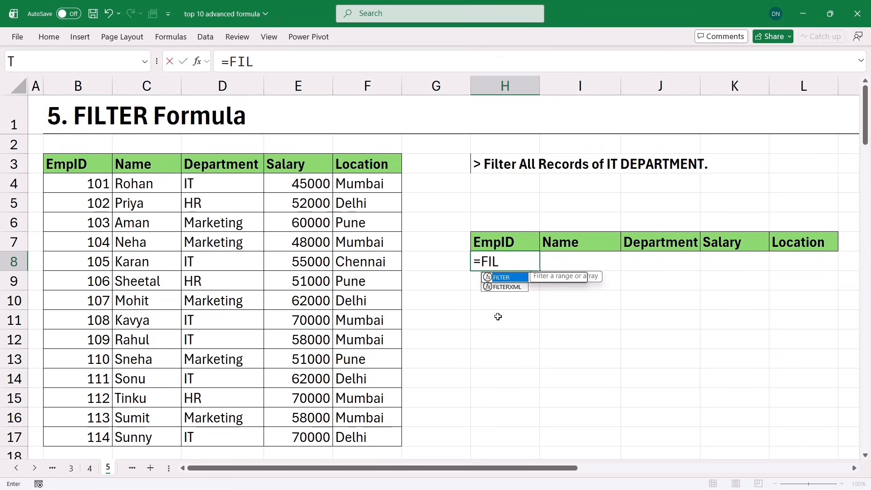
key(Tab)
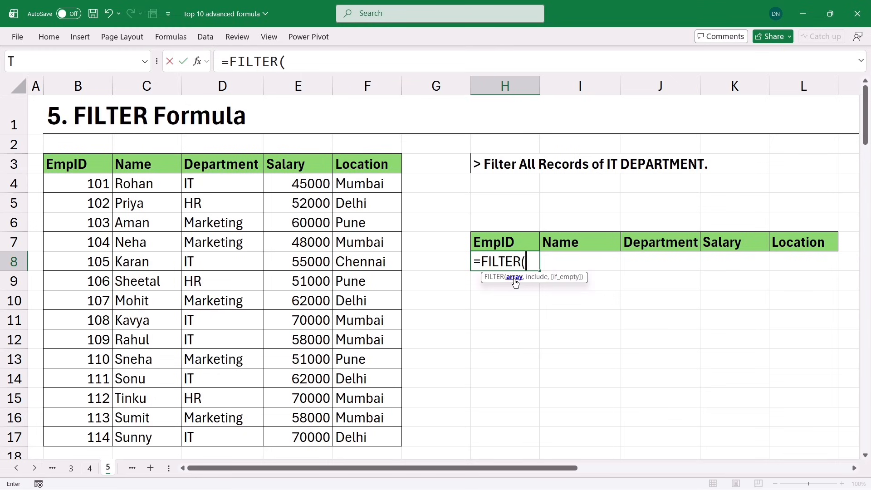
drag(86, 162, 369, 436)
text(,)
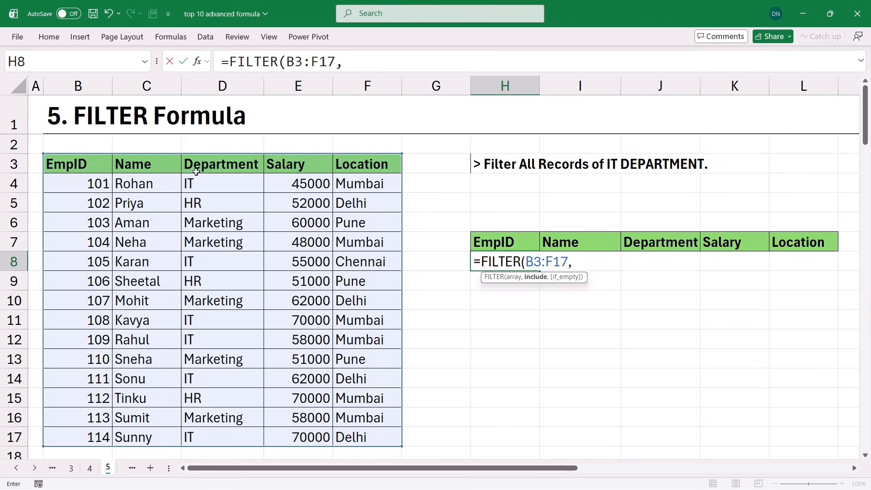
drag(197, 167, 202, 435)
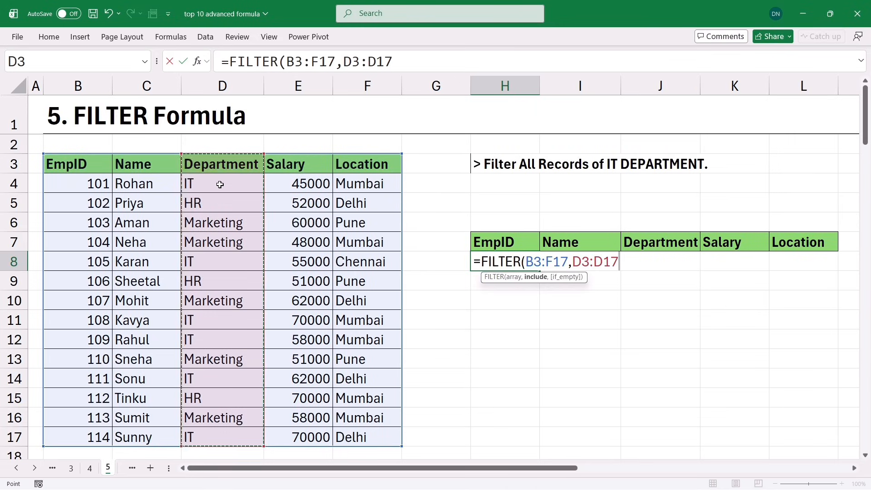
text(=)
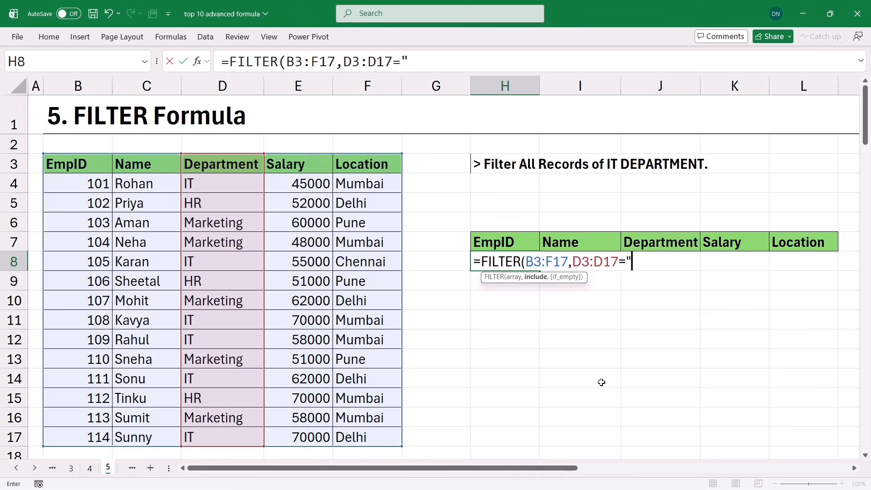
text("IT)
text())
key(Return)
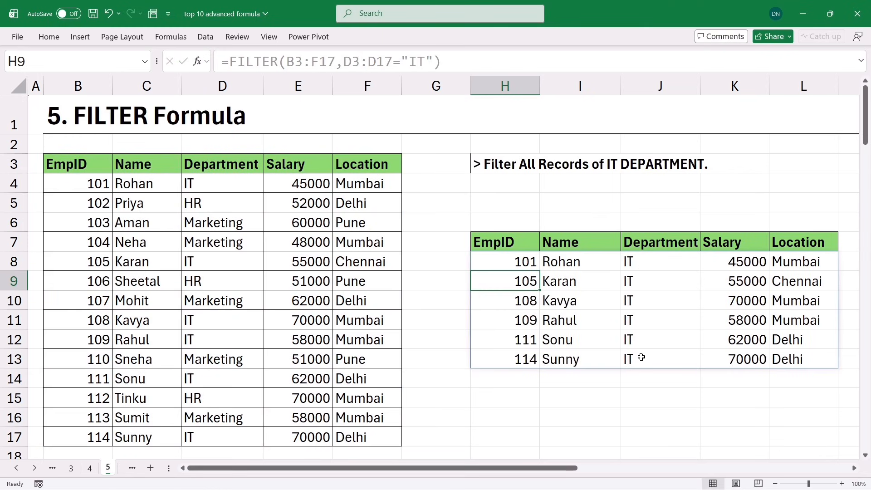
Step: Change the department criterion in the H8 FILTER formula to "XYZ" to test a department that does not exist
double_click(511, 261)
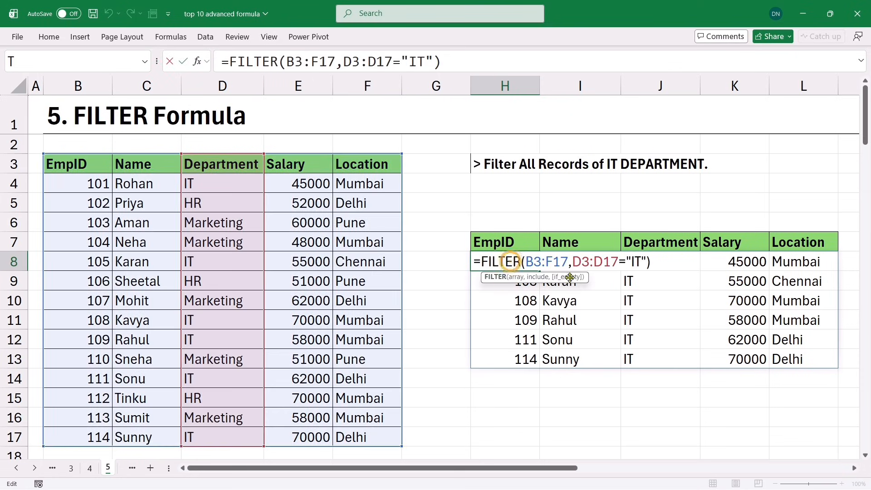
click(638, 262)
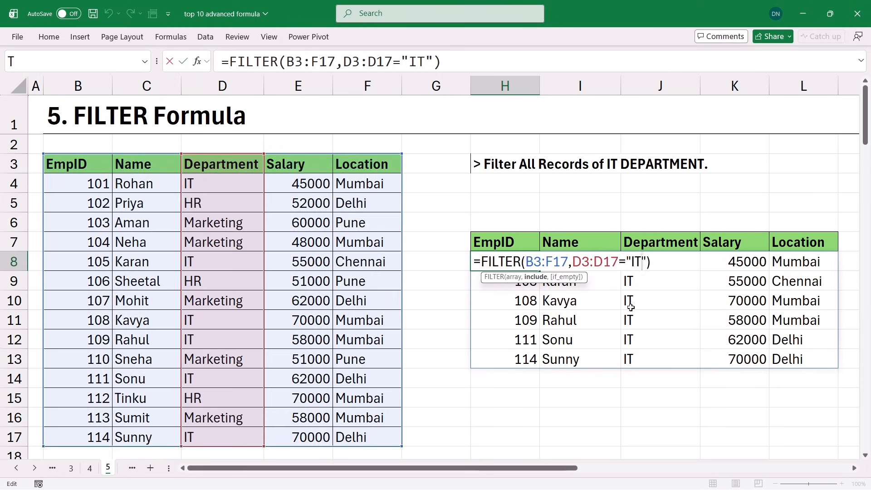
key(BackSpace)
key(BackSpace)
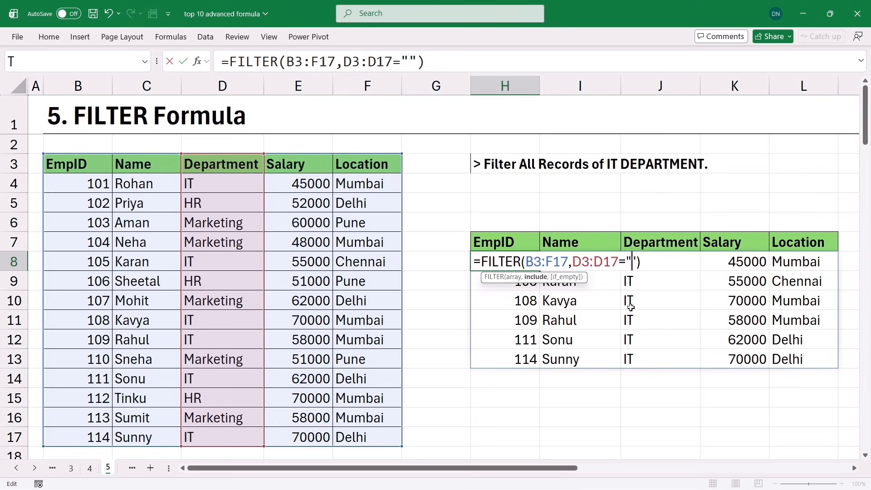
text(XYZ)
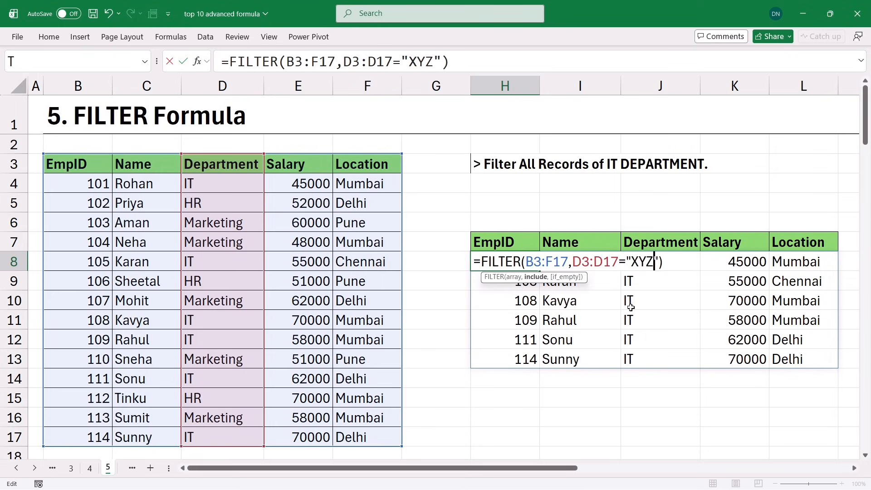
key(Return)
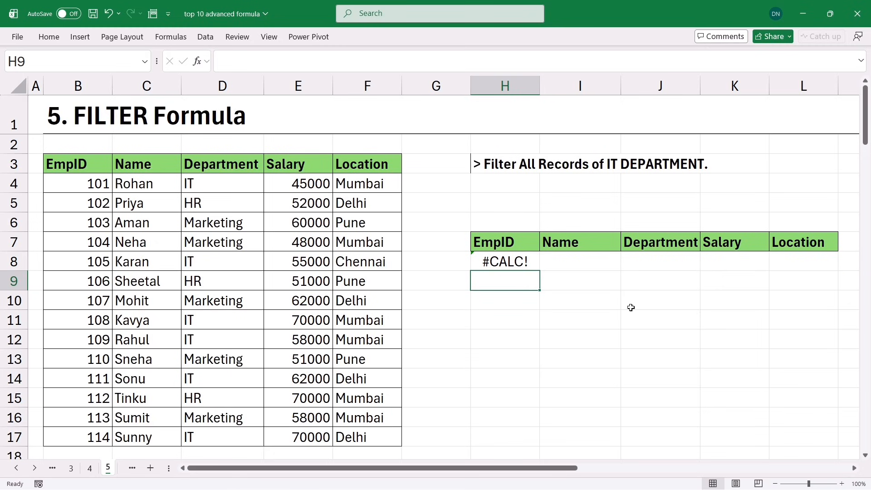
Step: Add "NOT FOUND" as the if_empty argument of the FILTER formula in H8
click(517, 263)
double_click(517, 262)
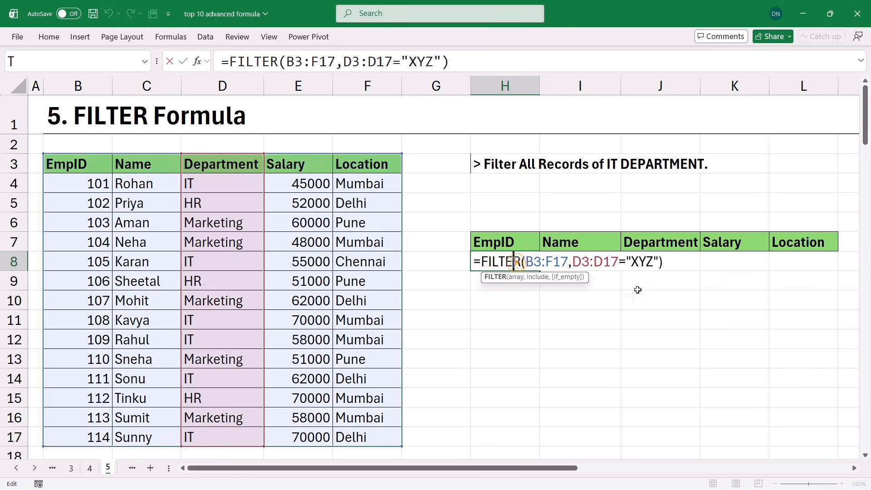
click(451, 59)
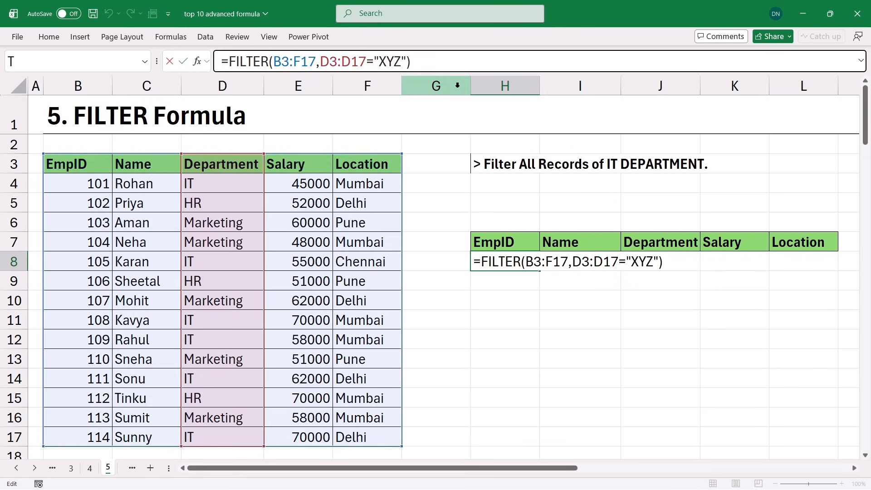
key(BackSpace)
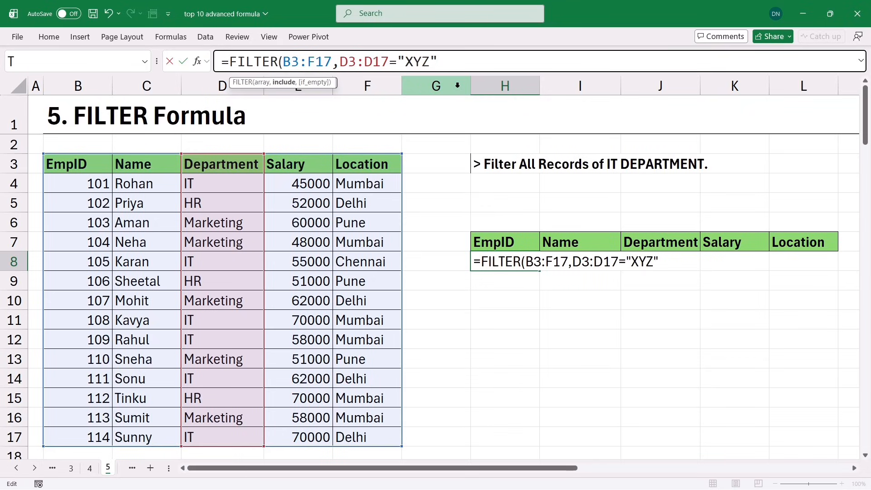
text(,)
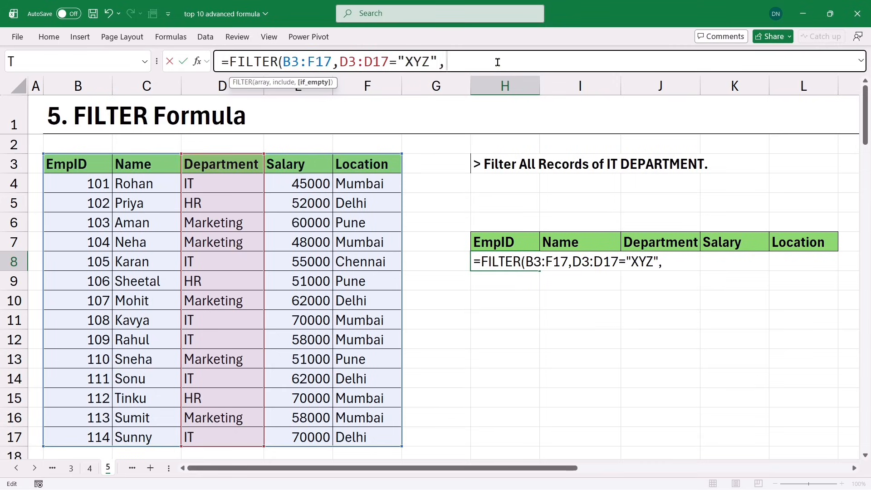
text("NOT FOU)
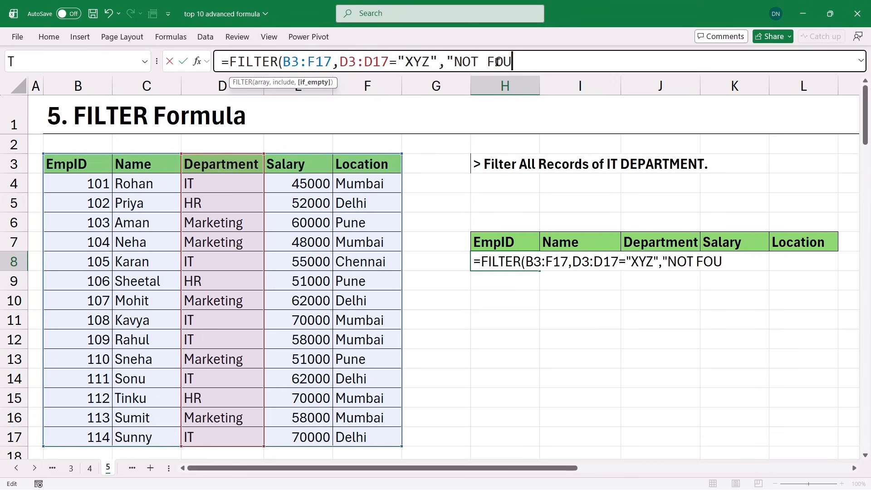
text(ND"))
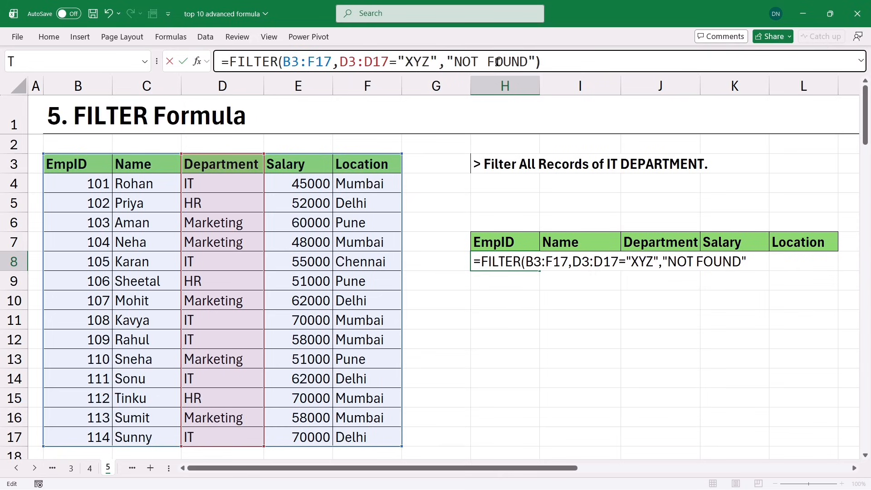
key(Return)
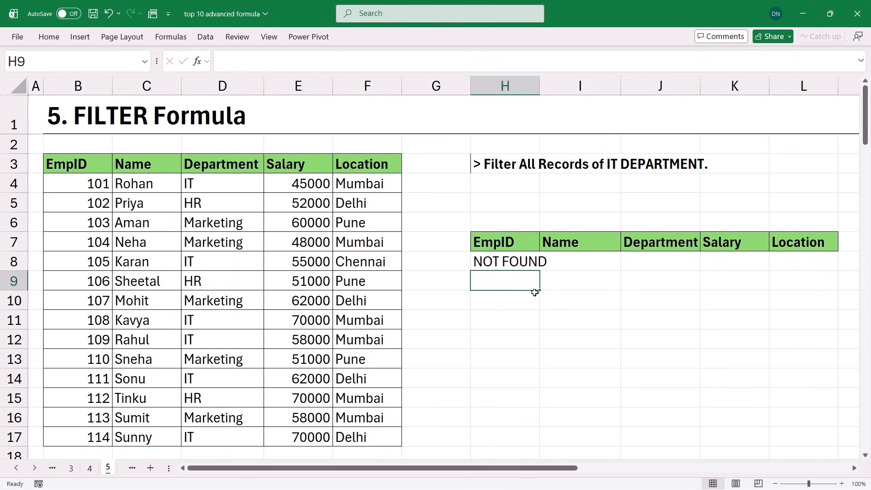
Step: Replace the "XYZ" criterion in the H8 FILTER formula with a reference to cell H5
click(500, 263)
double_click(501, 263)
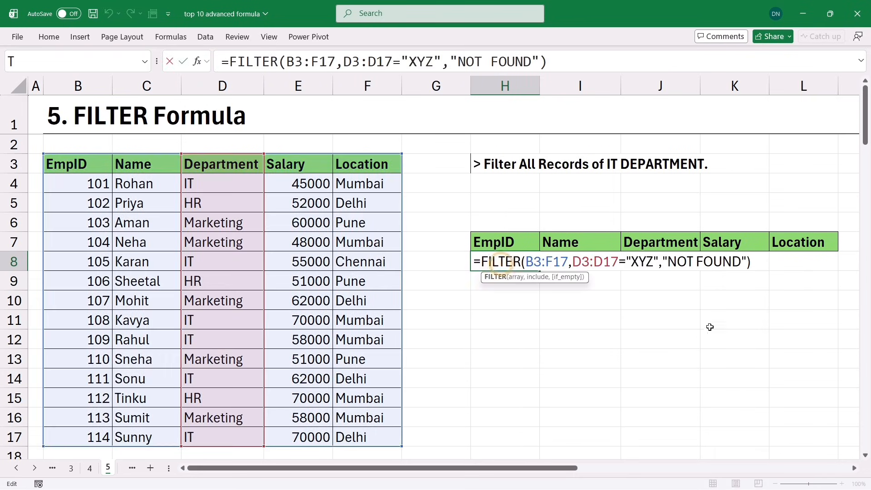
click(653, 262)
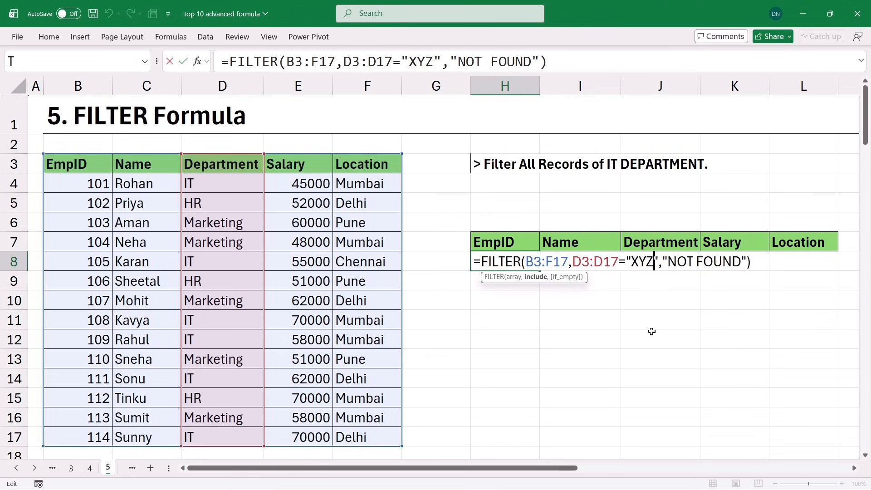
key(BackSpace)
key(BackSpace)
key(BackSpace)
key(BackSpace)
key(BackSpace)
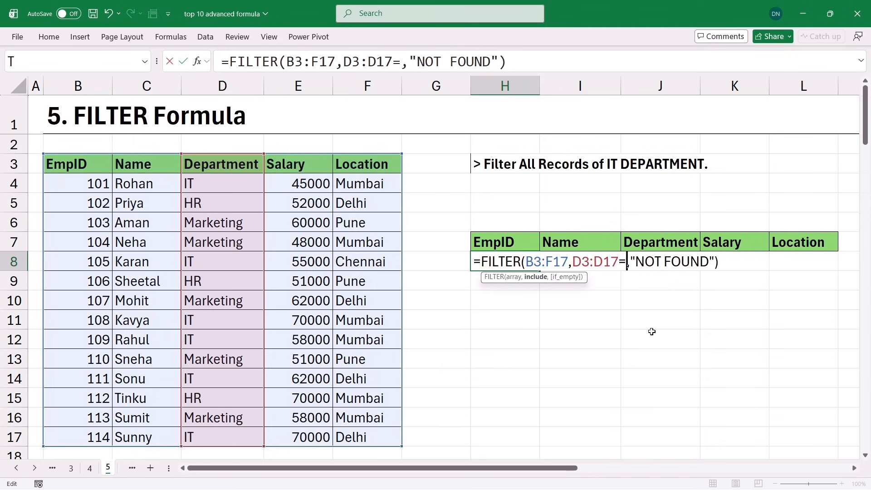
click(499, 205)
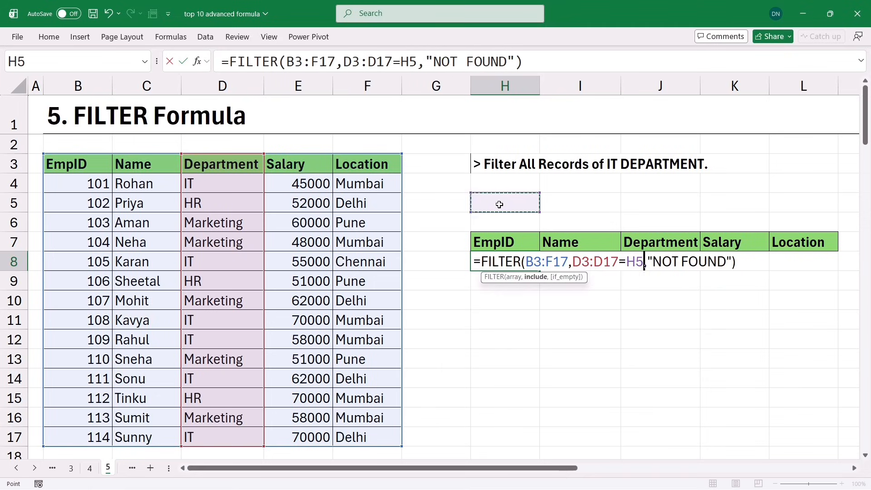
key(Return)
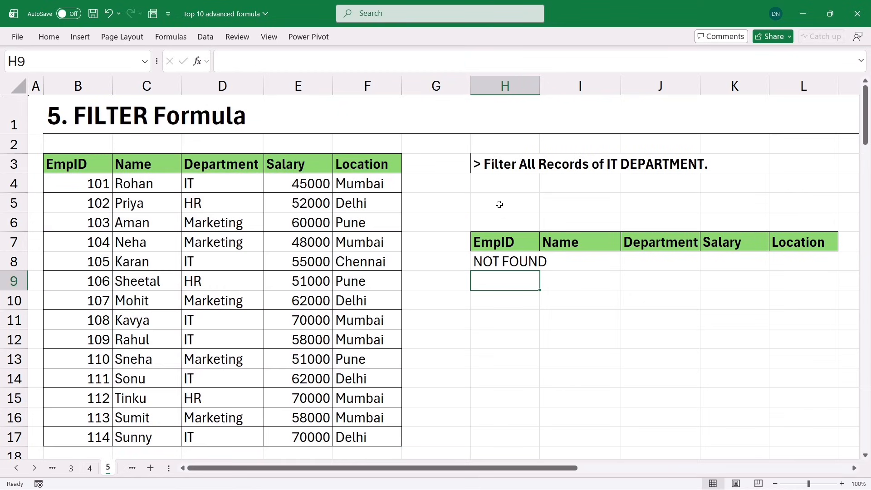
Step: Enter IT in H5 as the department criterion, and replace it with HR to filter the HR records
click(499, 205)
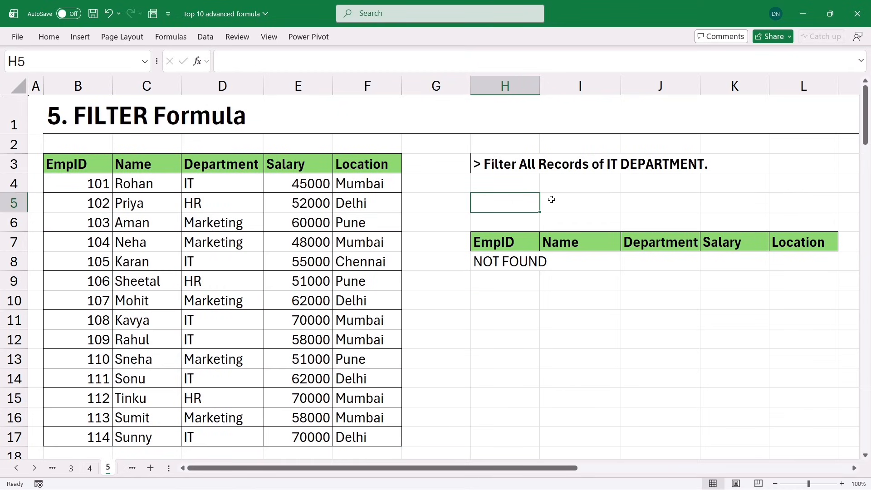
text(IT)
key(Return)
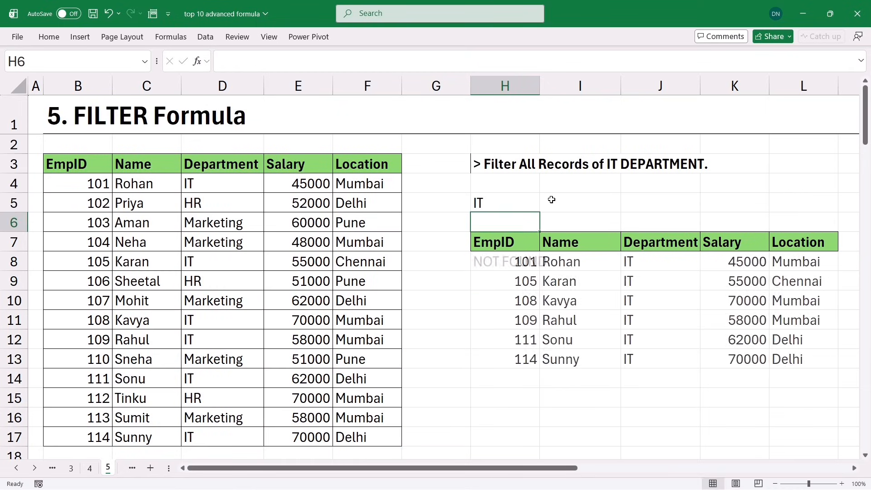
click(512, 203)
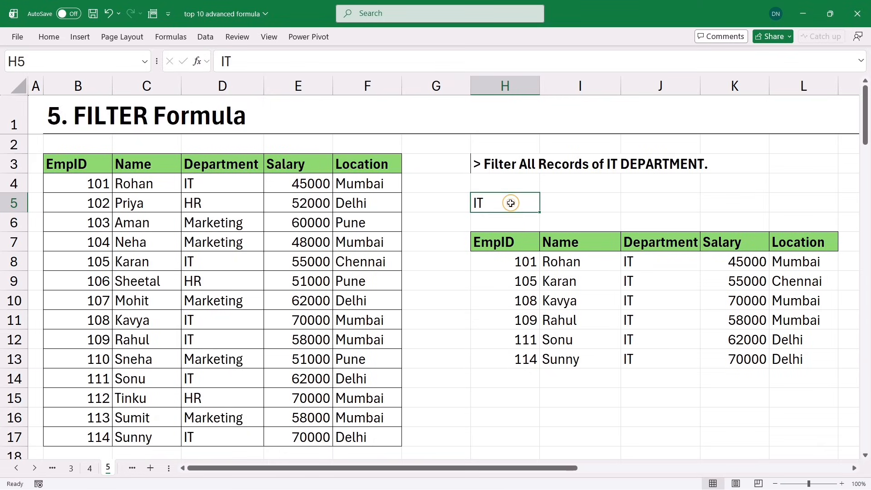
text(HR)
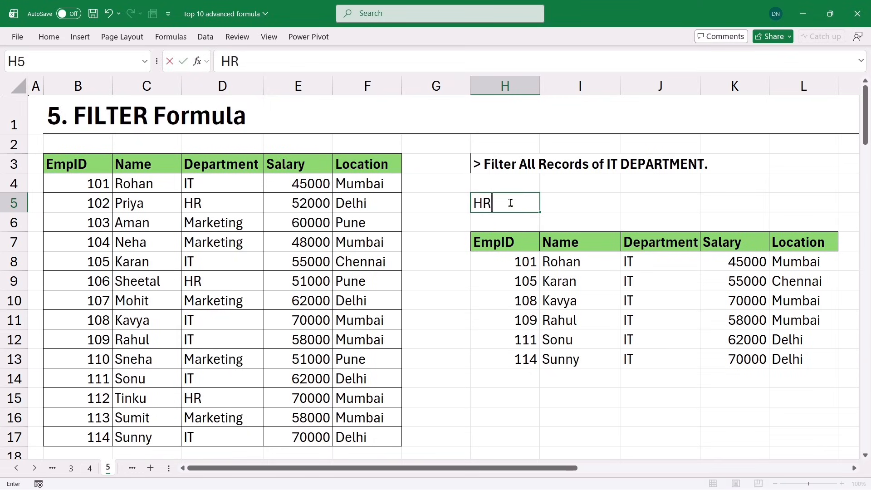
key(Return)
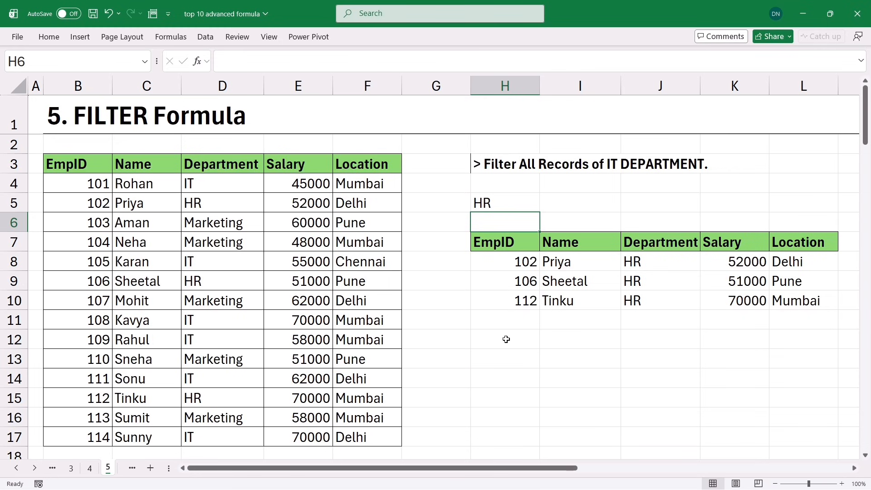
Step: Copy the table headers from B19:F19 and paste them at H23 for the Mumbai location exercise
key(Page_Down)
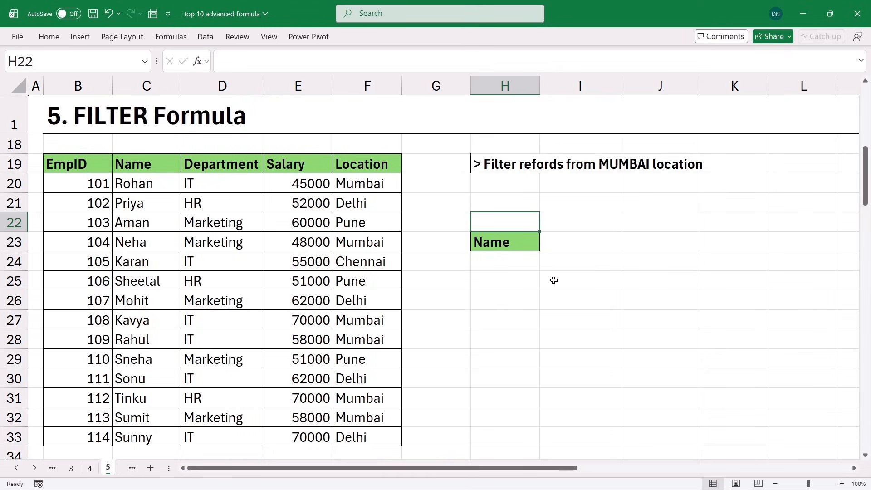
drag(67, 162, 354, 162)
key(ctrl+c)
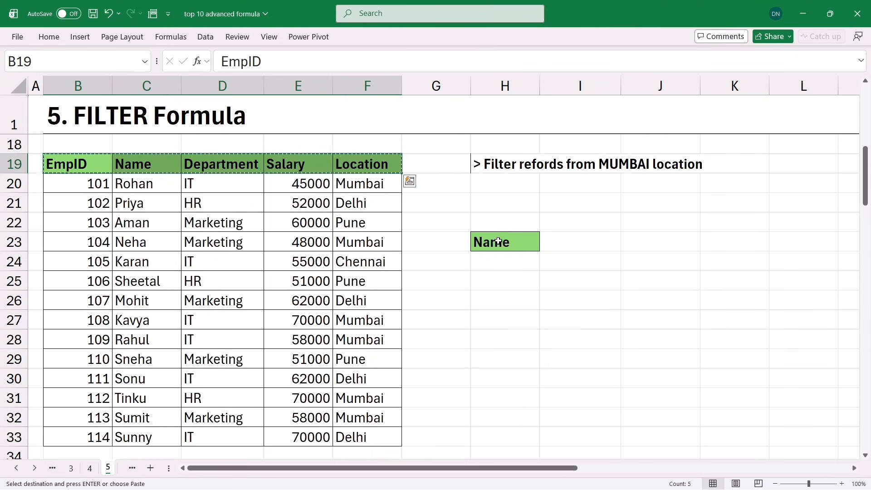
click(499, 242)
key(ctrl+v)
Step: Enter =FILTER(B19:F33,F19:F33="mumbai") in H24 to extract the Mumbai location records, and check the formula's ranges
click(494, 262)
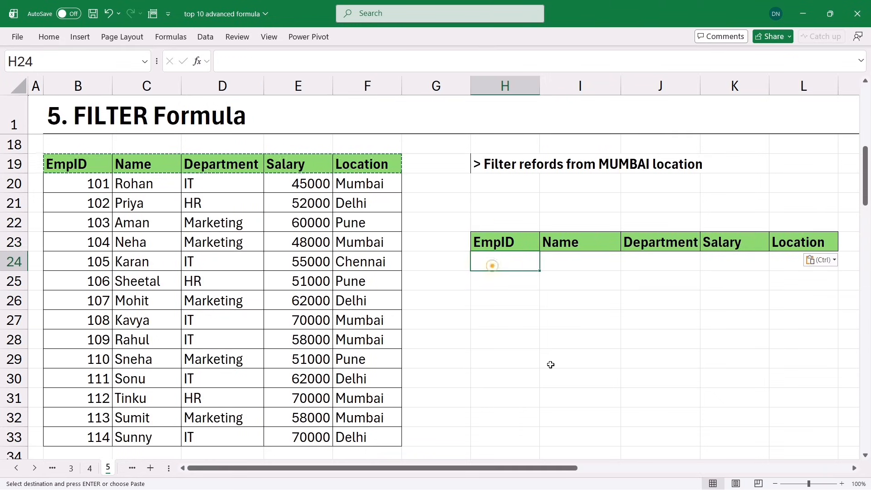
text(=FIL)
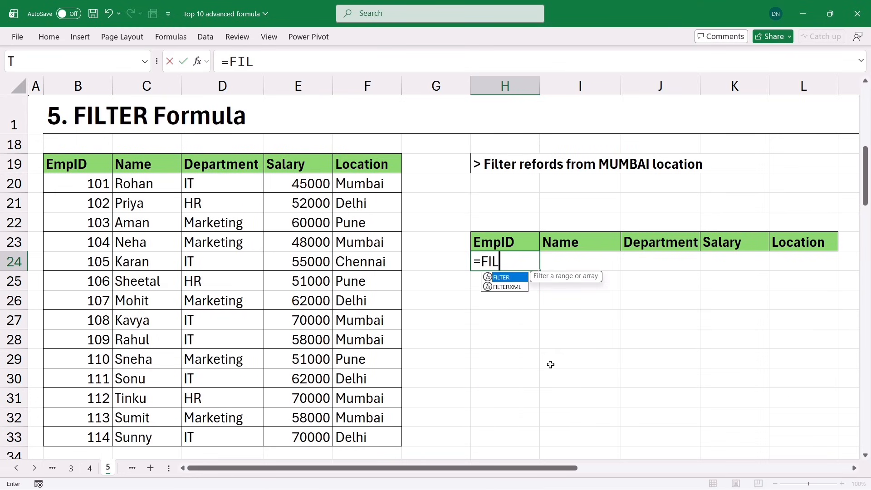
key(Tab)
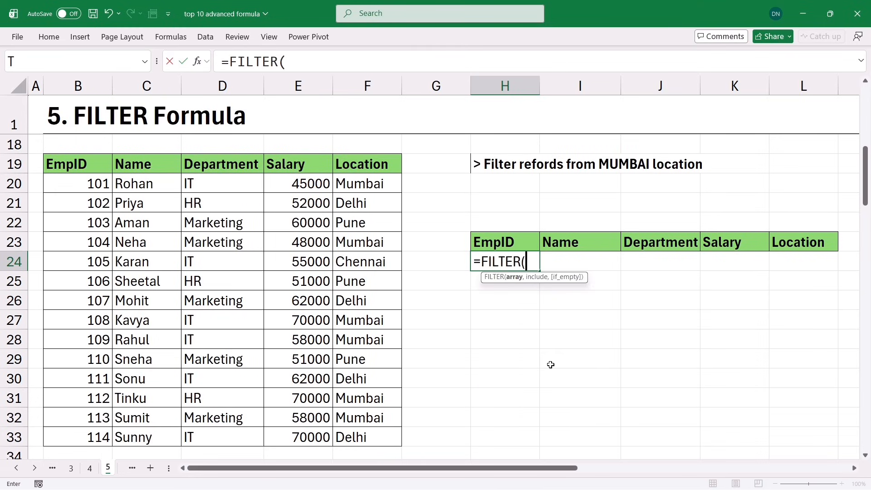
drag(107, 169, 361, 438)
text(,)
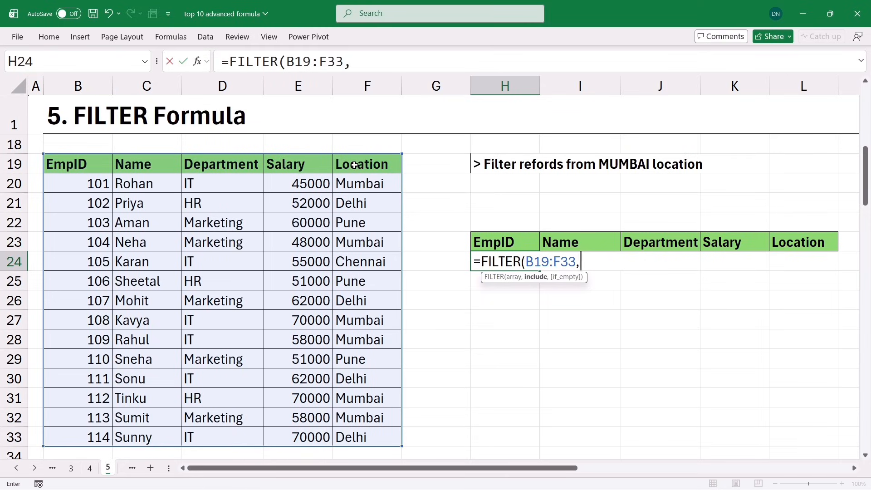
drag(354, 165, 390, 438)
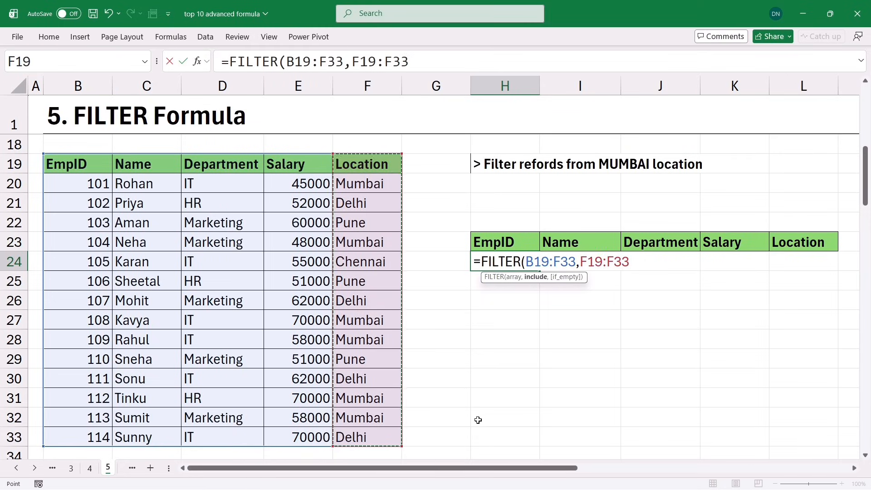
text(=")
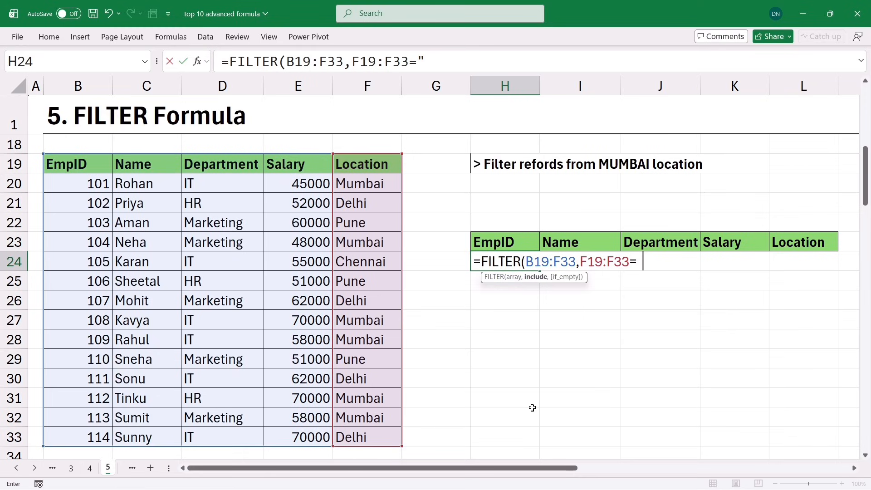
text(mumbai")
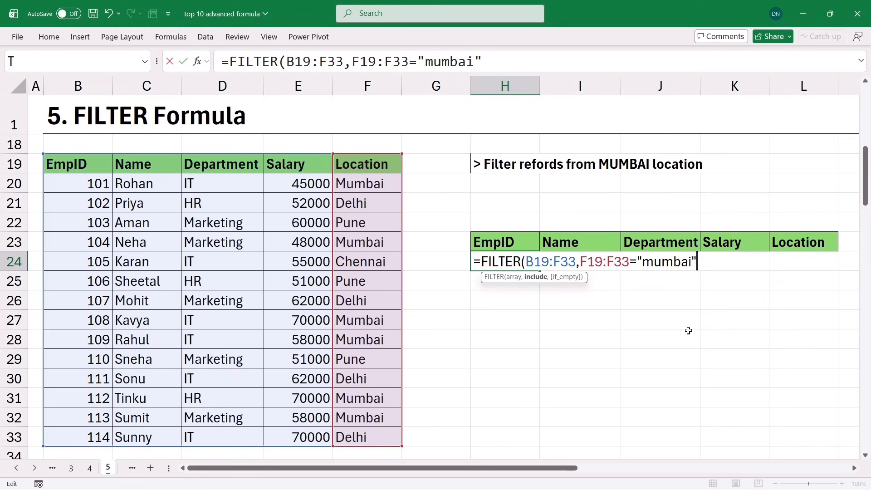
text())
key(Return)
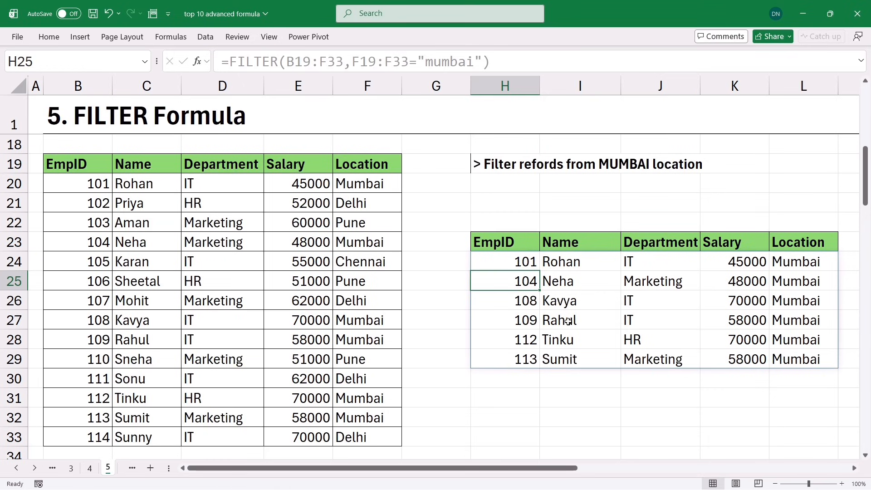
double_click(504, 262)
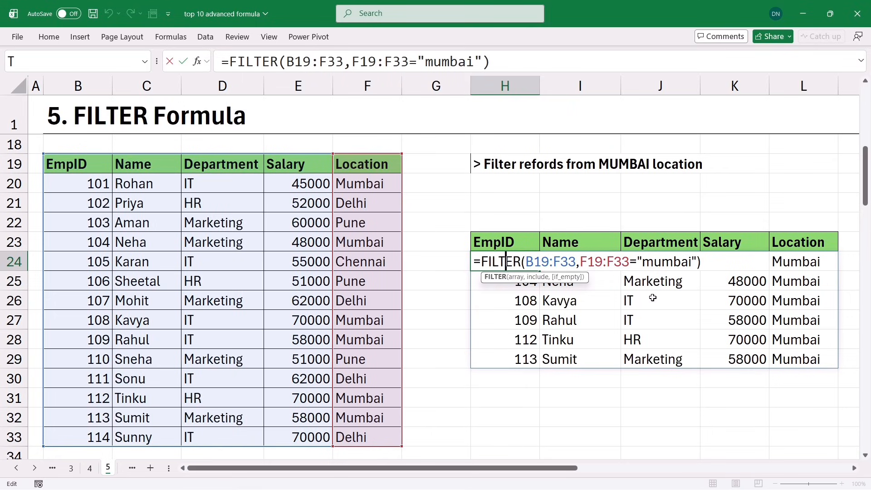
key(ctrl+Return)
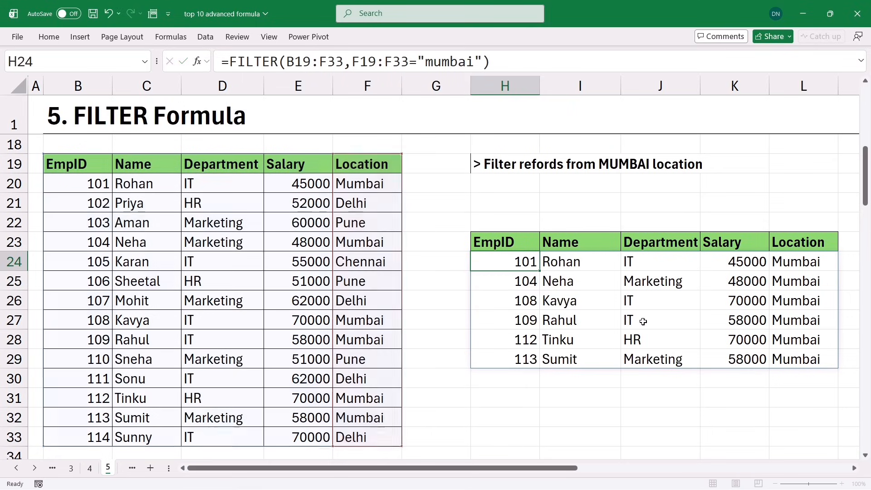
Step: In the names-only exercise, enter =FILTER(C35:C49,D35:D49="it") in H40 to list the IT department names
click(558, 390)
key(Page_Down)
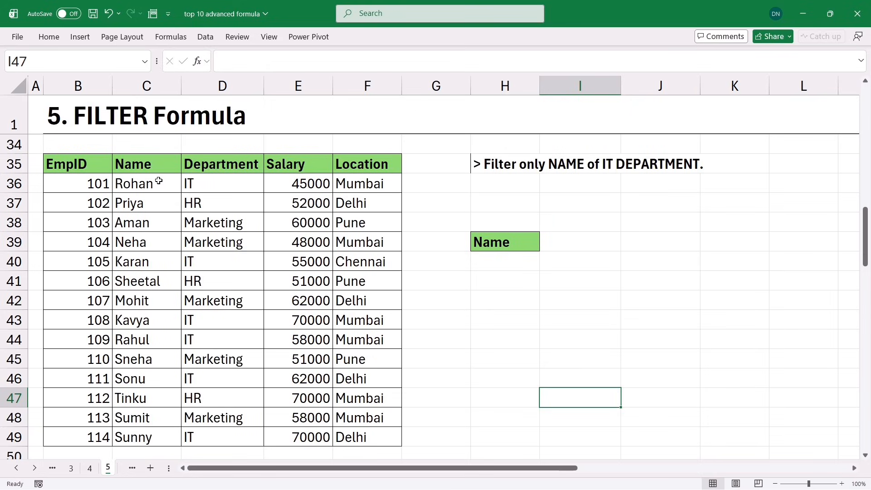
drag(71, 166, 367, 166)
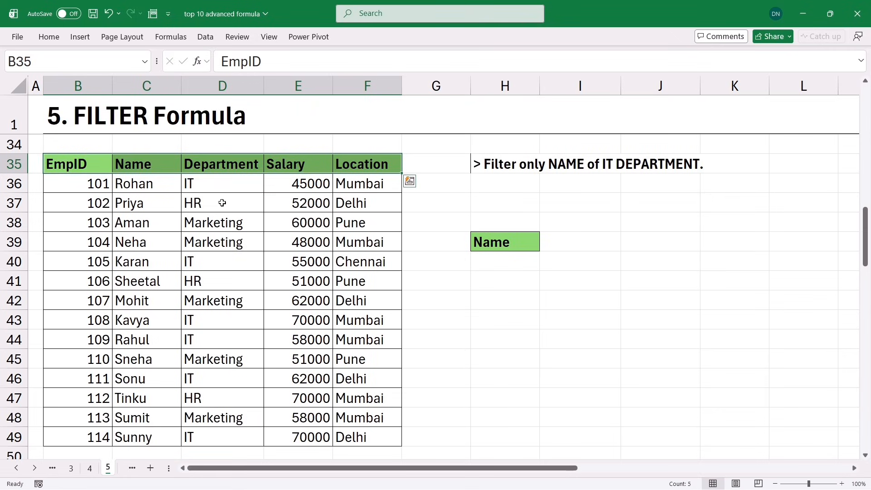
click(486, 265)
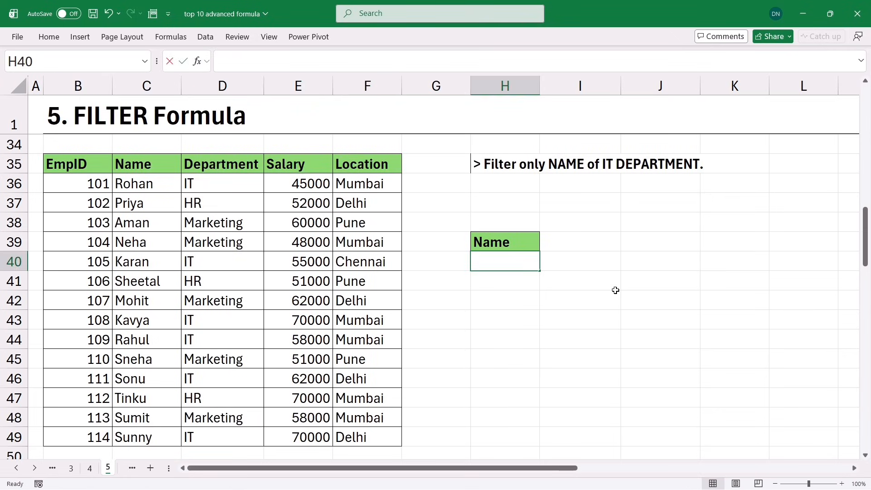
text(=fil)
key(Tab)
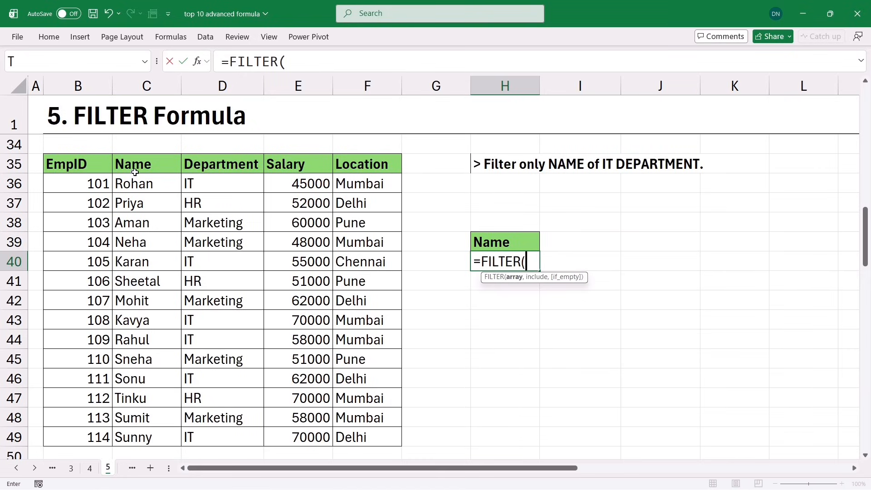
drag(136, 168, 136, 439)
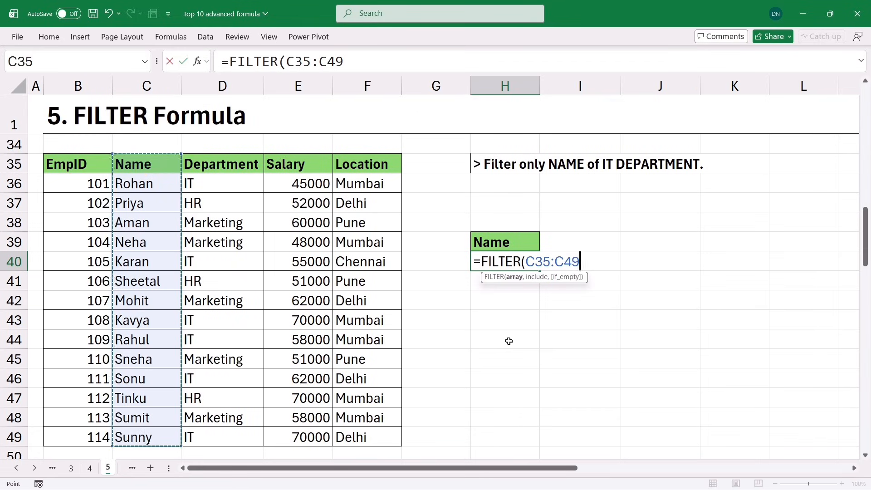
text(,)
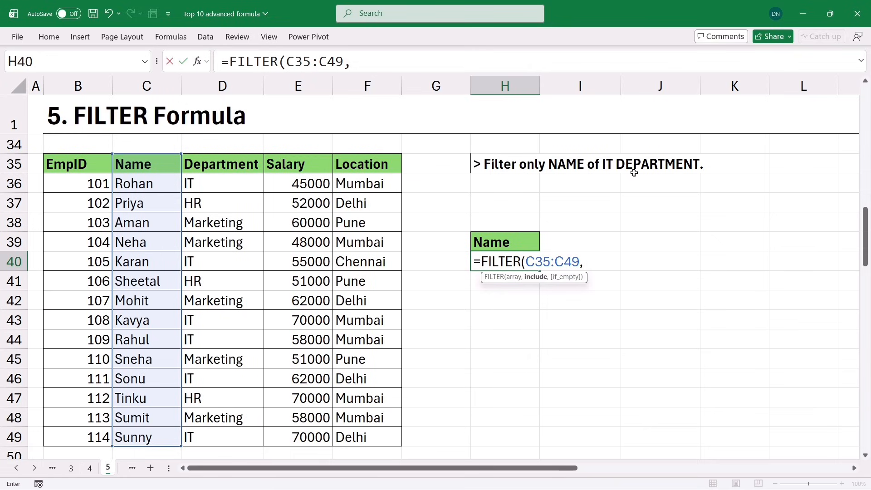
drag(222, 164, 237, 422)
text(=)
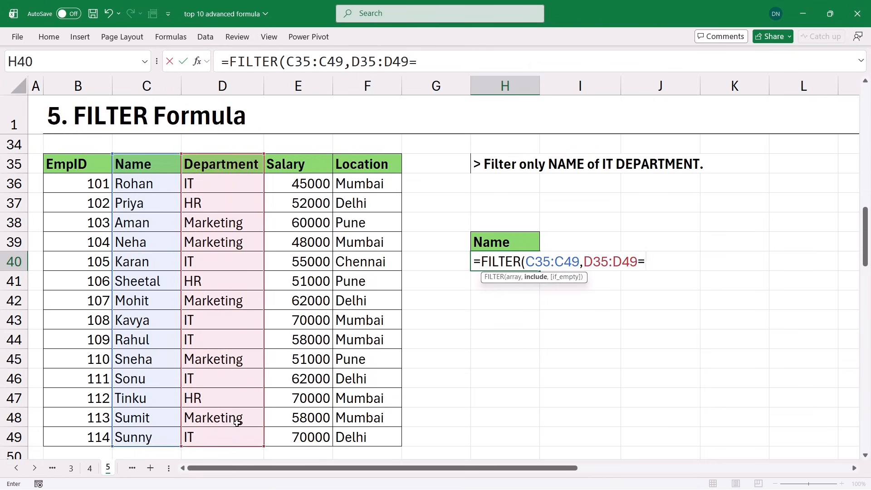
text("it"))
key(Return)
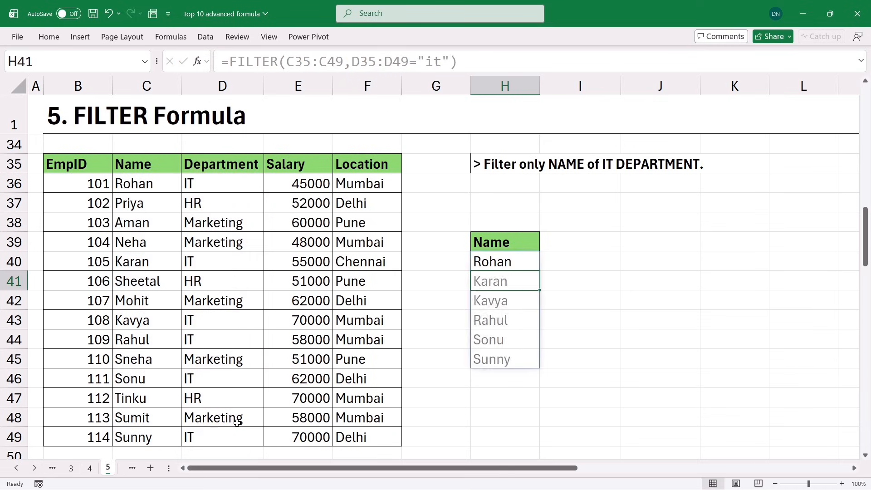
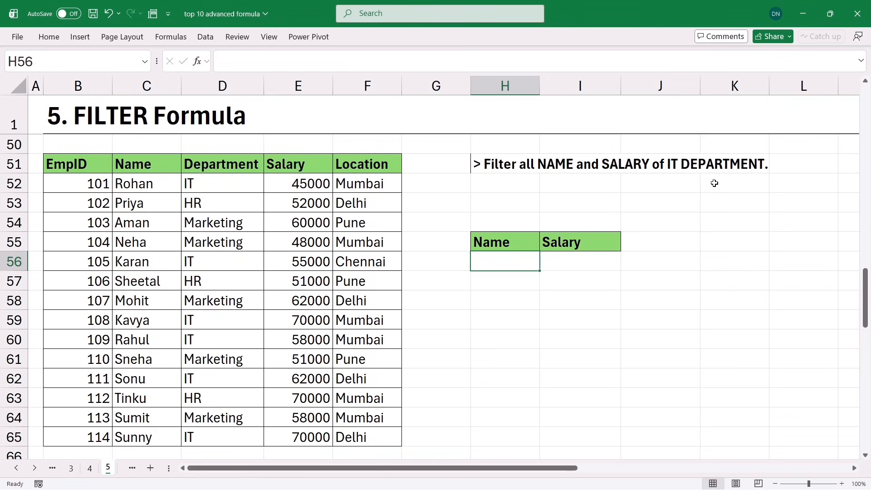
Step: Compare the Name and Salary output columns at H55:I55 with the separate Name and Salary columns of the source table
drag(508, 247, 502, 345)
drag(575, 247, 567, 358)
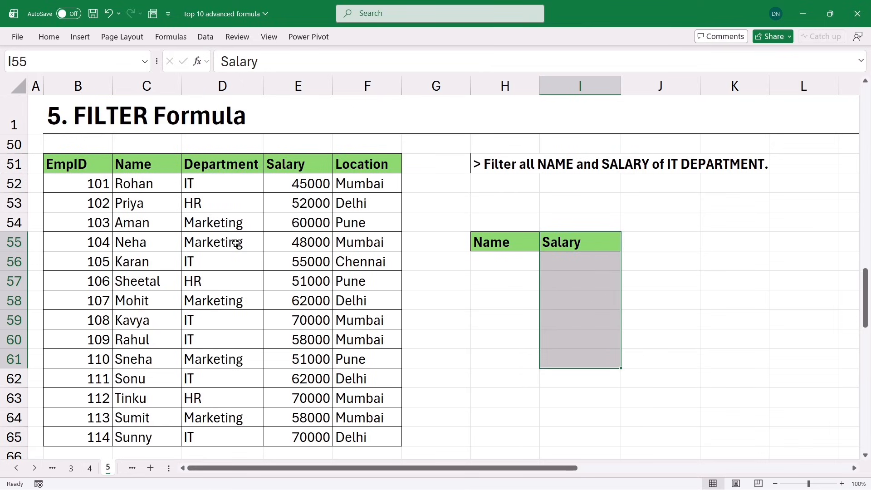
drag(147, 167, 145, 279)
drag(292, 171, 276, 272)
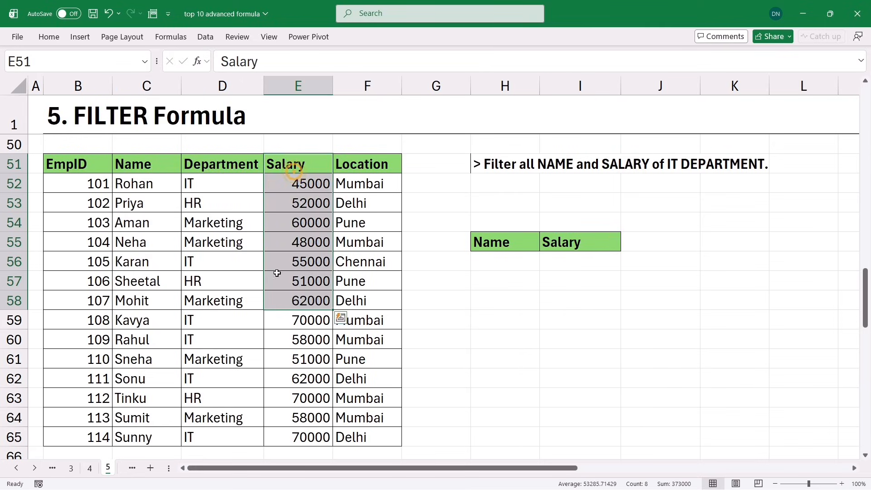
drag(157, 174, 341, 359)
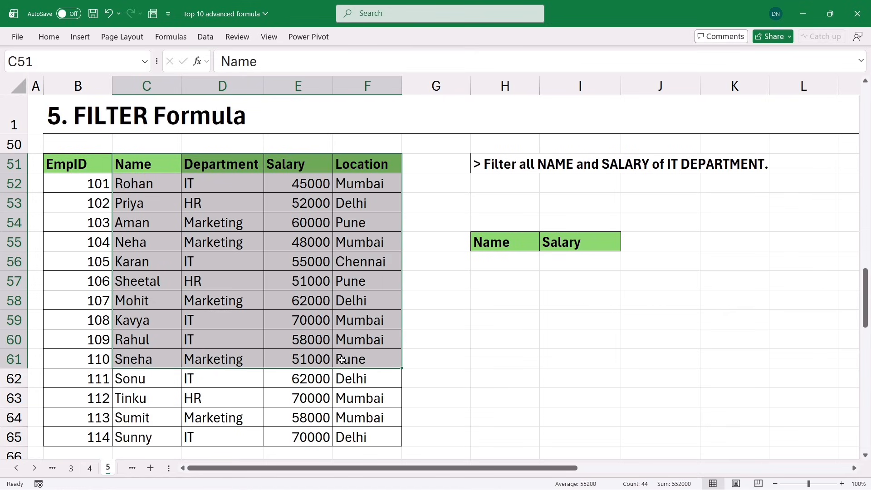
drag(141, 172, 147, 300)
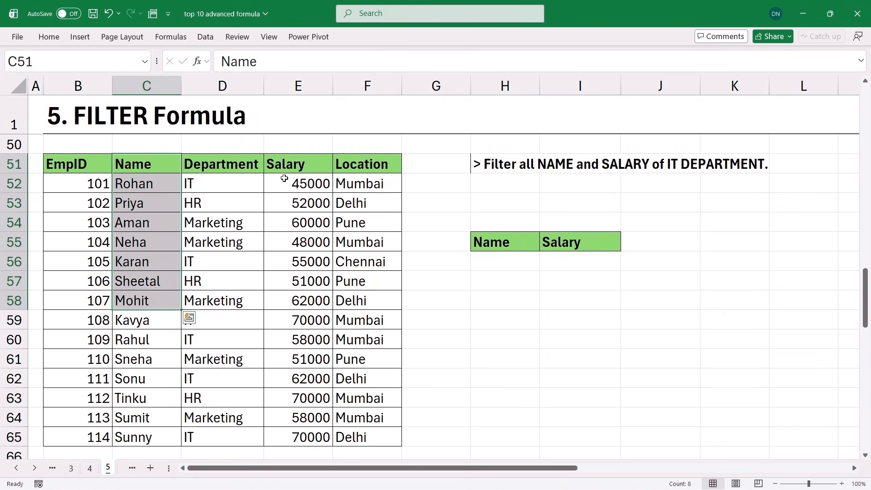
Step: Start a FILTER formula in H56 for the name and salary exercise
double_click(499, 264)
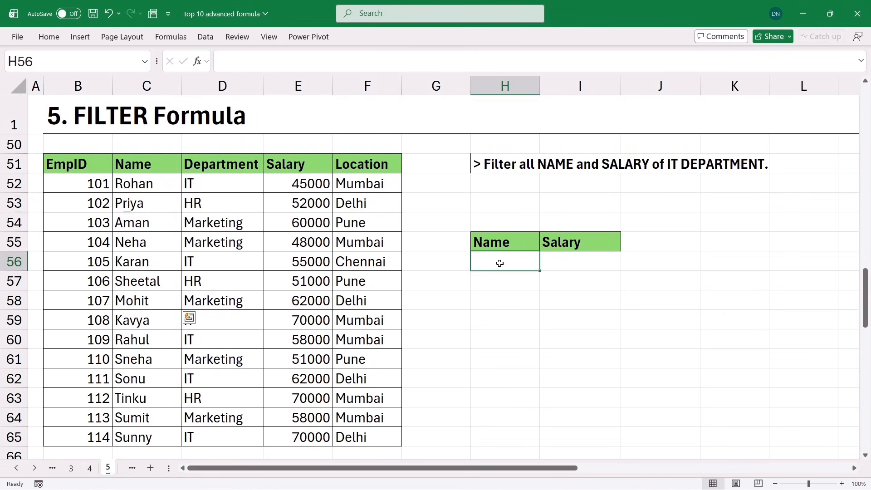
text(=fil)
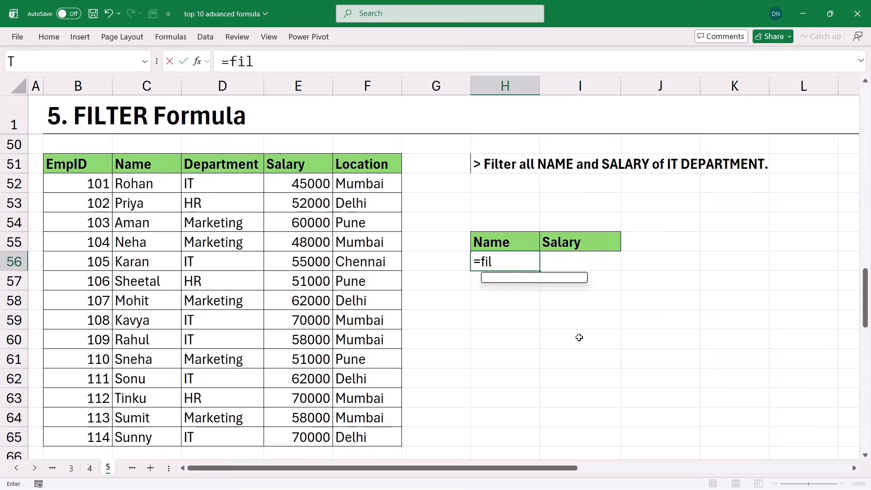
key(Tab)
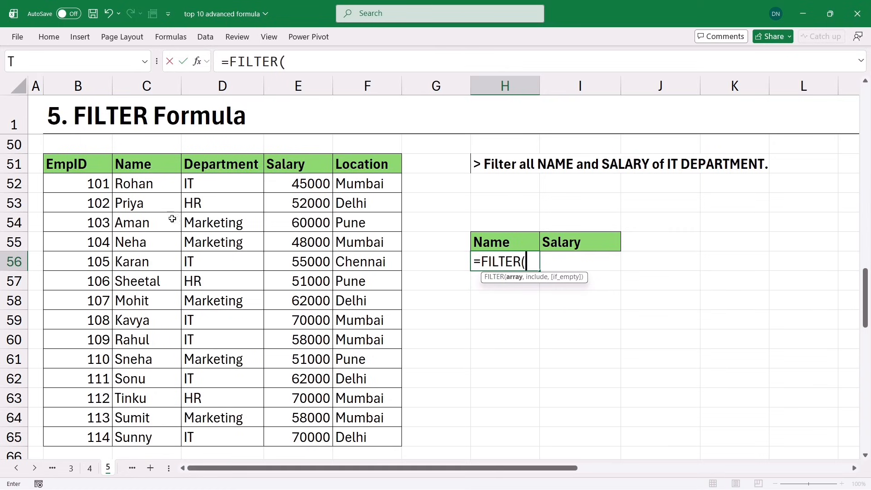
drag(151, 167, 318, 454)
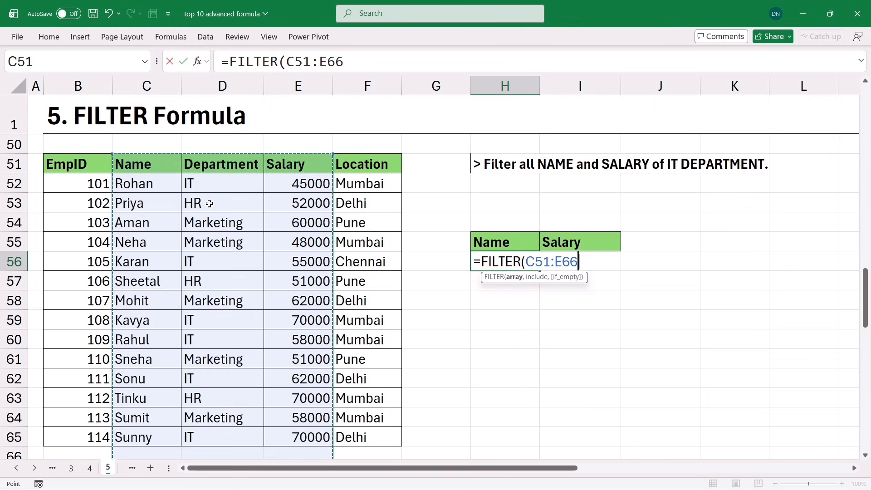
key(BackSpace)
key(BackSpace)
key(BackSpace)
key(BackSpace)
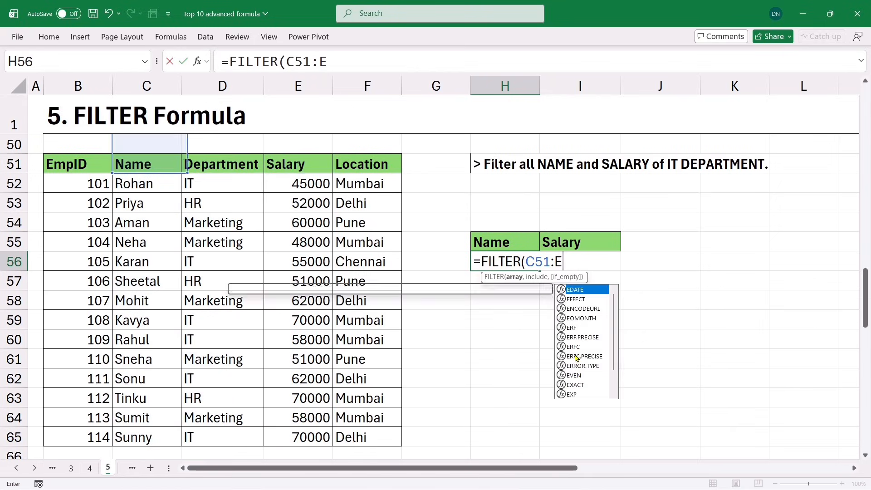
key(BackSpace)
key(BackSpace)
key(BackSpace)
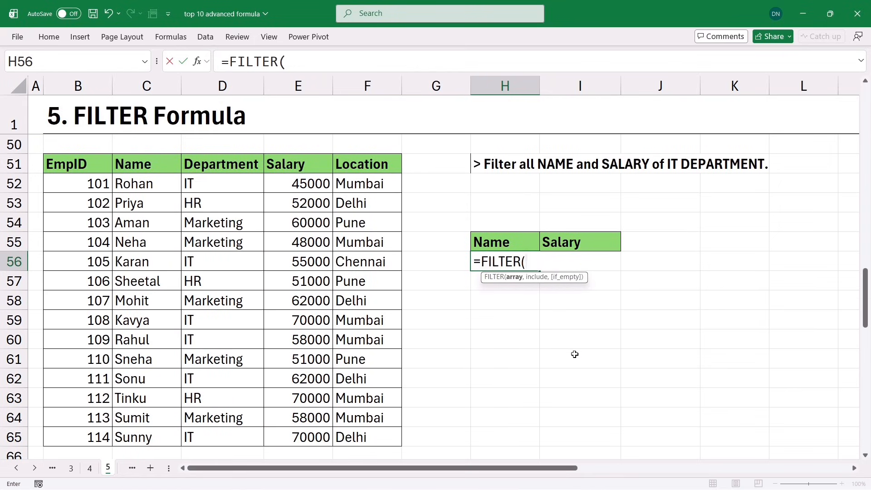
Step: Build the array argument of the FILTER formula in H56 as CHOOSE({1,2},C51:C65,E51:E65), covering the Name and Salary columns
text(choo)
key(Tab)
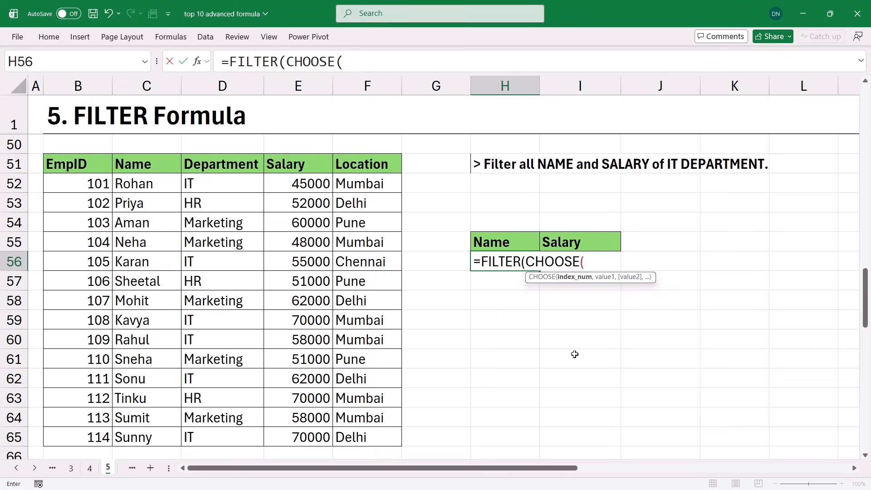
text({1,2},)
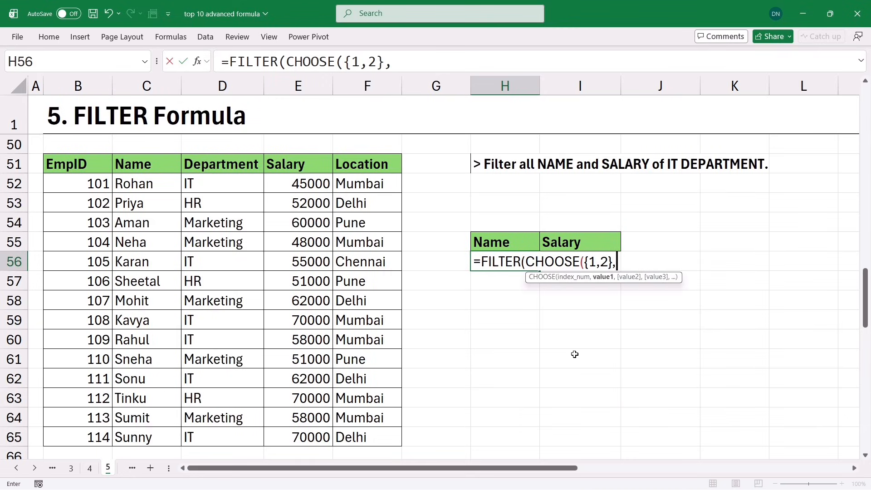
drag(140, 167, 151, 438)
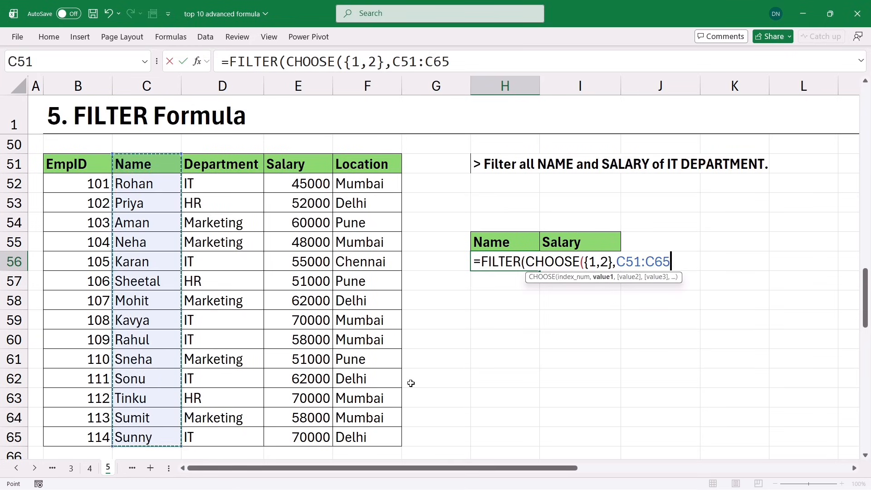
text(,)
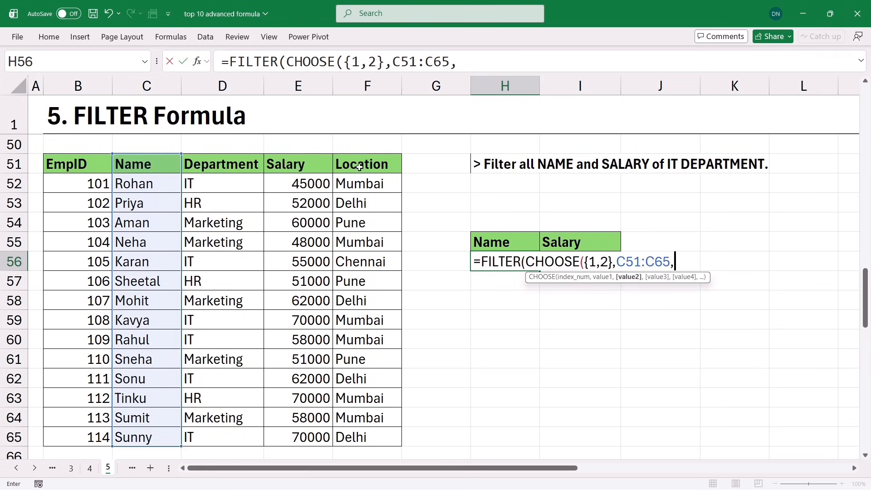
drag(295, 168, 318, 443)
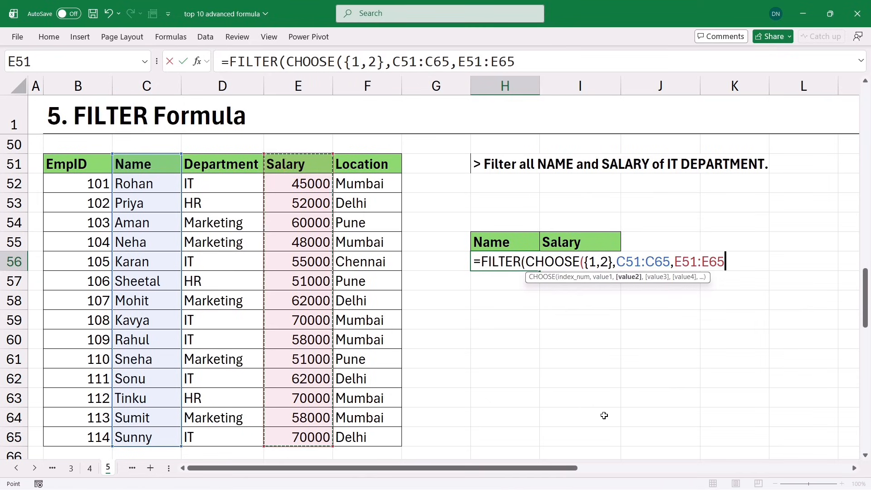
text())
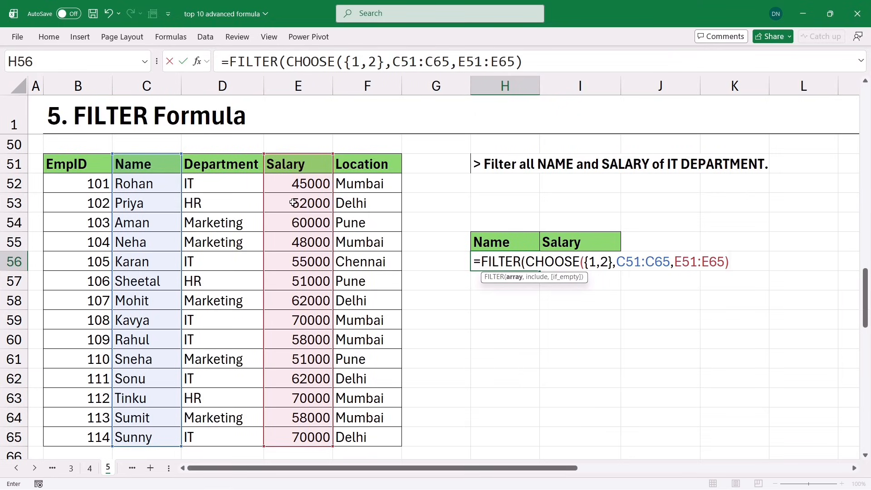
Step: Complete the Name and Salary FILTER formula with the Department condition D51:D65="it" and enter it
text(,)
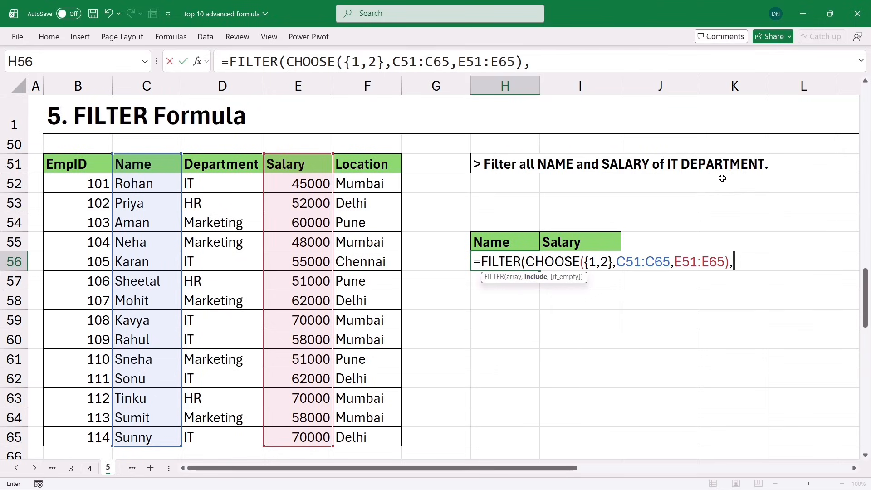
drag(218, 168, 227, 435)
text(=)
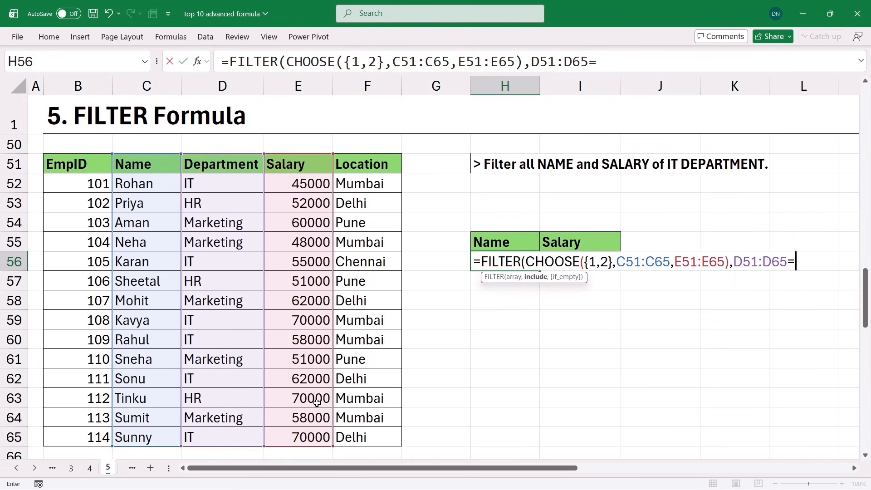
text("it"))
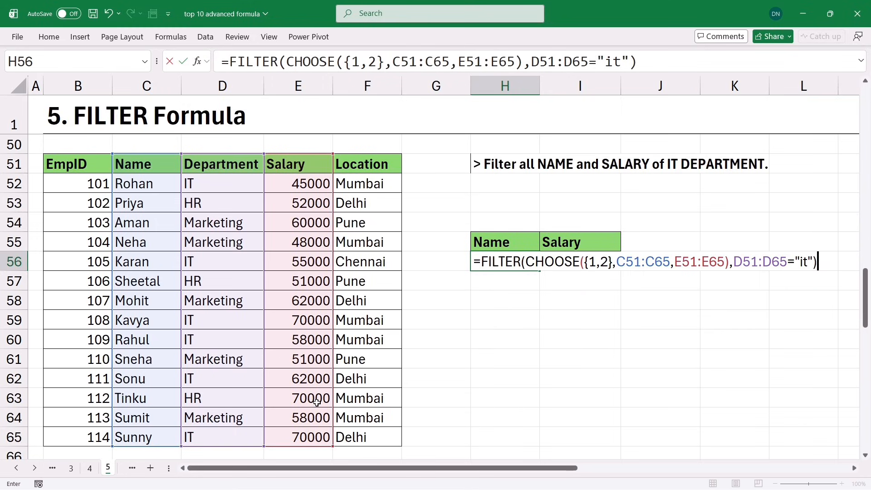
key(Return)
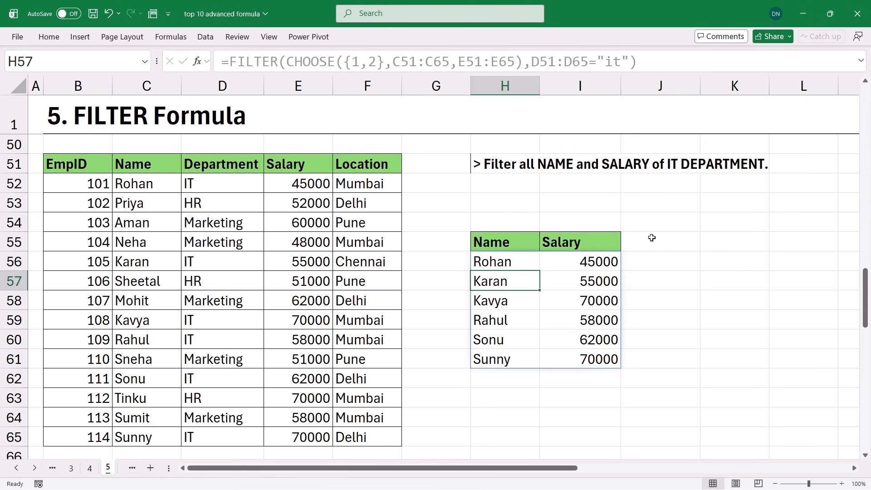
Step: Start a FILTER formula in H72 for the salary-below-55000 exercise, using the whole employee table B67:F81 as the array
click(660, 194)
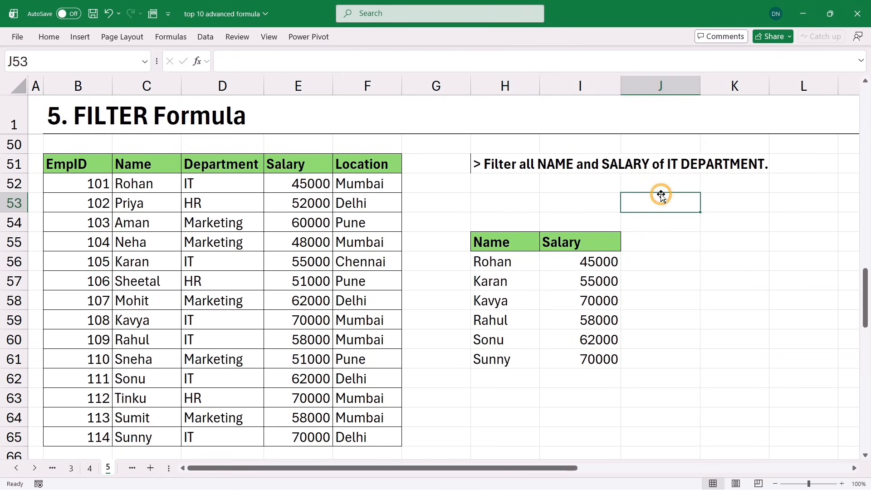
key(Page_Down)
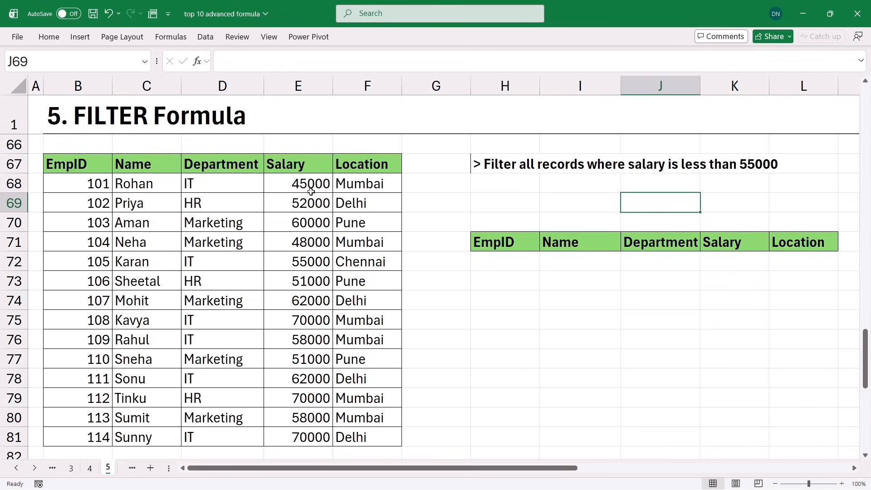
click(483, 261)
text(=f)
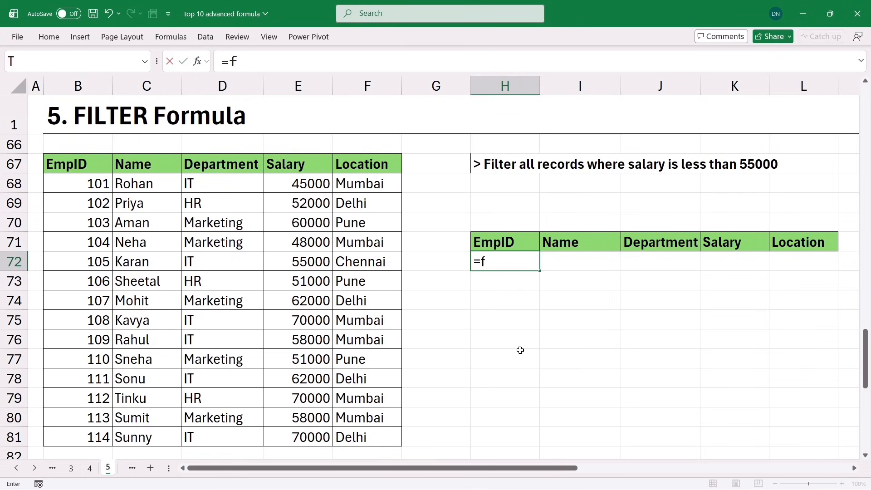
text(il)
key(Tab)
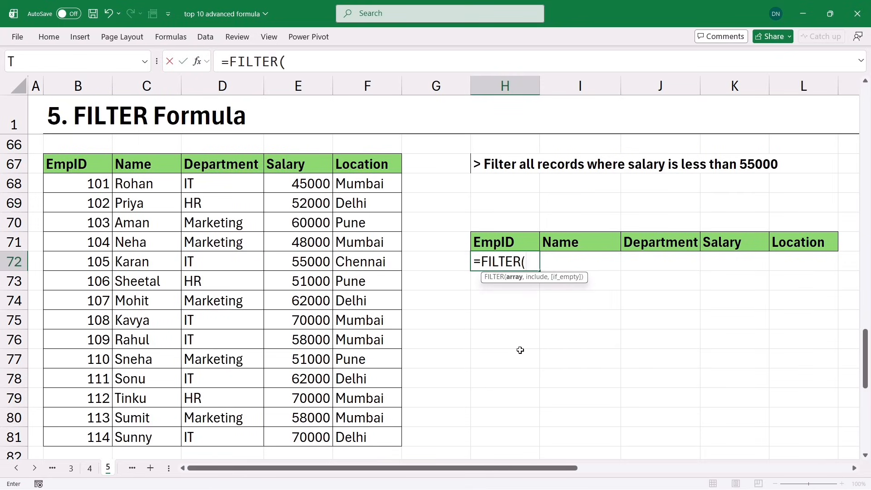
drag(77, 166, 358, 437)
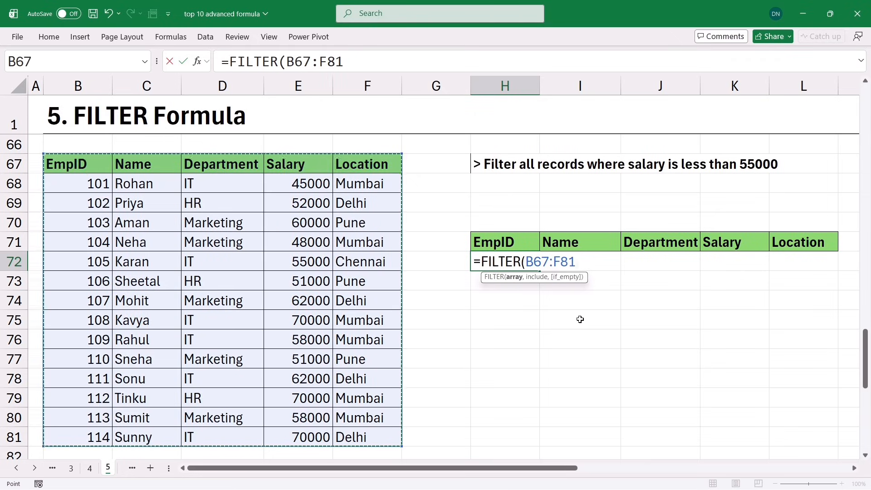
text(,)
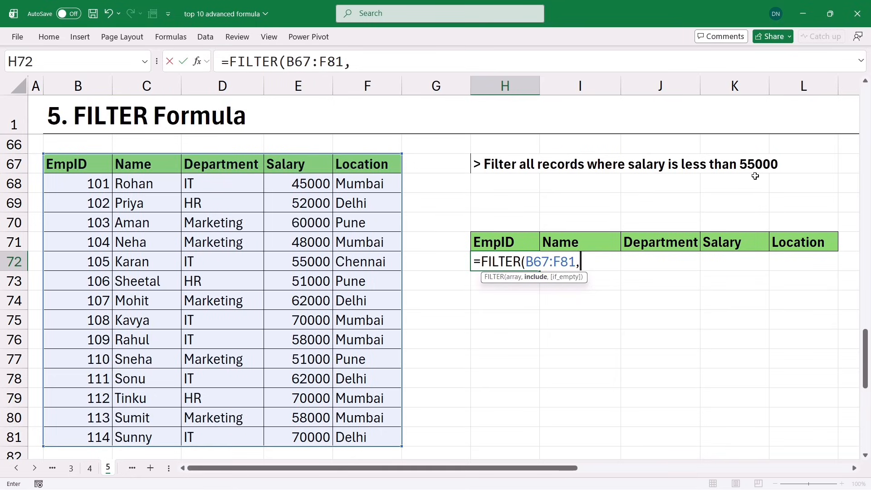
Step: Complete the FILTER formula in H72 with the Salary condition E67:E81<55000 and enter it
click(290, 167)
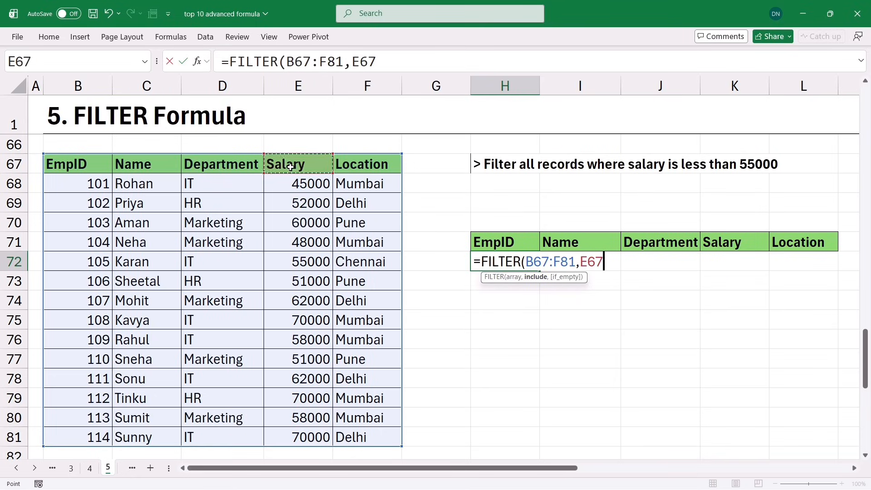
drag(291, 167, 293, 443)
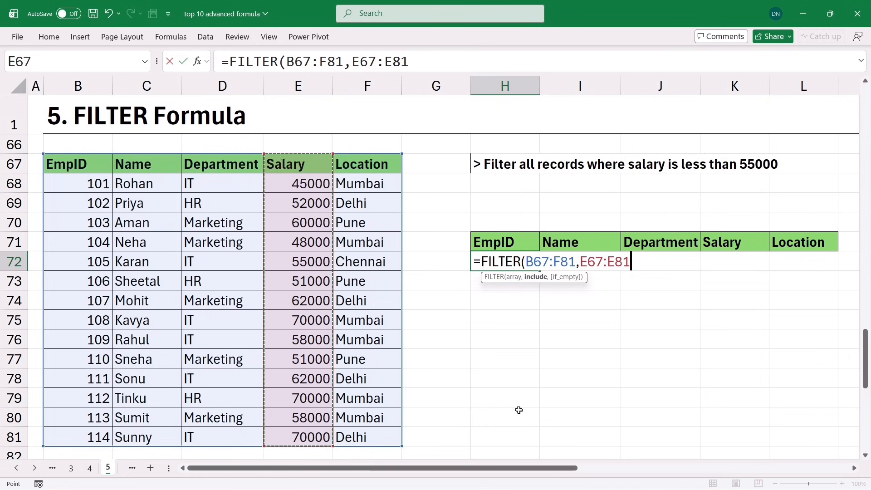
text(<55)
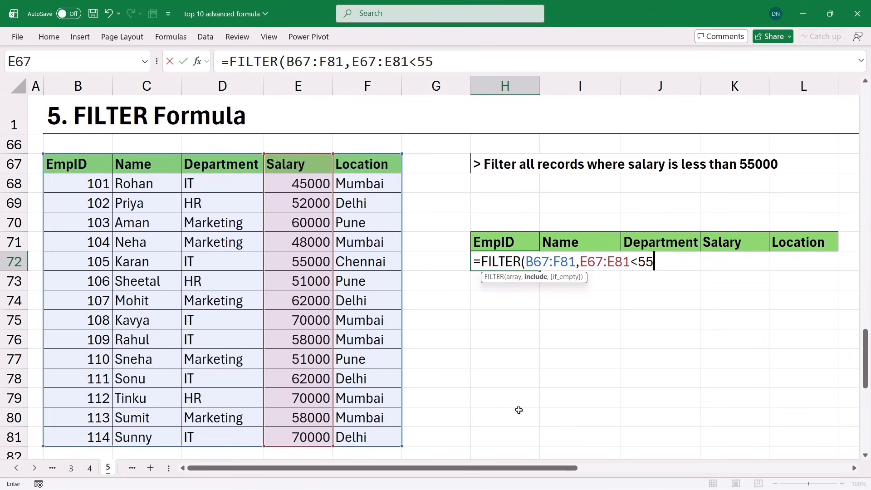
text(000)
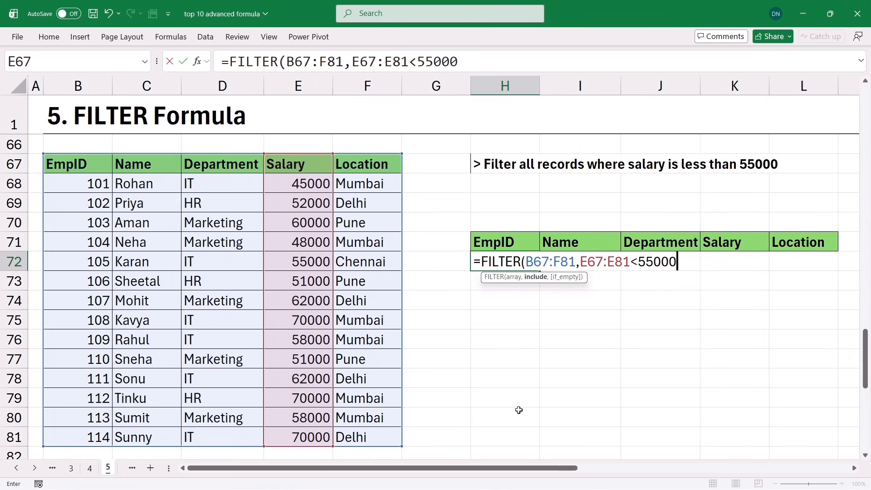
key(Return)
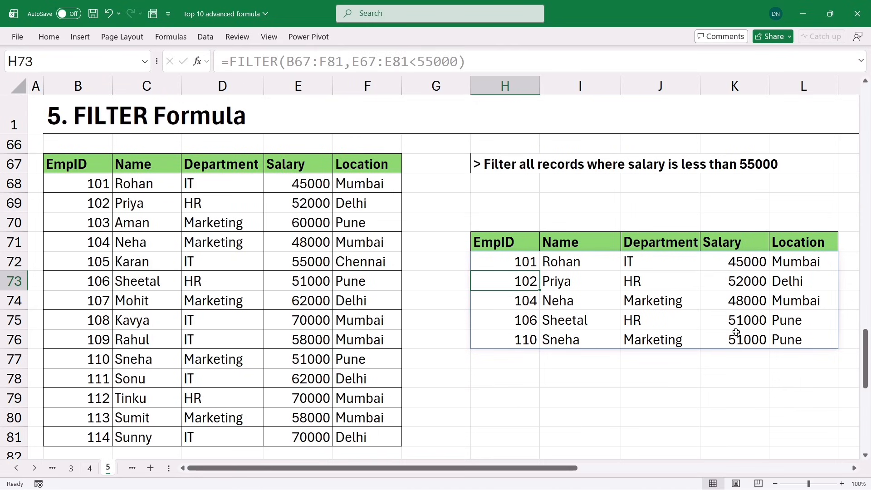
Step: Start a FILTER formula in H88 for the HR and salary exercise, with the employee table B83:F97 as the array
click(634, 380)
key(Page_Down)
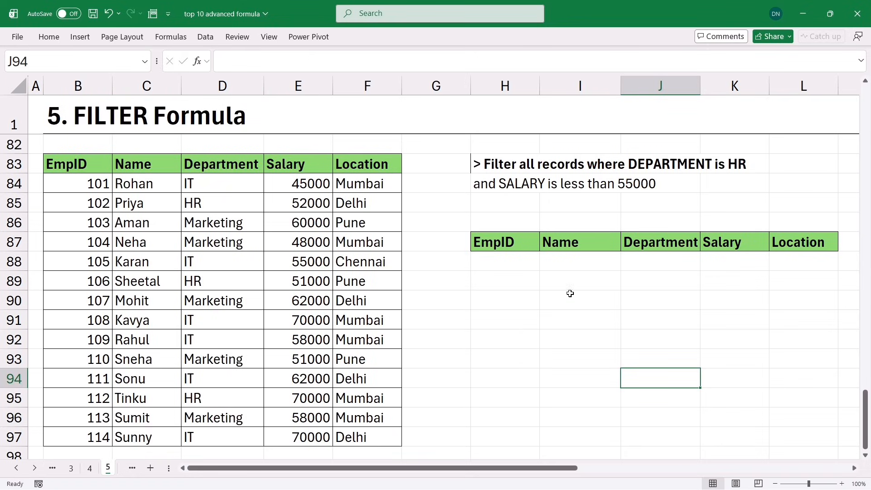
click(498, 267)
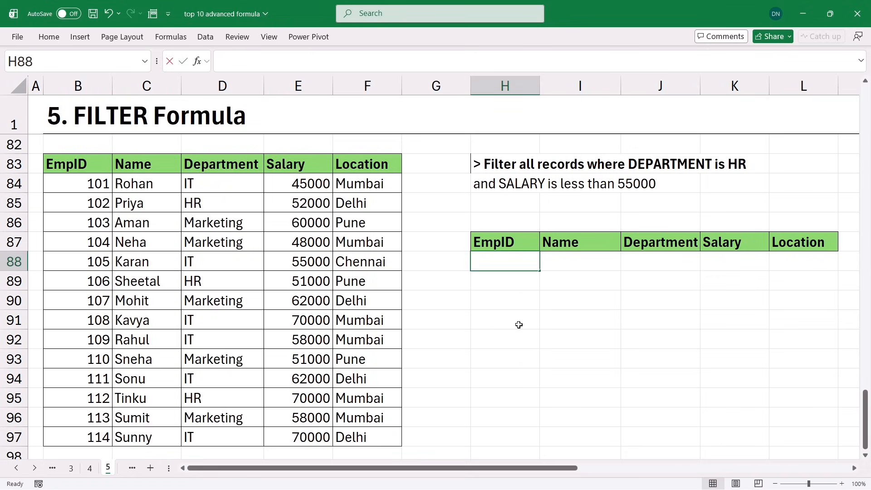
text(=fil)
key(Tab)
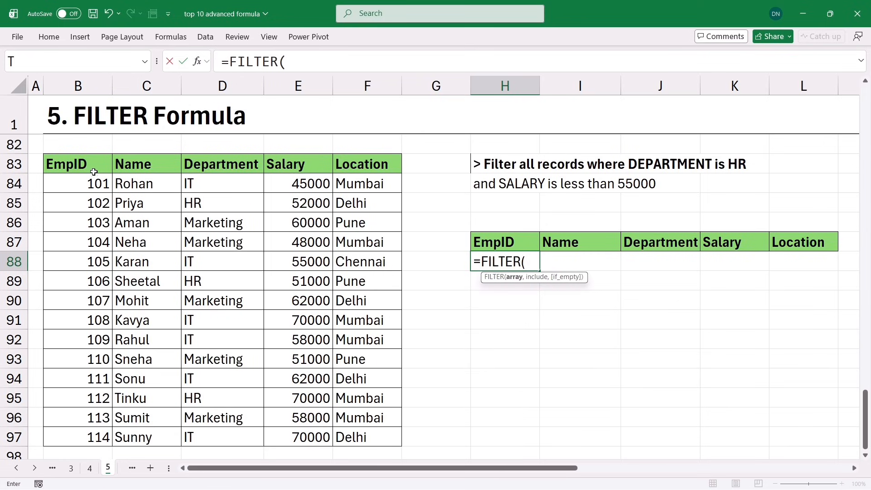
drag(93, 170, 367, 439)
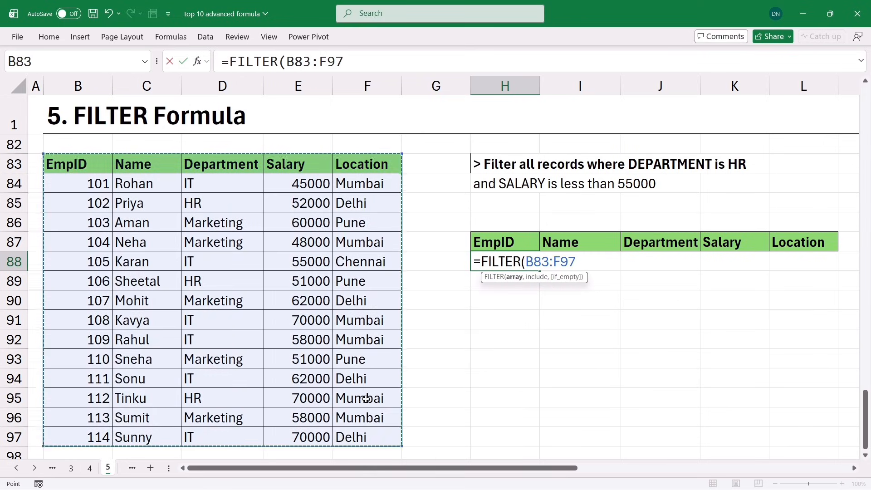
text(,)
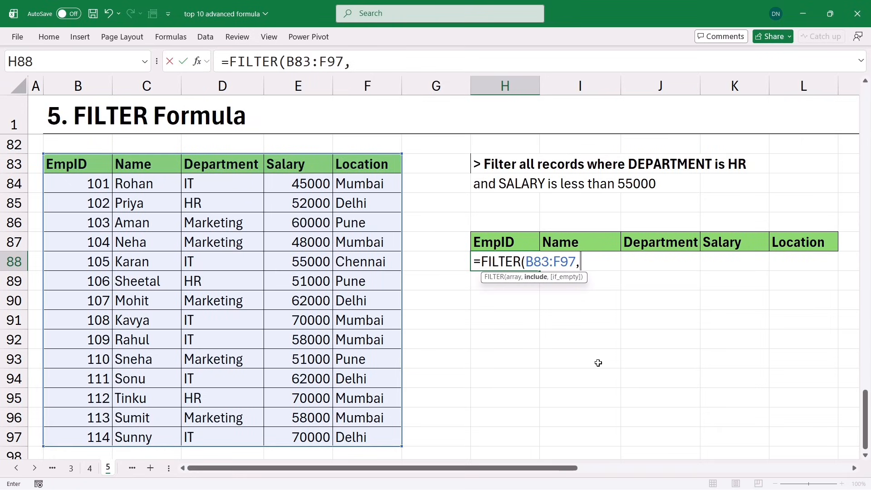
Step: Add the bracketed Department criterion (D83:D97="hr") to the formula in H88, followed by * and an opening bracket for a second condition
text(()
drag(218, 164, 231, 437)
text(=")
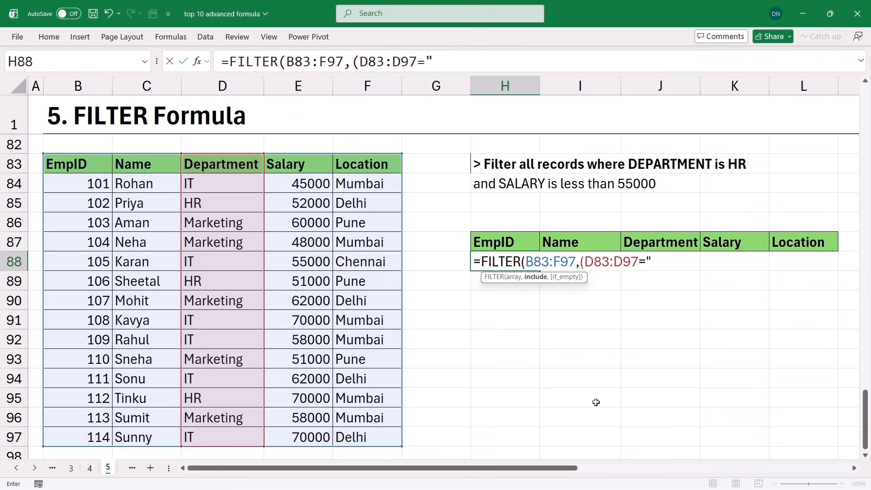
text(hr")*)
text(()
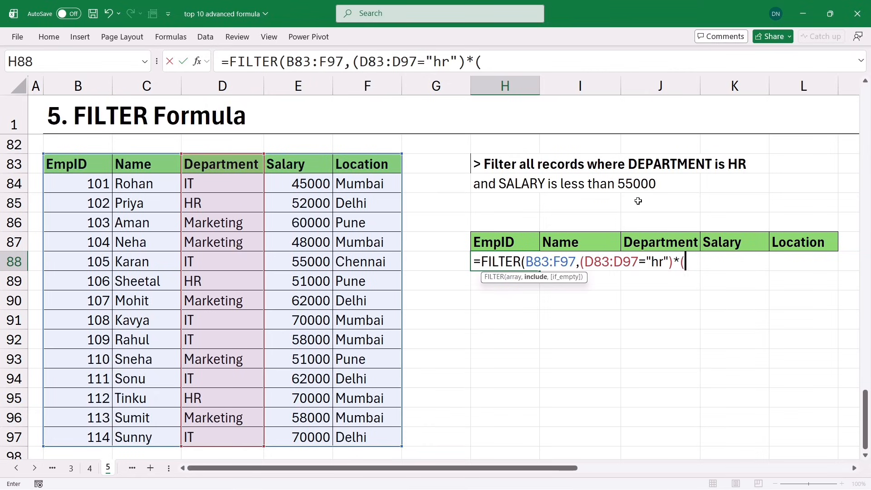
Step: Add the Salary criterion E83:E97<55000 as the second condition in H88, close the brackets and enter the formula
drag(286, 164, 300, 436)
text(<)
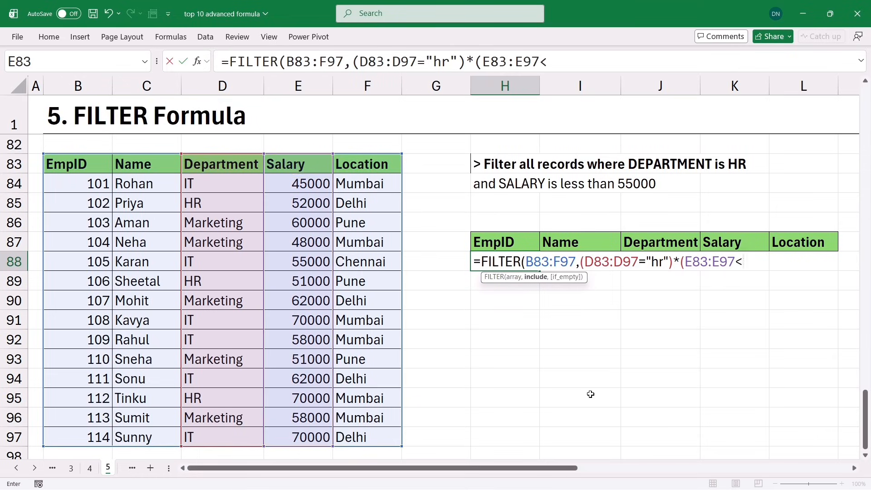
text(5500)
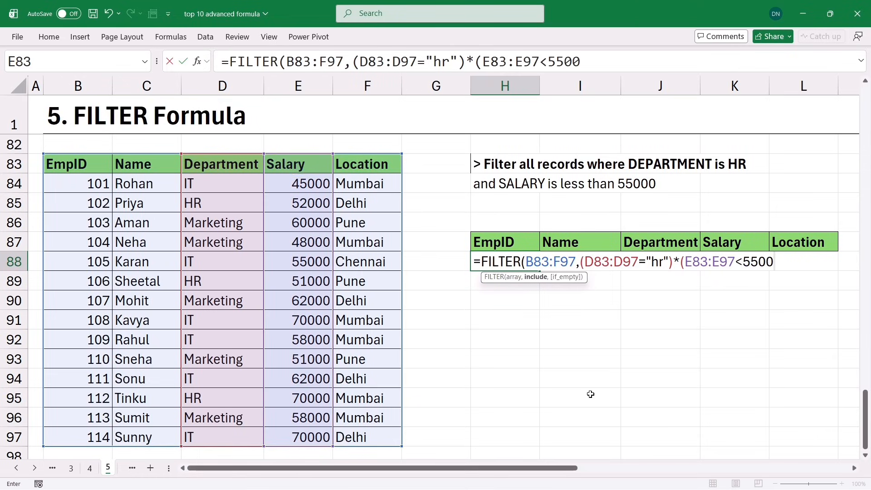
text(0))
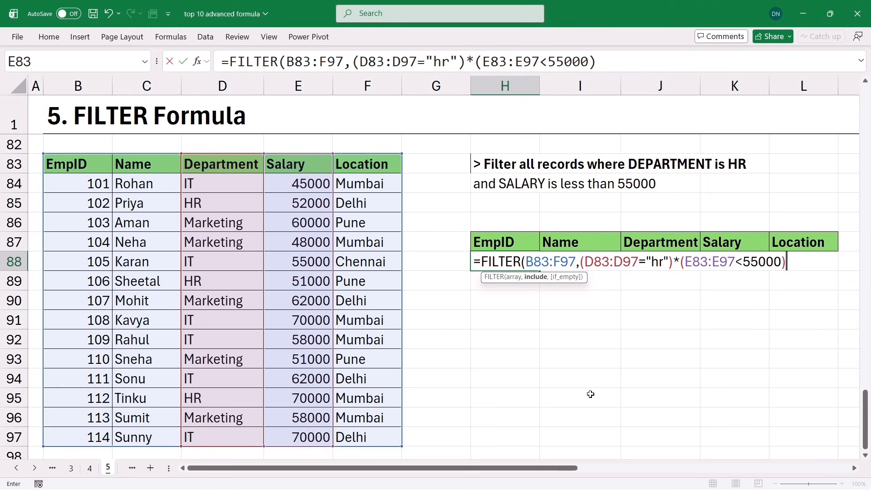
text())
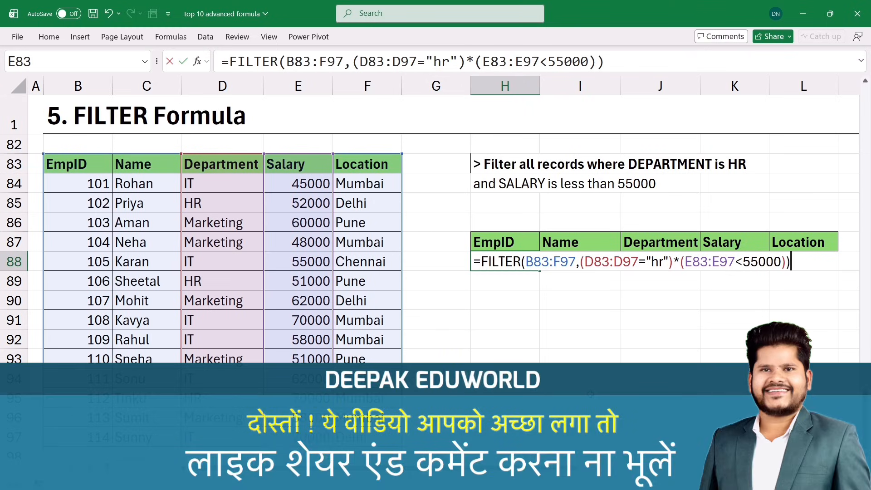
key(Return)
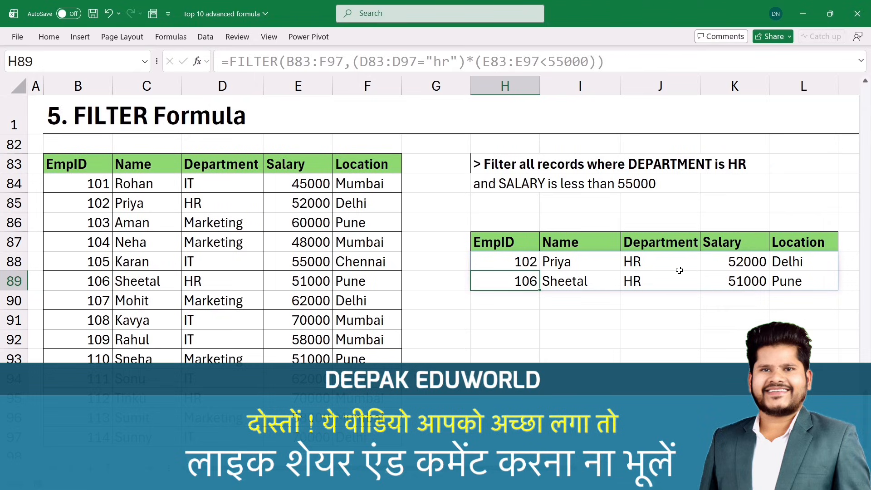
Step: Replace the * between the Department and Salary criteria in H88's FILTER formula with + and enter it
double_click(508, 260)
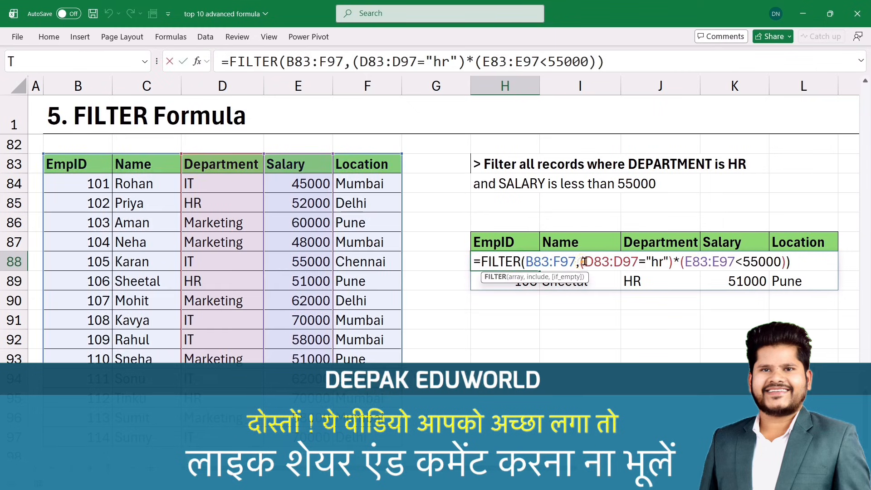
drag(584, 262, 759, 263)
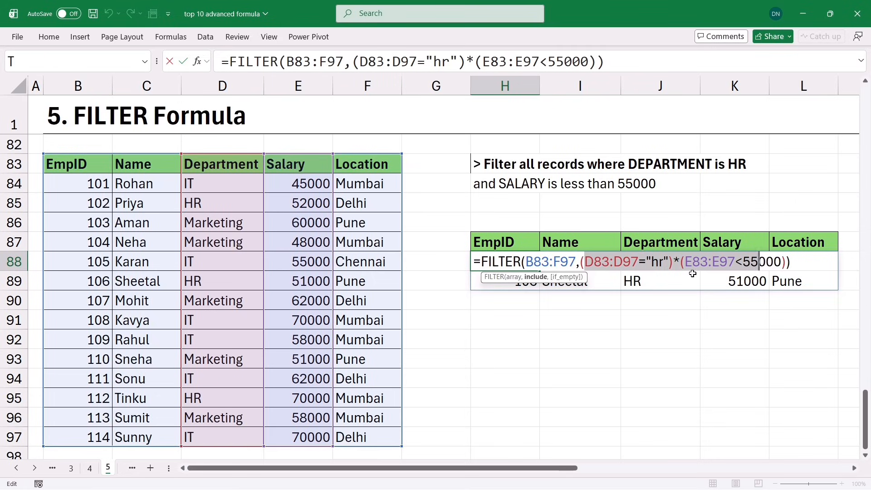
click(679, 260)
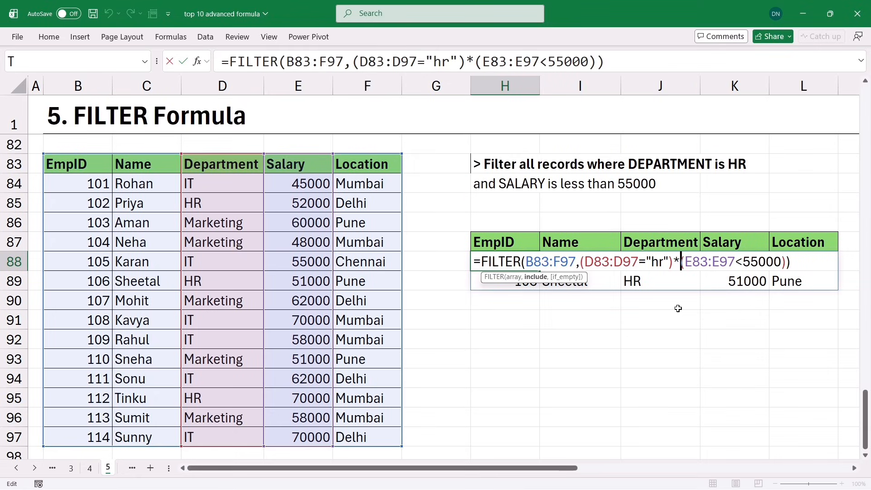
key(BackSpace)
text(+)
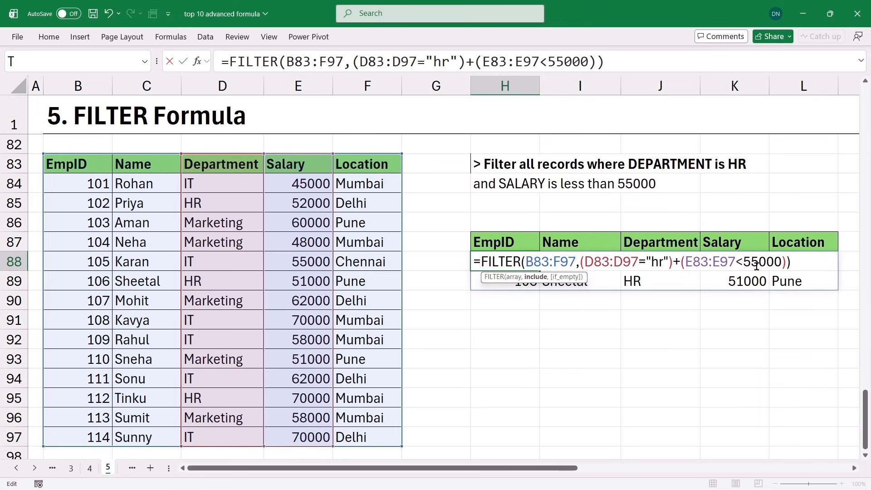
key(Return)
Step: Check the Department and Salary values of the records returned by the FILTER formula in H88
click(658, 278)
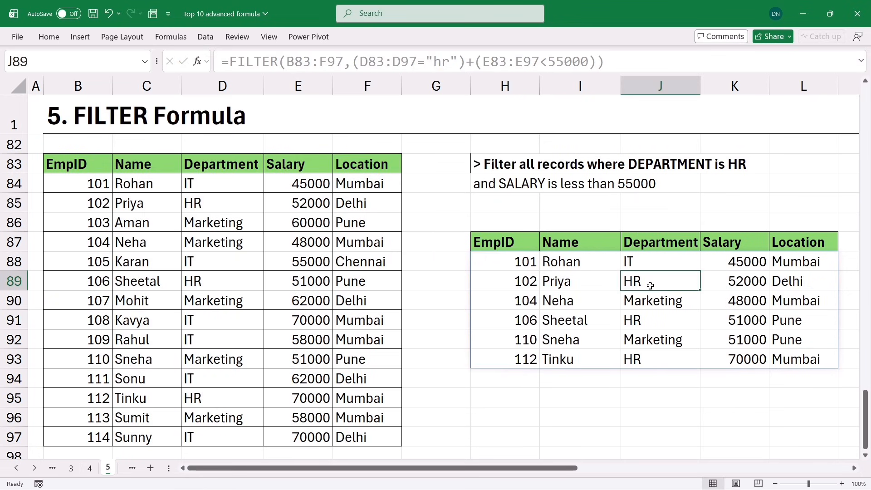
click(644, 317)
click(646, 358)
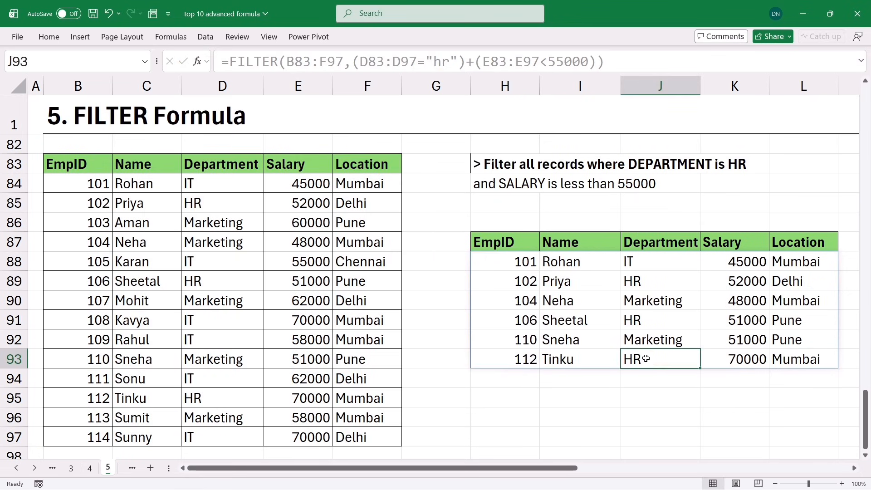
click(749, 267)
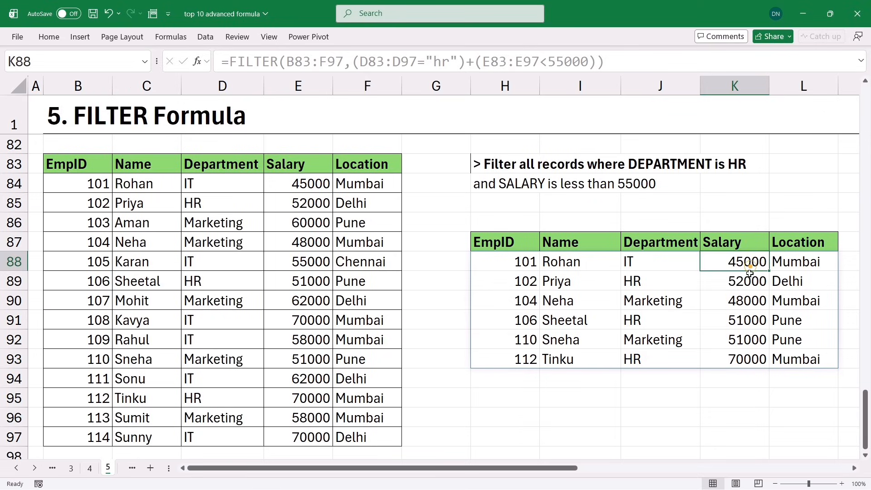
click(747, 282)
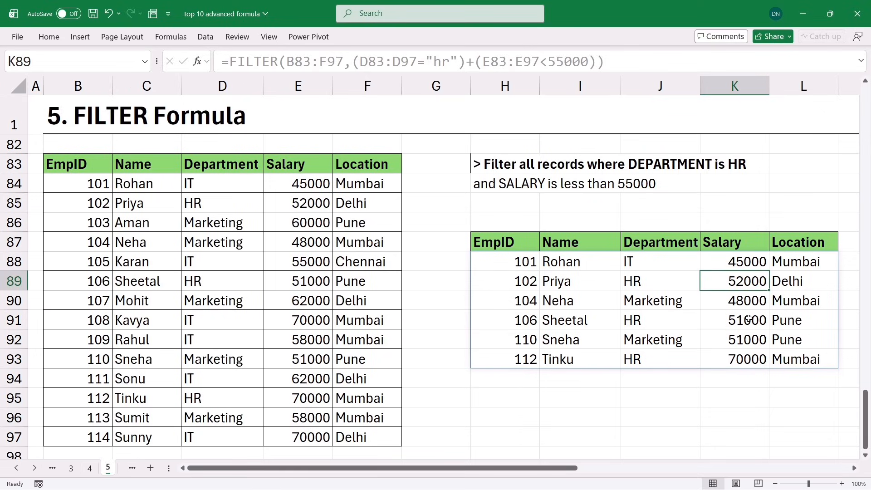
click(694, 358)
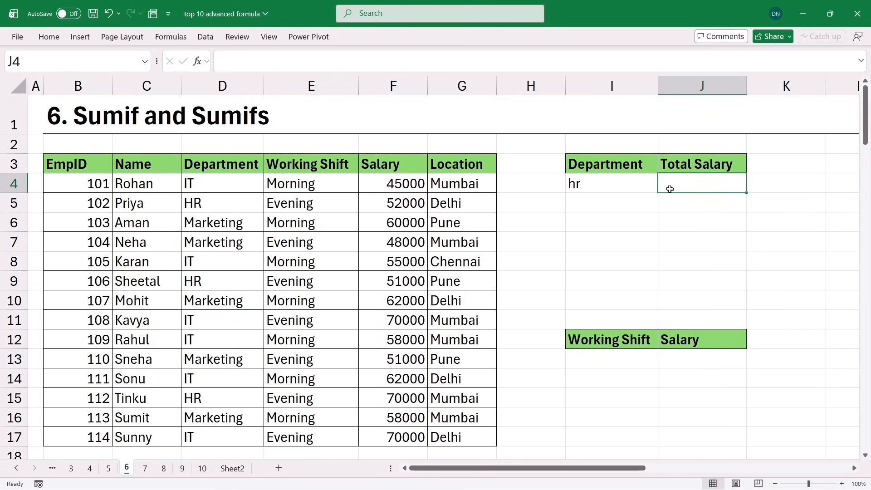
Step: Examine the HR rows and the matching Salary entries in the employee table of the Sumif and Sumifs sheet
click(210, 203)
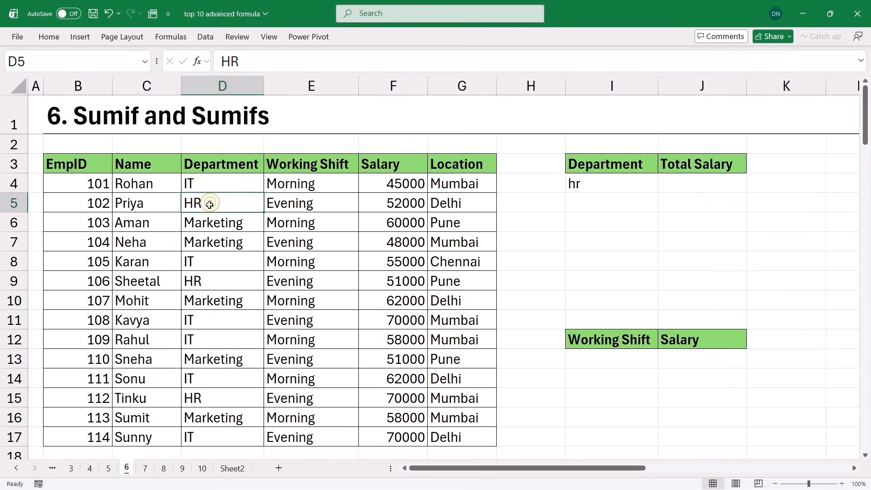
click(205, 283)
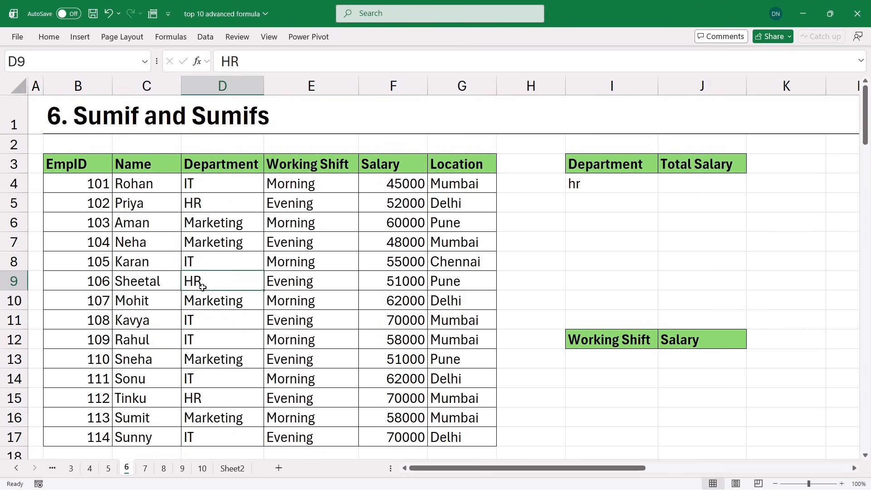
ctrl+click(394, 206)
ctrl+click(388, 282)
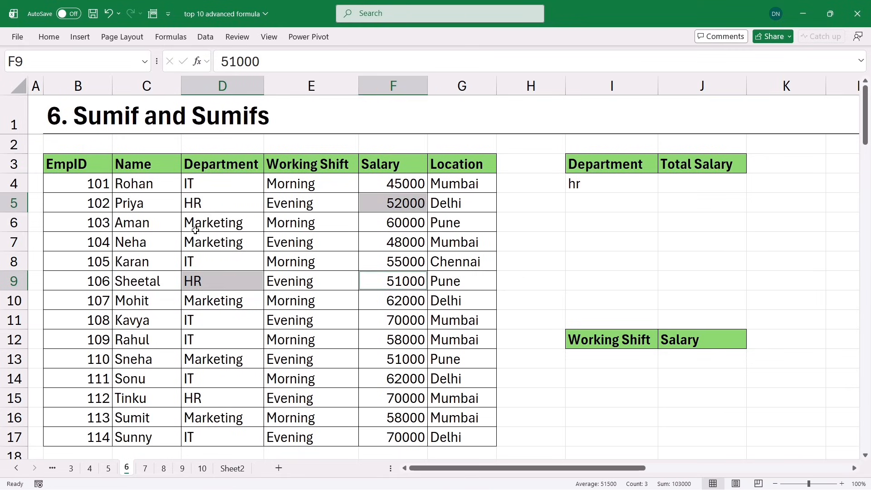
drag(200, 182, 201, 311)
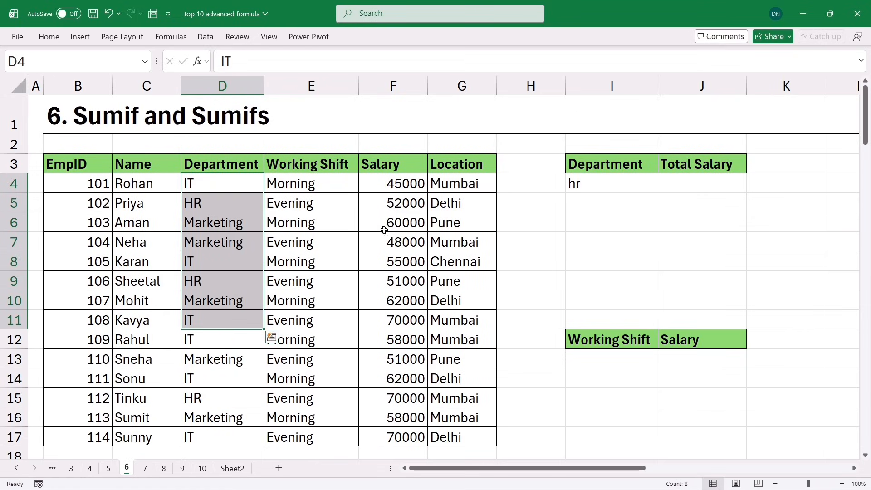
drag(386, 186, 379, 399)
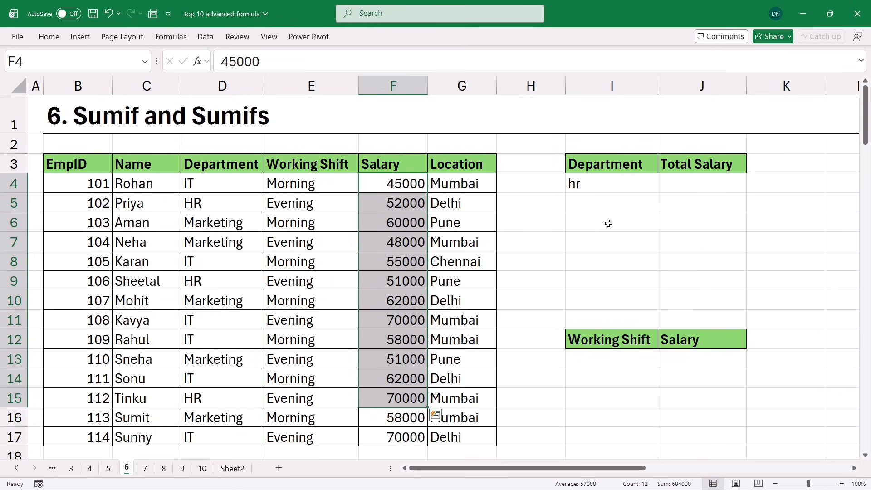
Step: Start a SUMIF formula in the Total Salary cell J4, with the Department column D3:D17 as the range
click(673, 188)
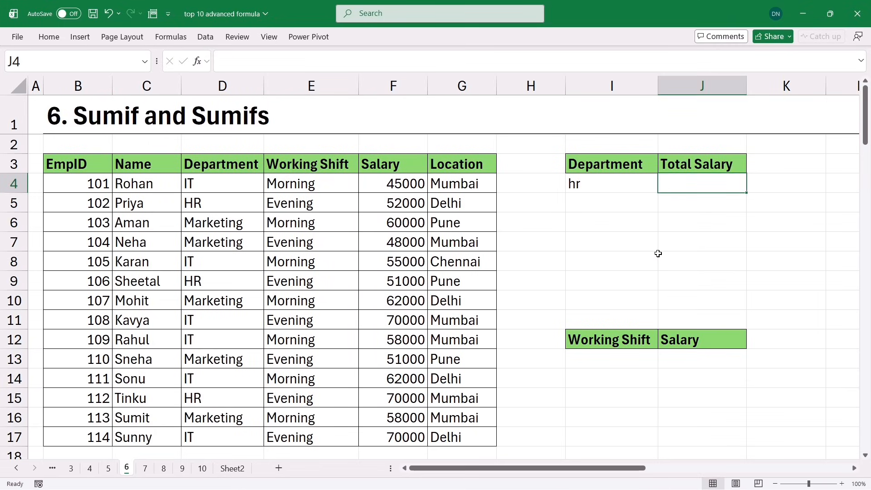
text(=sumi)
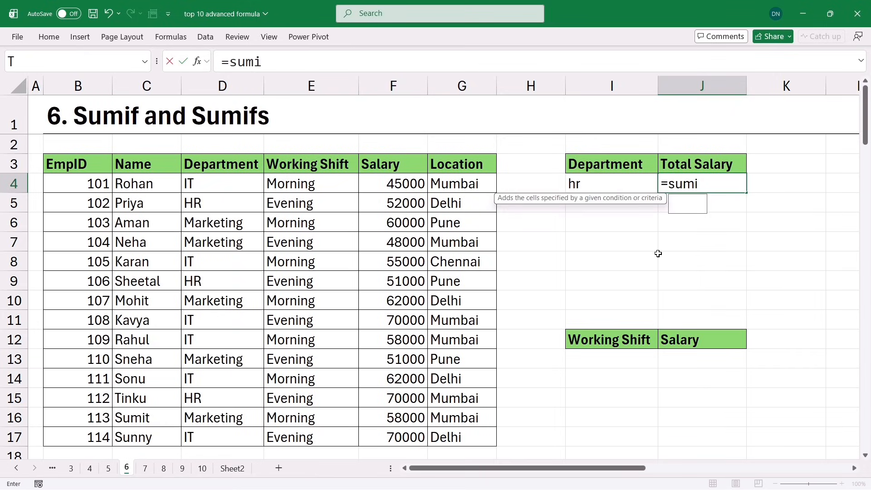
text(f)
key(Tab)
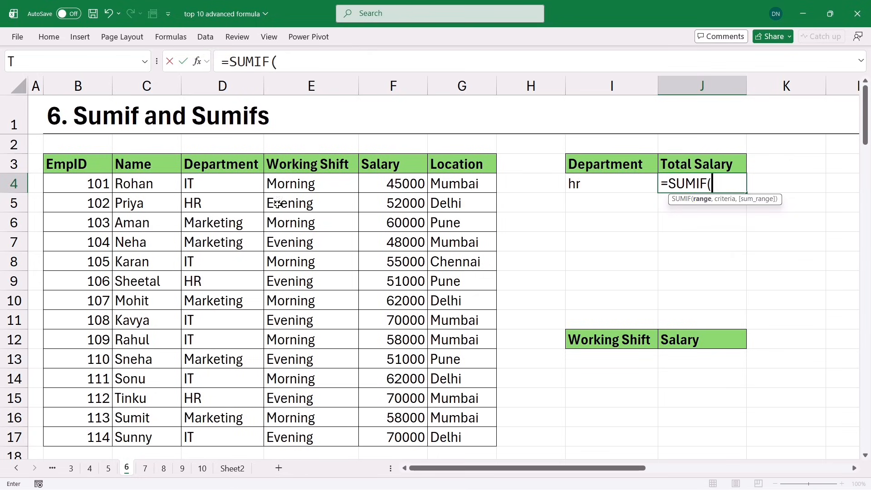
drag(207, 169, 209, 437)
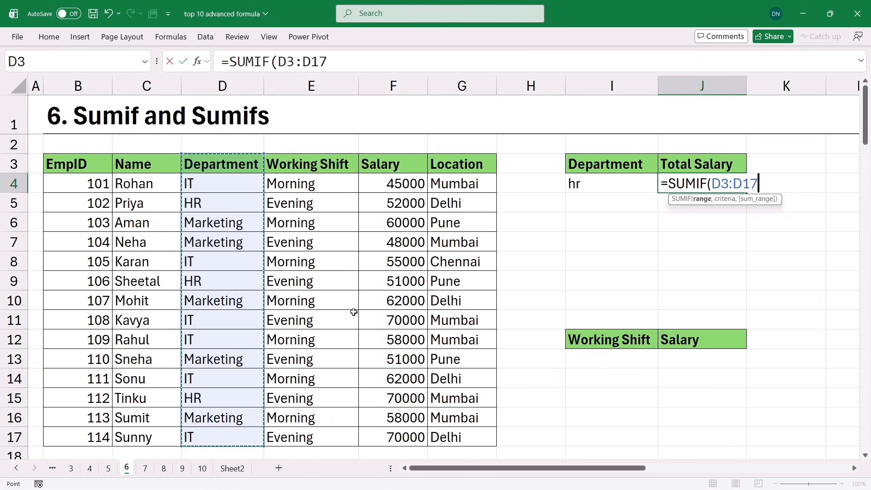
text(,)
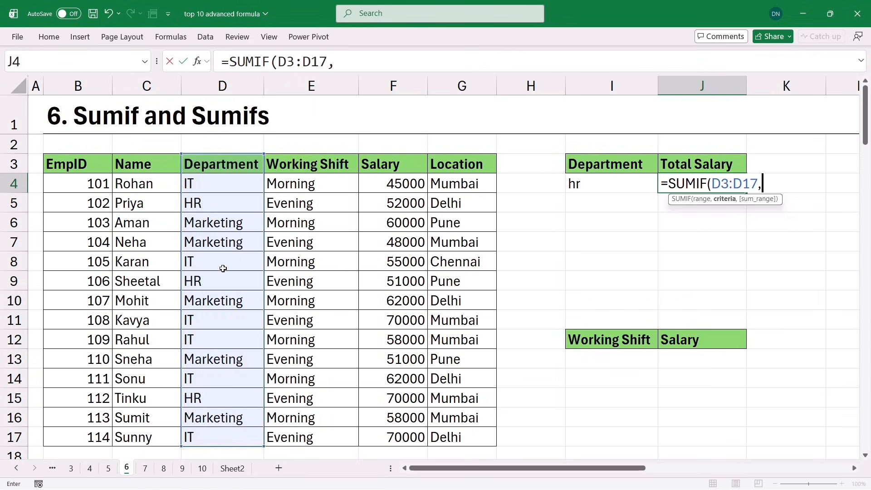
Step: Add I4 as the criteria and the Salary column F3:F17 as the sum range in J4, and enter the formula
click(591, 185)
text(,)
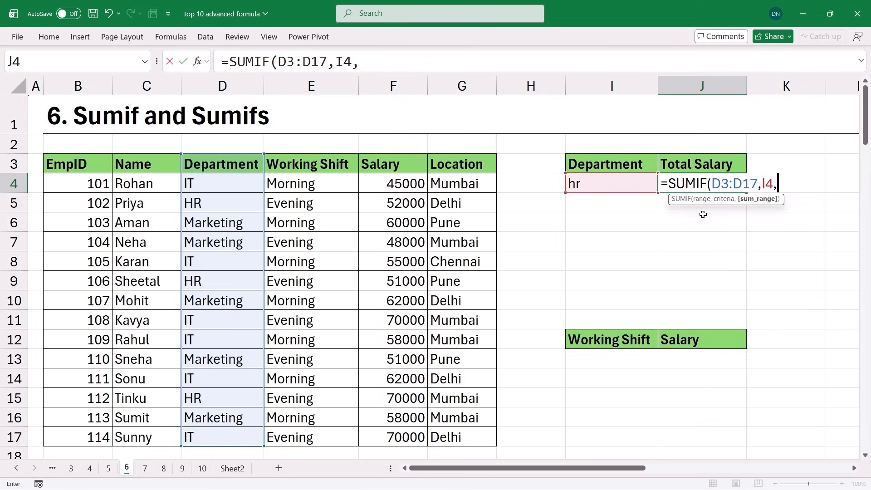
drag(390, 166, 359, 444)
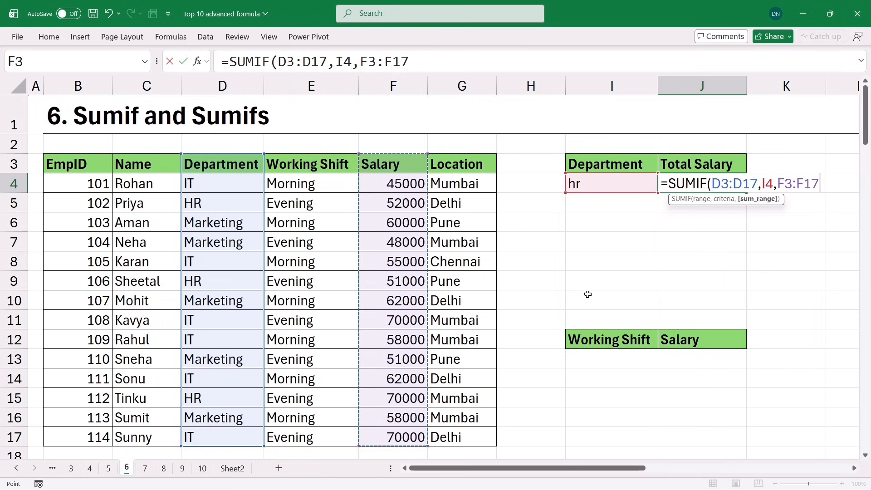
text())
key(Return)
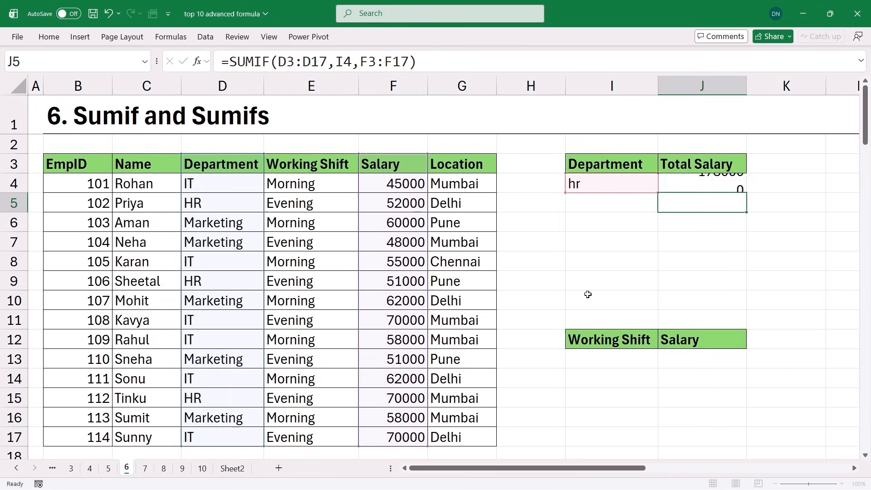
Step: Change the Department criterion in I4 to "it" to recalculate the SUMIF total in J4
click(612, 185)
click(684, 186)
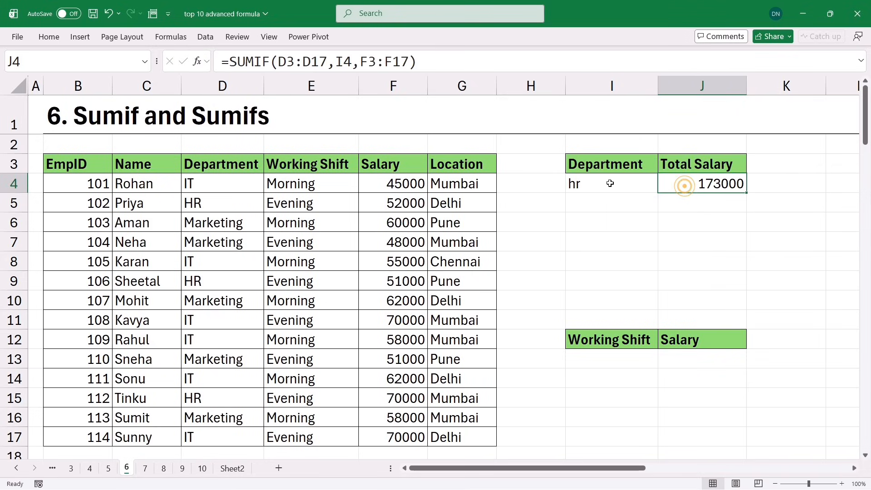
click(611, 184)
text(it)
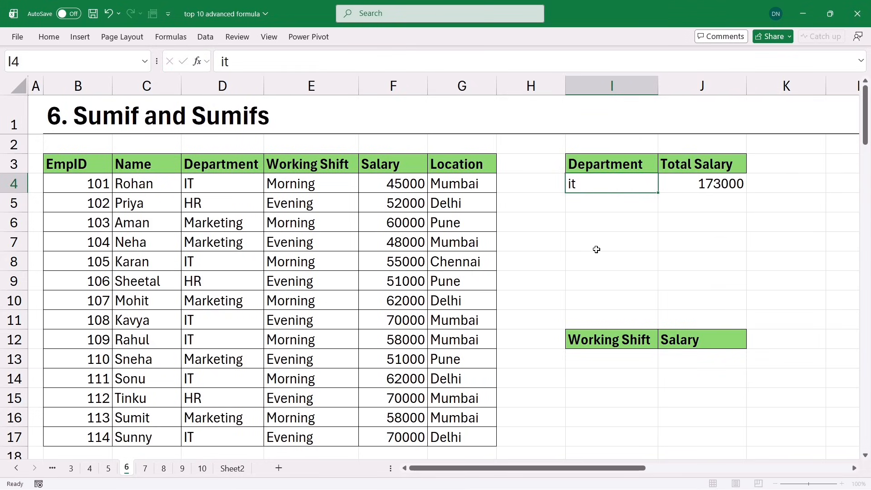
key(Return)
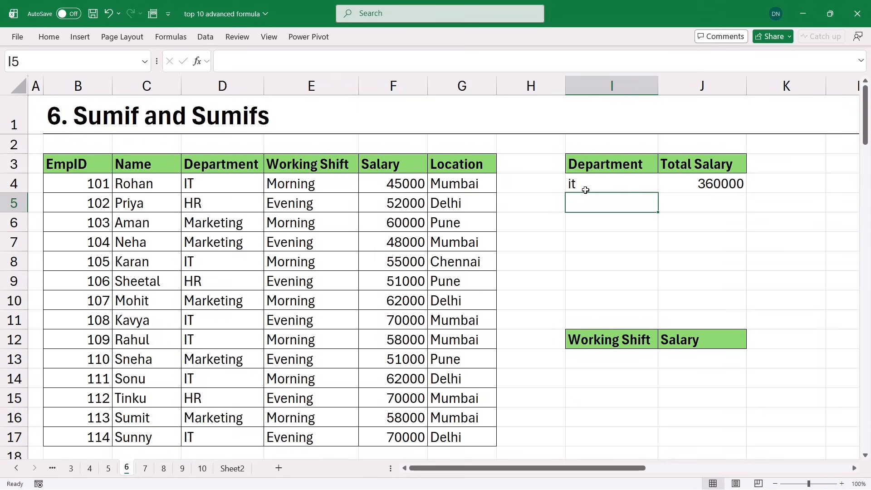
Step: Check the IT rows at D4 and D8 and their Salary entries against the SUMIF total
click(585, 187)
click(205, 201)
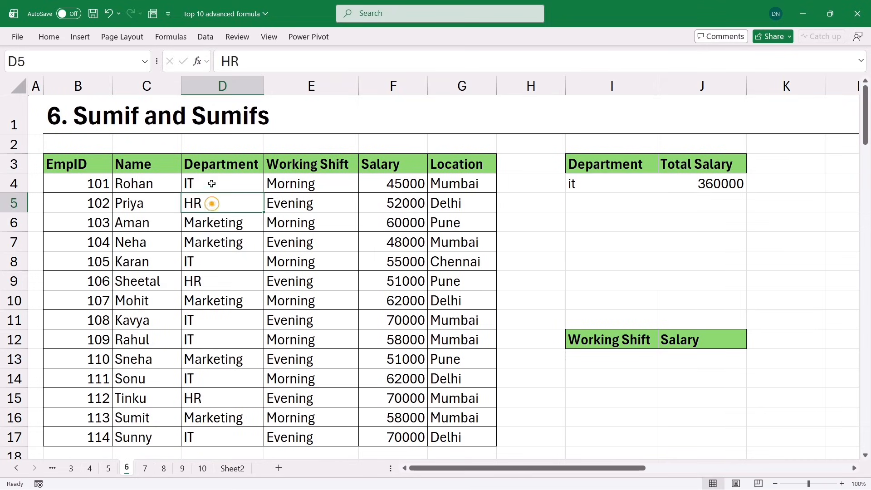
click(211, 182)
ctrl+click(202, 261)
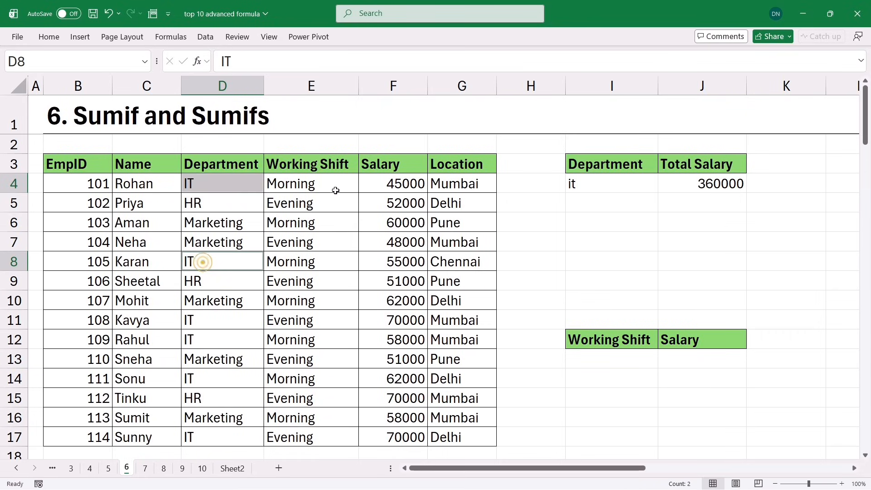
ctrl+click(381, 185)
ctrl+click(382, 262)
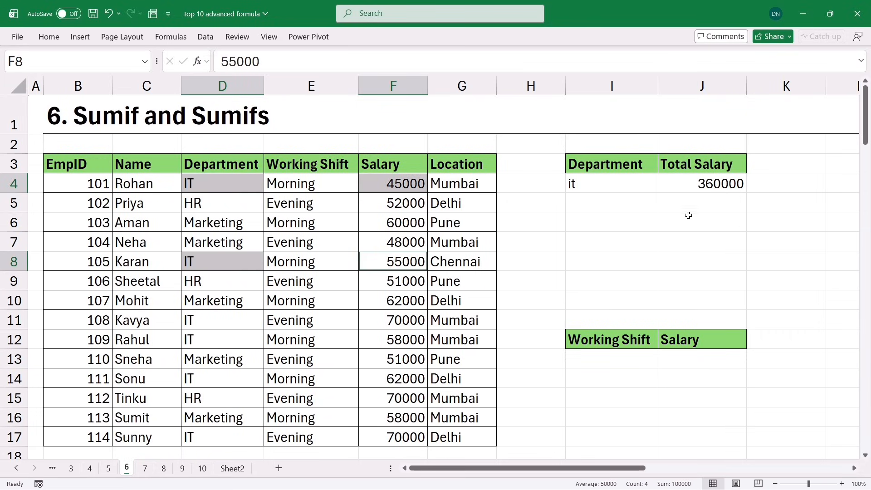
Step: Enter "morning" as the Working Shift criterion in I13
click(609, 363)
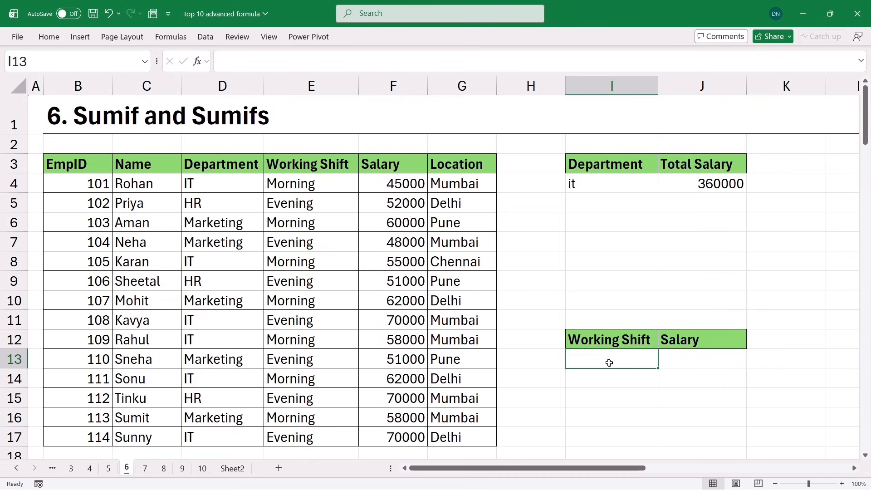
text(morni)
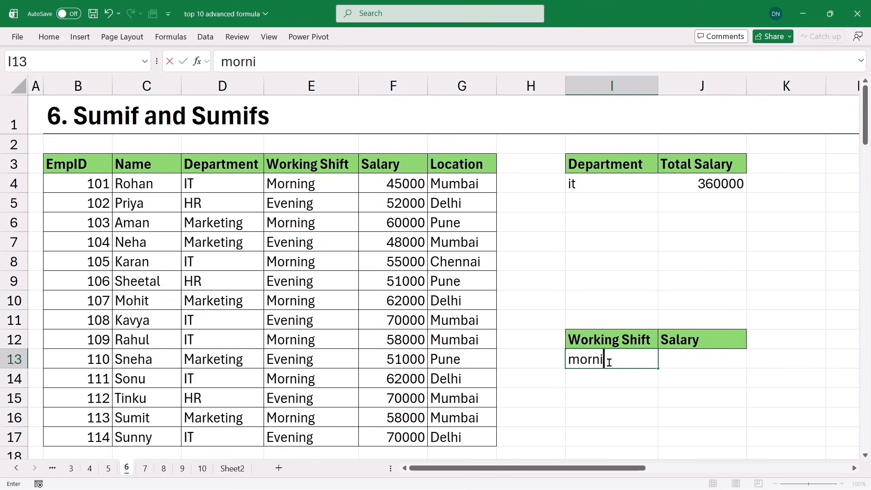
text(ng)
Step: Start a SUMIF formula in J13 with the Working Shift column E3:E17 as the criteria range
click(681, 360)
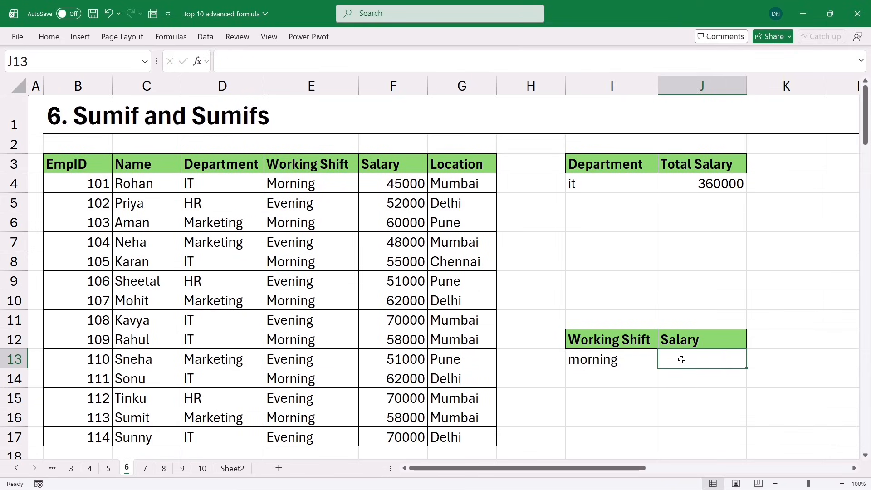
drag(314, 169, 297, 283)
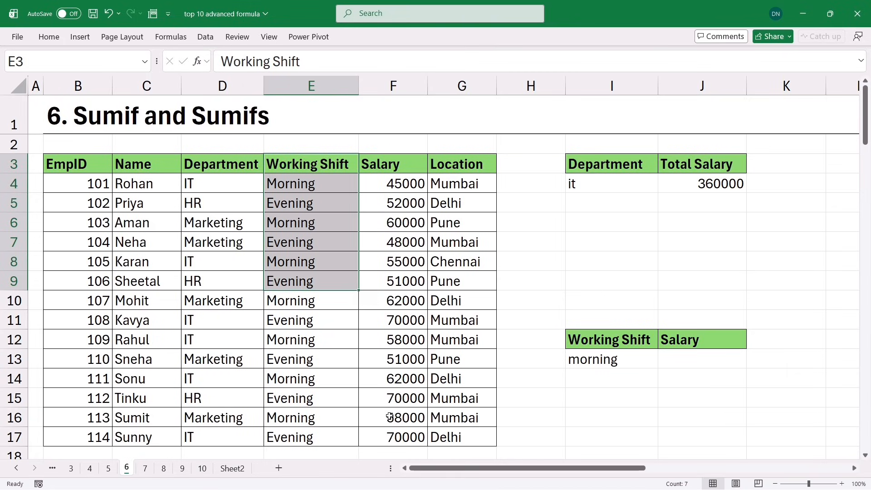
click(683, 360)
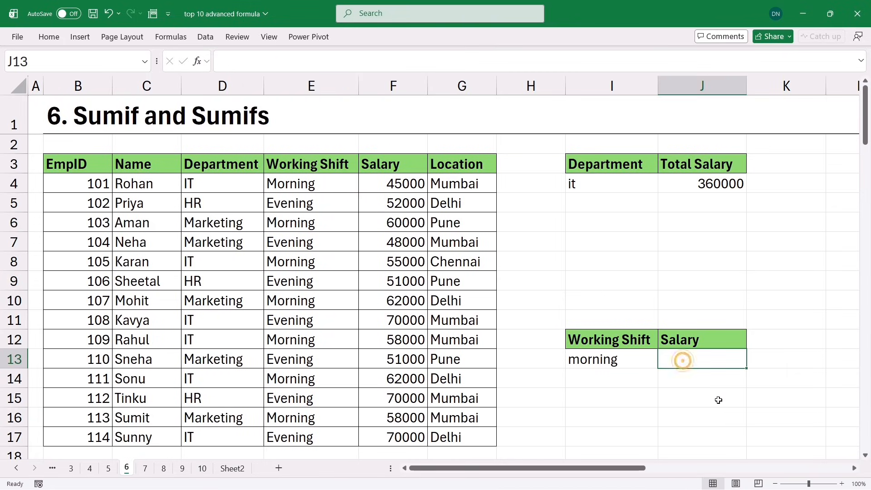
text(=s)
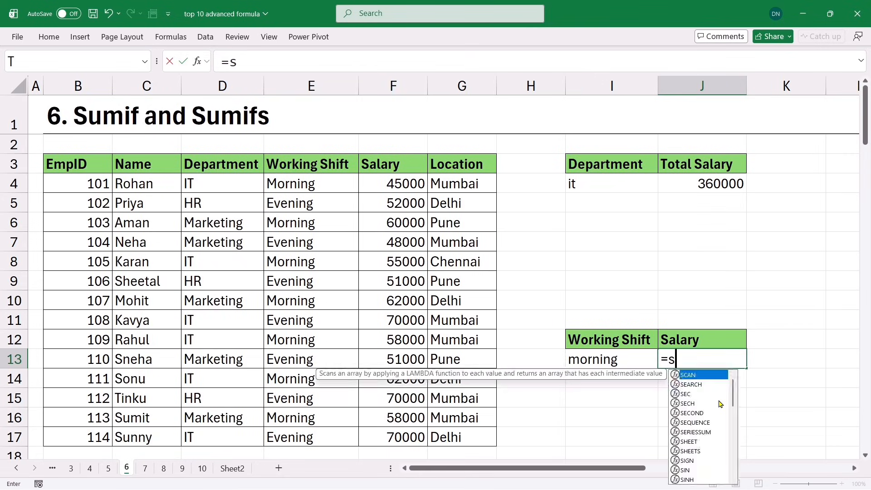
text(umif)
key(Tab)
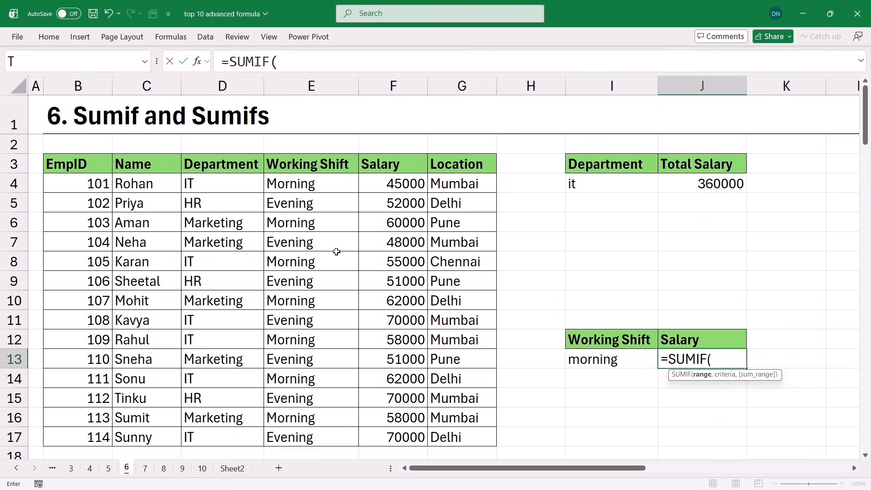
drag(304, 168, 303, 435)
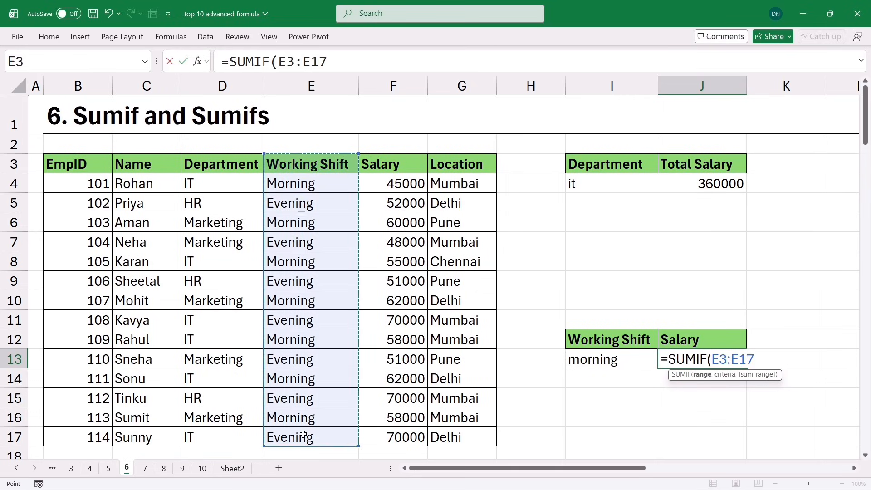
text(,)
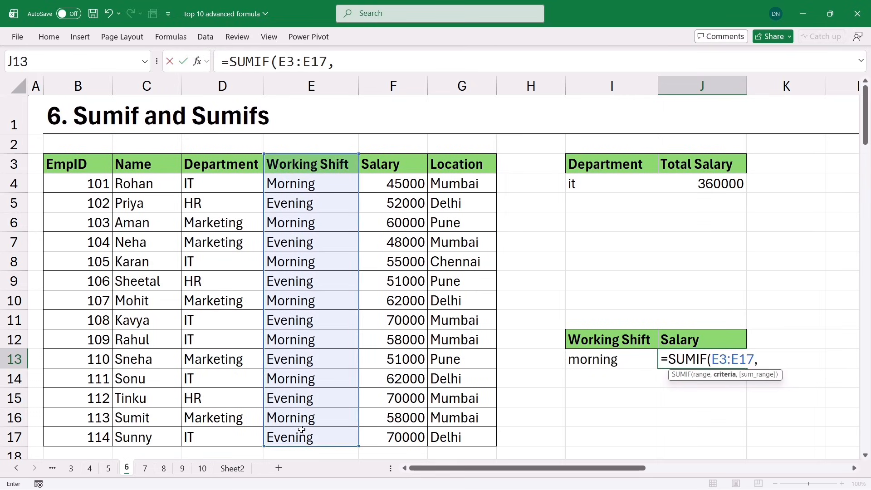
Step: Add I13 as the criteria and the Salary column F3:F17 as the sum range in J13, and enter the formula
click(606, 364)
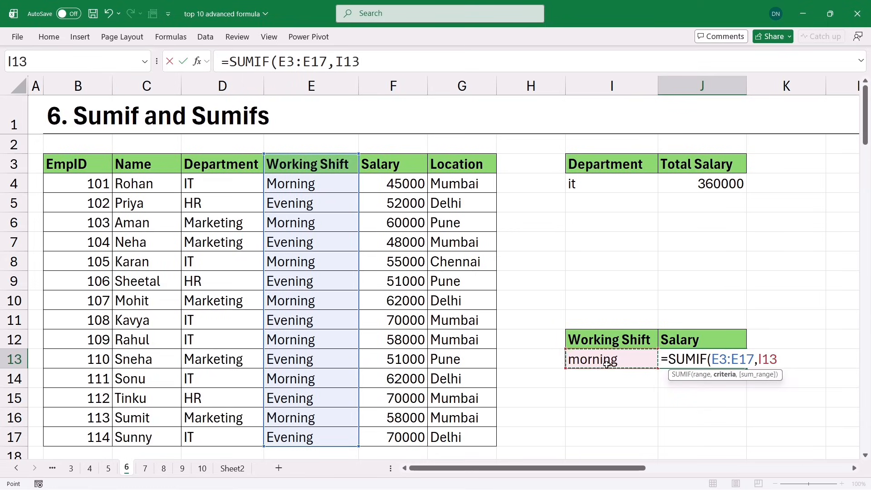
text(,)
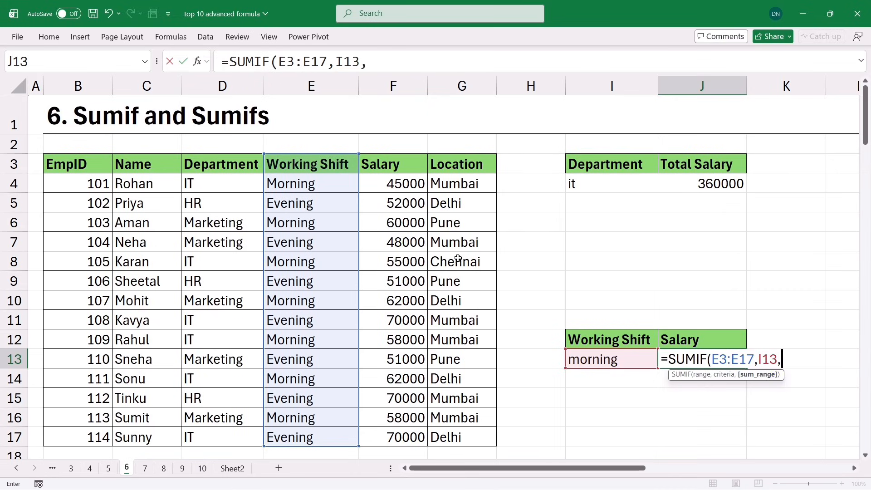
drag(392, 164, 387, 437)
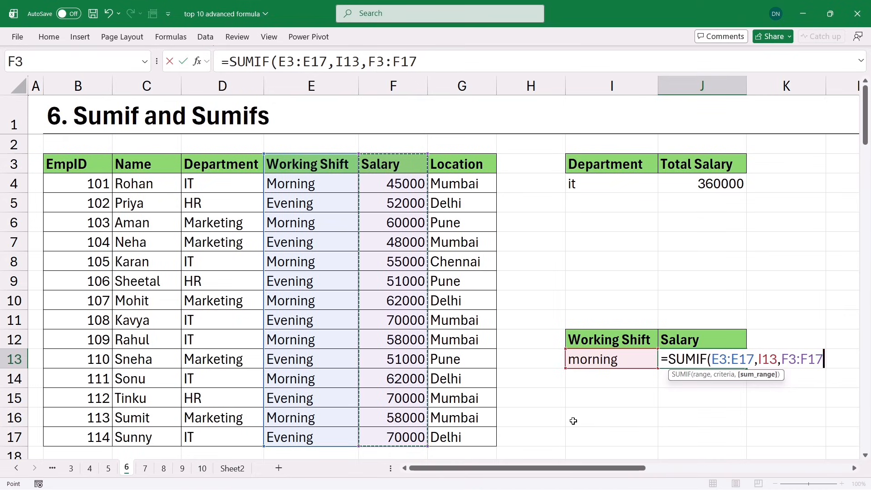
text())
key(Return)
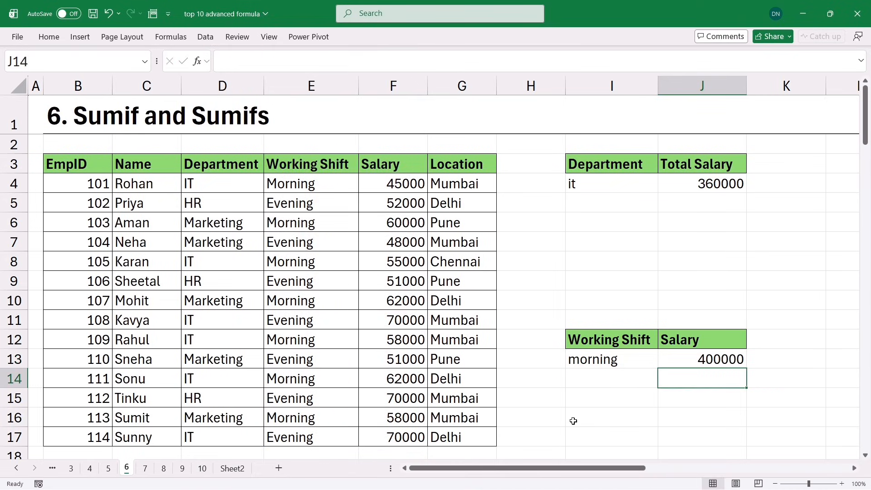
click(691, 366)
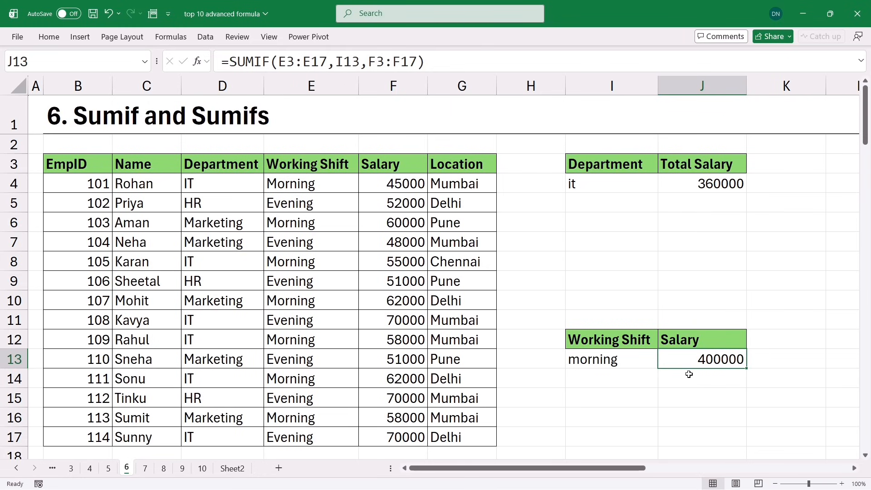
Step: Examine the Department and Working Shift columns of the second employee table against the two criteria in I20 and J20
key(Page_Down)
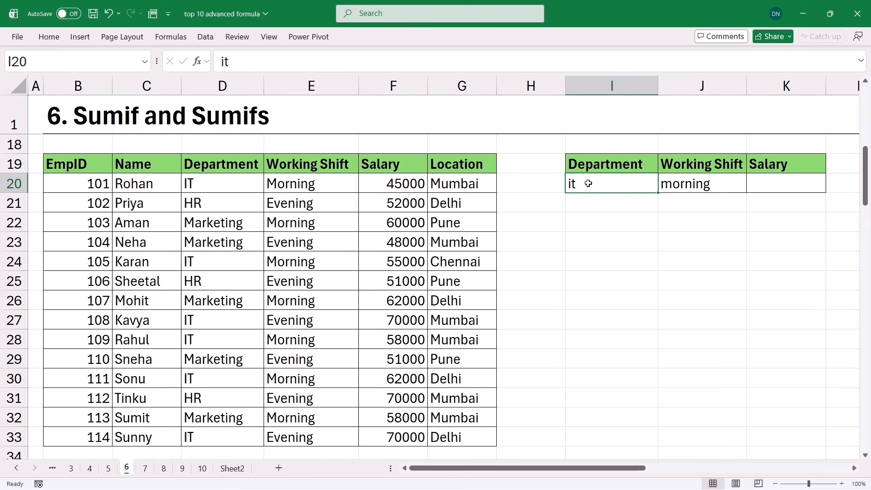
click(208, 180)
key(shift+Down)
key(shift+Down)
key(shift+Down)
key(shift+Down)
key(shift+Down)
key(shift+Down)
key(shift+Down)
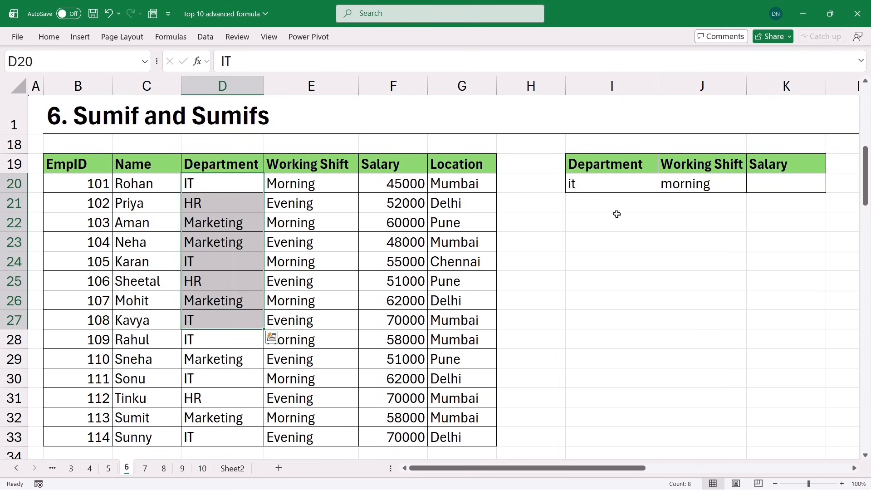
drag(288, 164, 290, 242)
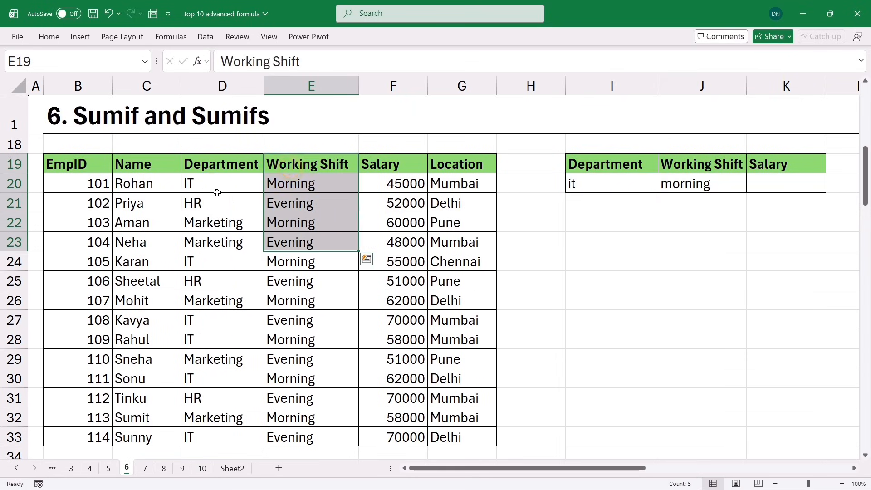
drag(210, 185, 293, 183)
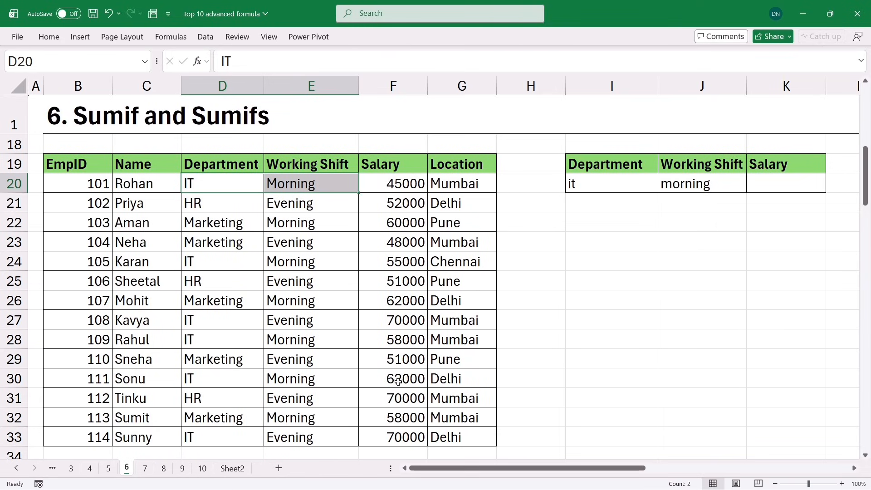
Step: Start a SUMIFS formula in K20 with the Salary column F19:F33 as the sum range
click(759, 186)
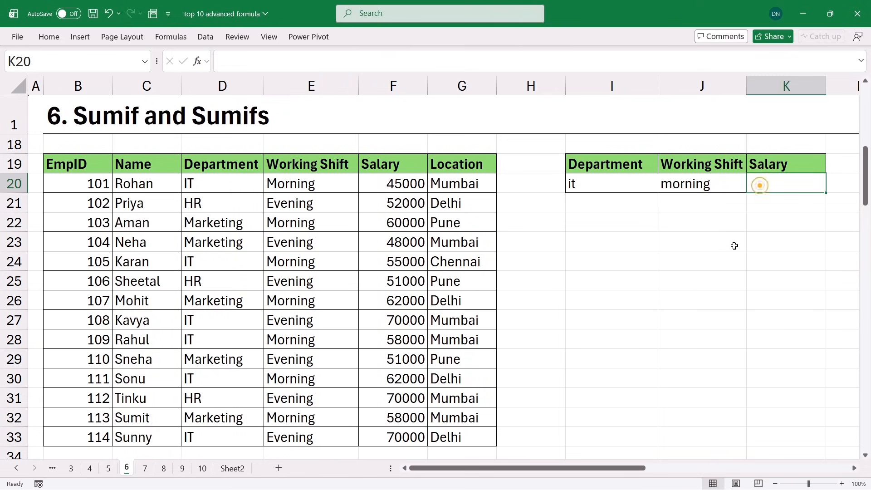
text(=s)
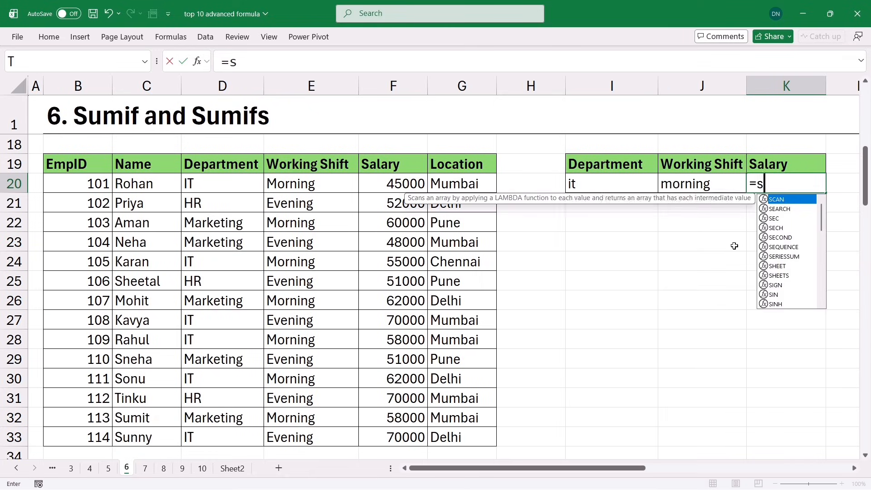
text(umifs)
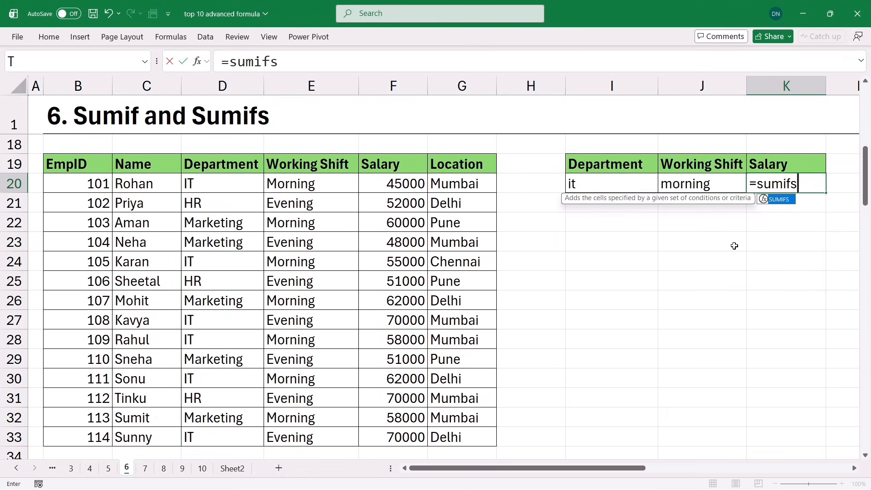
click(286, 61)
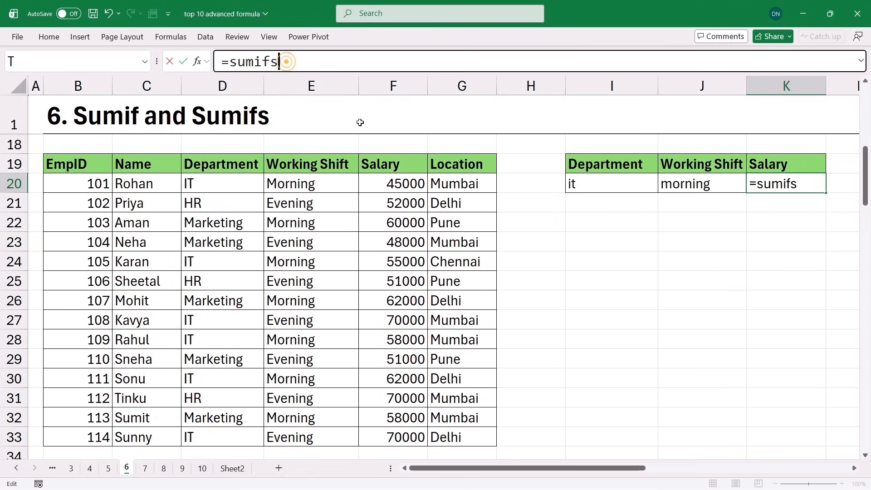
text(()
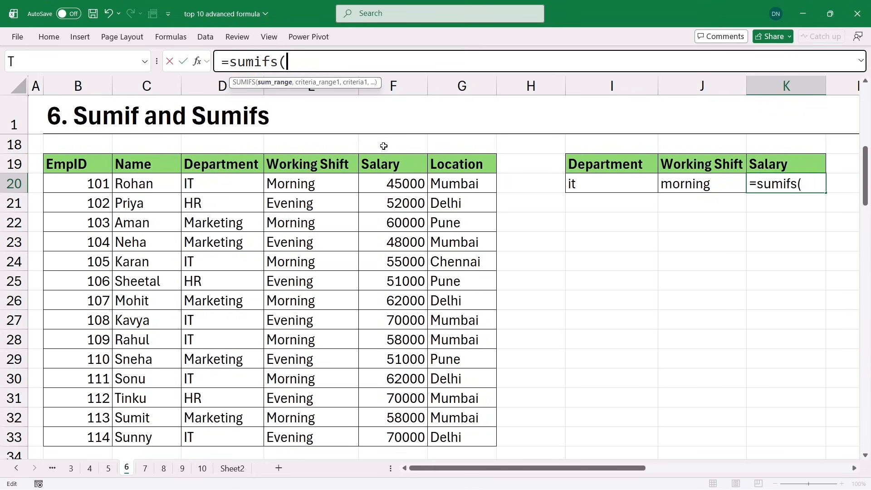
drag(385, 164, 379, 436)
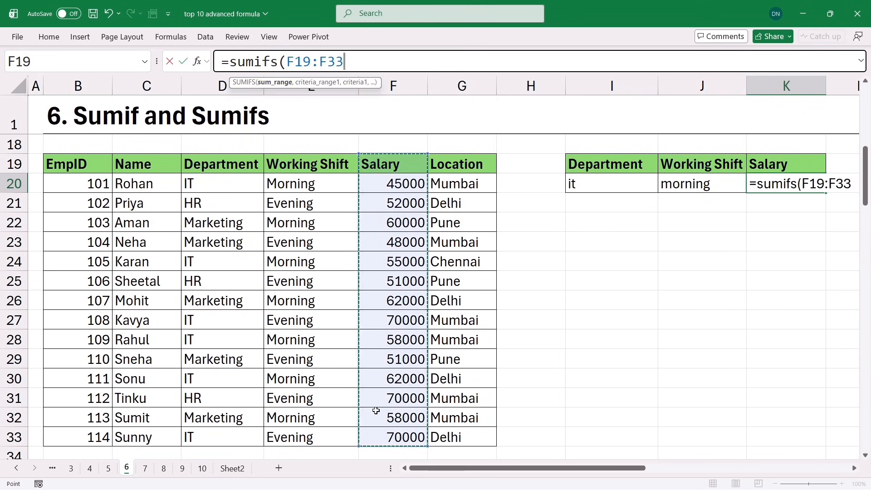
text(,)
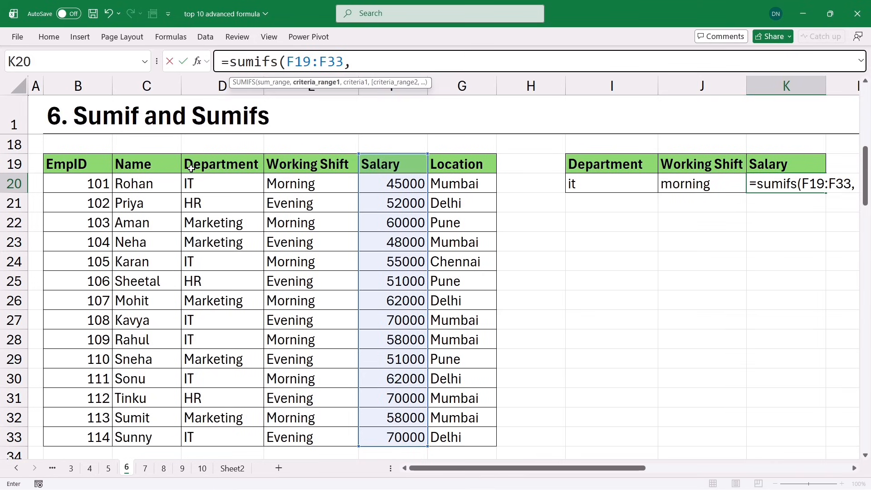
Step: Add the Department column D19:D33 as the first criteria range and I20 as its criterion in the SUMIFS formula
drag(190, 166, 200, 433)
text(,)
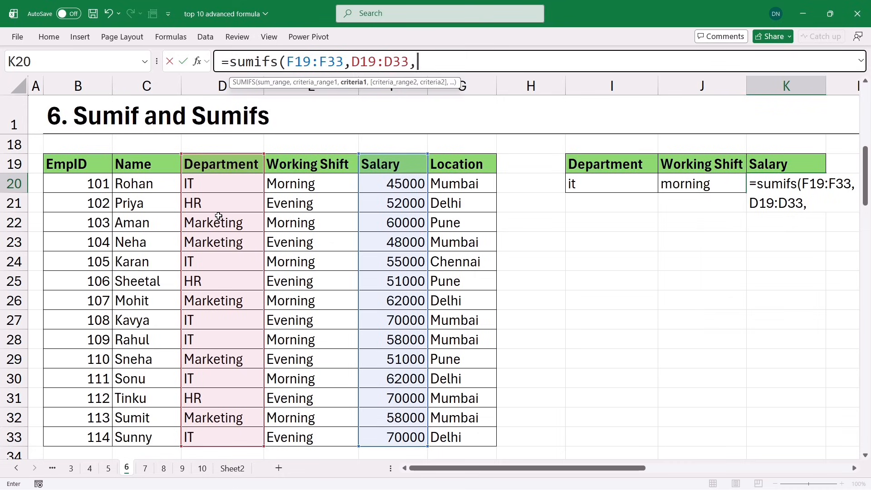
click(578, 188)
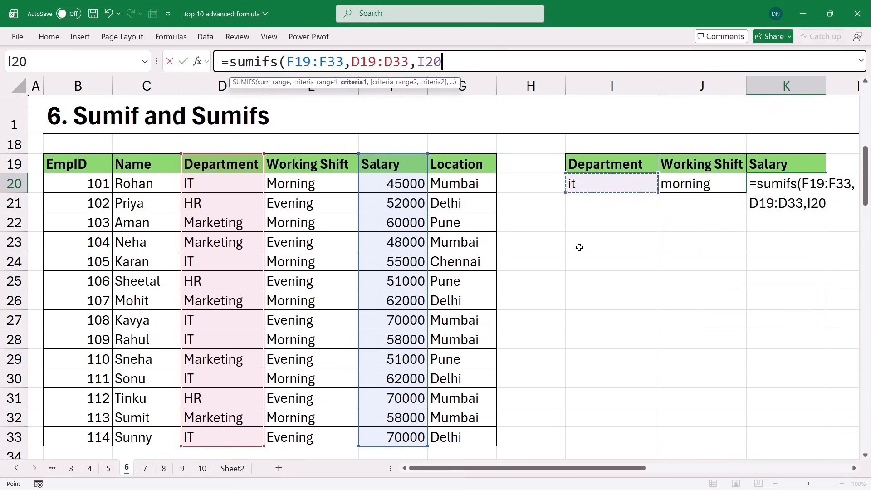
text(,)
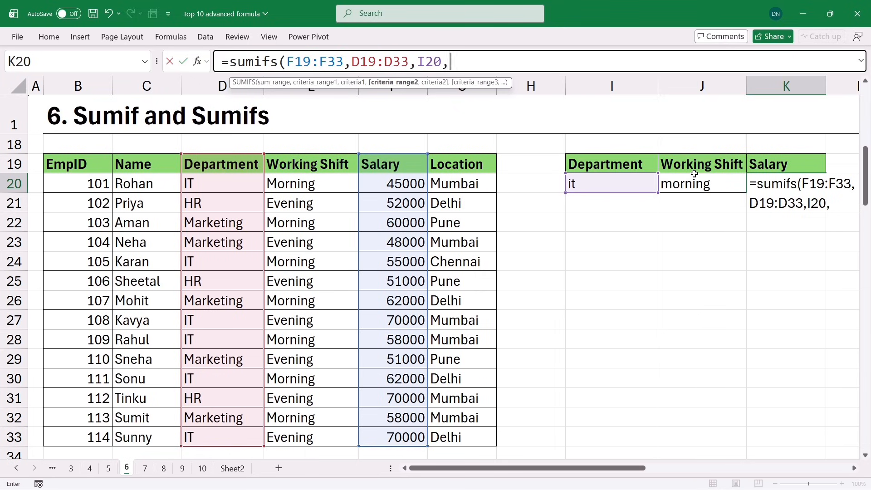
Step: Add the Working Shift column E19:E33 with J20 as the second criterion, and enter the SUMIFS formula in K20
drag(315, 171, 314, 437)
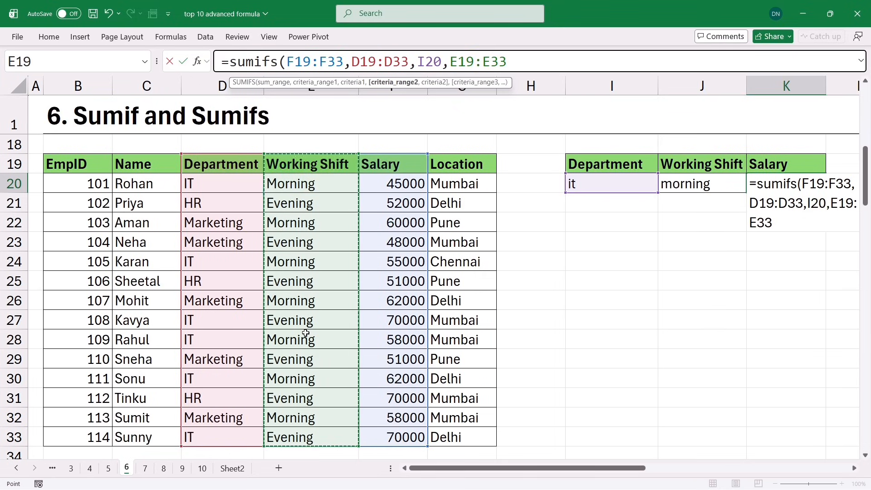
text(,)
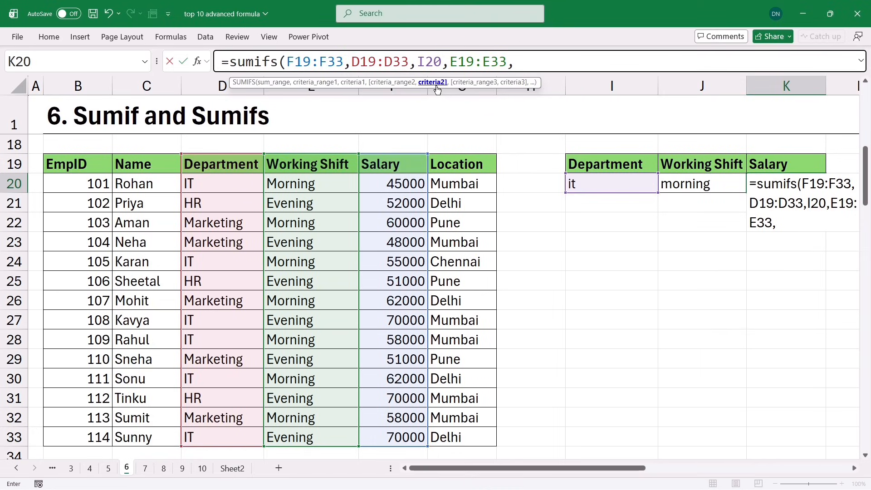
click(694, 189)
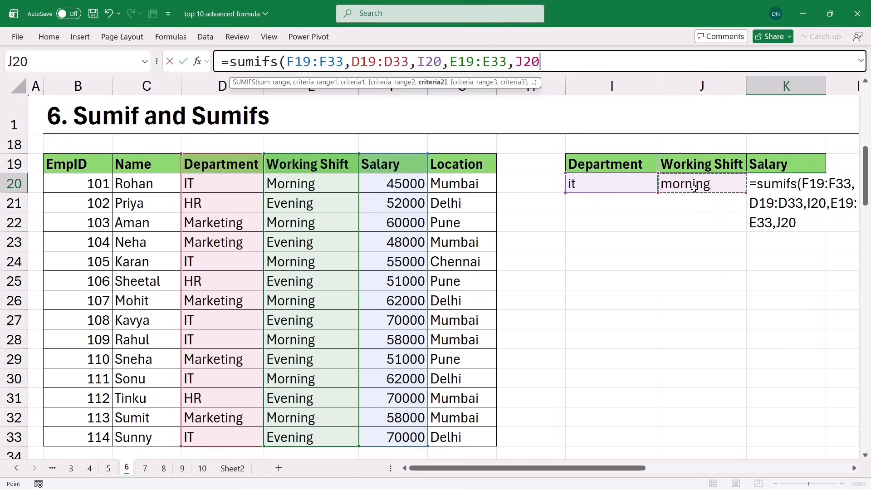
text())
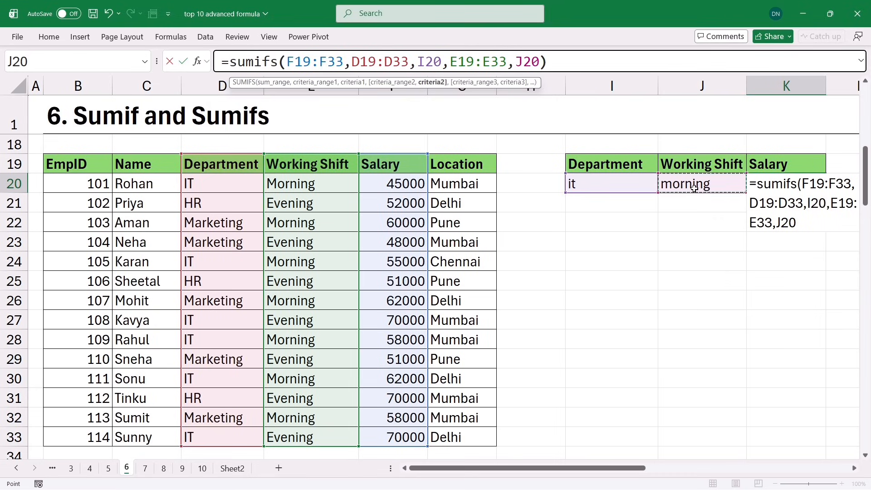
key(Return)
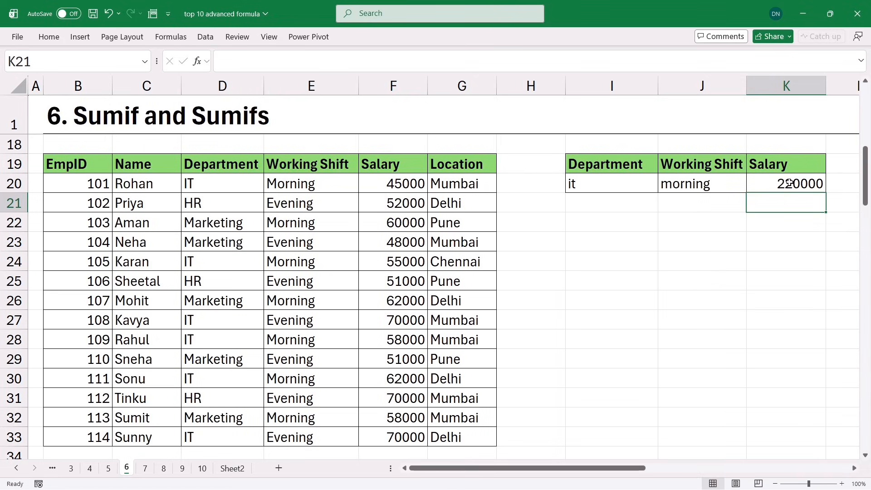
Step: Change the Working Shift criterion in J20 to "evening" to recalculate the SUMIFS total in K20
click(684, 184)
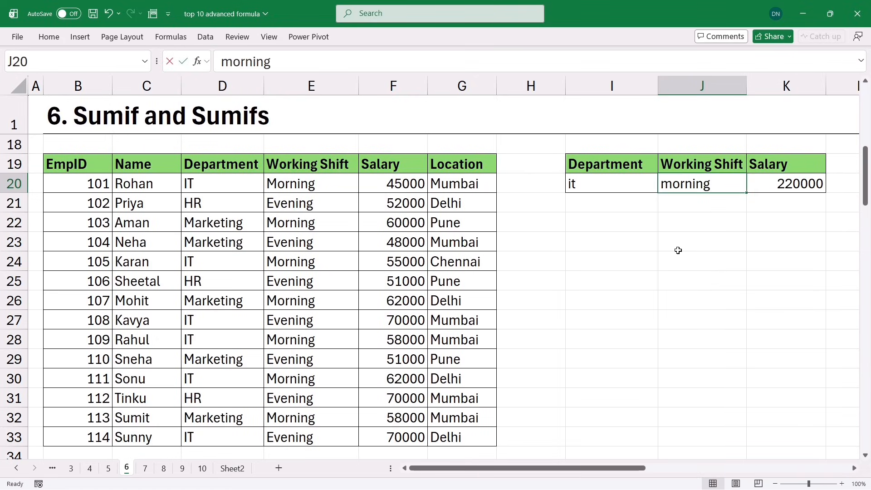
text(evening)
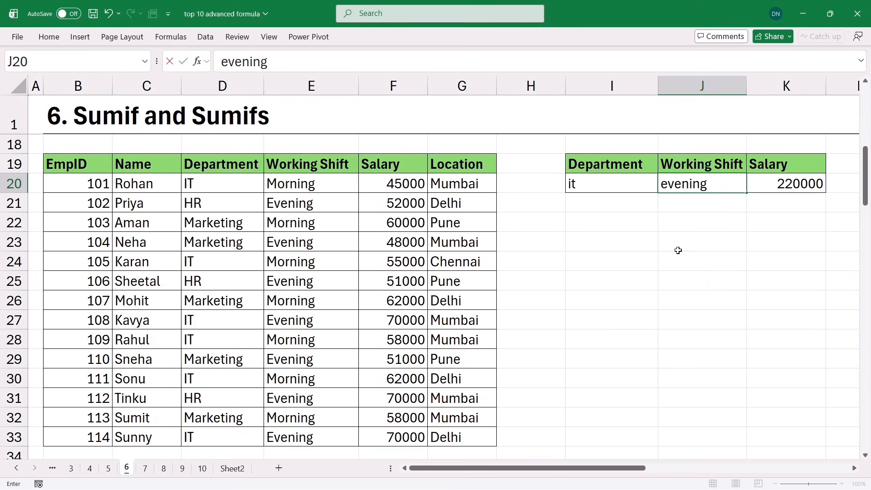
key(Return)
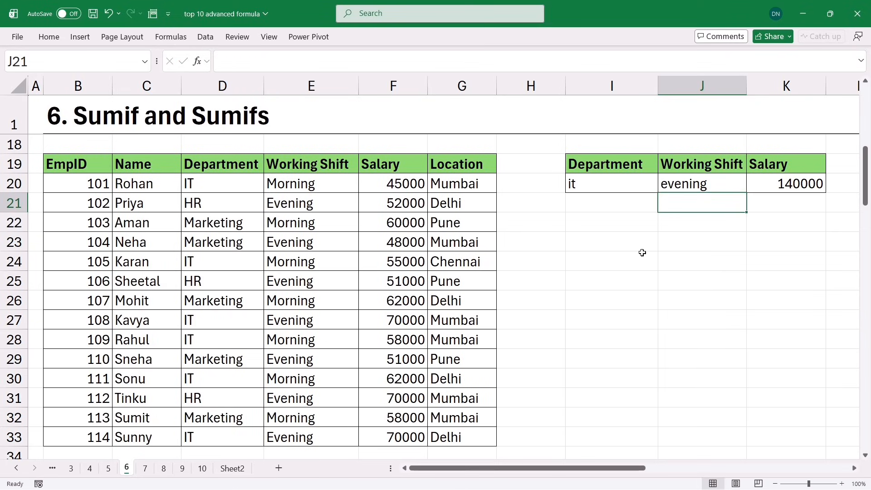
click(434, 311)
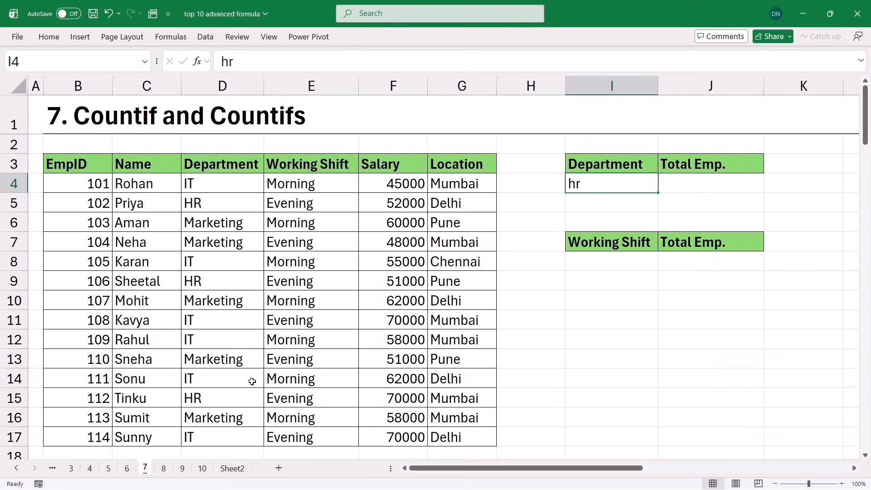
Step: Enter a COUNTIF formula in J4 that counts the Department column D3:D17 with I4 as its criterion
click(699, 190)
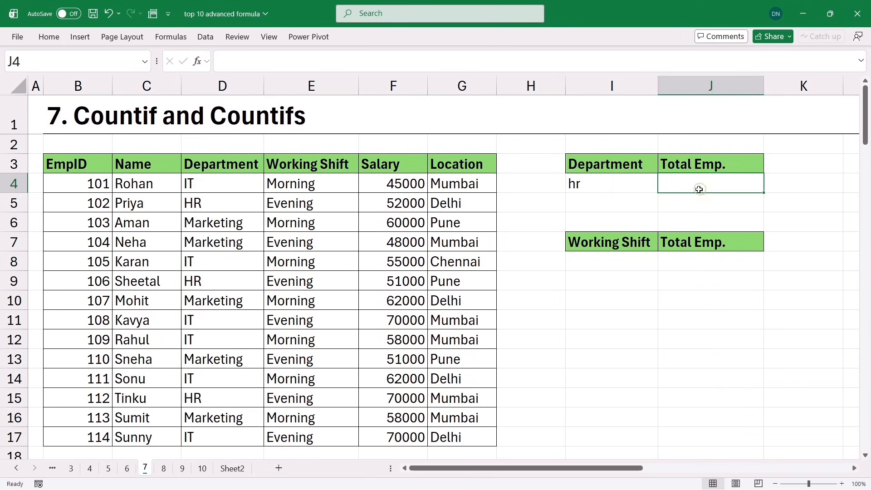
text(=co)
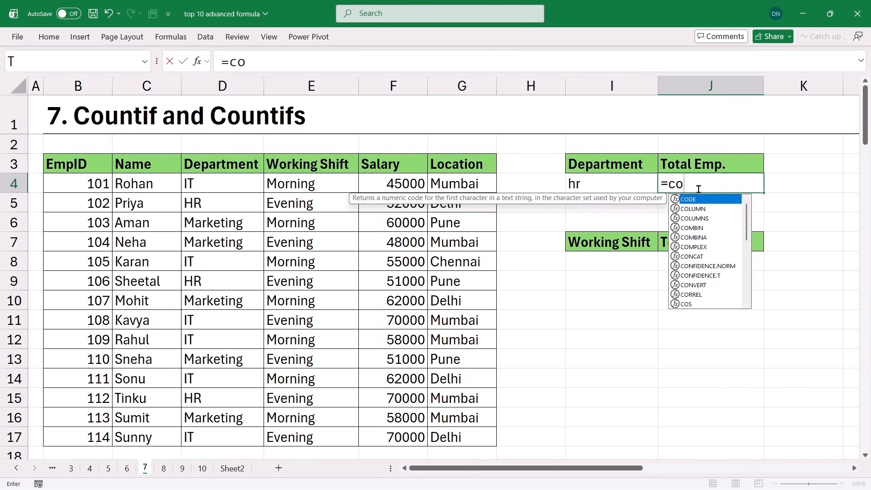
text(unt)
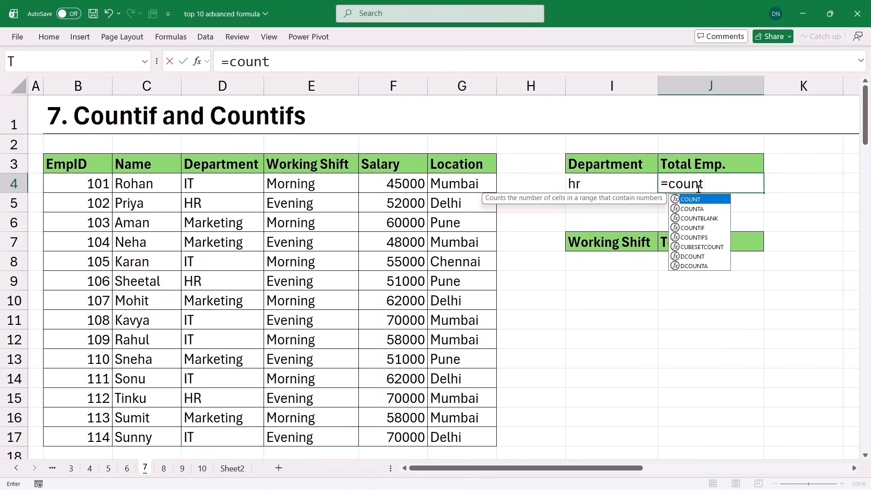
text(if)
key(Tab)
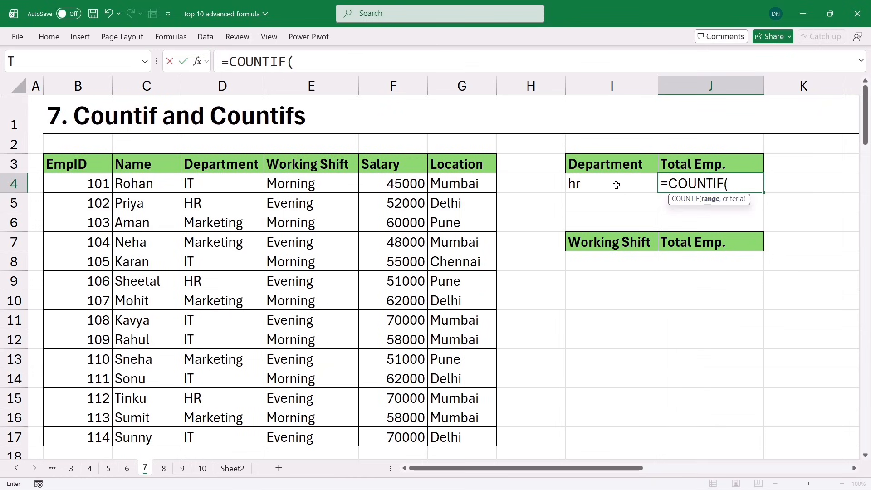
drag(221, 166, 222, 437)
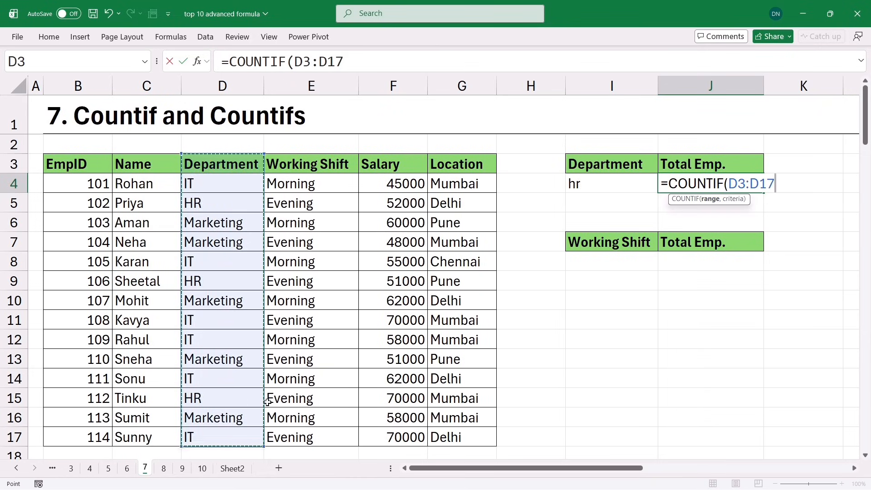
text(,)
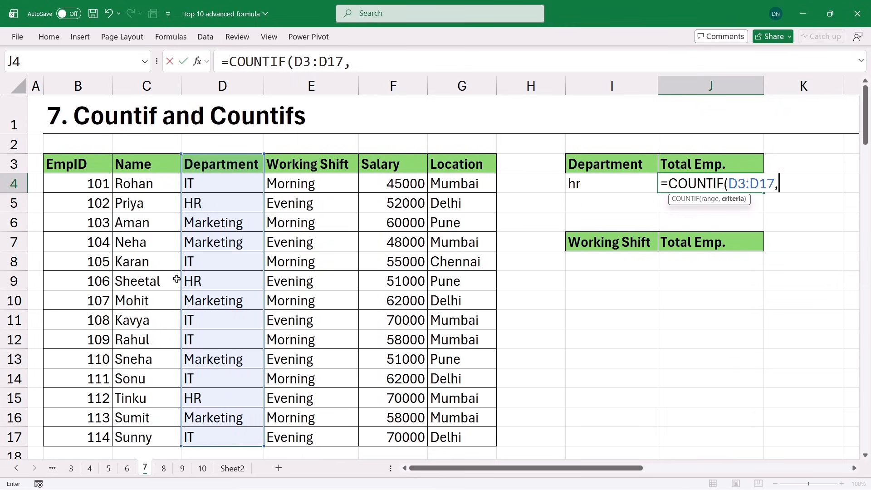
click(590, 186)
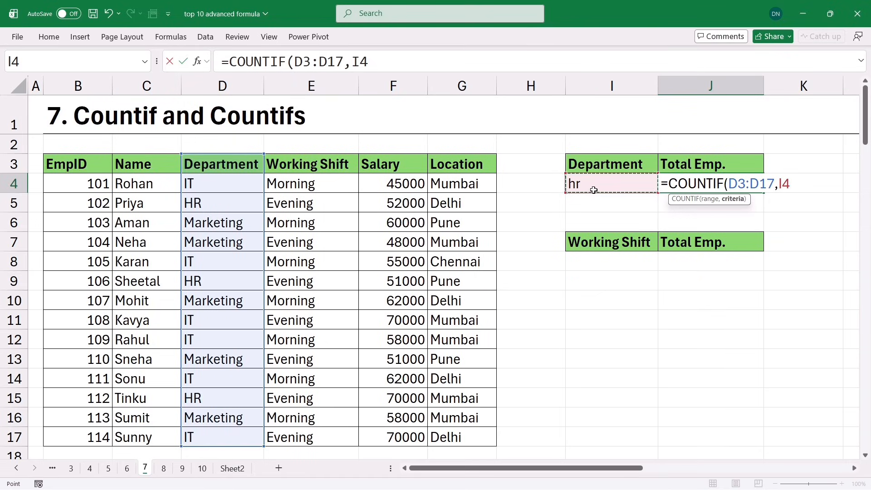
key(Return)
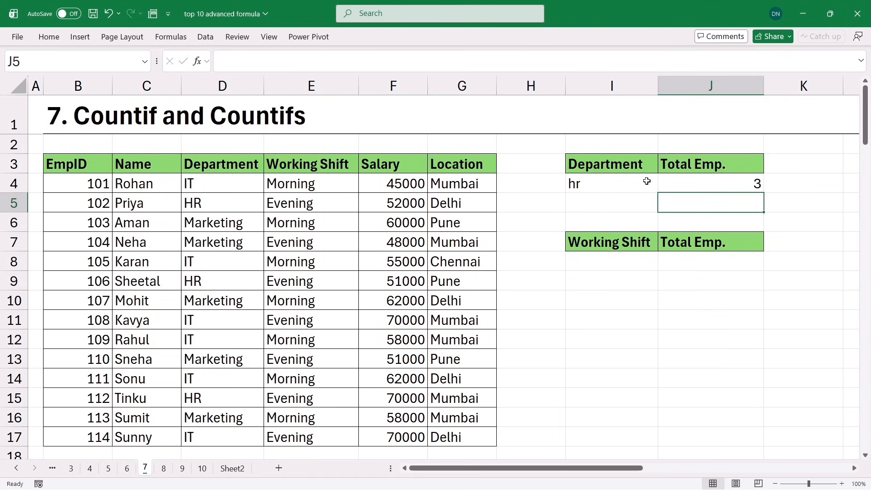
Step: Change the Department criterion in I4 to "it" to recalculate the employee count in J4
click(688, 181)
click(597, 188)
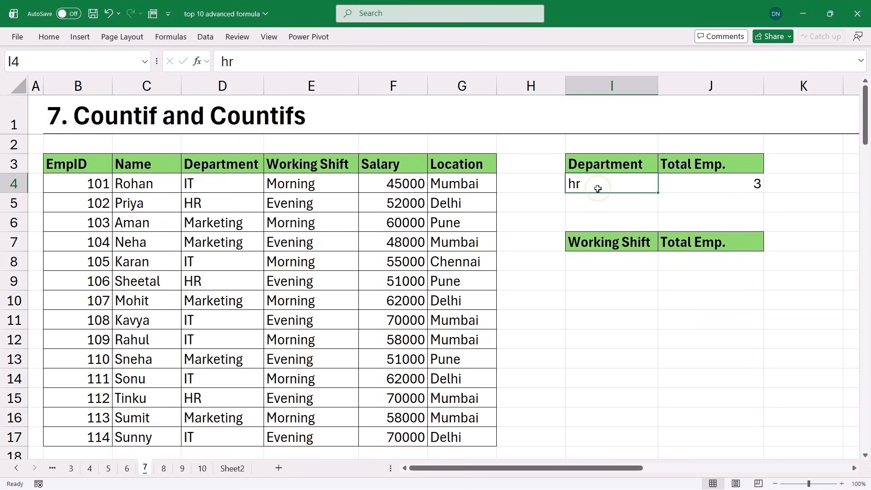
text(it)
key(Return)
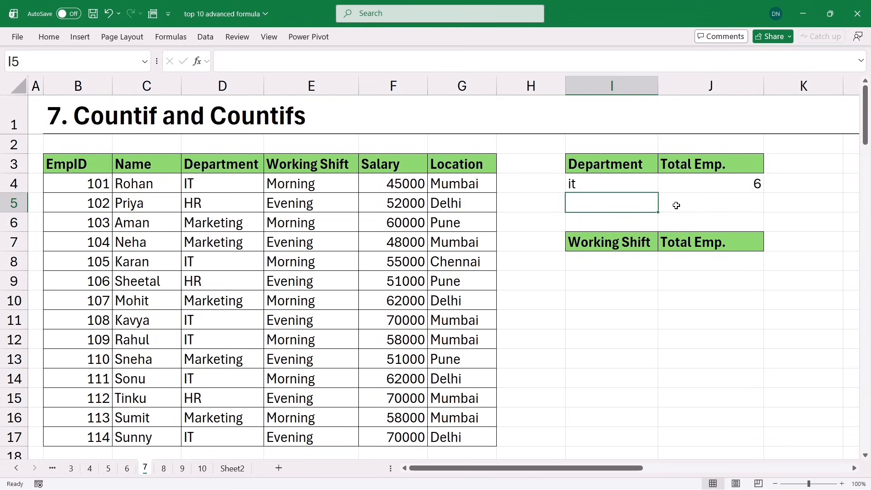
Step: Enter "morning" in I8 and a COUNTIF formula in J8 over the Working Shift column E3:E17 with I8 as its criterion
click(608, 262)
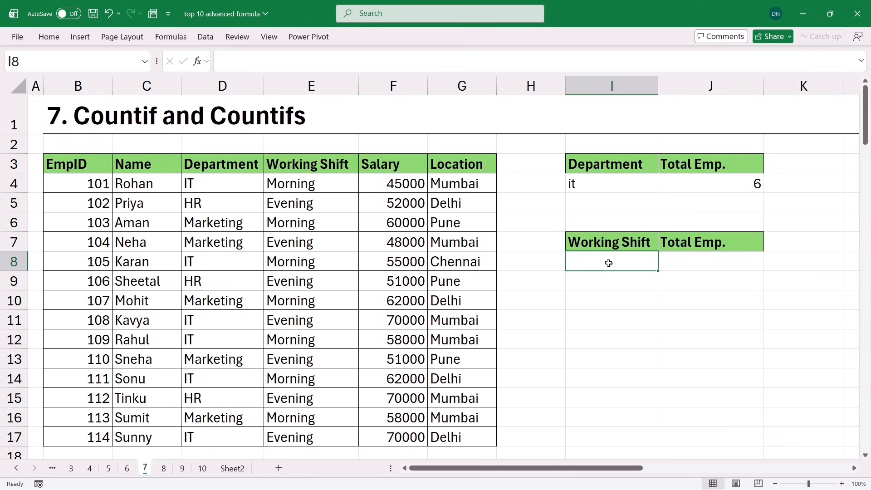
text(morning)
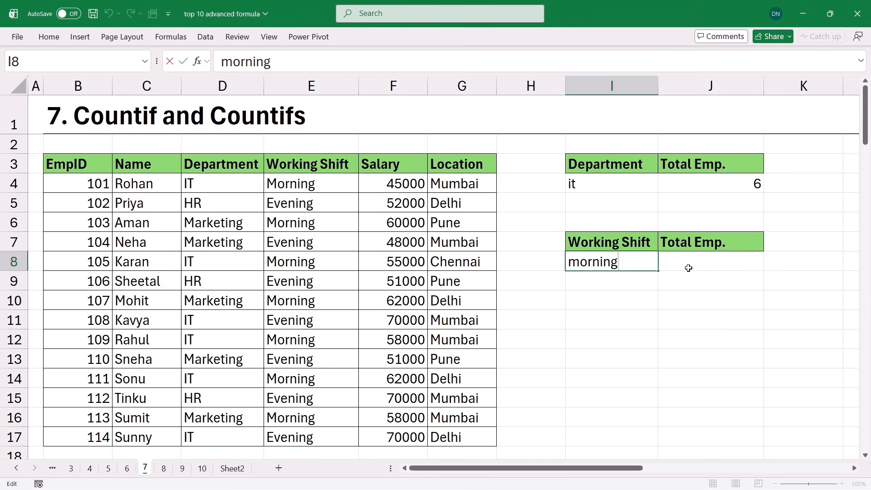
click(689, 269)
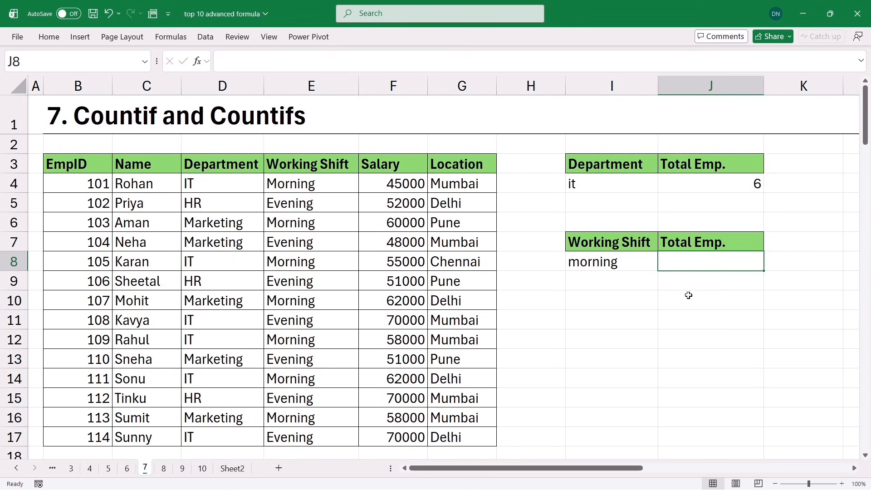
text(=co)
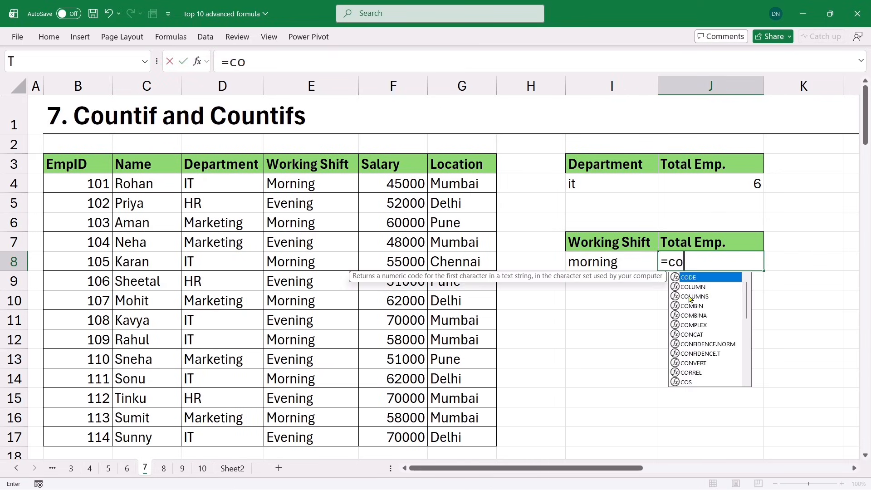
text(untif)
key(Tab)
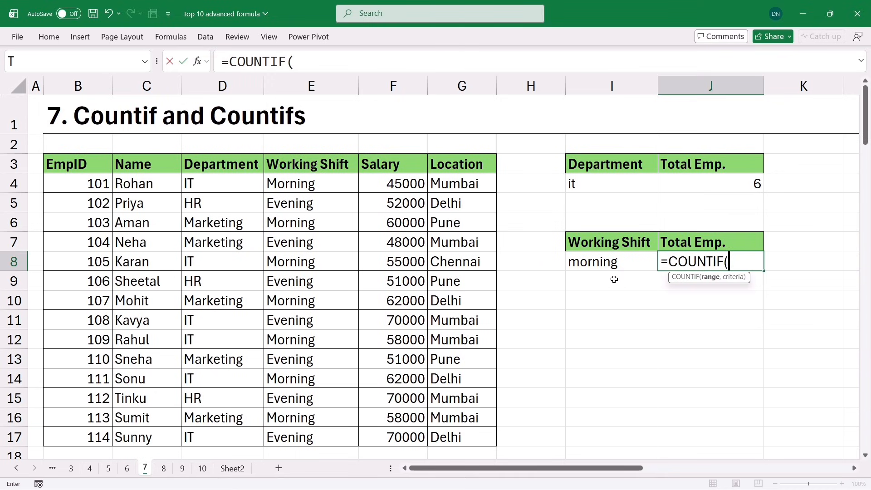
drag(307, 159, 300, 437)
text(,)
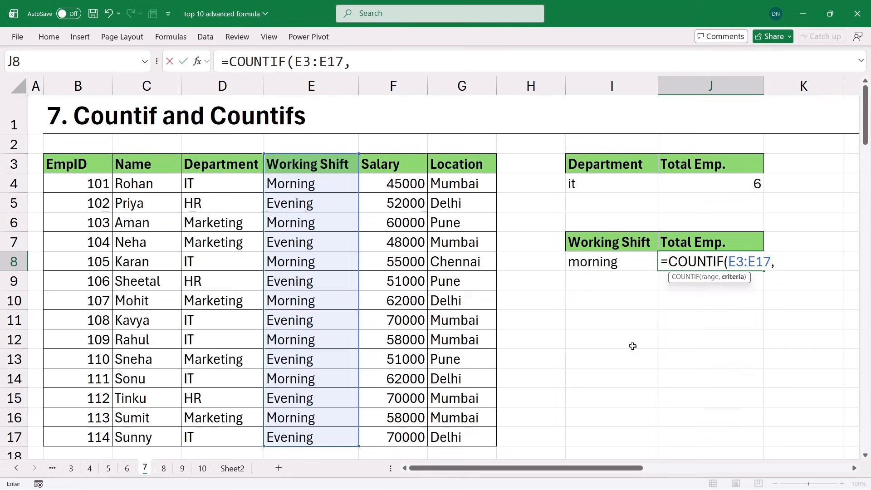
click(589, 262)
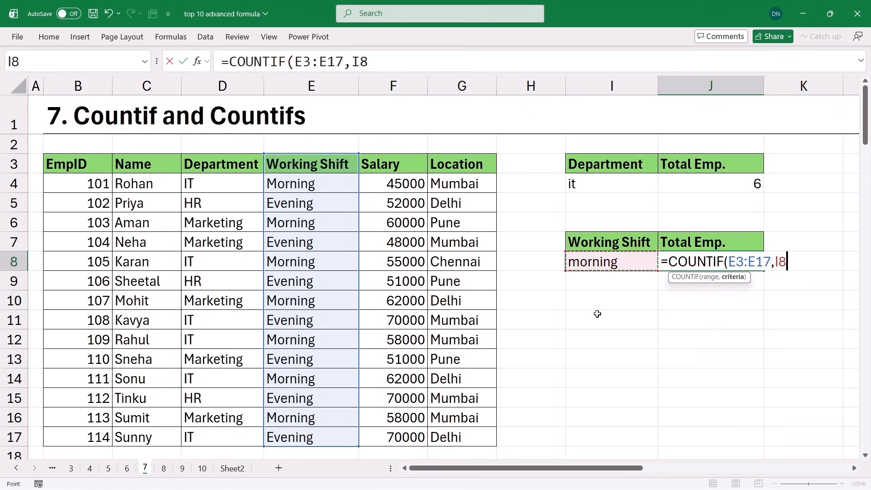
key(Return)
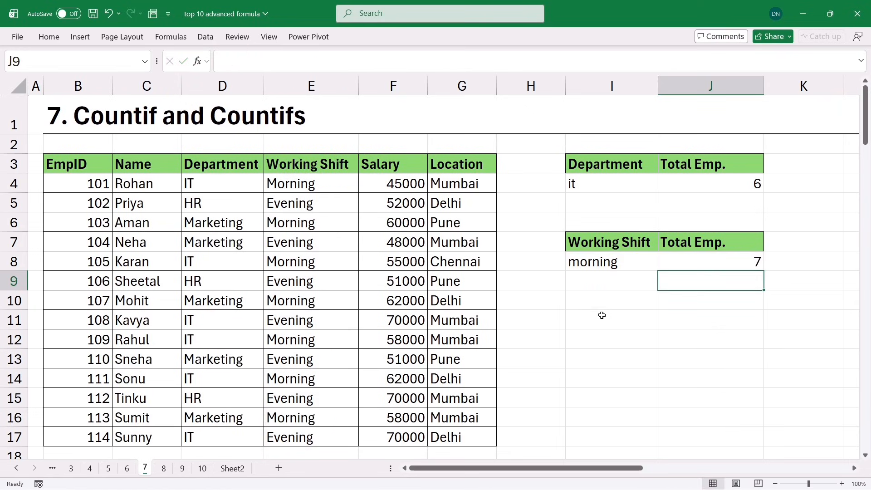
click(630, 268)
Step: Start a COUNTIFS formula in K20 with the Department column D19:D33 as the first criteria range and I20 as its criterion
click(604, 317)
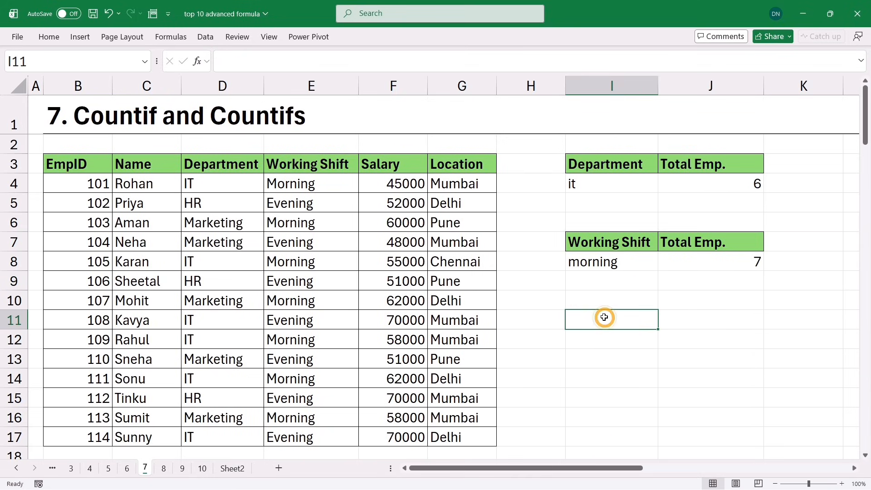
key(Page_Down)
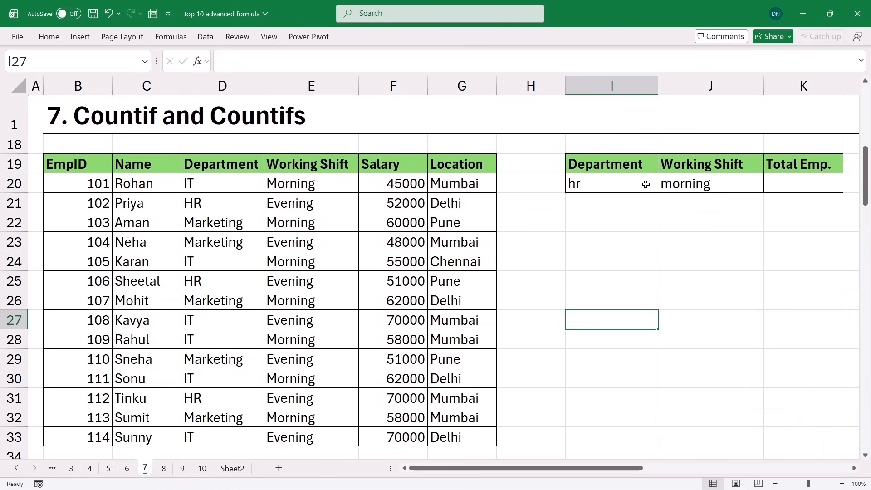
click(809, 183)
text(=coun)
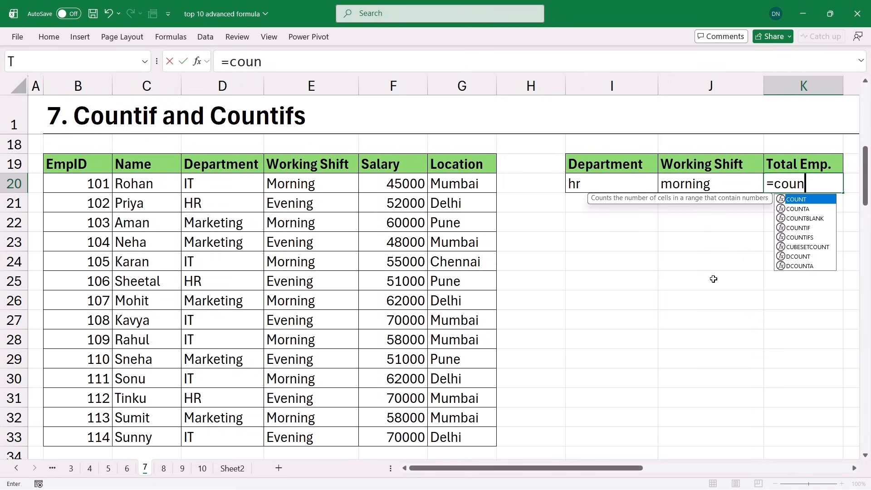
text(ti)
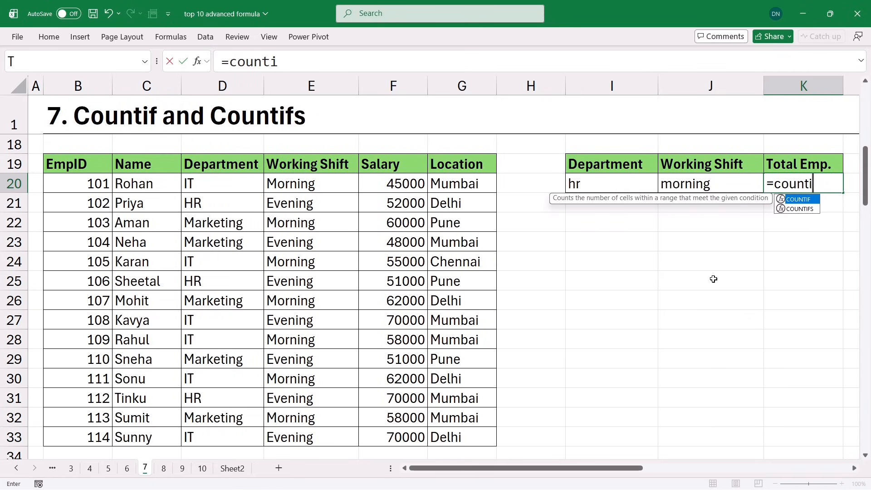
text(fs)
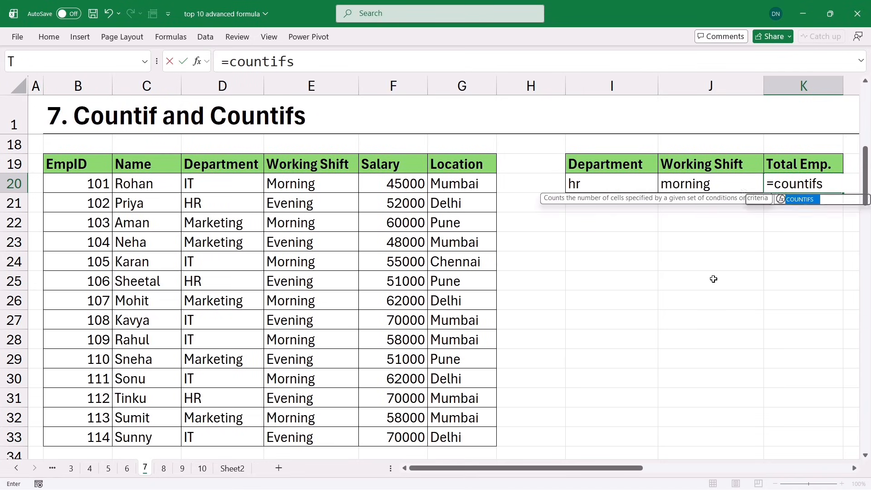
key(Tab)
click(336, 64)
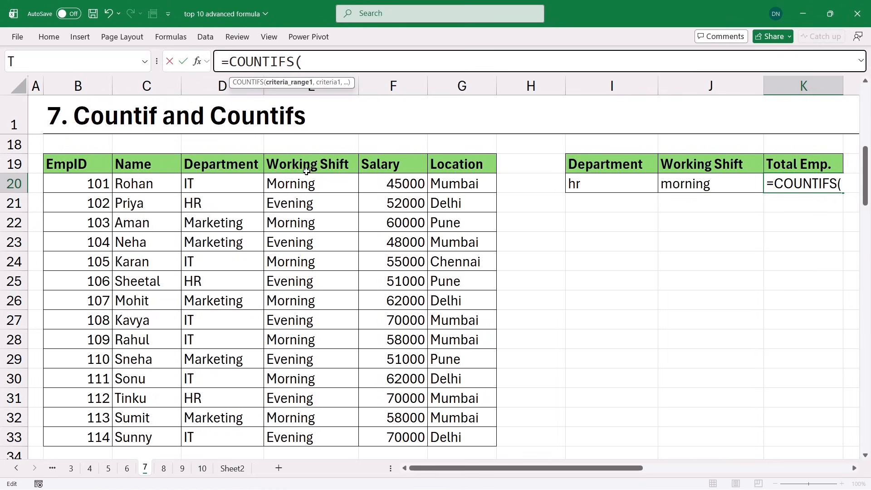
drag(220, 170, 204, 438)
text(,)
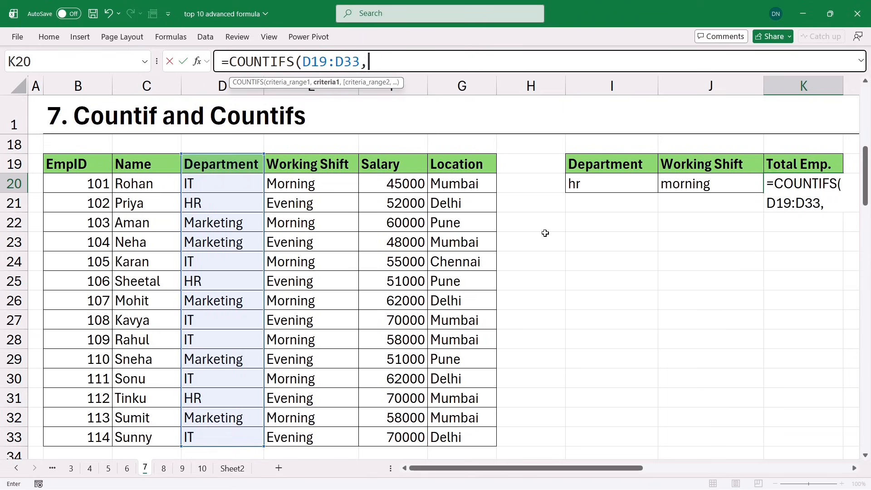
click(579, 185)
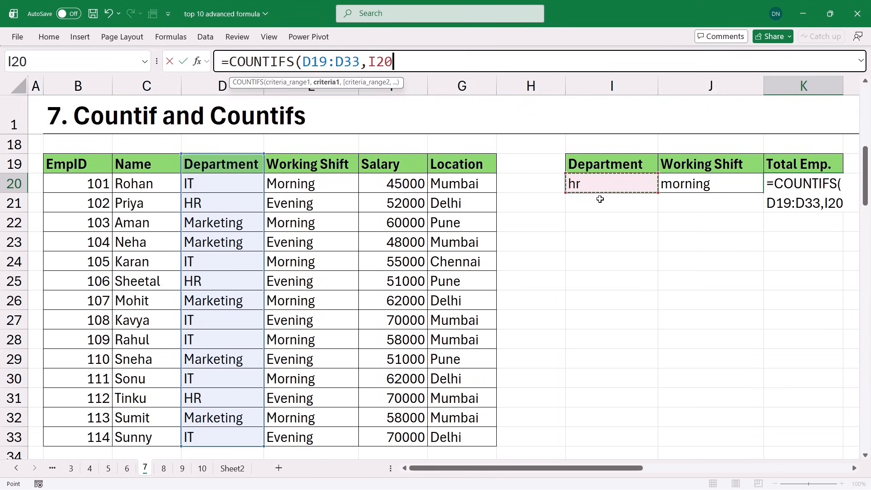
text(,)
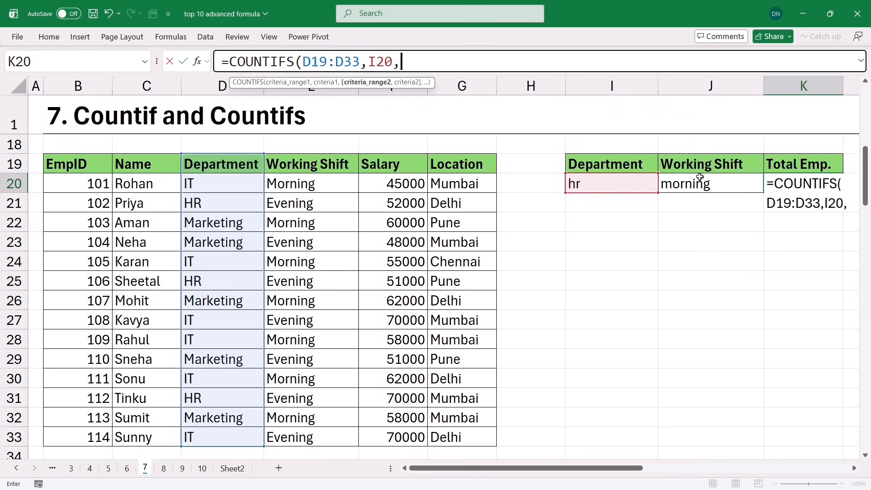
Step: Add the Working Shift column E19:E33 with J20 as the second criterion, and enter the COUNTIFS formula in K20
drag(326, 167, 317, 436)
text(,)
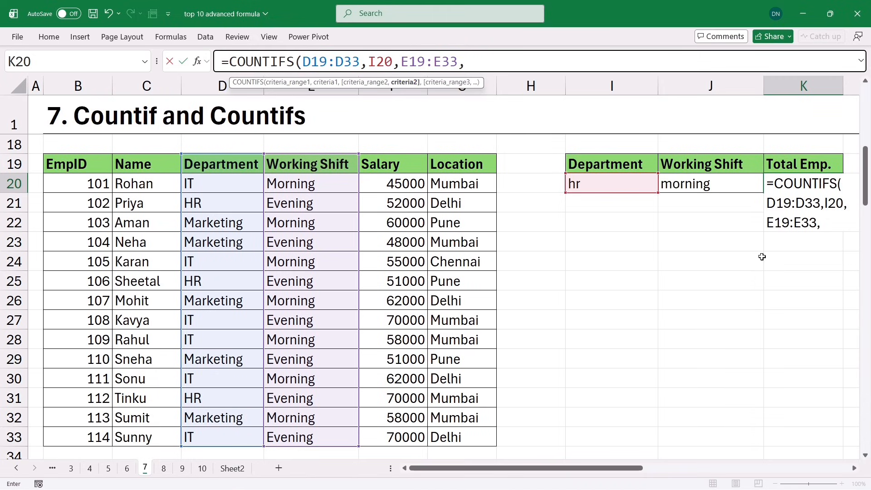
click(713, 190)
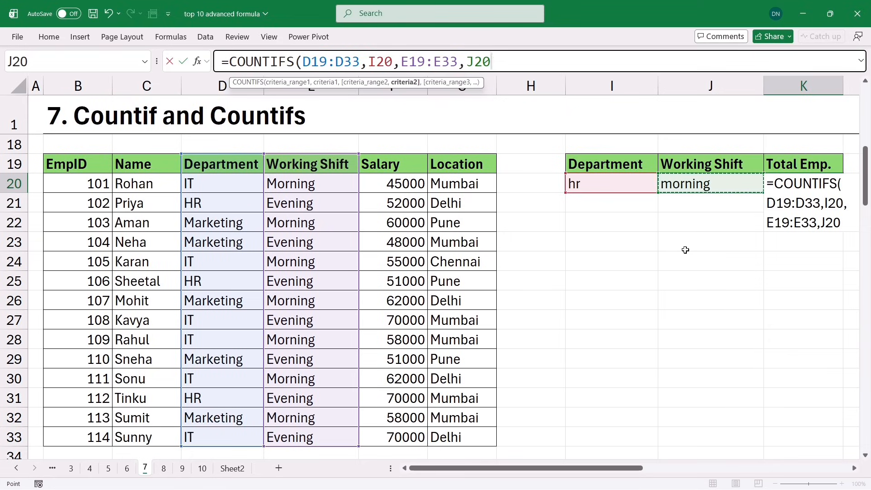
text())
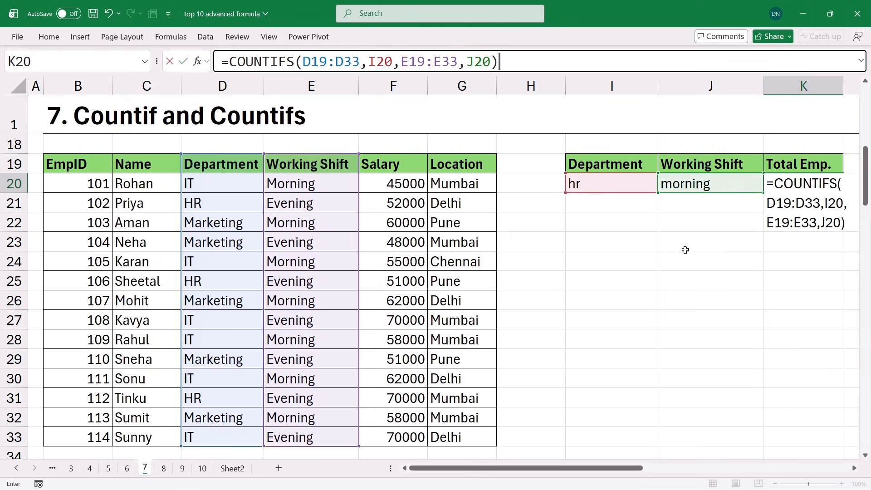
key(Return)
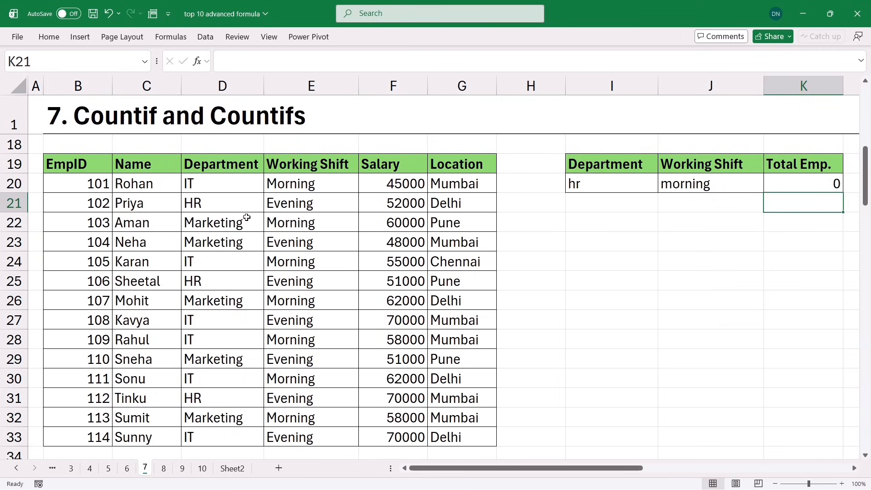
Step: Highlight the Department and Working Shift cells of the HR employees for comparison, and change the Department criterion in I20 to "it"
drag(220, 202, 282, 223)
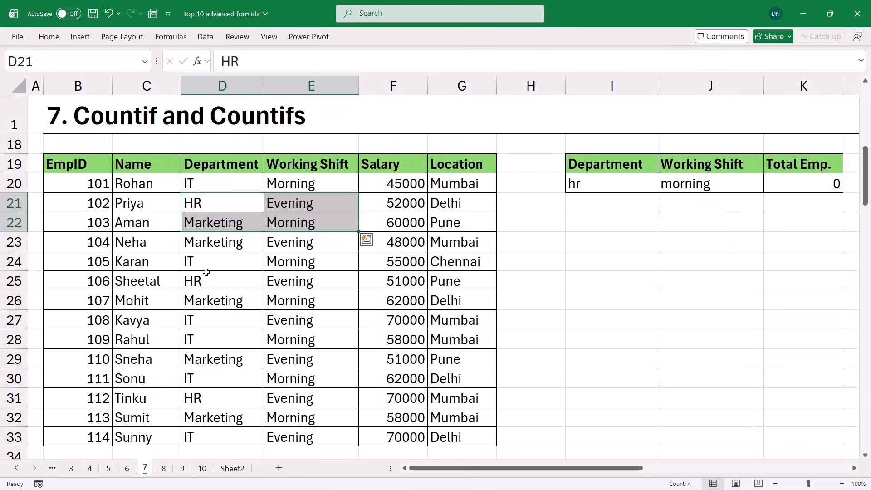
ctrl+drag(207, 272, 279, 280)
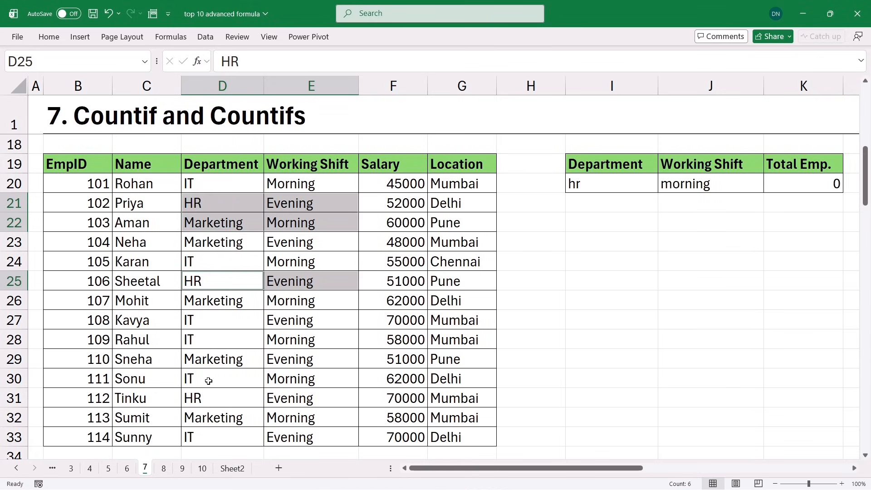
ctrl+drag(209, 395, 281, 397)
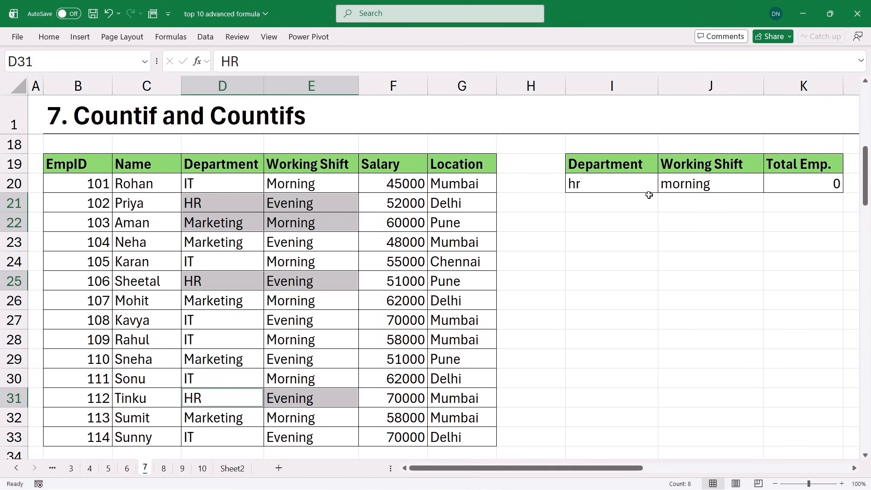
click(621, 186)
text(it)
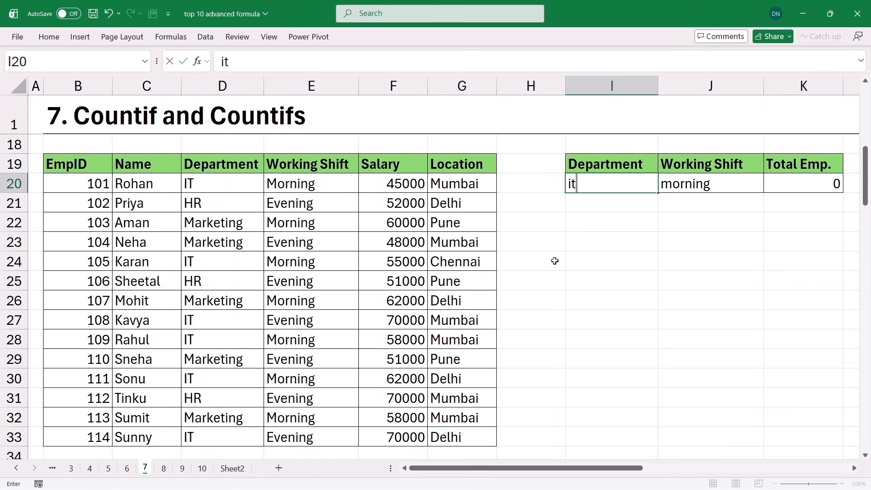
key(Return)
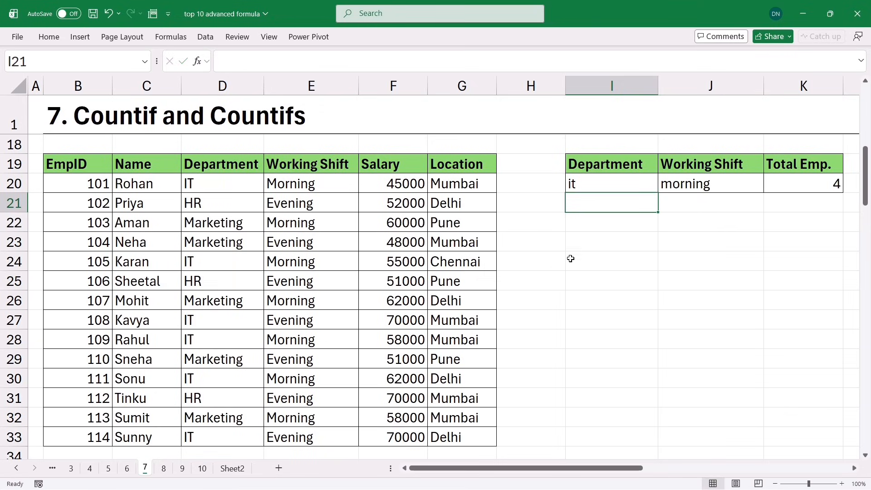
Step: Change the Working Shift criterion in J20 to "evening" to recalculate the COUNTIFS employee count
click(661, 185)
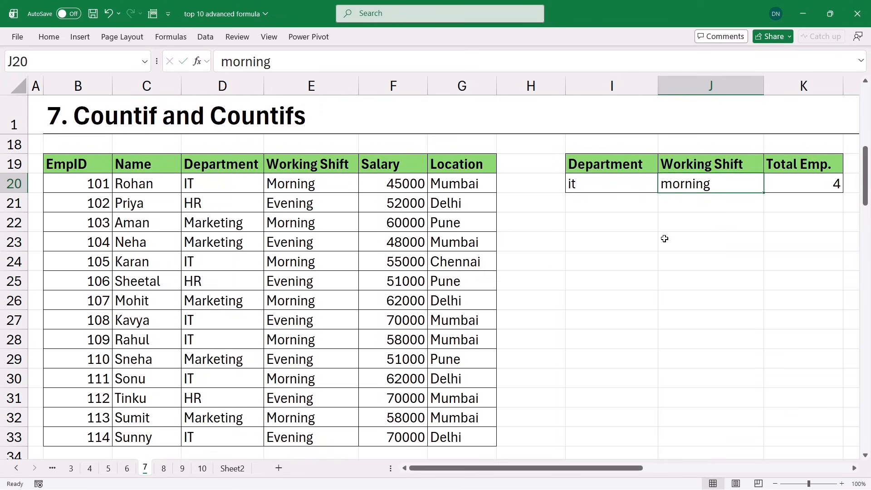
text(eveni)
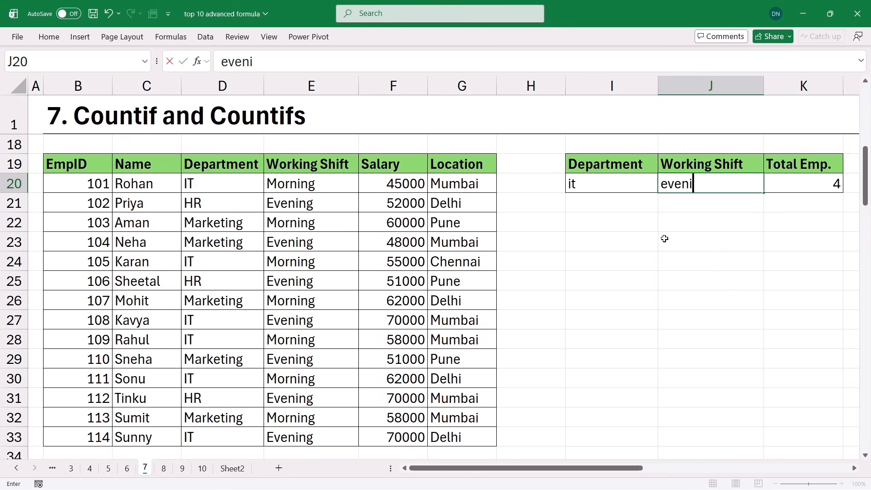
text(ng)
key(Return)
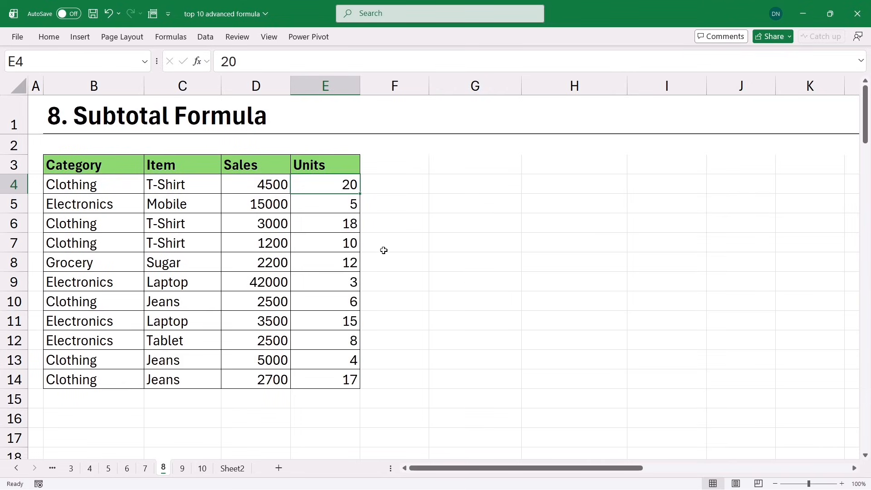
Step: Enter a SUM formula over the Sales values D4:D14 in D16 and fill it across to E16 for Units
click(252, 412)
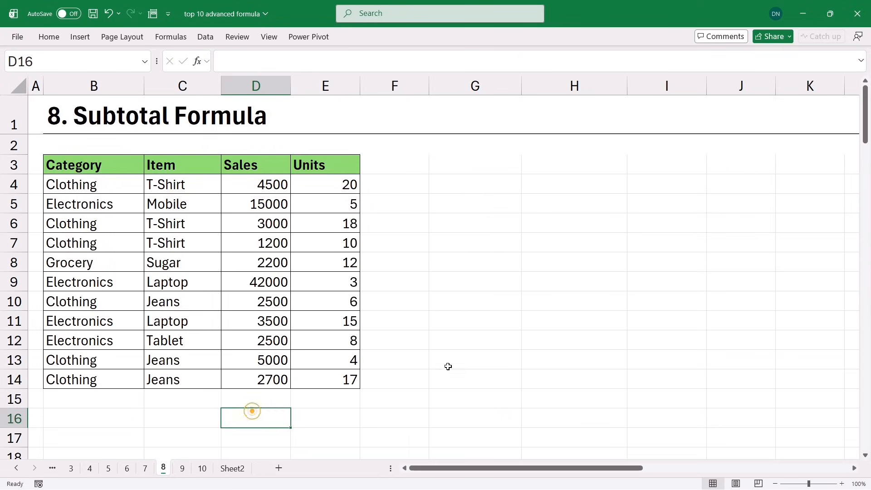
text(=)
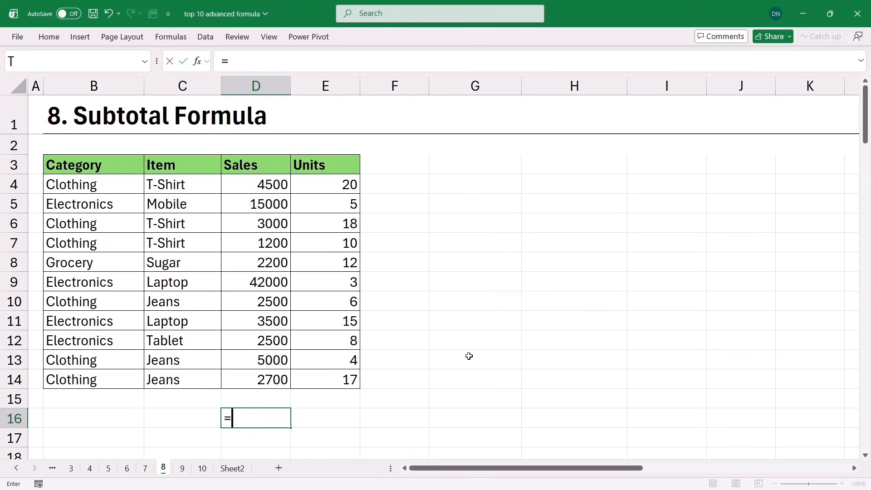
text(sum)
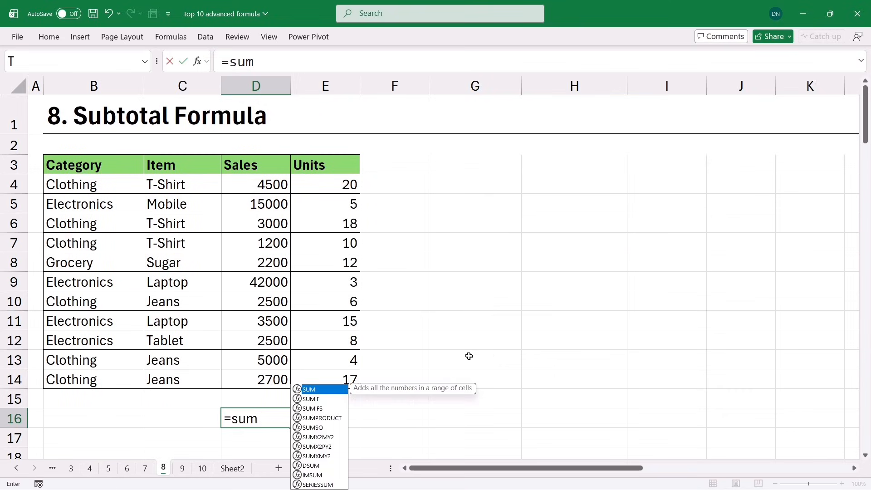
key(Tab)
drag(241, 187, 240, 380)
key(Return)
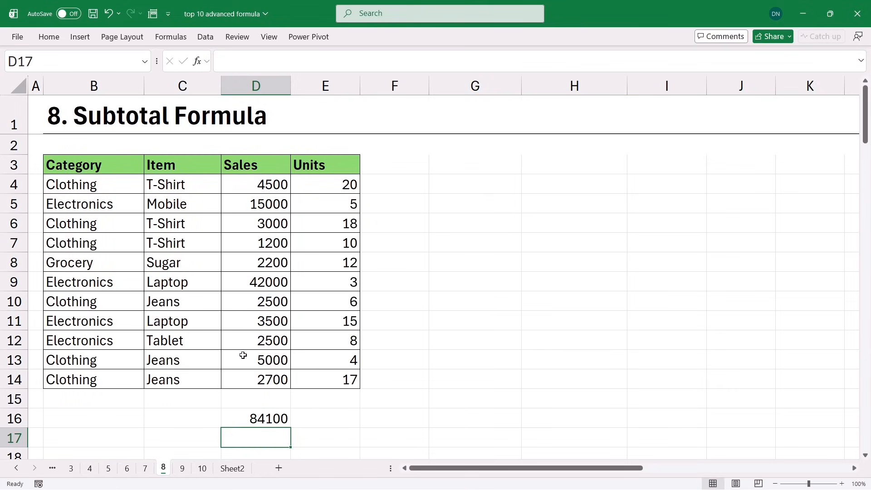
click(249, 418)
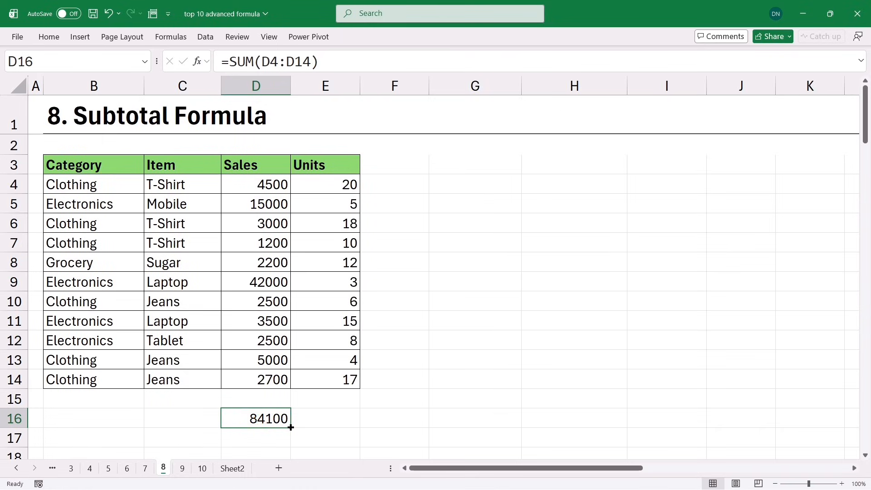
drag(291, 426, 345, 421)
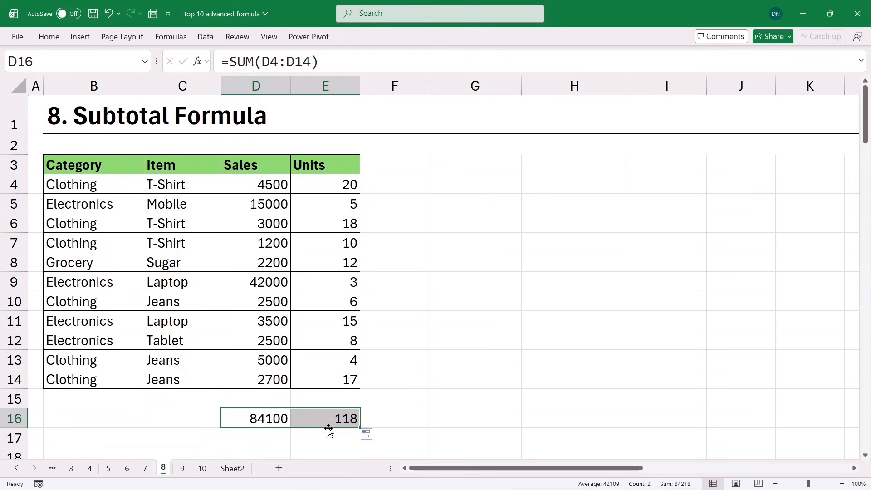
Step: Label the summary rows below the Item column "Sum" in C16 and "Count" in C17
click(161, 419)
text(S)
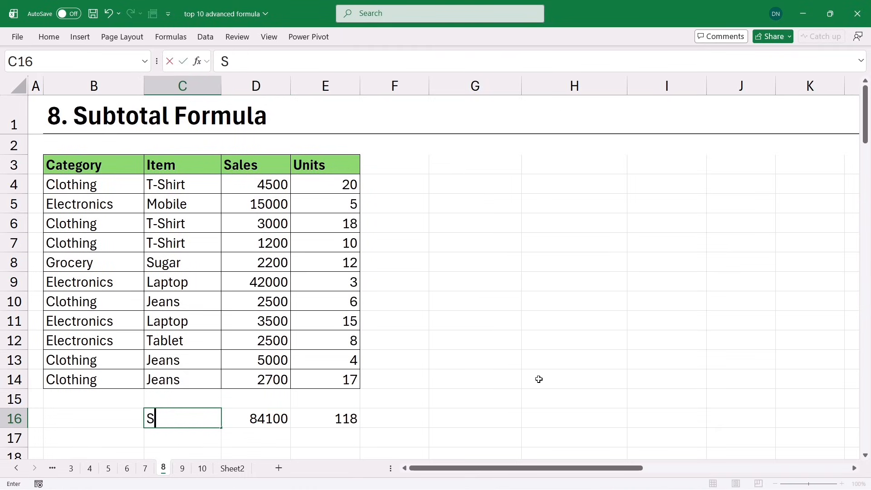
text(um)
key(Return)
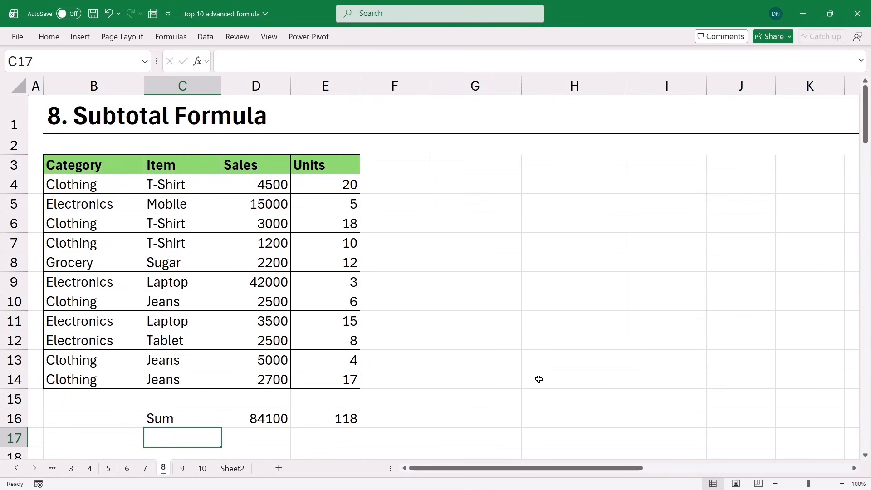
text(Count)
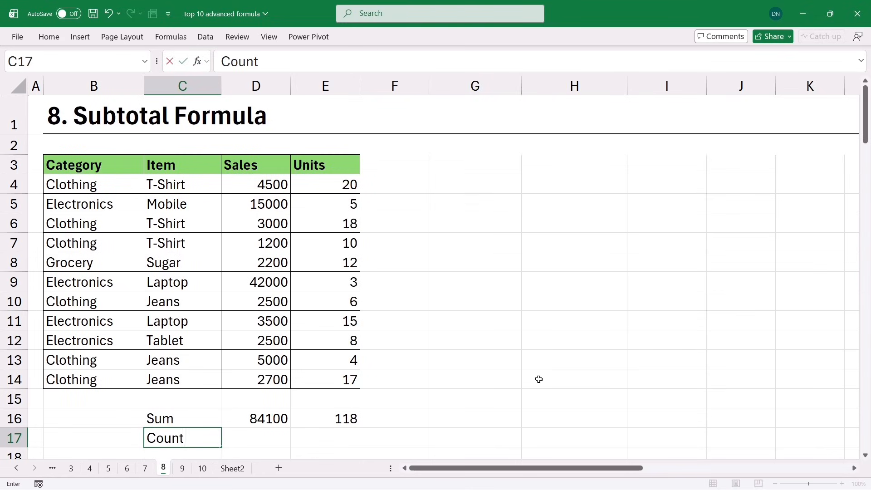
key(Tab)
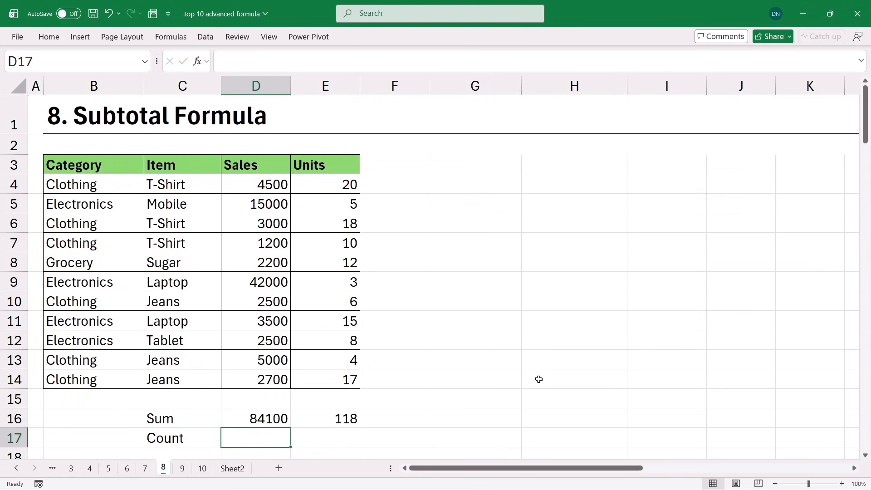
Step: Enter a COUNT formula over the Sales values D4:D14 in D17 and try filling it across to E17
text(=co)
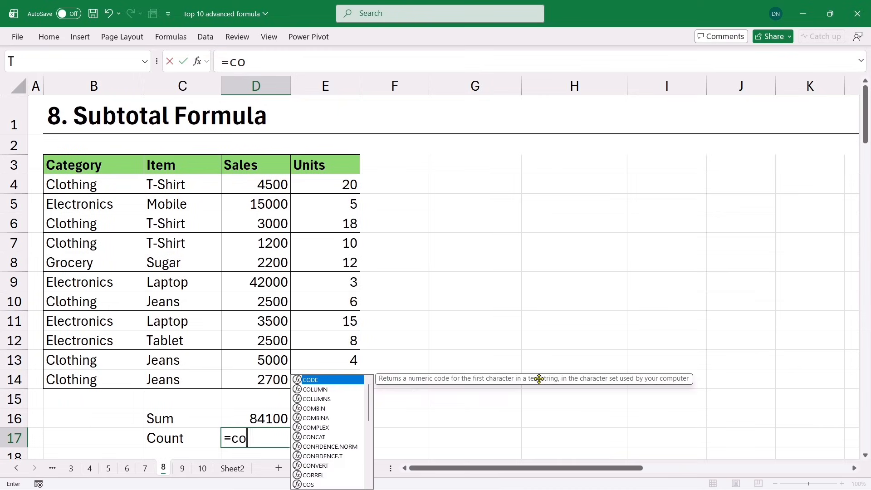
text(unt)
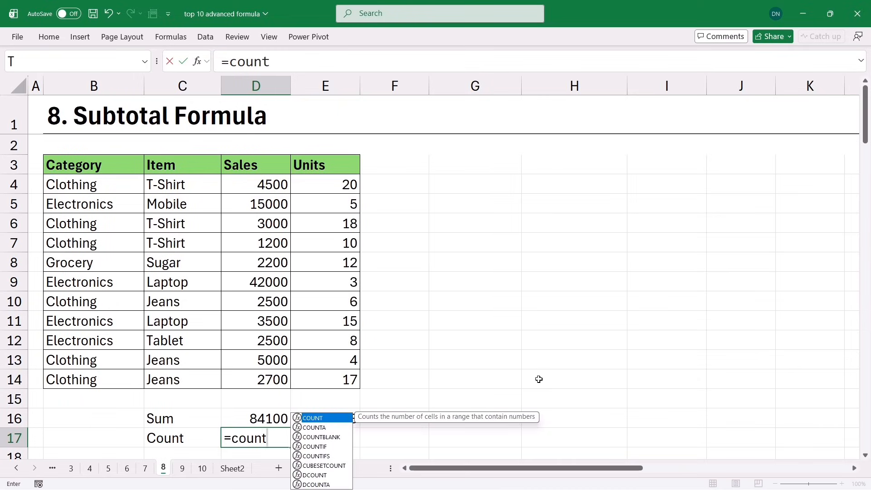
key(Tab)
drag(242, 182, 258, 366)
key(Return)
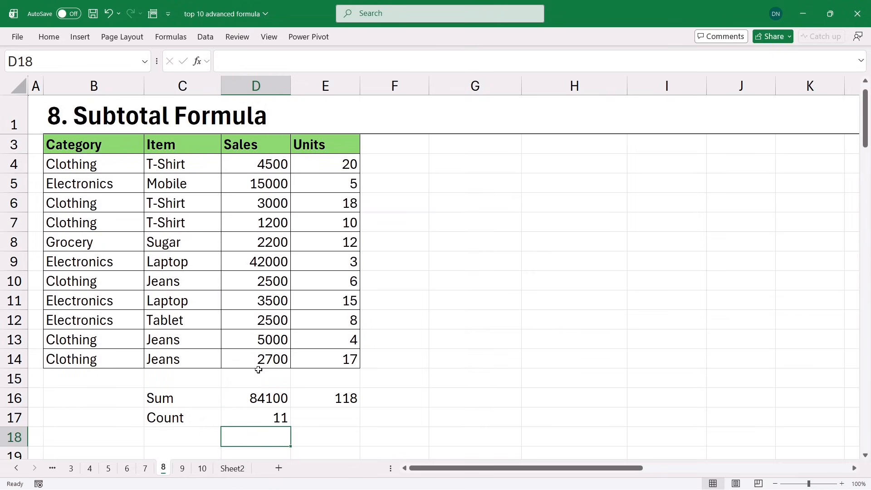
click(247, 418)
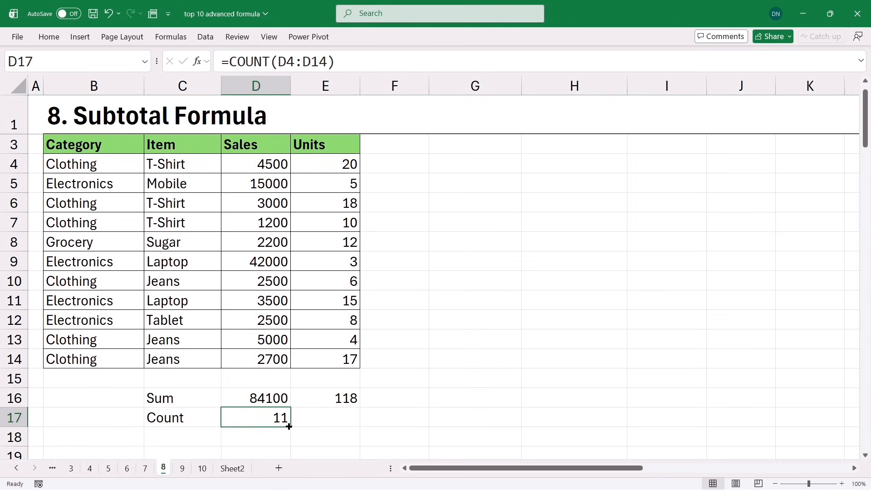
drag(289, 426, 342, 426)
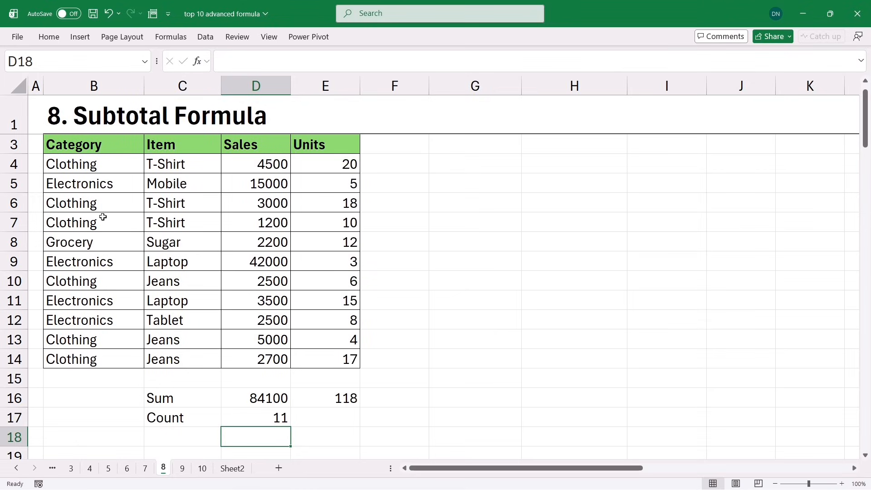
Step: Filter the table to the Electronics category and check the SUM formulas in D16 and E16
right_click(97, 189)
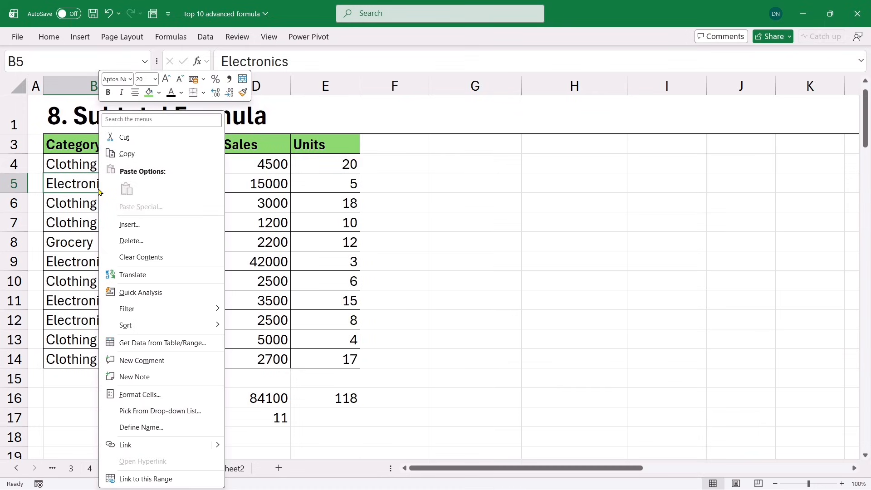
mouse_move(164, 308)
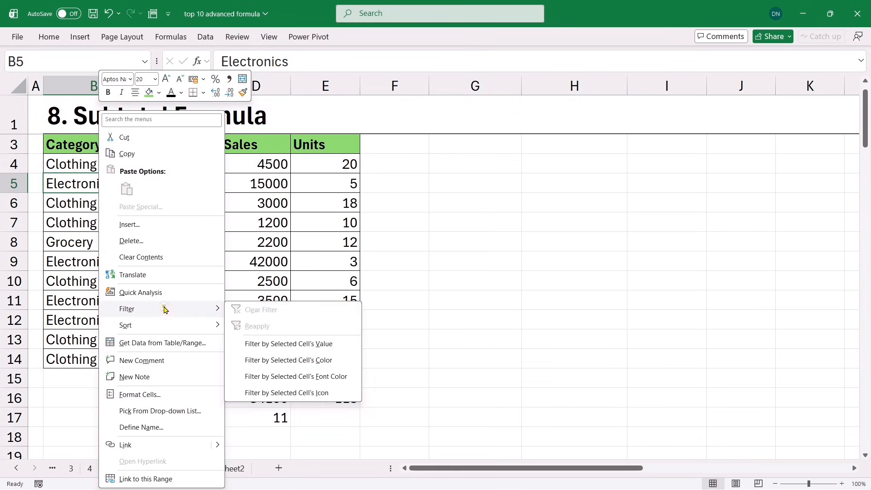
click(283, 345)
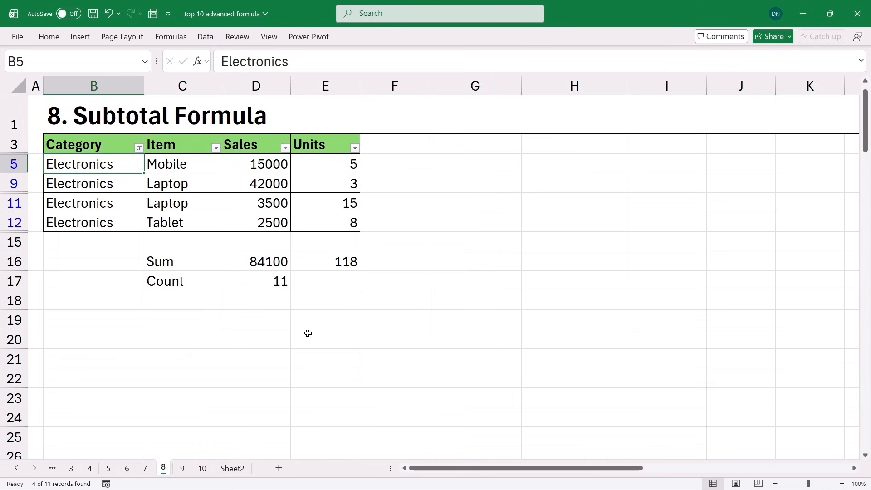
click(253, 260)
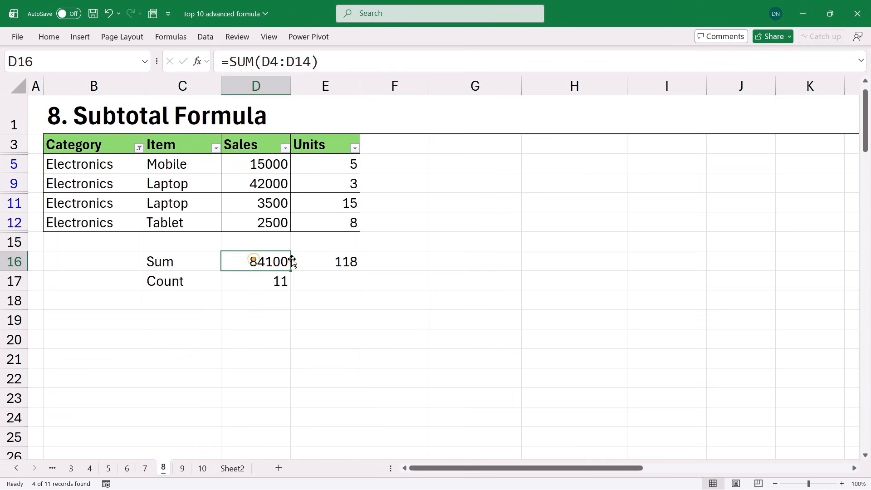
click(312, 260)
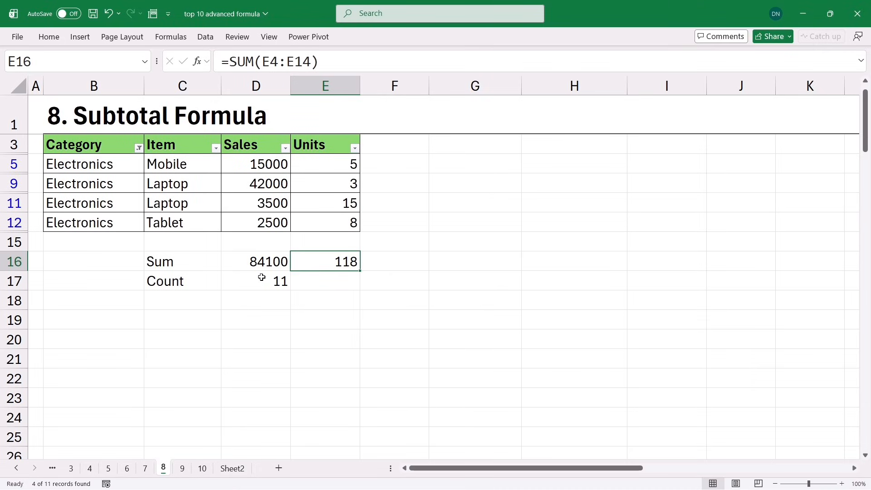
Step: Undo the Electronics filter and delete the formulas in the Sum and Count rows, D16:E17
key(ctrl+z)
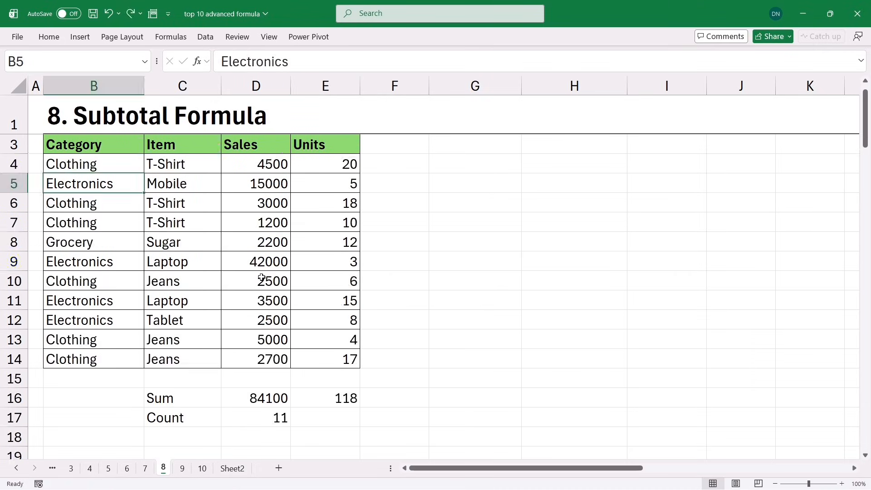
drag(262, 394, 308, 414)
key(Delete)
Step: Enter a SUBTOTAL formula in E16 using function number 9 (SUM) over the Units values E4:E14
click(252, 397)
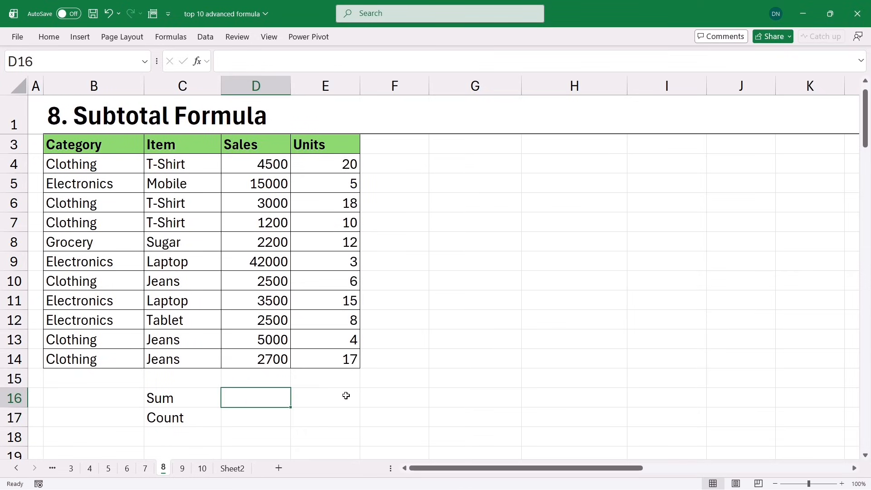
click(331, 396)
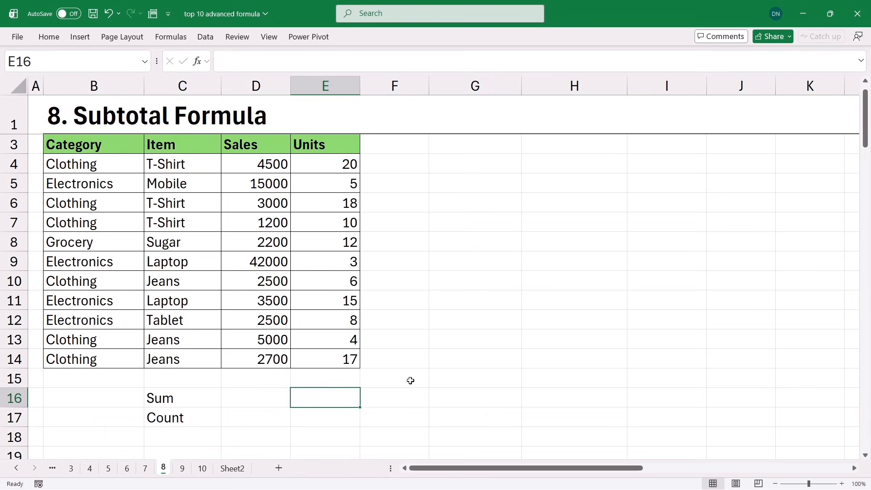
text(=sub)
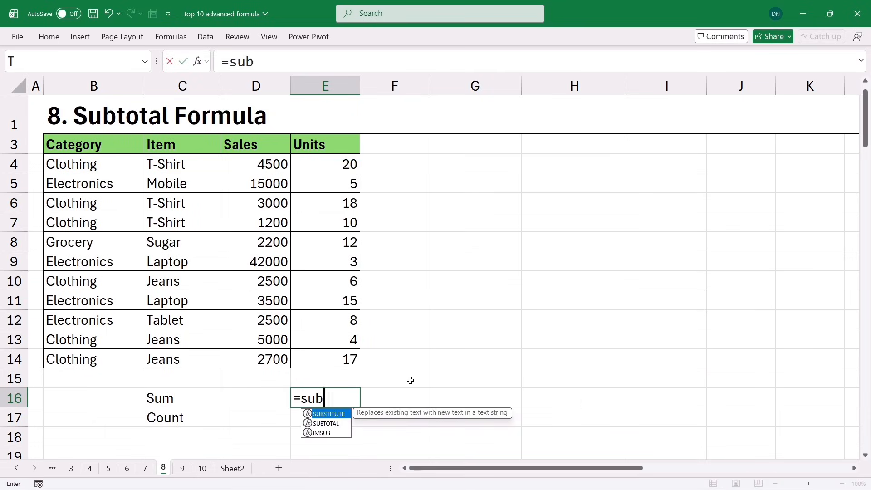
text(t)
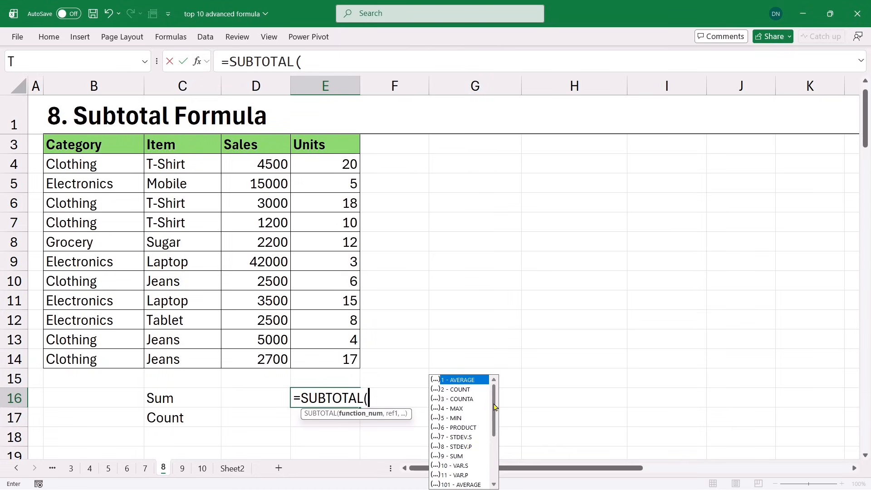
drag(494, 404, 495, 439)
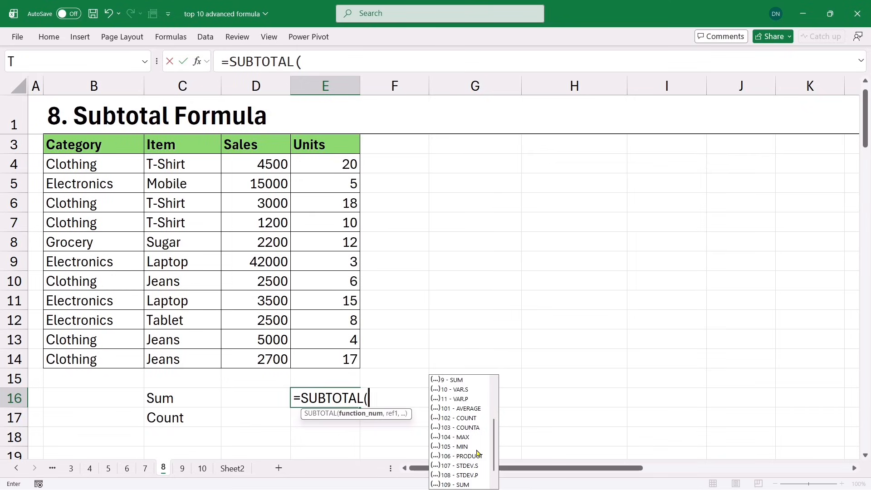
drag(493, 446, 492, 394)
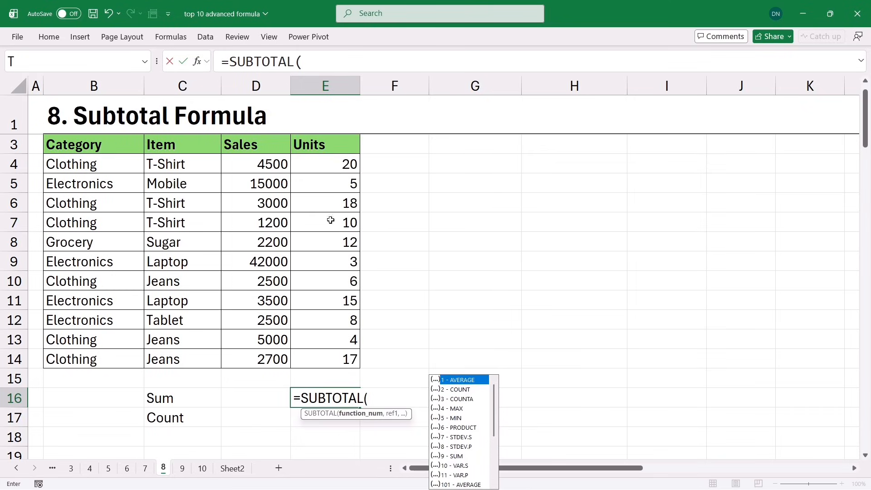
click(459, 457)
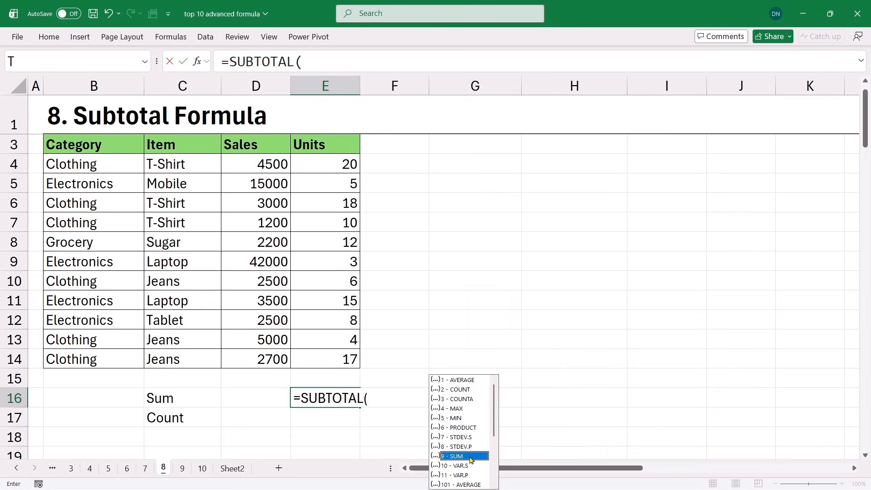
double_click(471, 460)
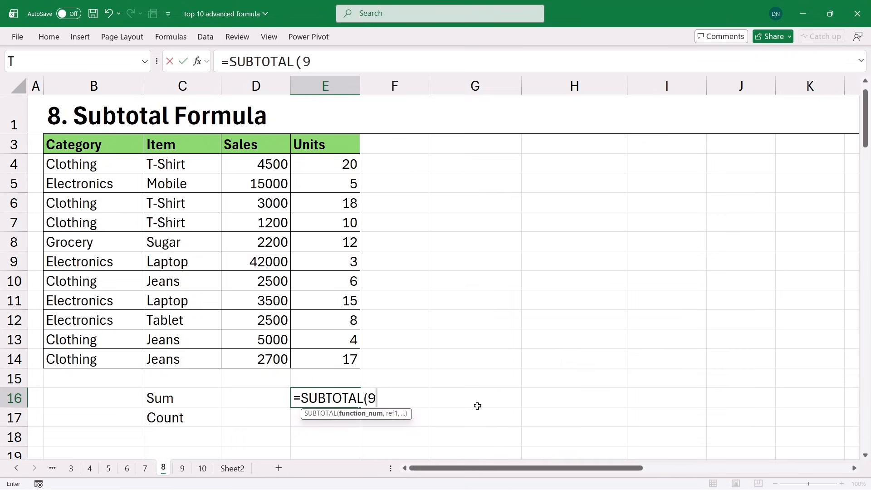
text(,)
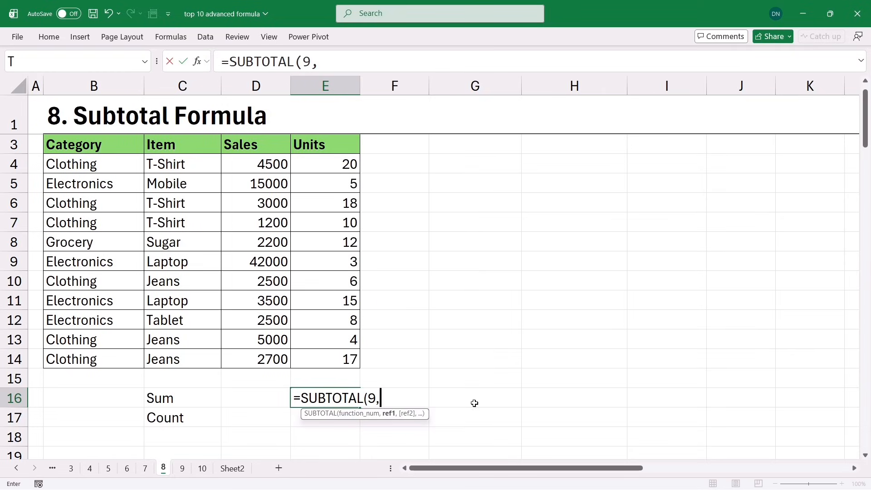
drag(334, 164, 333, 359)
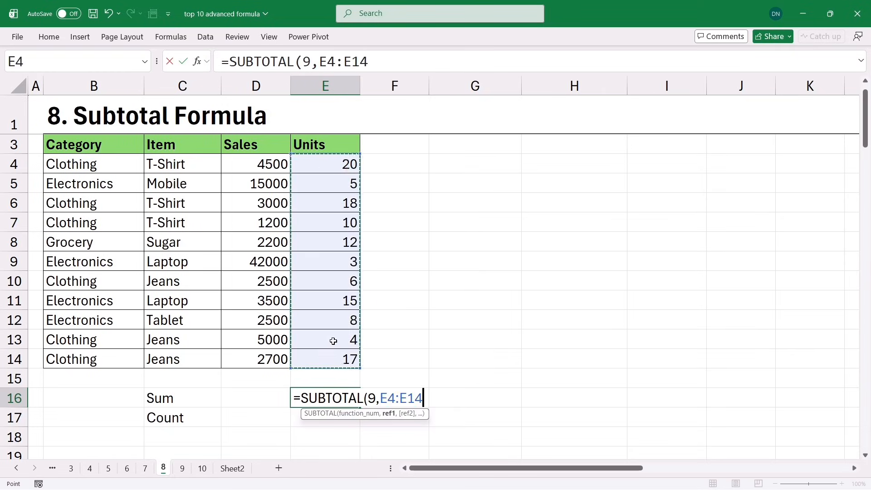
text())
key(Return)
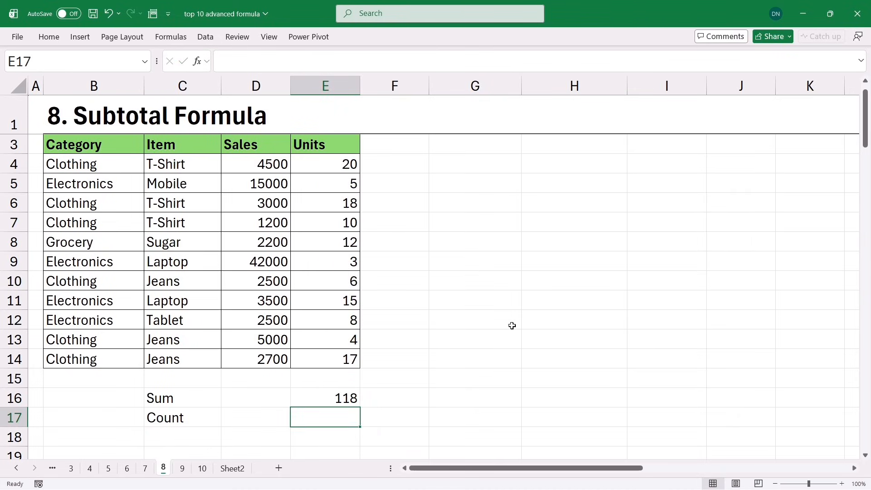
Step: Filter the table to Electronics, select the visible Units values to compare them with the subtotal in E16, and undo the filter
right_click(89, 188)
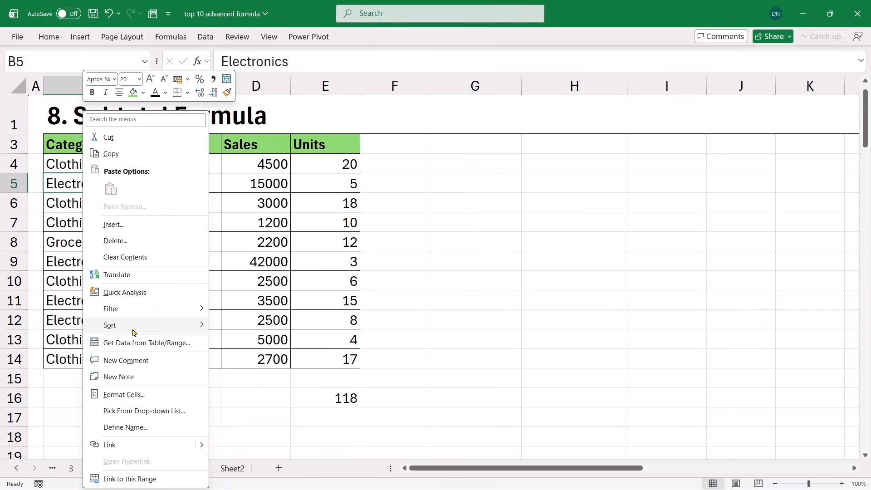
mouse_move(129, 310)
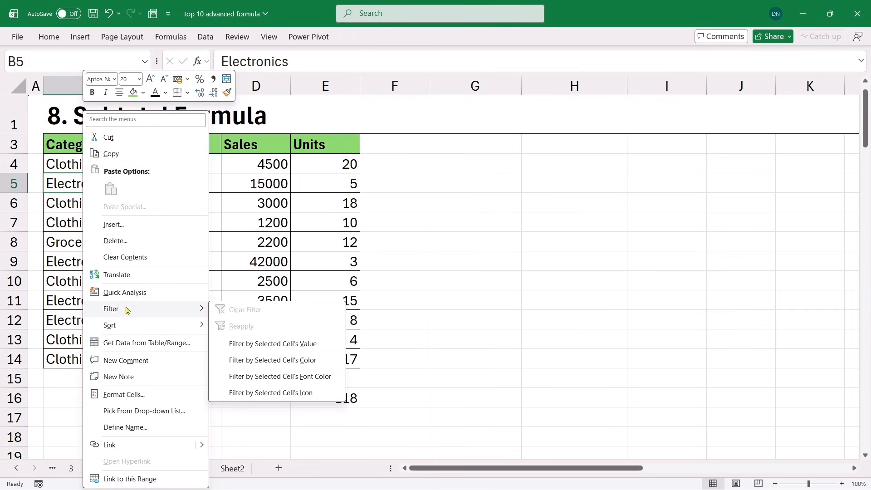
click(271, 346)
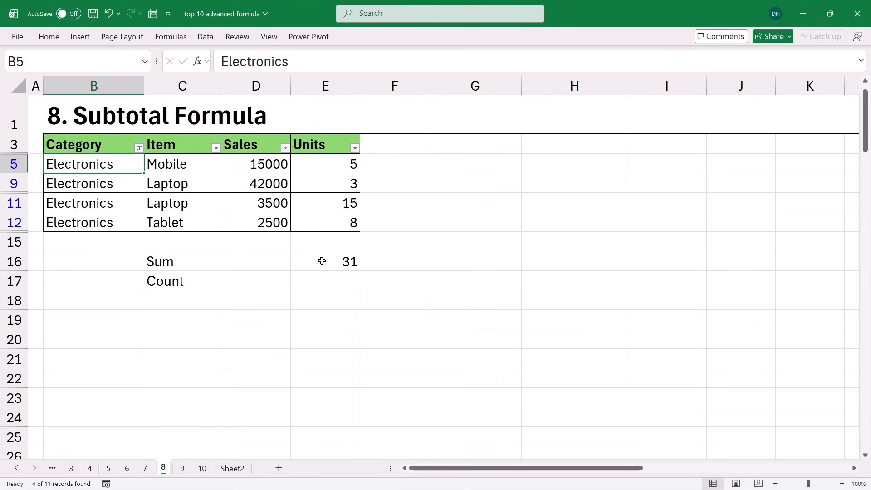
drag(320, 164, 314, 221)
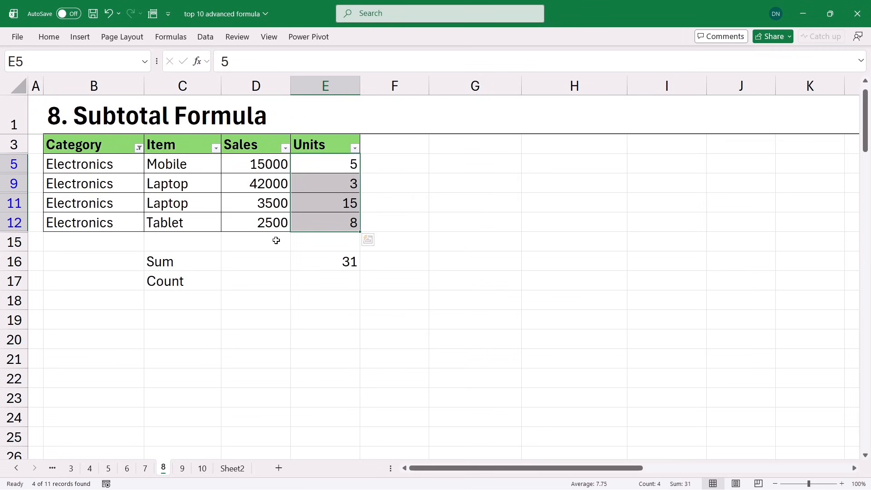
key(ctrl+z)
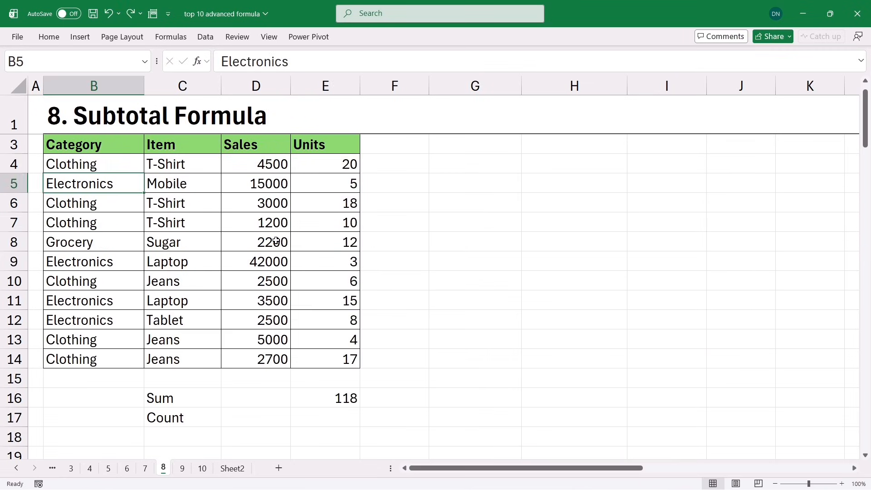
Step: Inspect the arguments of the SUBTOTAL formula in E16 and leave it without editing
click(326, 394)
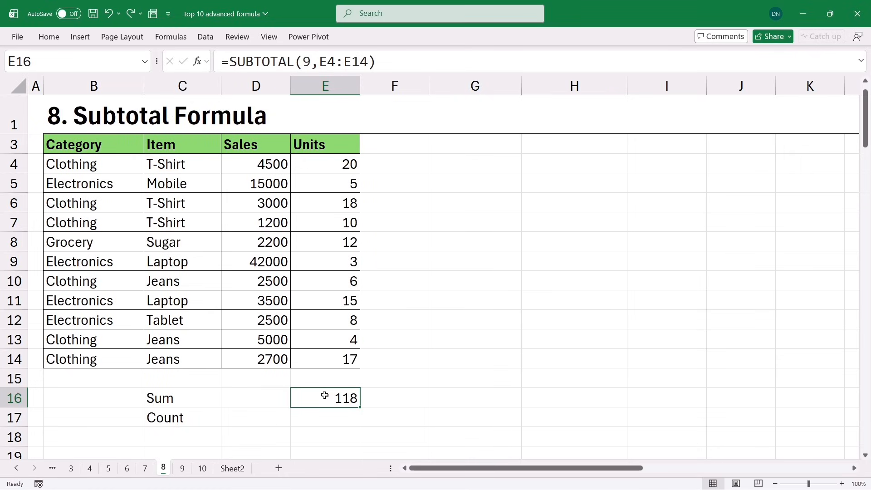
double_click(325, 395)
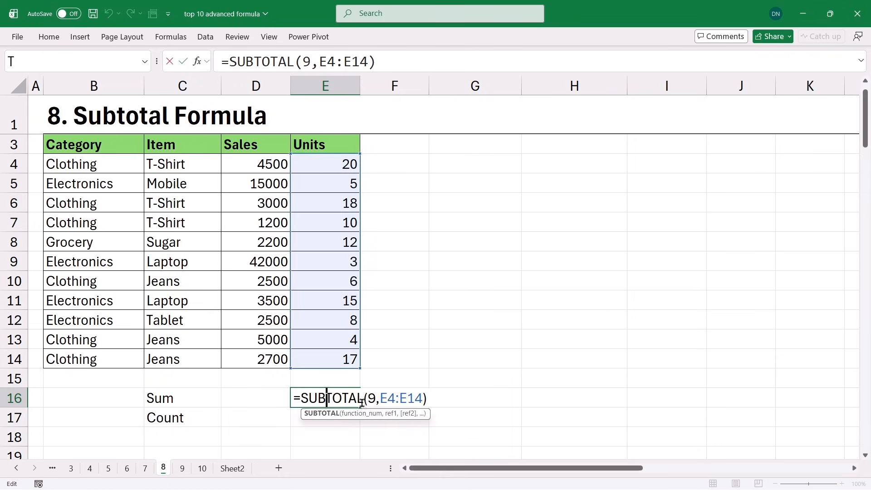
key(Escape)
Step: Start a SUBTOTAL formula in H12 to review both series of function numbers, 1–11 and 101–111, and cancel the entry
click(522, 326)
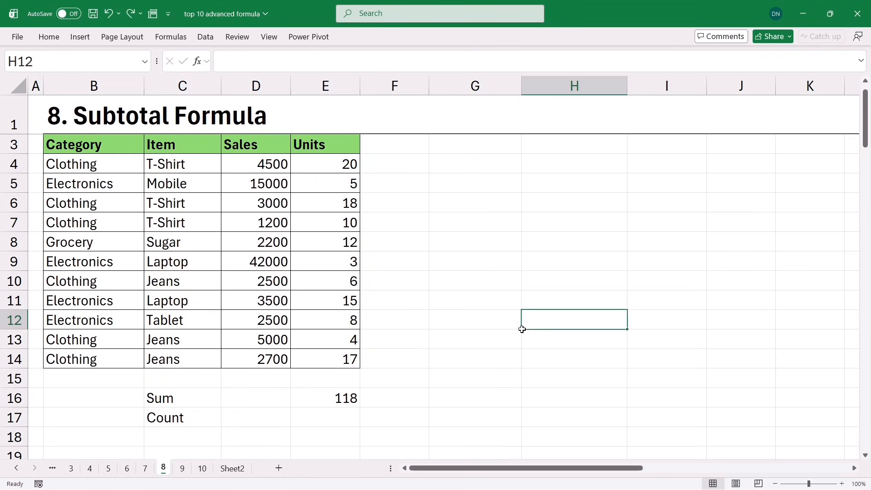
text(=subt)
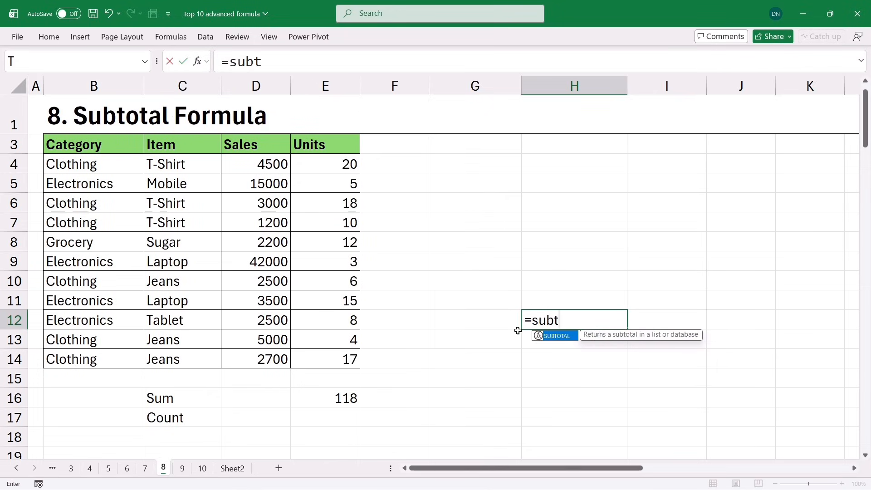
key(Tab)
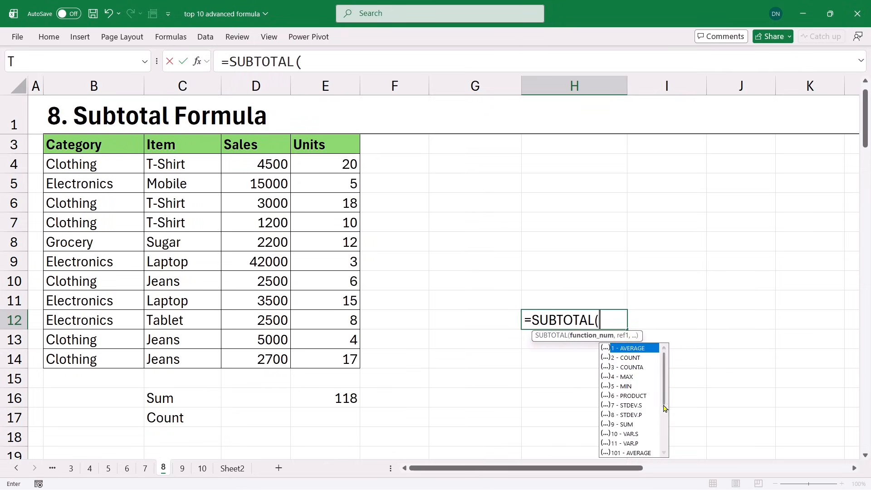
scroll(666, 389, down, 4)
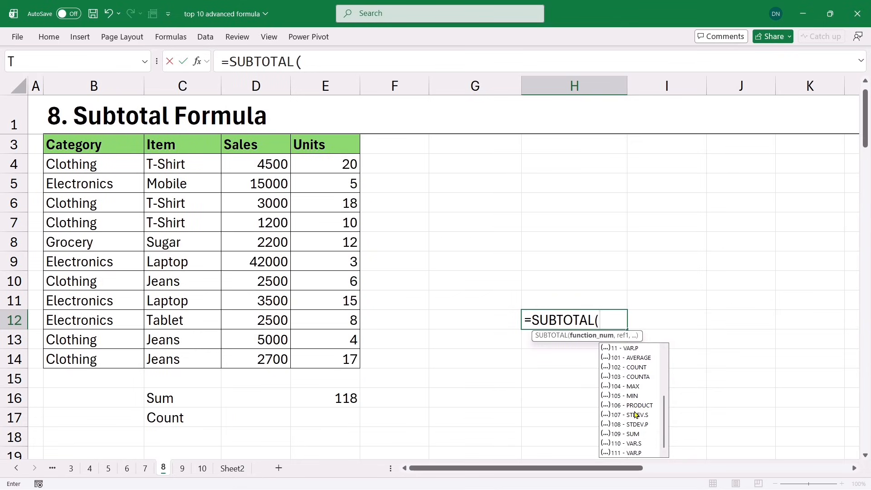
scroll(636, 414, up, 4)
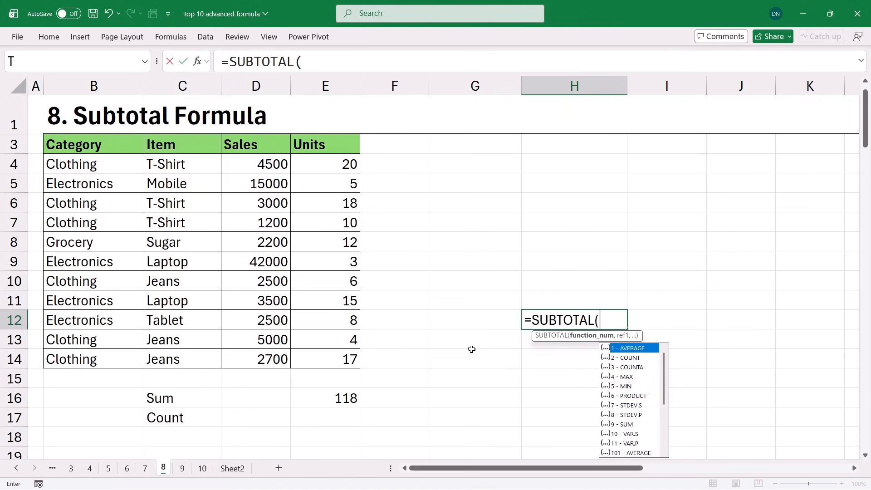
key(Escape)
key(Escape)
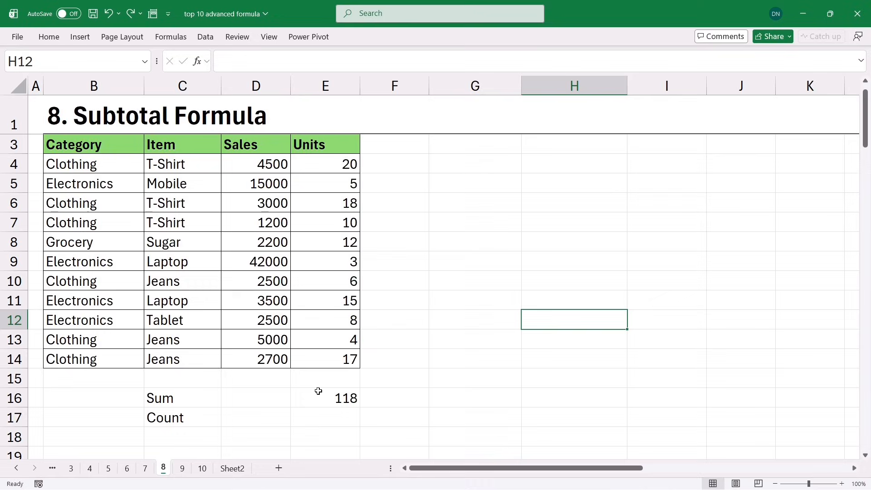
Step: Filter the table by the Electronics value in B5 again to check the E16 subtotal, and undo the filter
click(97, 193)
right_click(97, 192)
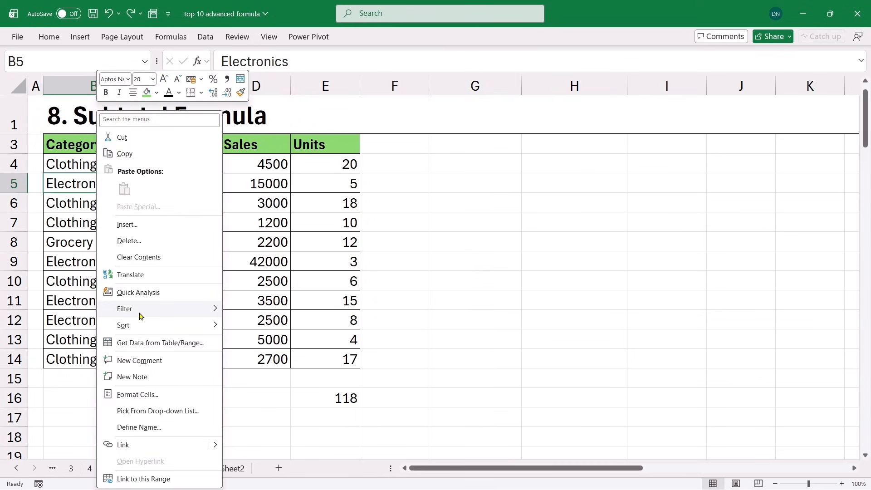
click(287, 346)
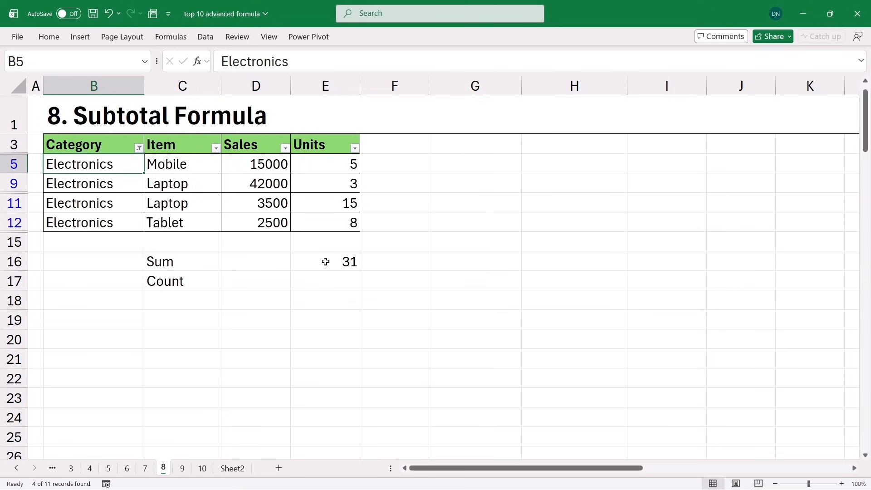
key(ctrl+z)
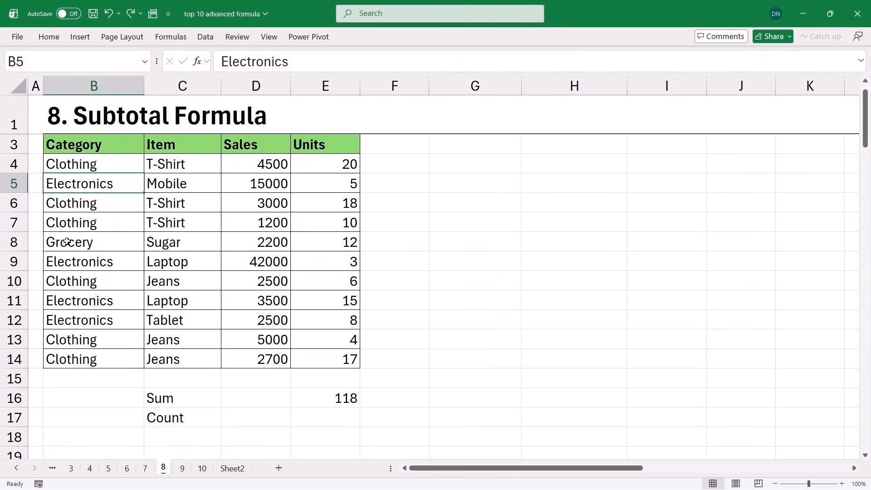
Step: Hide rows 8 to 10 manually and check the function 9 subtotal in E16
drag(14, 243, 13, 279)
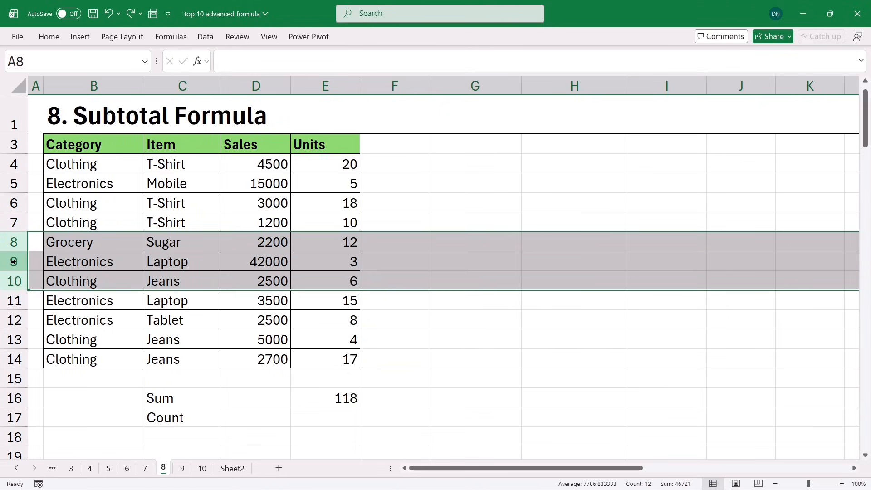
right_click(14, 262)
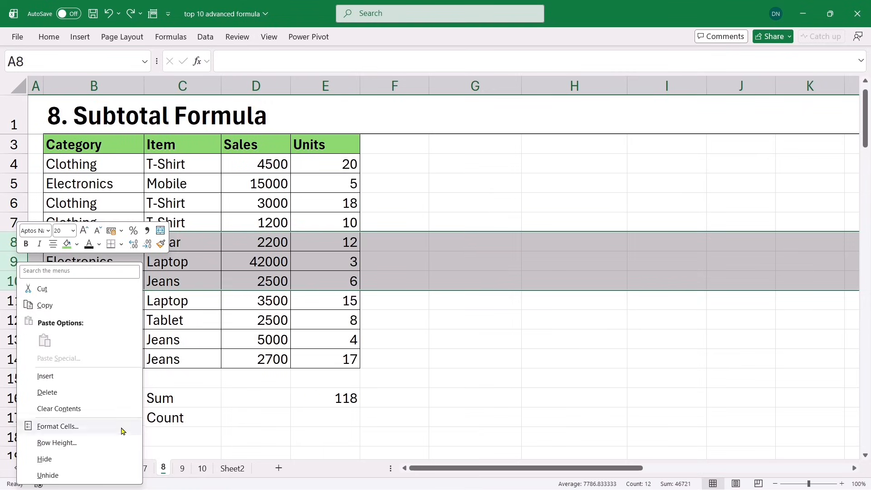
click(59, 459)
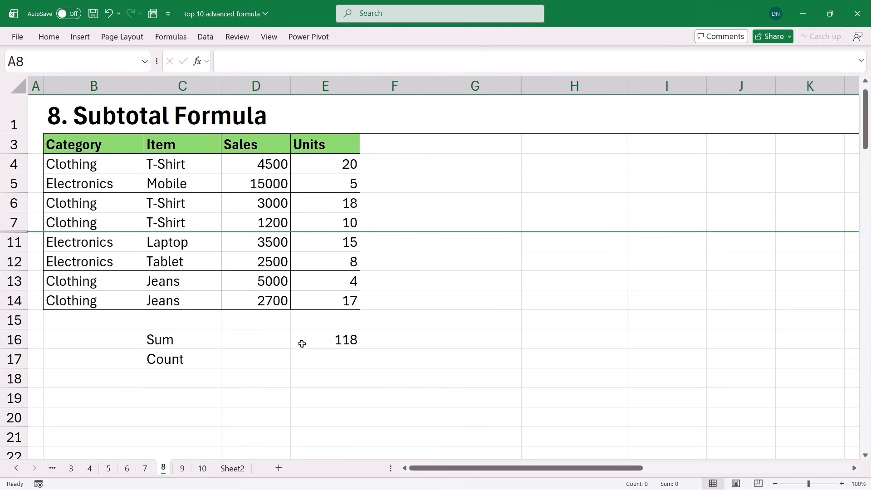
click(314, 356)
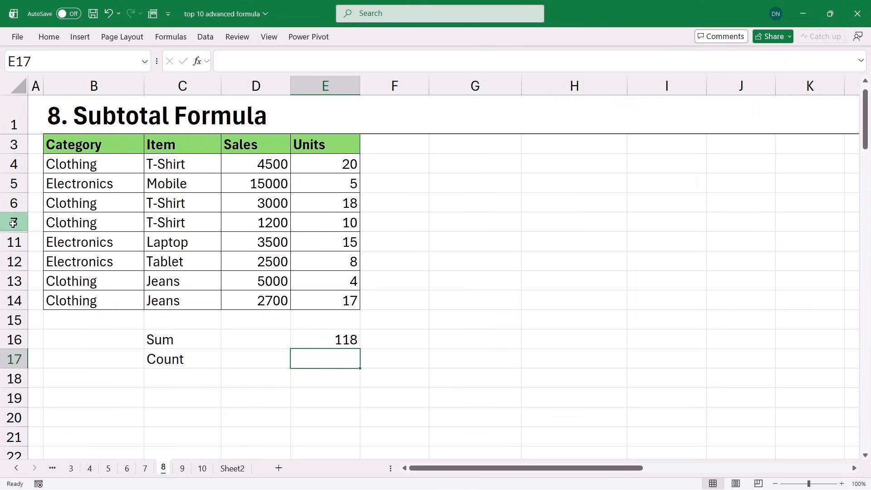
Step: Unhide the hidden rows 8 to 10 between rows 7 and 11
drag(13, 223, 11, 236)
right_click(11, 236)
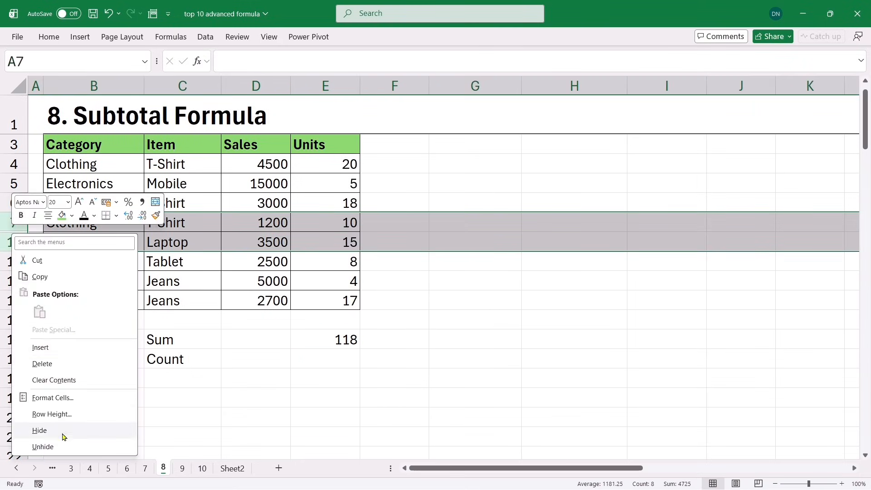
click(46, 443)
Step: Enter =SUBTOTAL(109,E4:E14) in E17, picking function number 109 - SUM for the Units values
click(313, 419)
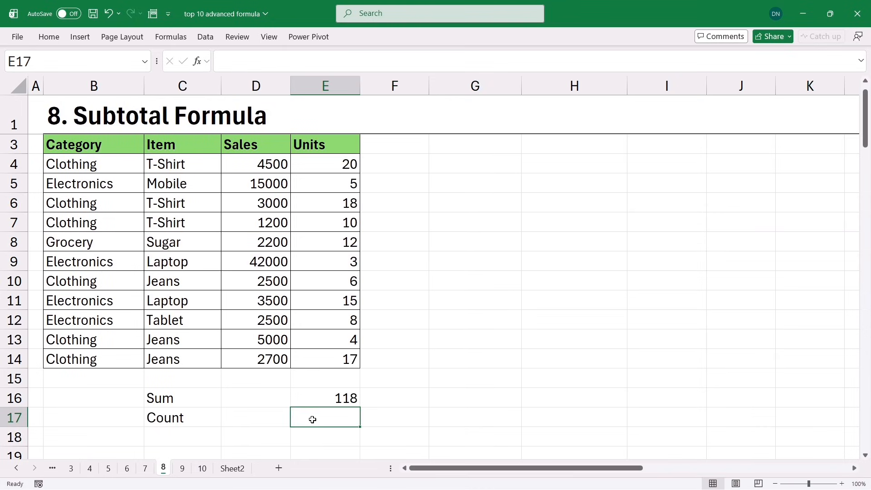
text(=su)
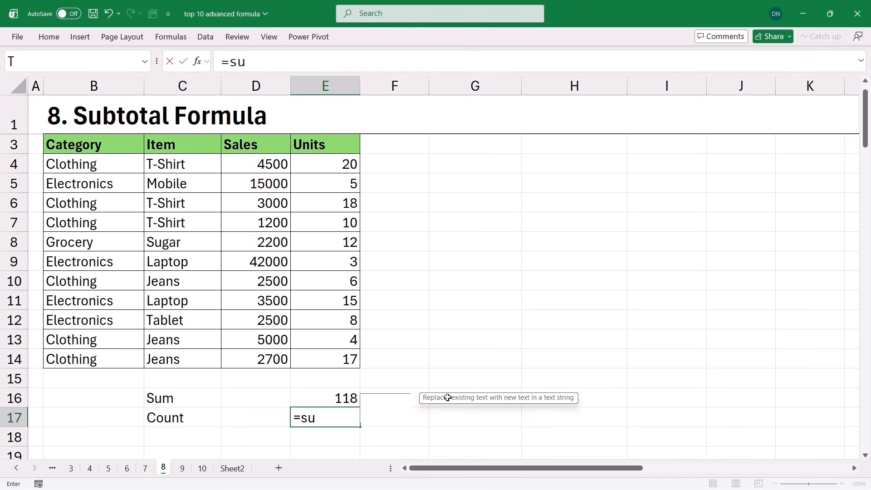
text(bt)
key(Tab)
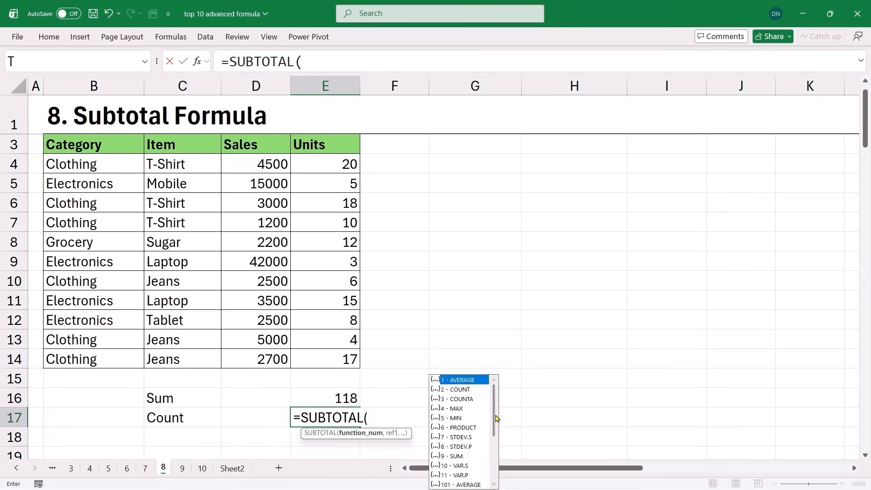
mouse_move(493, 414)
mouse_down()
mouse_move(493, 453)
mouse_move(494, 400)
mouse_up()
drag(494, 413, 489, 463)
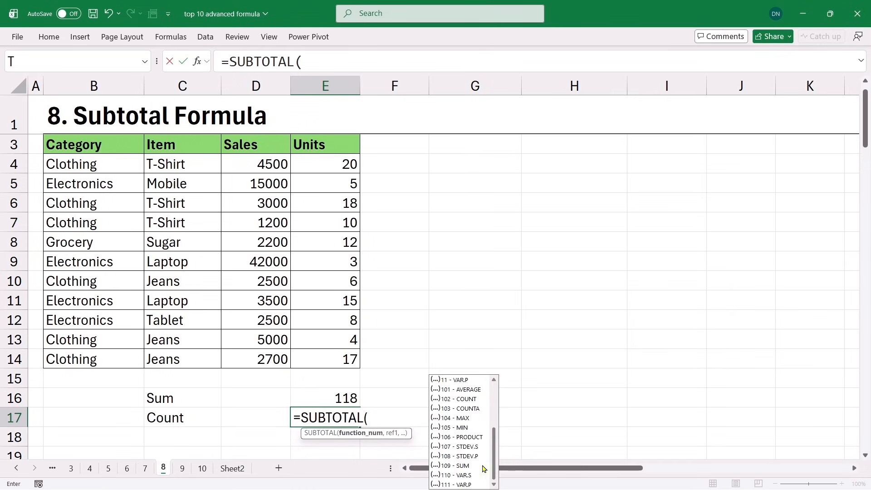
double_click(458, 467)
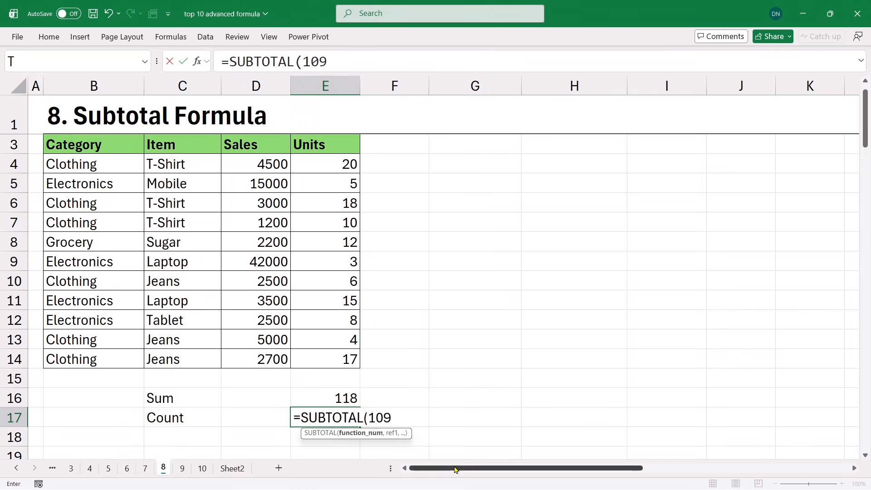
text(,)
drag(313, 265, 313, 358)
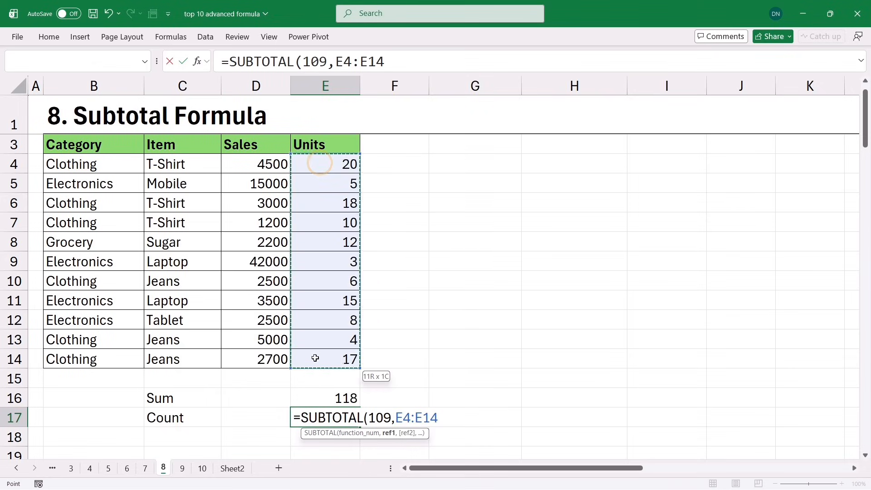
key(Return)
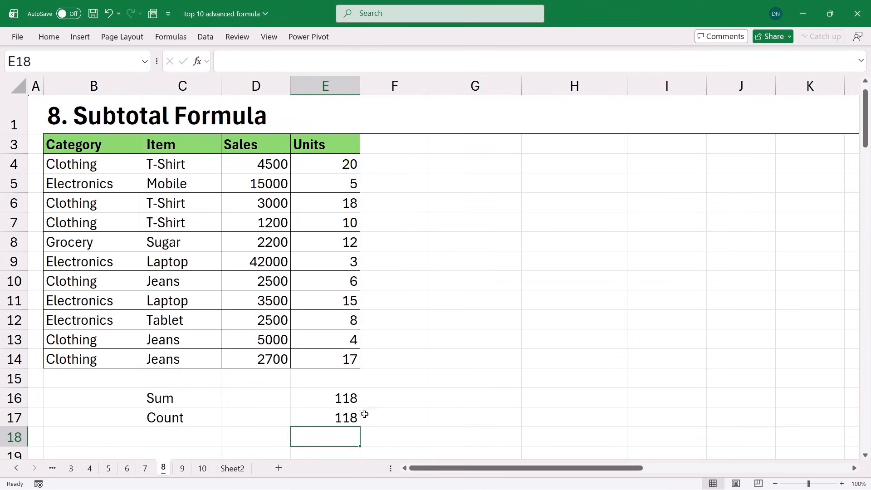
Step: Label the two subtotals with their function numbers, 9 in F16 and 109 in F17
click(418, 401)
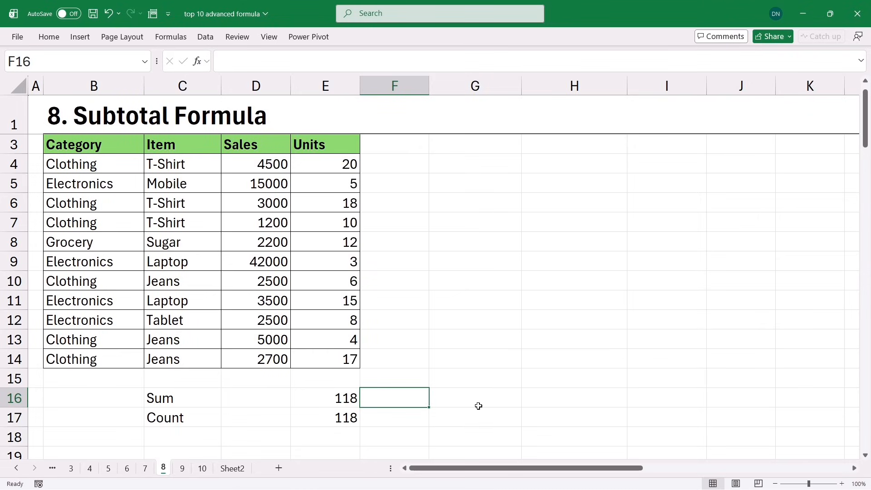
text(9)
click(405, 416)
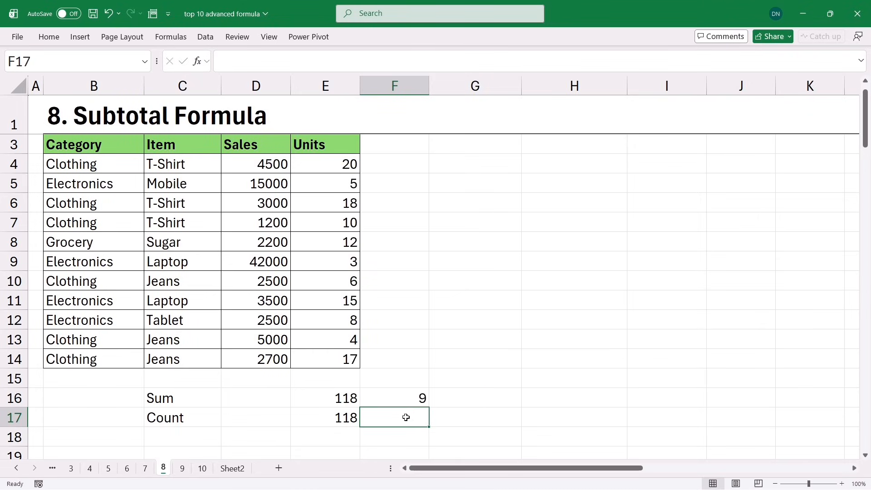
text(109)
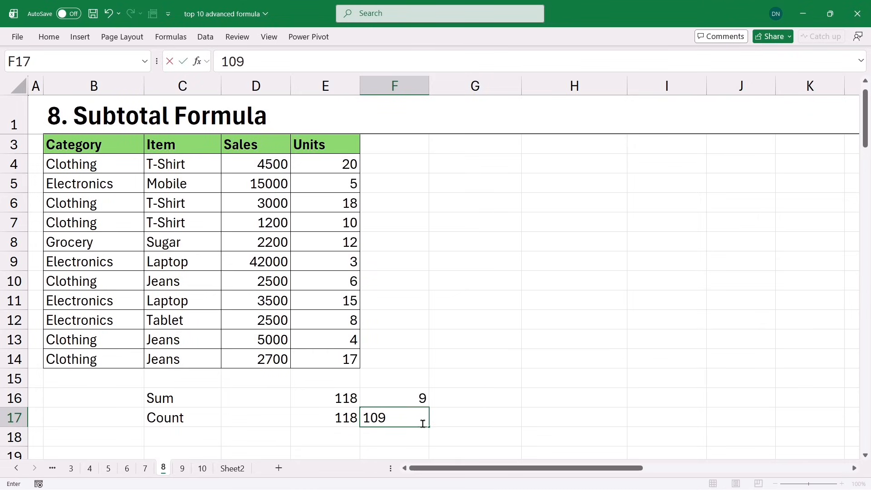
click(471, 412)
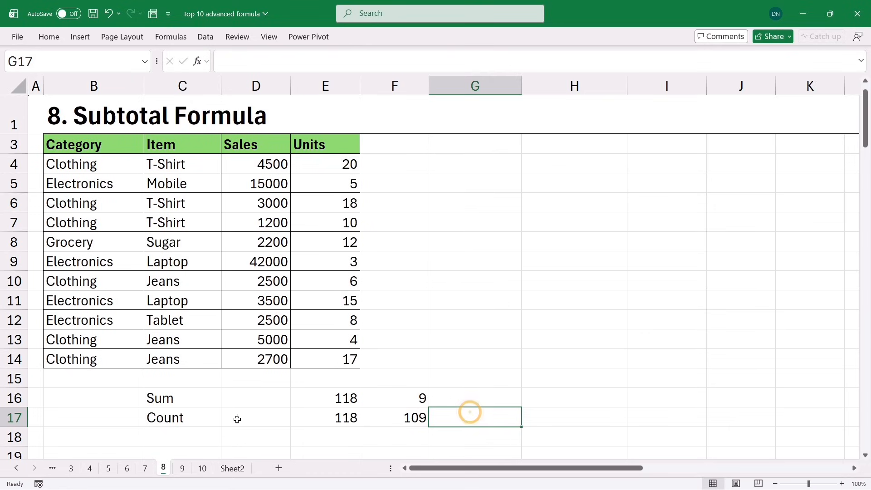
Step: Hide rows 9 and 10 manually and compare the function 9 subtotal in E16 with the function 109 subtotal in E17
drag(15, 260, 16, 282)
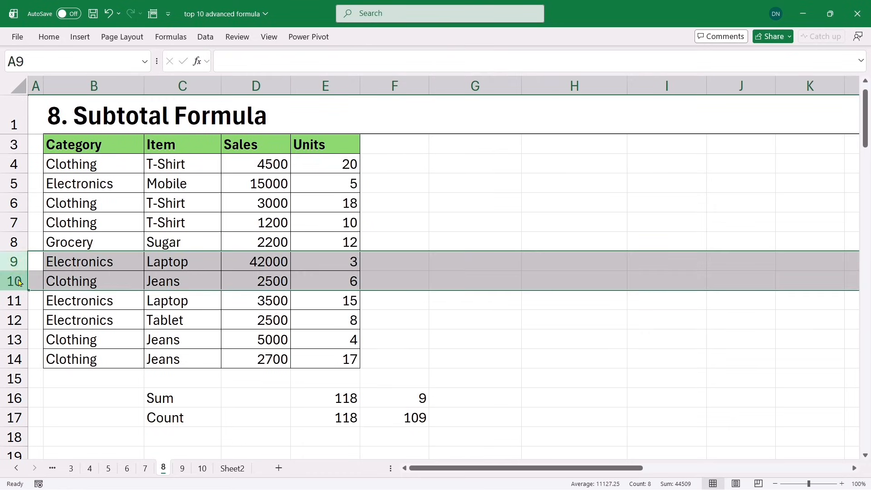
right_click(16, 281)
click(47, 253)
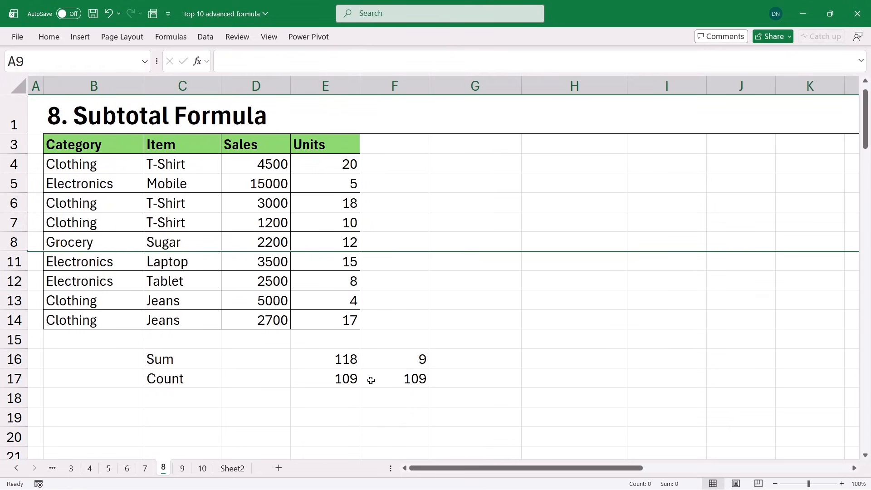
click(399, 360)
click(345, 359)
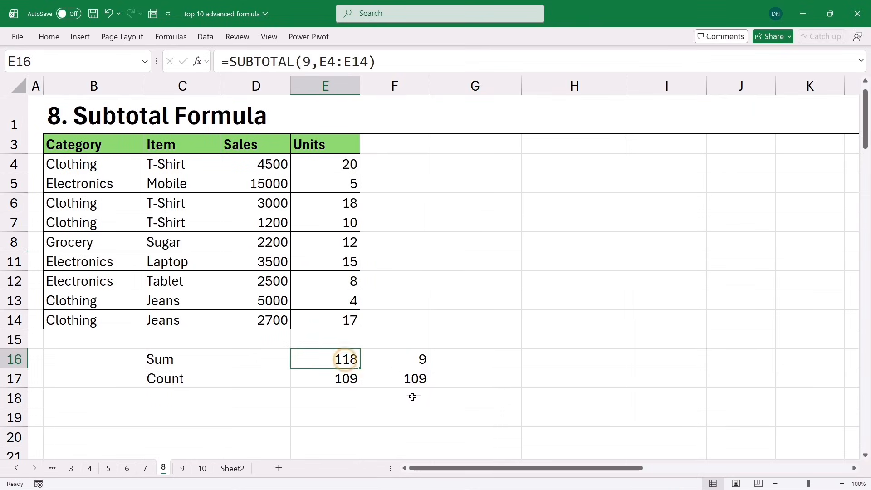
click(406, 381)
click(340, 378)
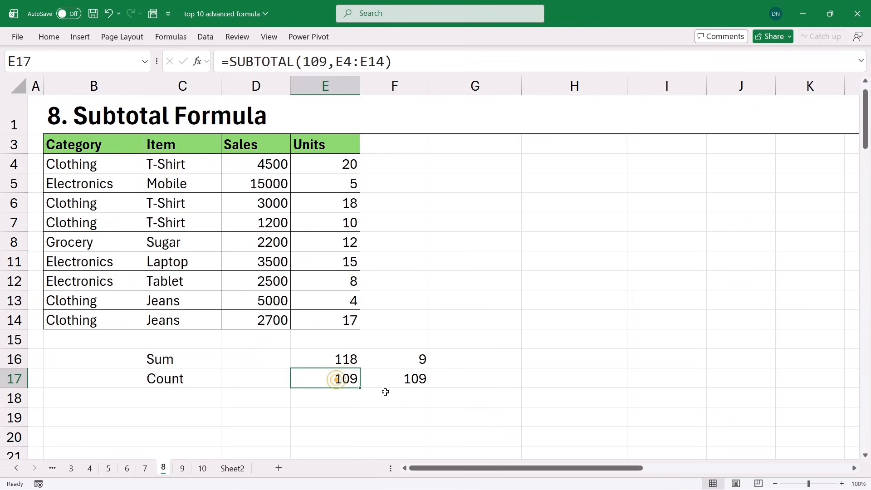
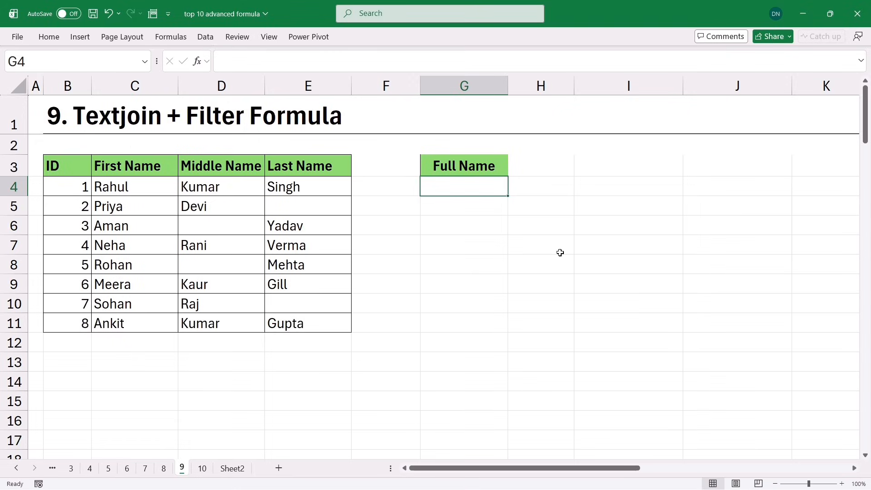
Step: On sheet 9, enter =TEXTJOIN(" ",TRUE,C4:E4) in G4 to build the full name and fill it down to G11
text(=)
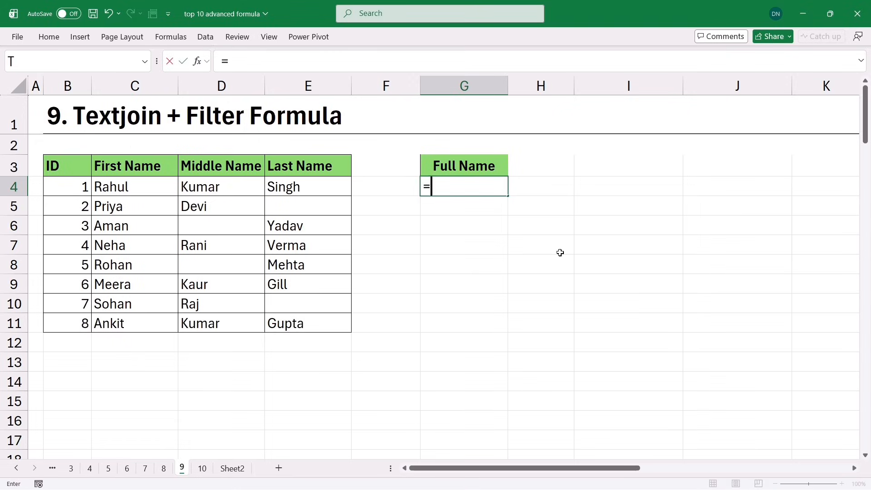
text(textj)
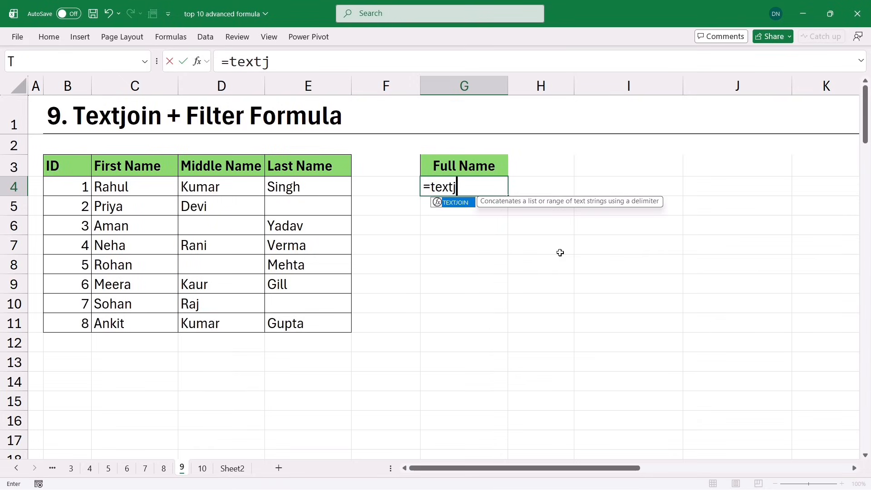
key(Tab)
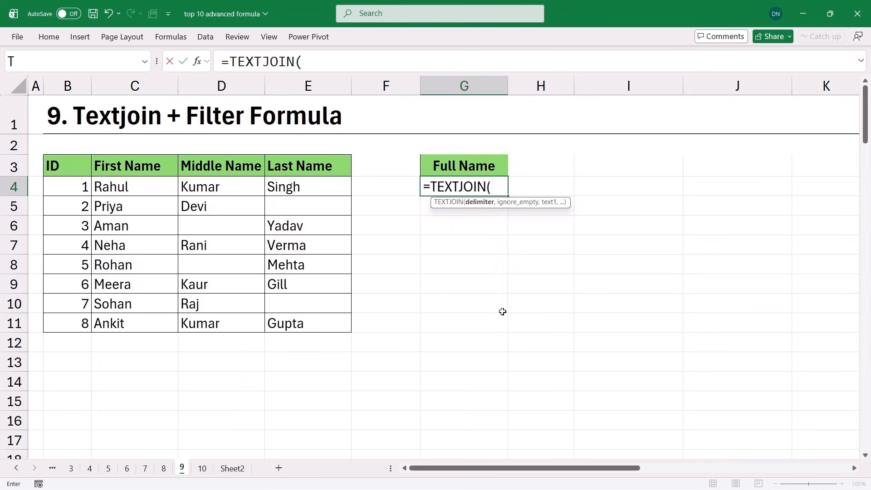
text(" ",)
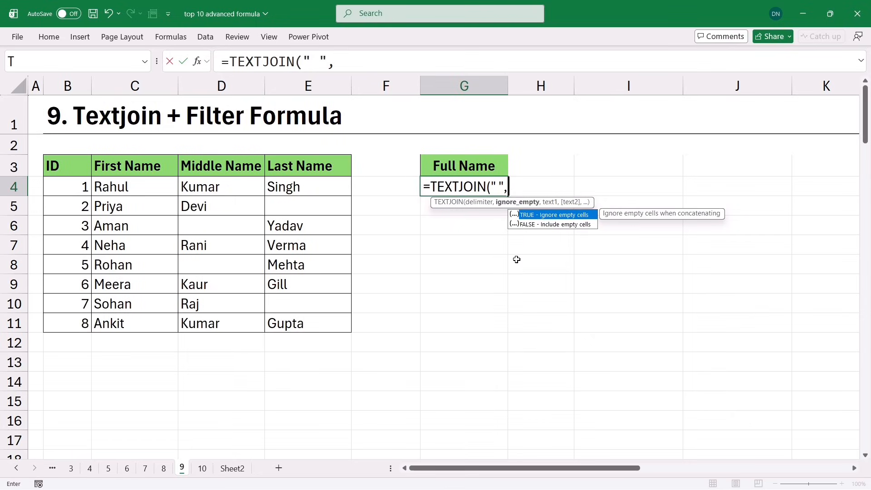
double_click(556, 216)
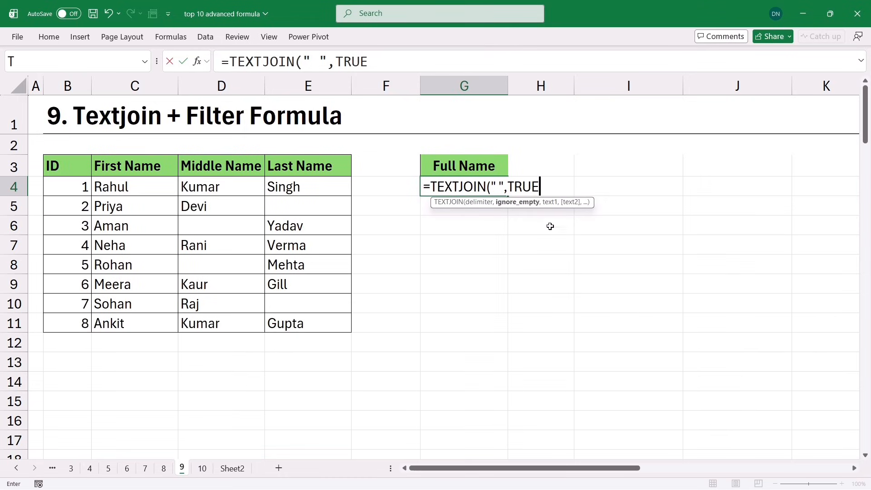
text(,)
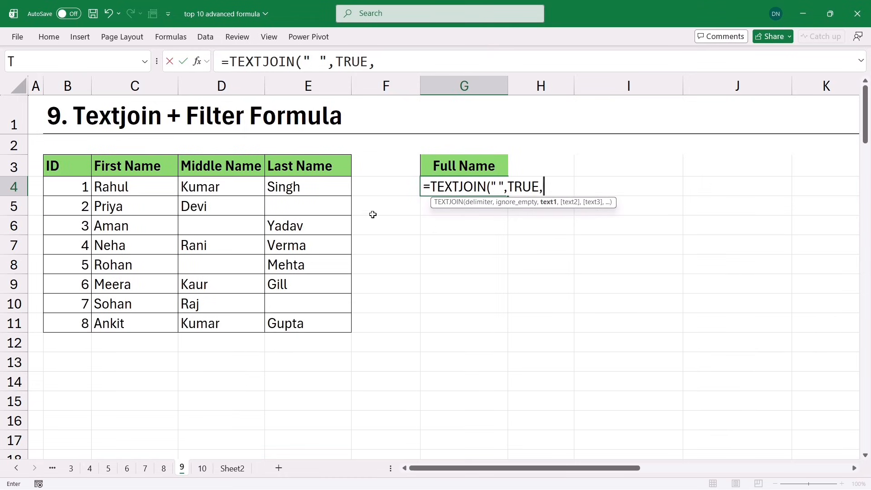
drag(132, 186, 313, 188)
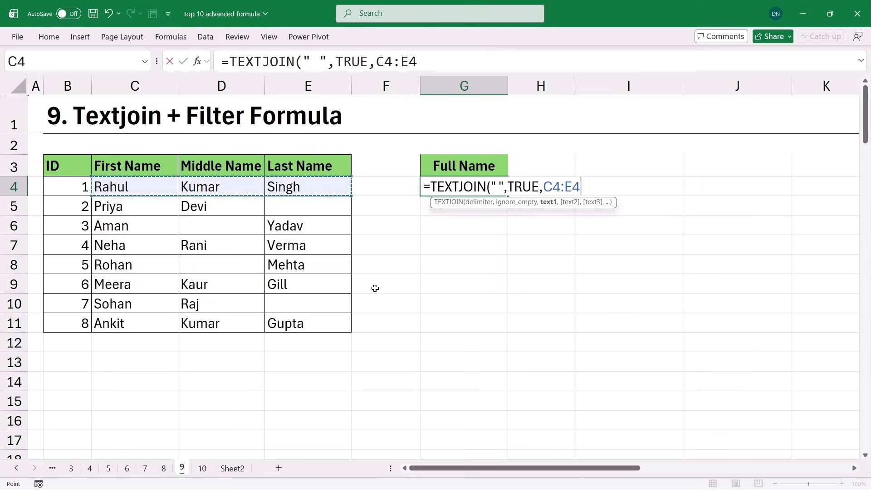
key(Return)
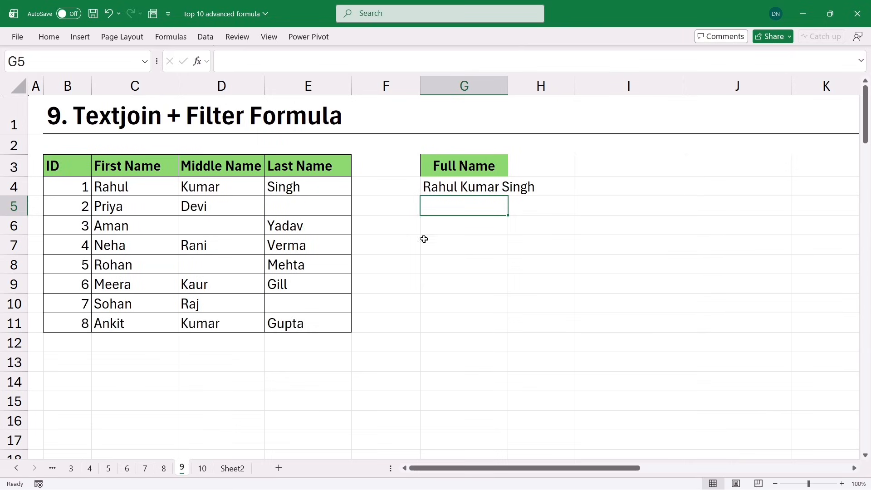
click(472, 190)
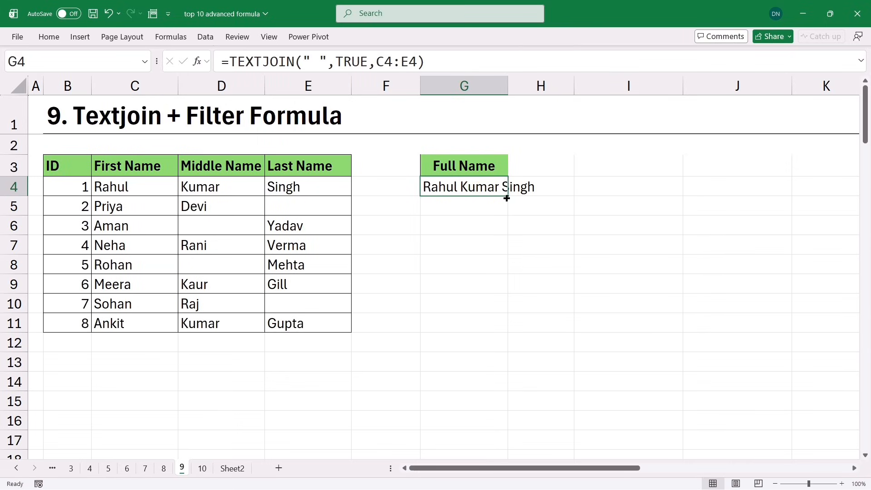
drag(506, 198, 511, 319)
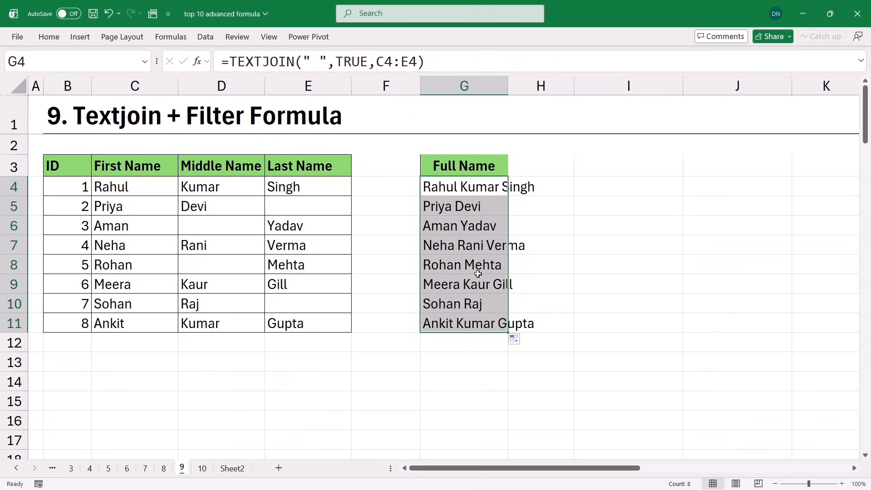
Step: Change the TEXTJOIN delimiter in G4 to an underscore "_" and fill the formula down to G11 again
double_click(456, 187)
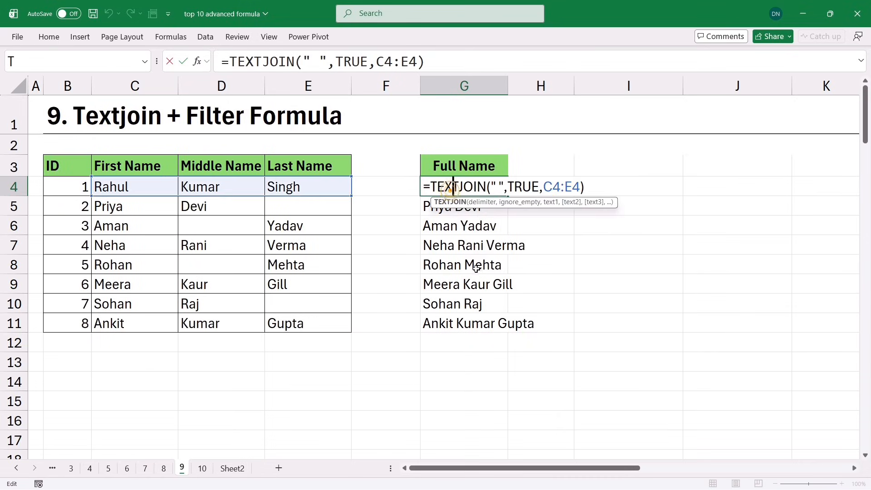
click(495, 194)
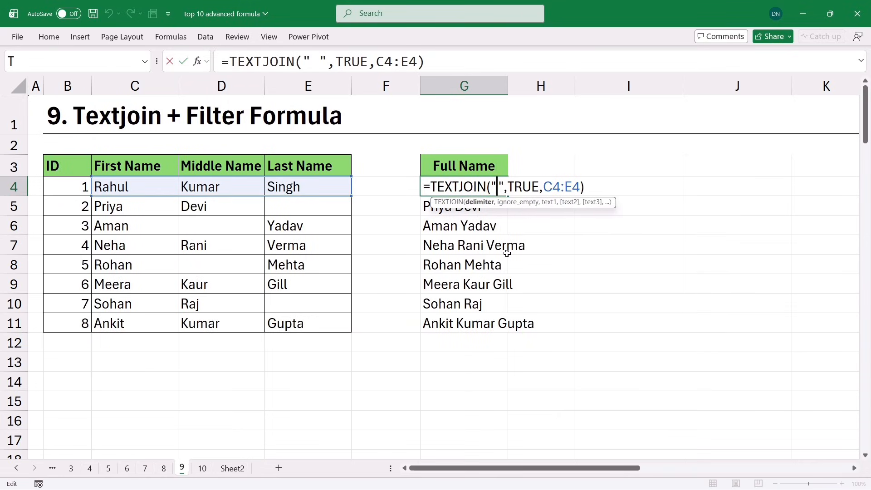
key(BackSpace)
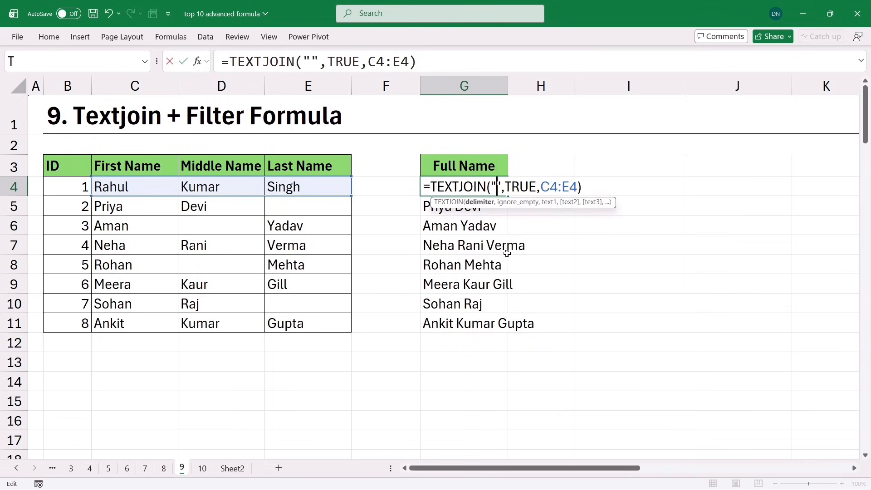
text(_)
key(Return)
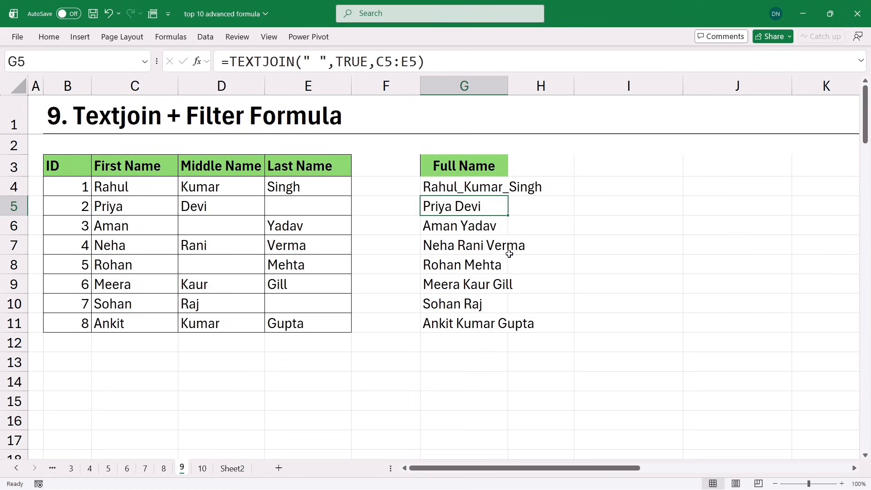
click(490, 186)
drag(507, 195, 497, 325)
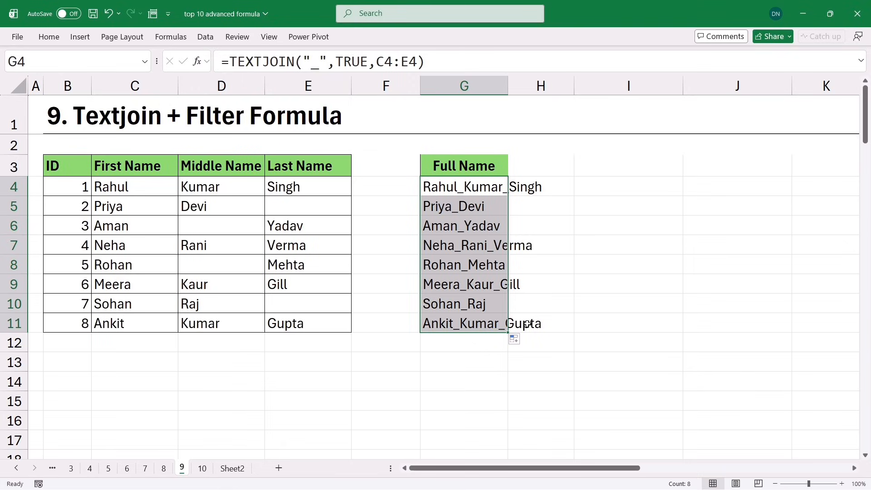
Step: Go to the employee table starting at row 19 and select the Emp Name values in C20:C31 for review
click(369, 374)
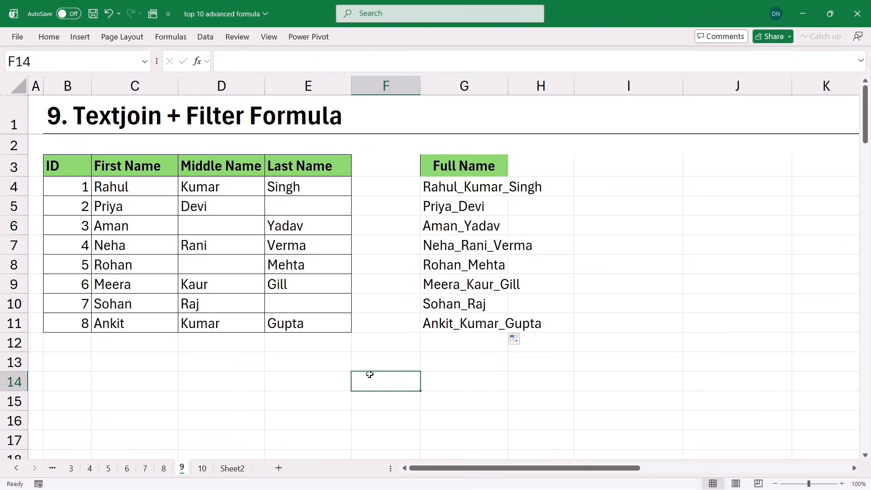
key(Page_Down)
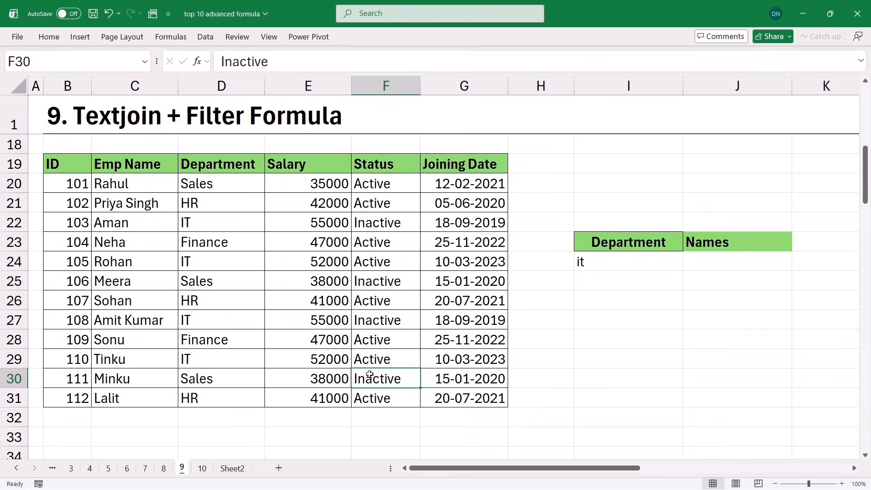
click(596, 169)
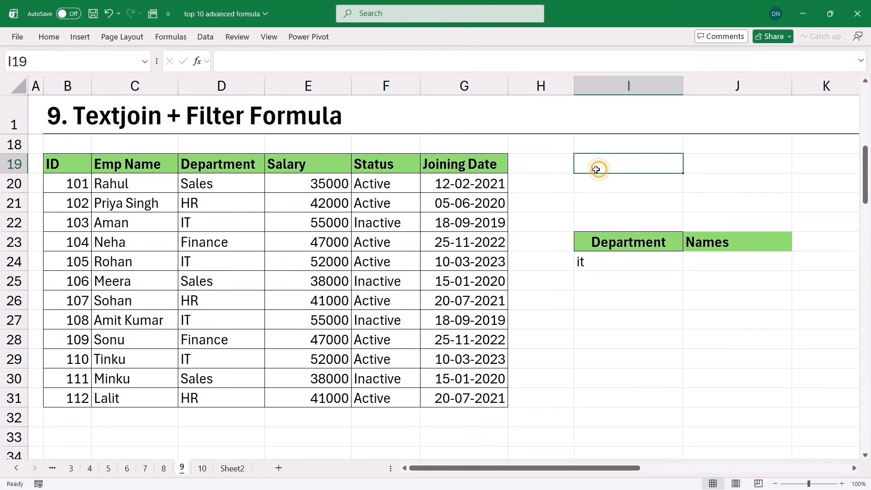
drag(109, 179, 121, 401)
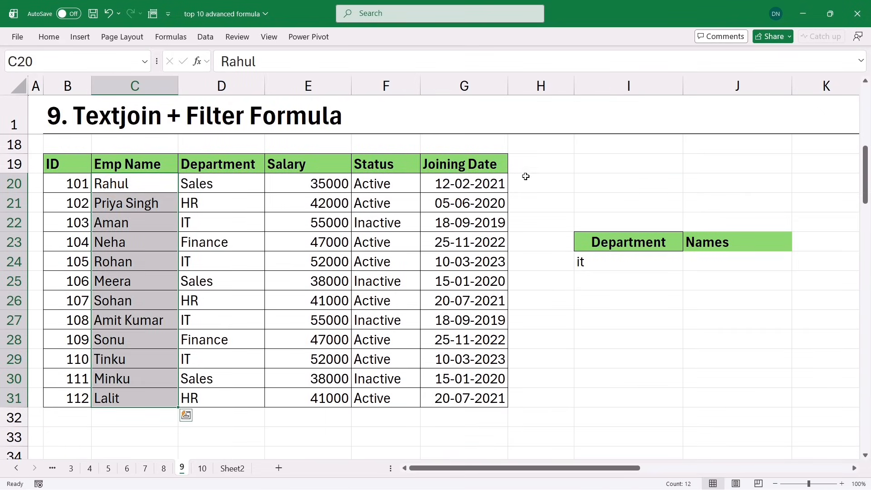
Step: Try =TEXTJOIN(", ",TRUE,C20:C31) in I19 to join all employee names, and clear the cell again
click(587, 160)
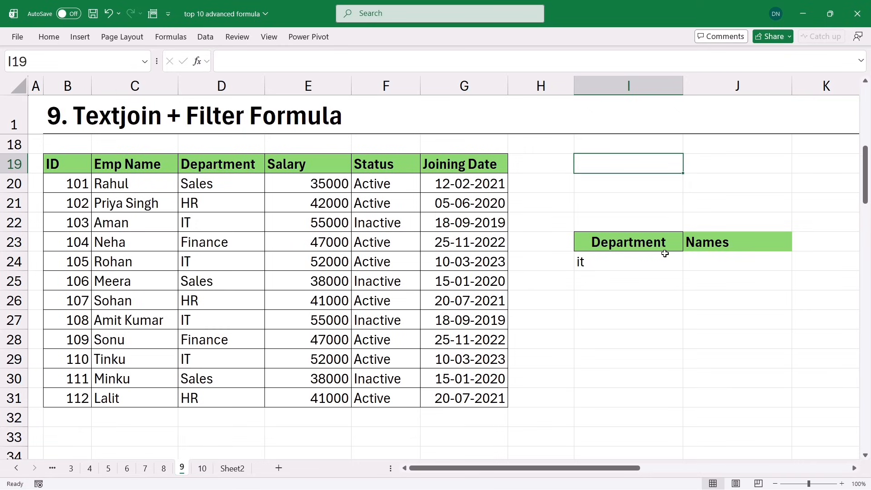
text(=te)
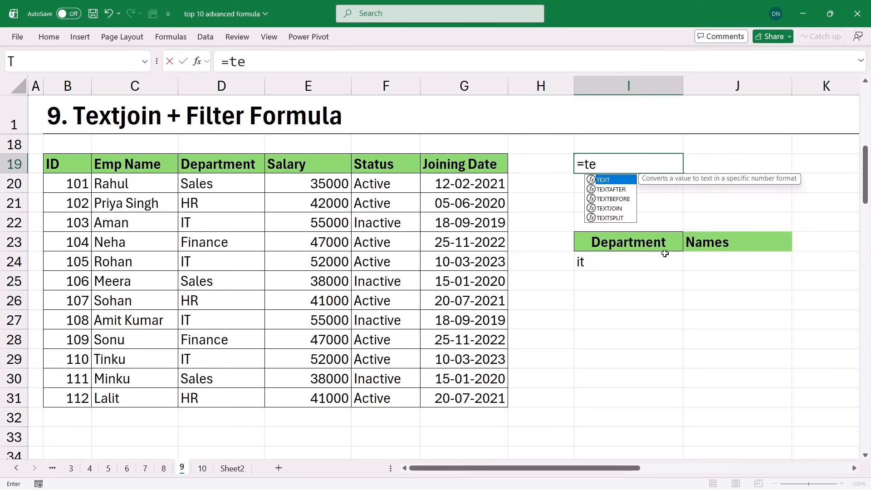
text(xtj)
key(Tab)
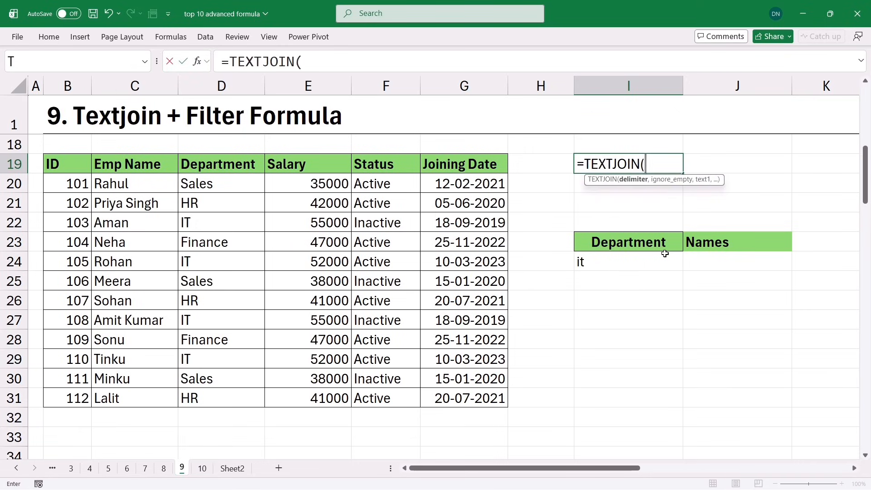
text(")
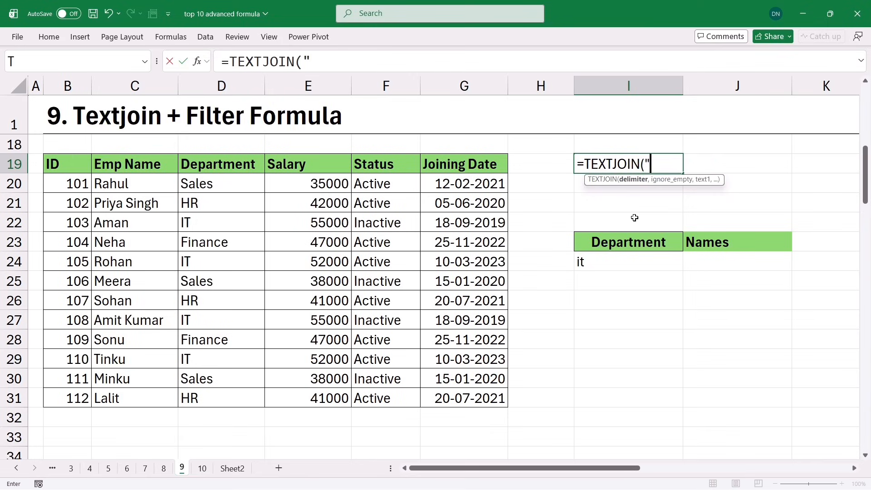
text(, ",)
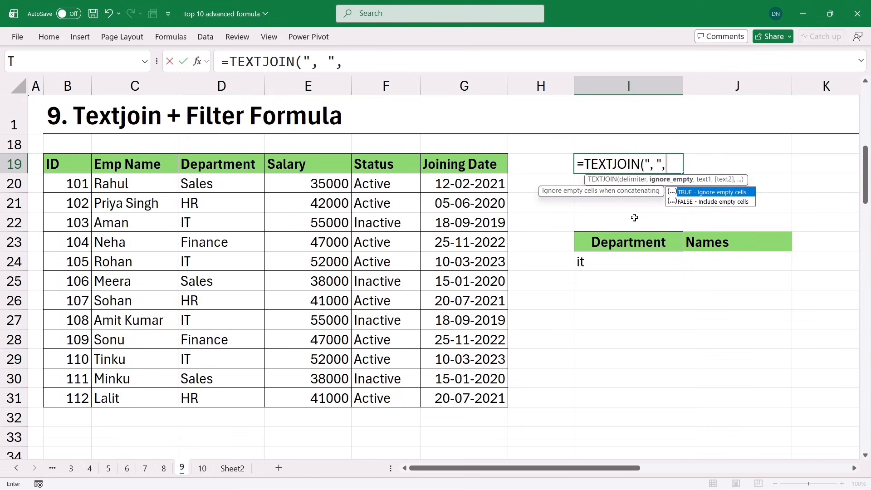
key(Tab)
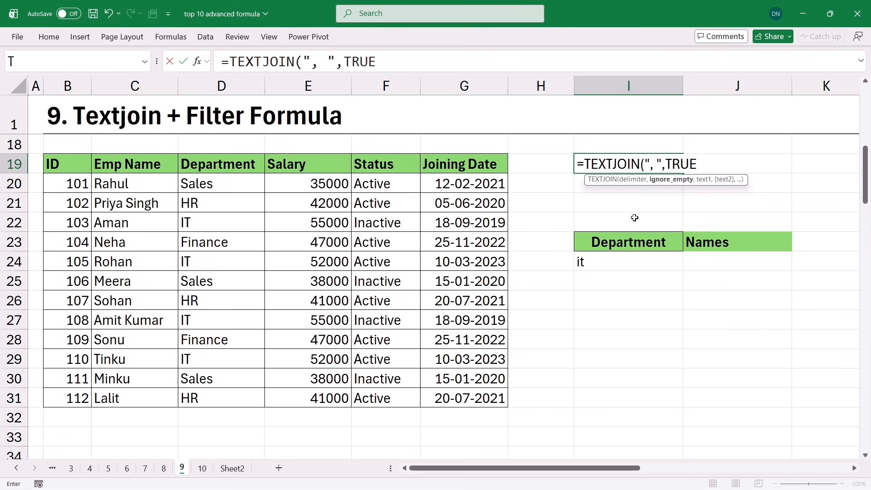
text(,)
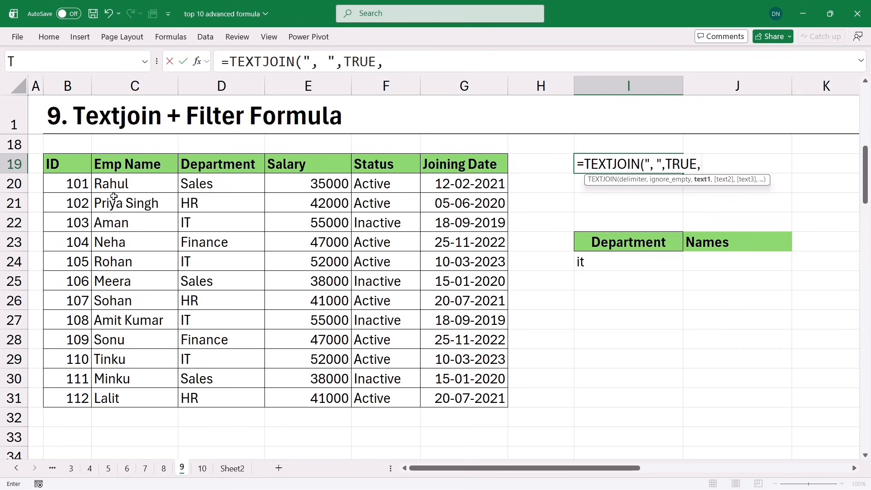
drag(117, 185, 141, 395)
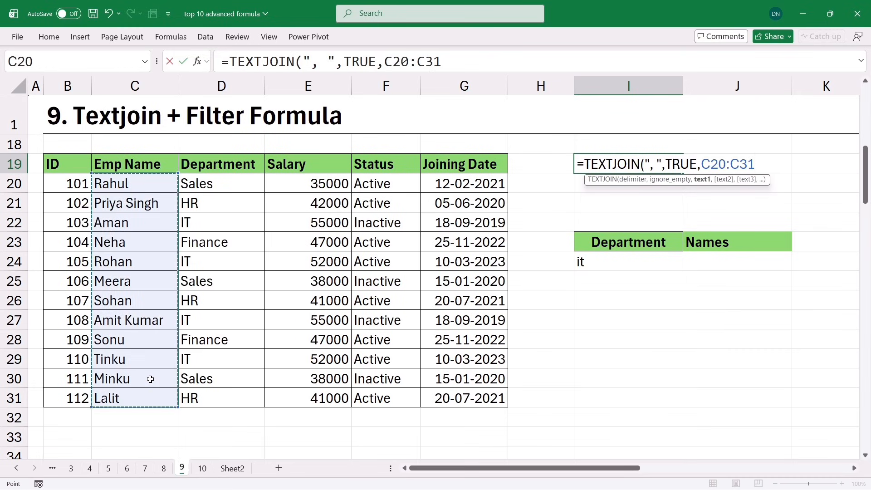
key(Return)
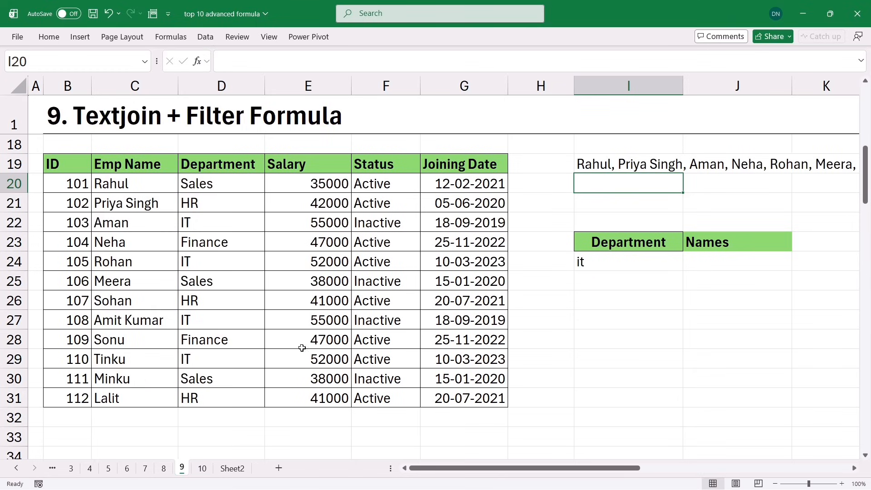
click(608, 165)
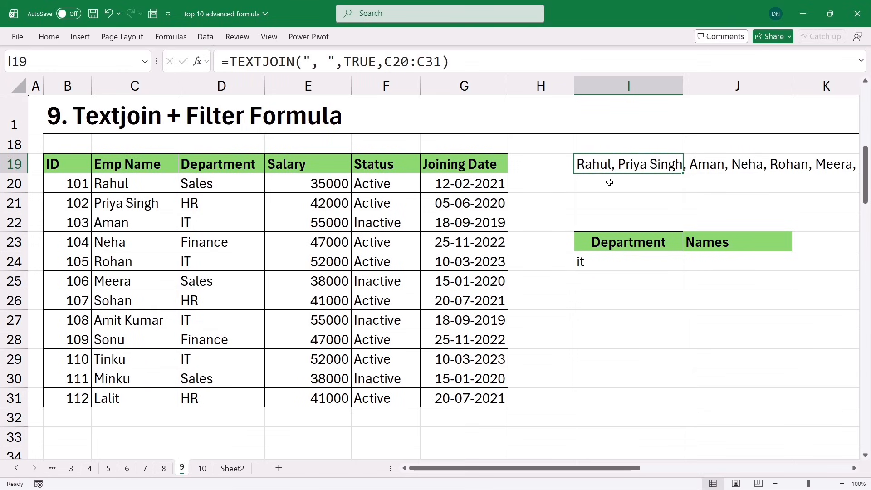
key(Delete)
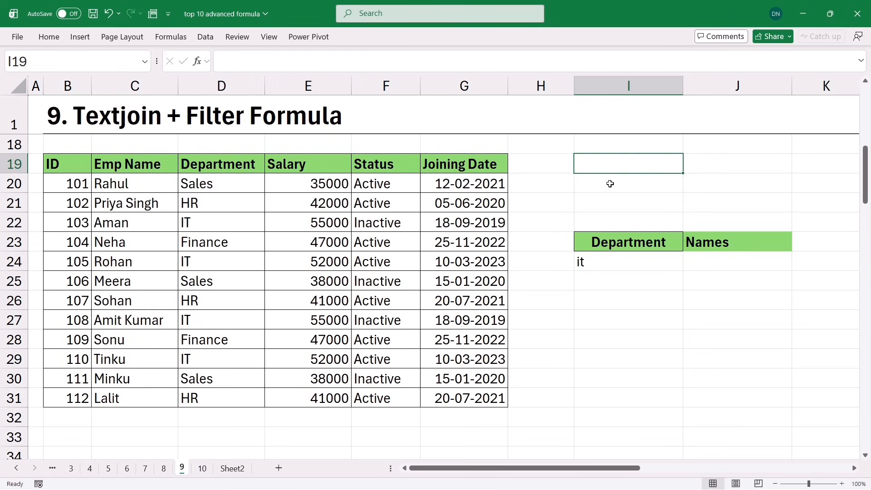
Step: Start a TEXTJOIN formula in J24 with a comma-and-space delimiter ", " and TRUE to ignore empty cells
click(608, 266)
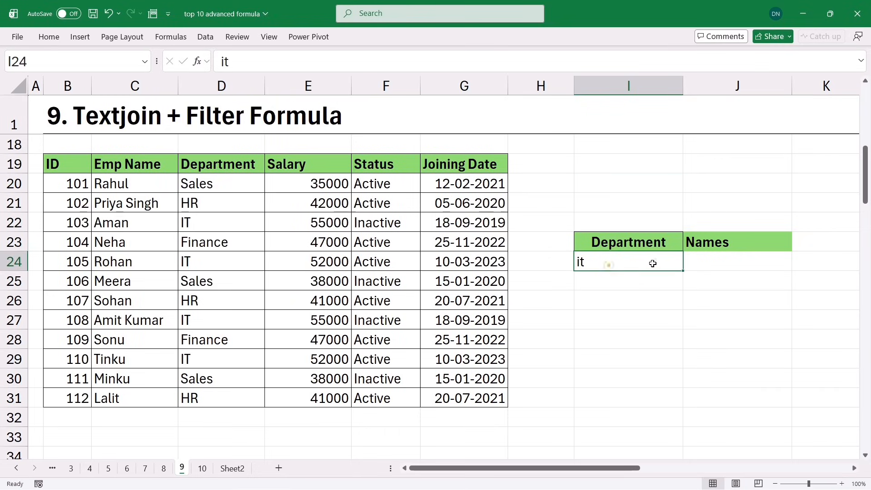
click(714, 263)
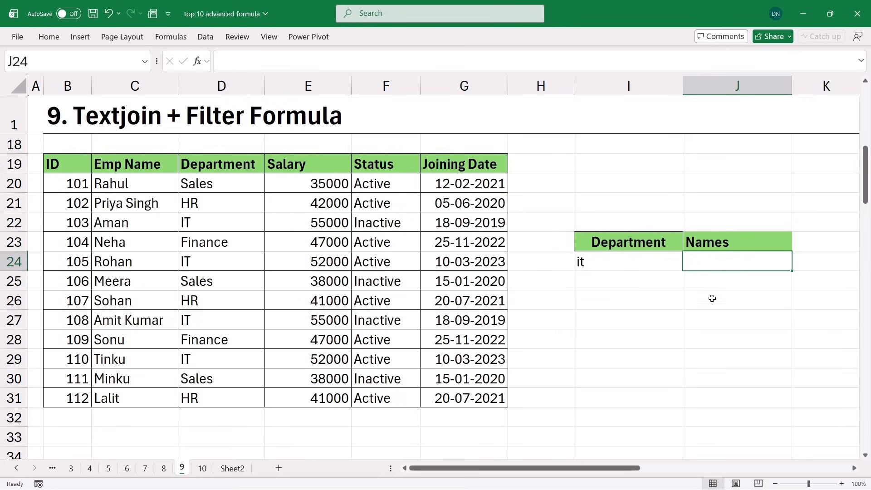
text(=)
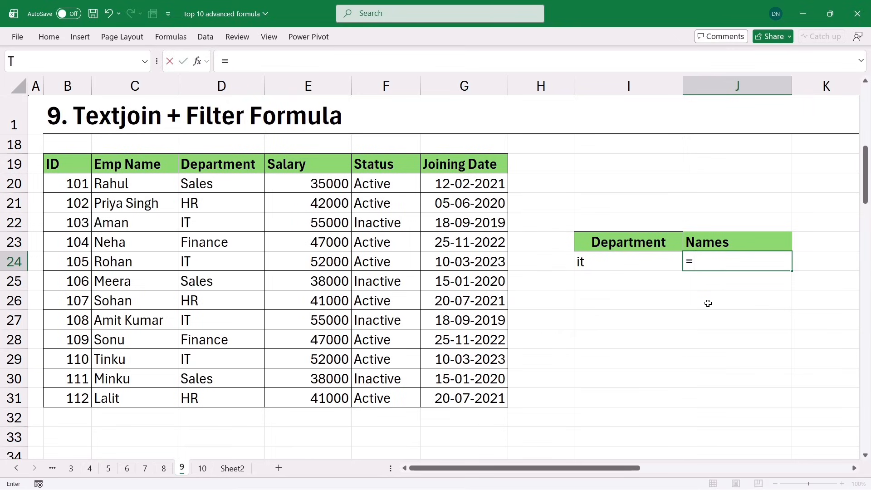
text(textj)
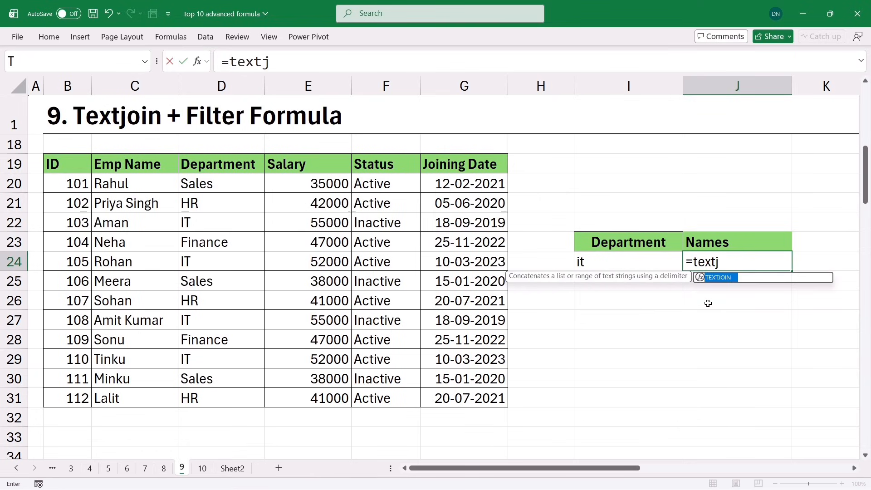
key(Tab)
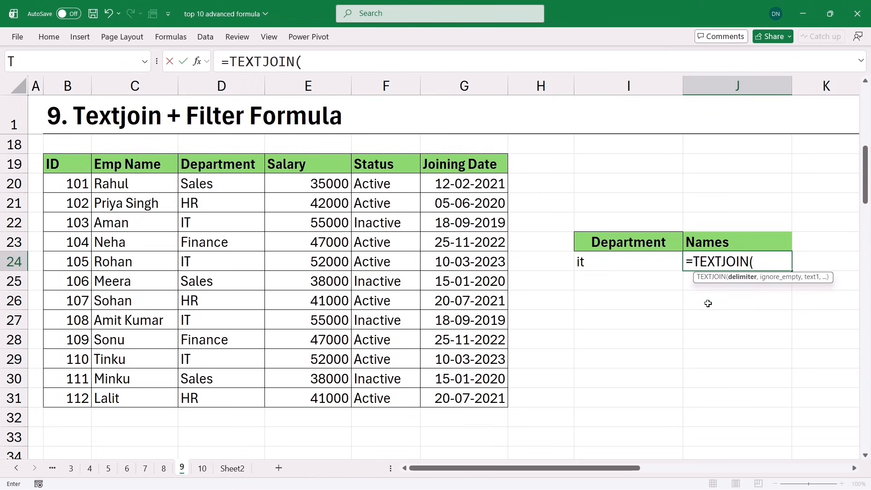
text(", ",)
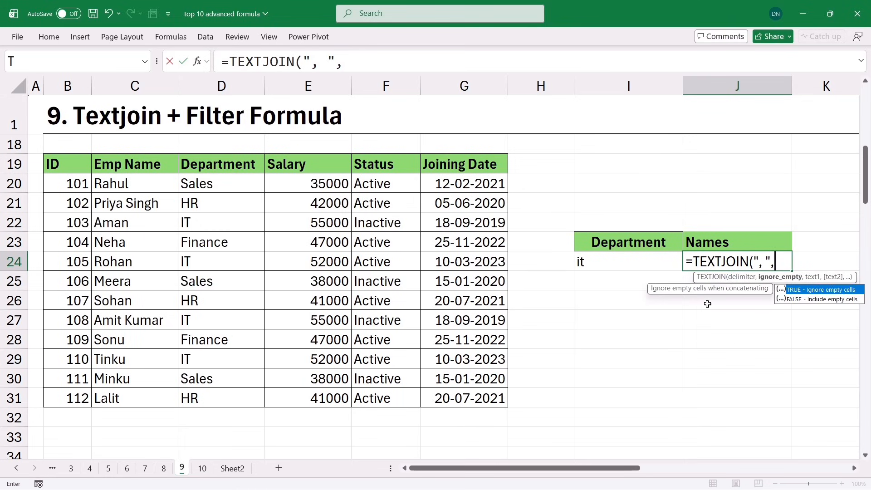
text(TRUE)
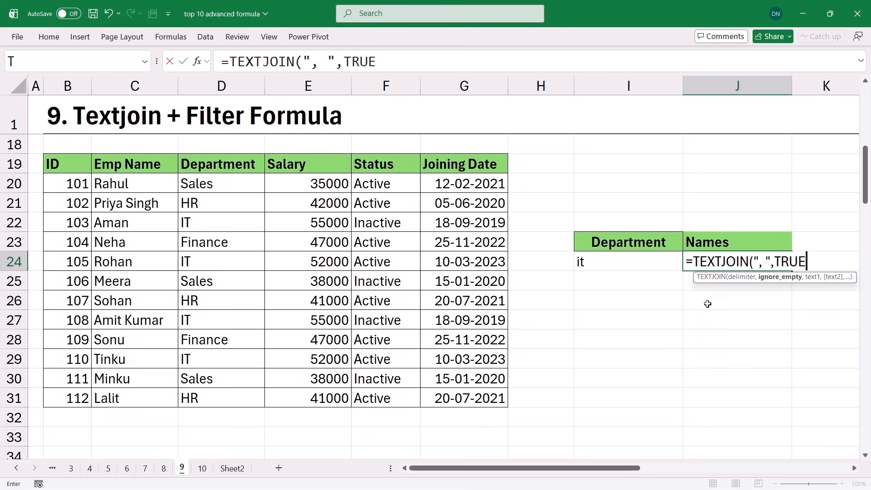
text(,)
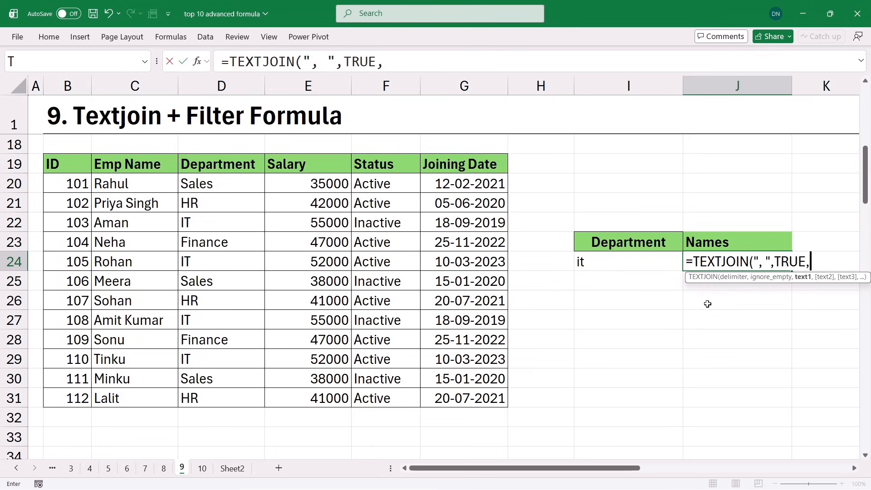
Step: Complete the J24 formula with FILTER(C20:C31,D20:D31=I24) as the text argument, joining only the chosen department's employee names
click(395, 68)
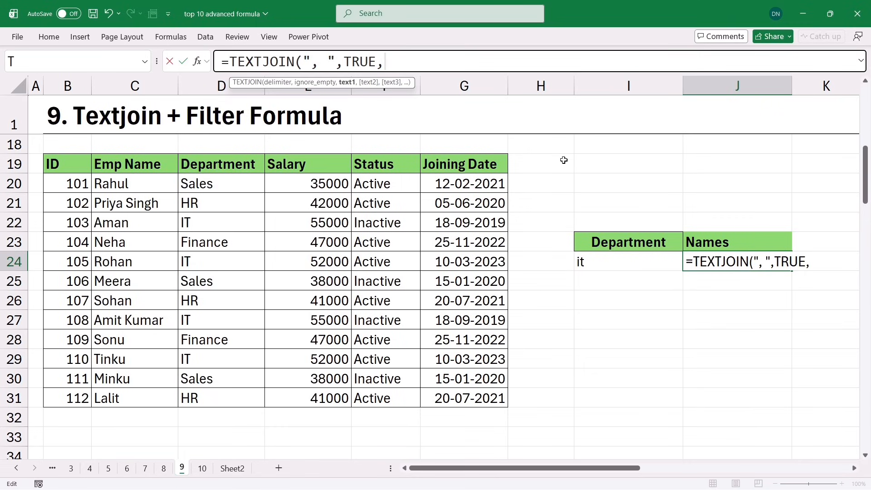
text(filte)
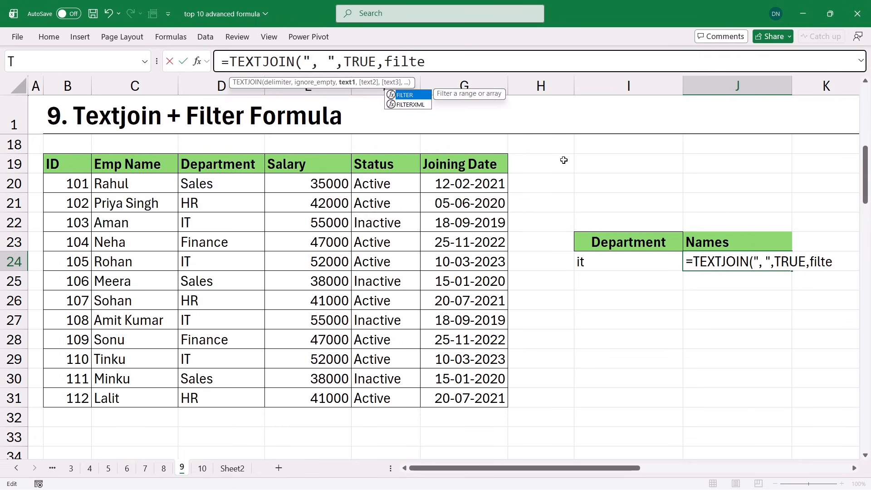
key(Tab)
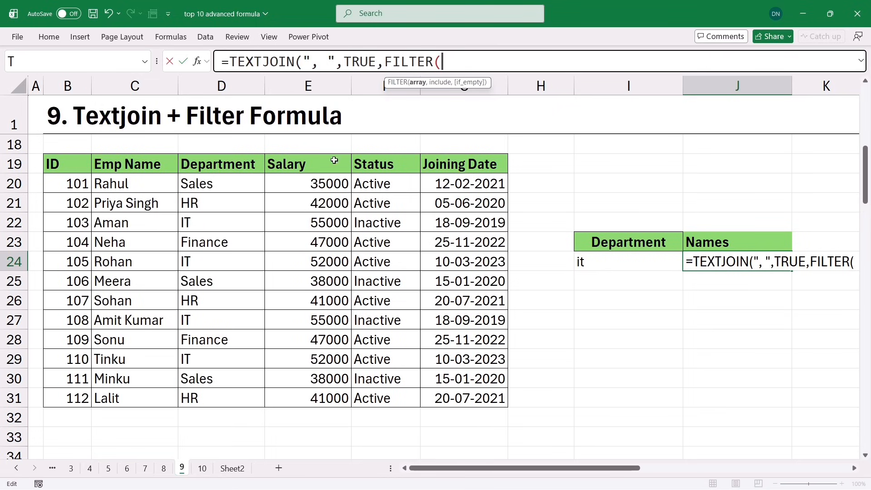
drag(127, 182, 136, 398)
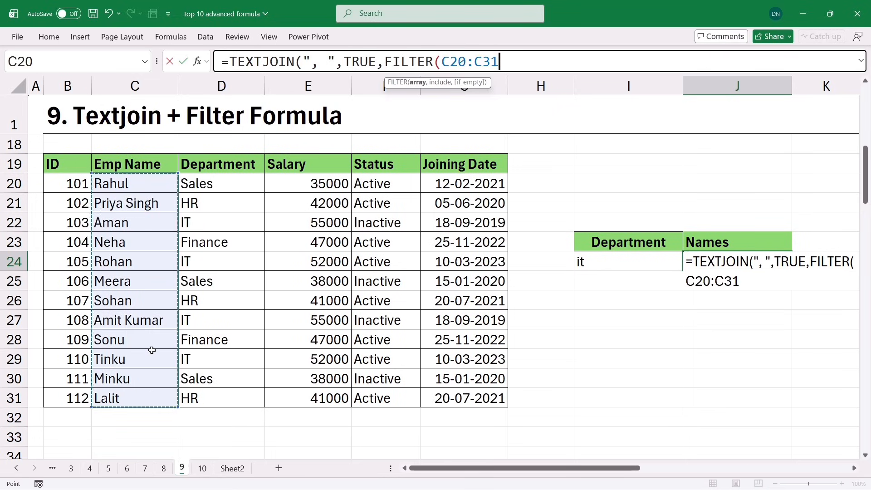
text(,)
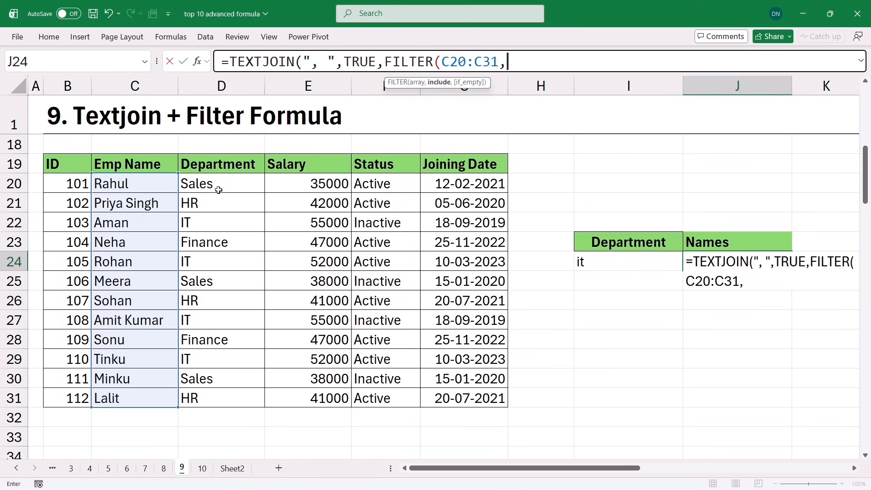
drag(218, 183, 219, 226)
drag(220, 318, 220, 396)
text(=)
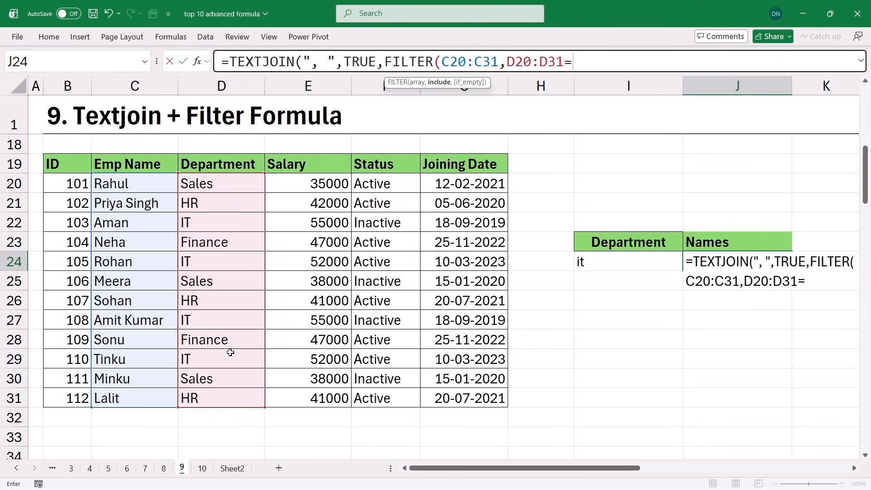
click(610, 261)
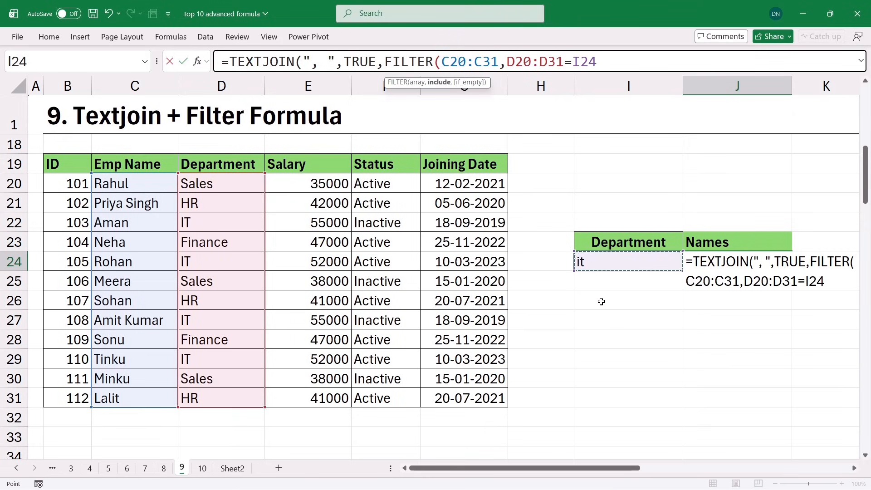
text())
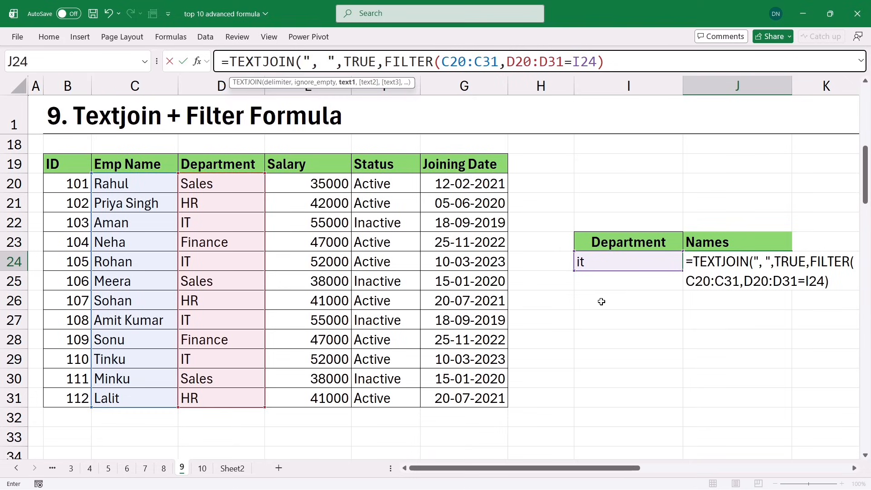
text())
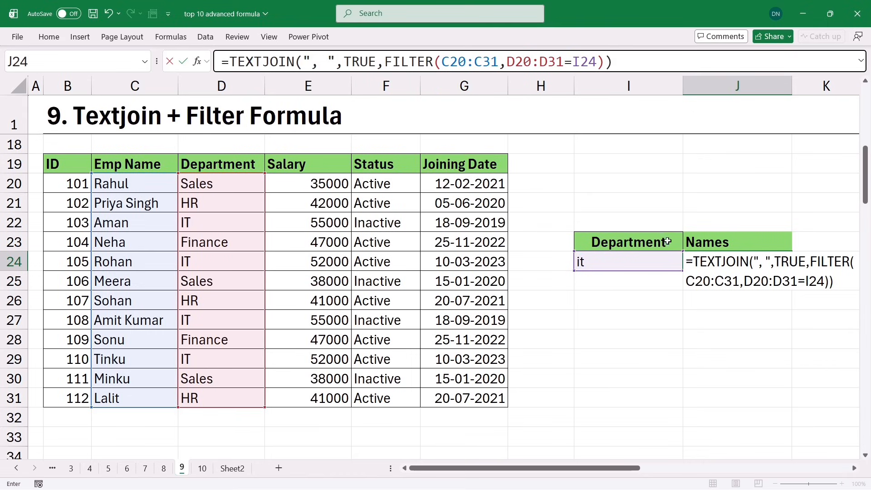
key(ctrl+Return)
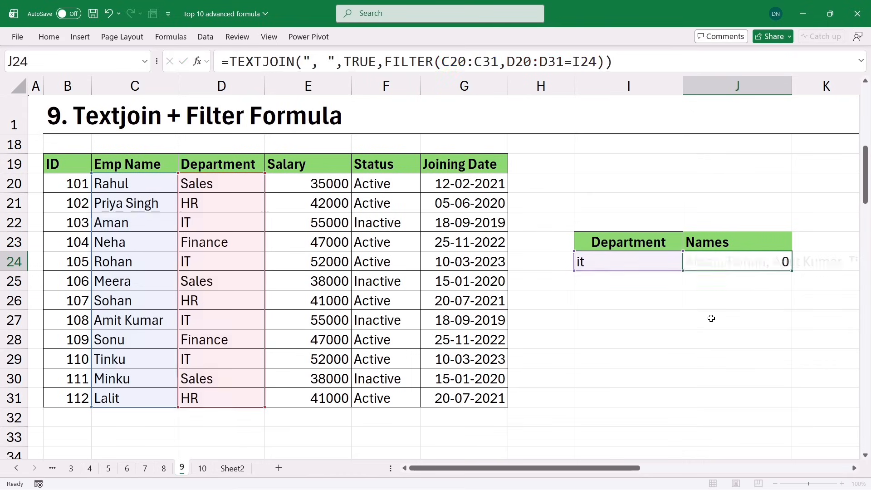
key(Return)
Step: Test the names formula by changing the department in I24 to hr and back to it
click(601, 261)
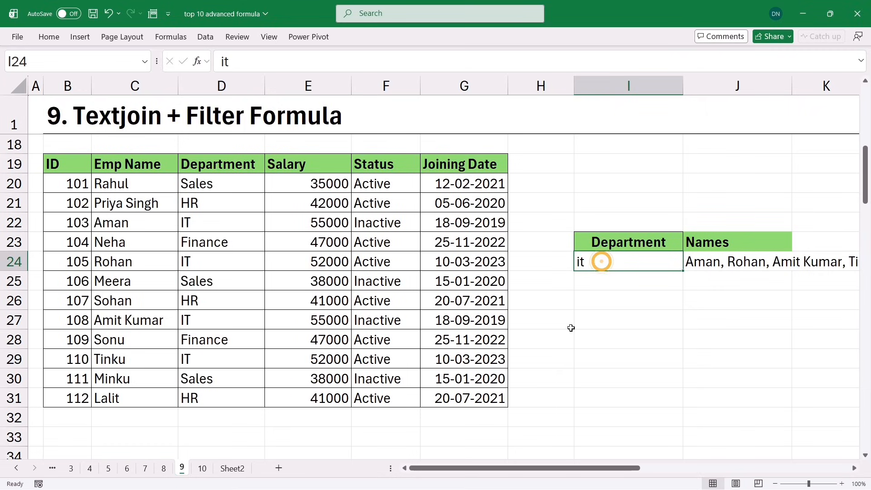
text(hr)
key(Return)
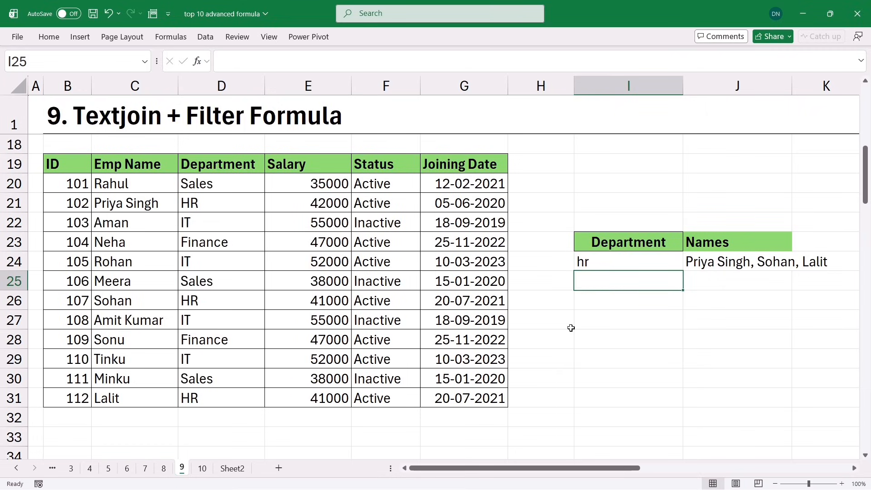
key(Up)
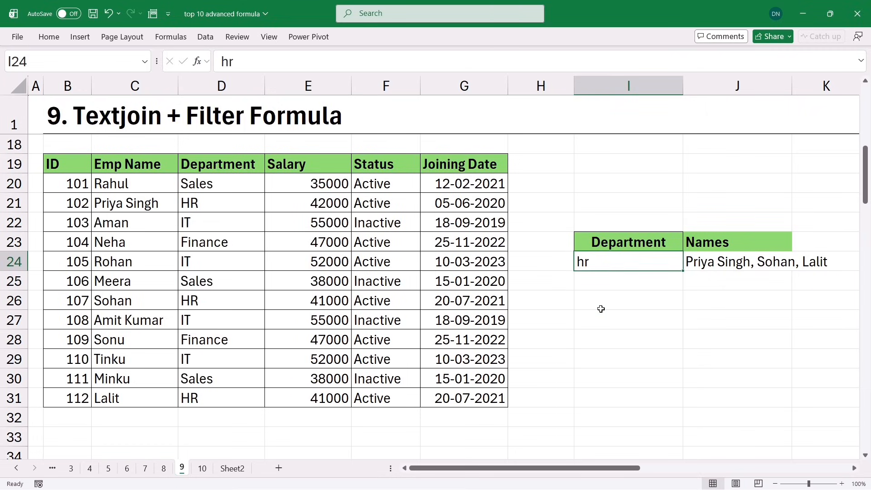
text(it)
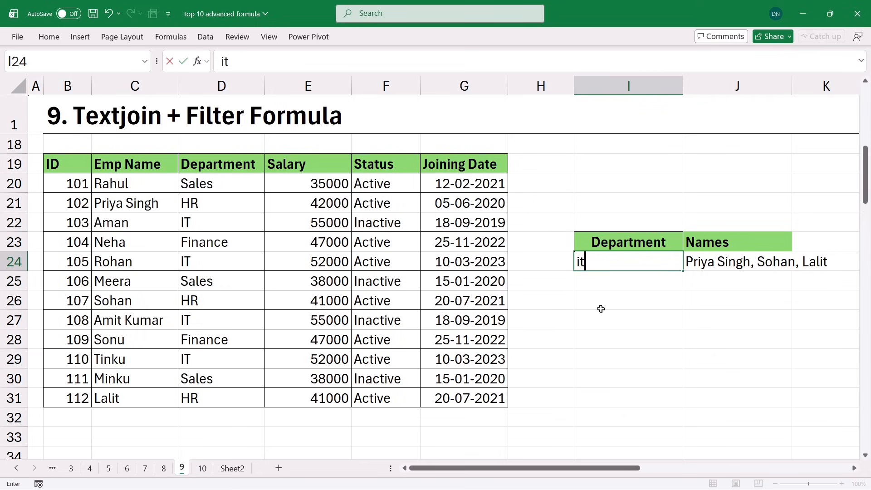
key(Return)
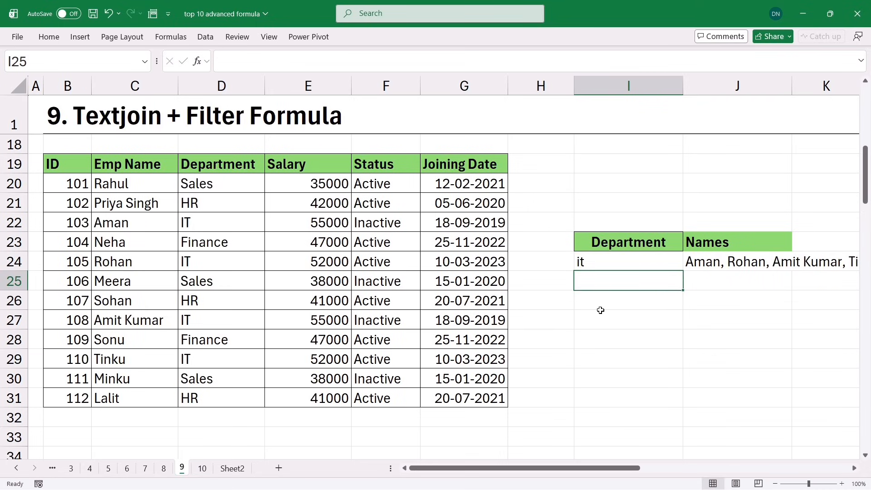
Step: Open sheet 10 with the FORMULATEXT exercise and select the salary lookup cell I4 to view its formula
click(201, 469)
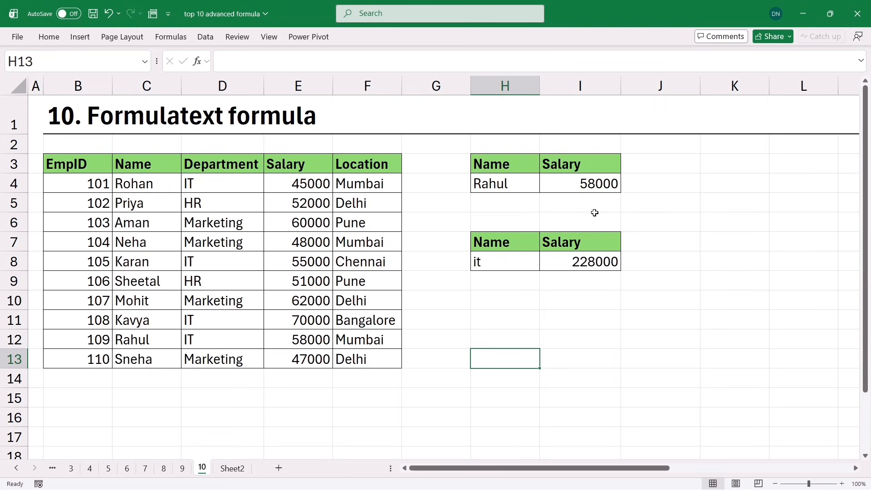
click(572, 182)
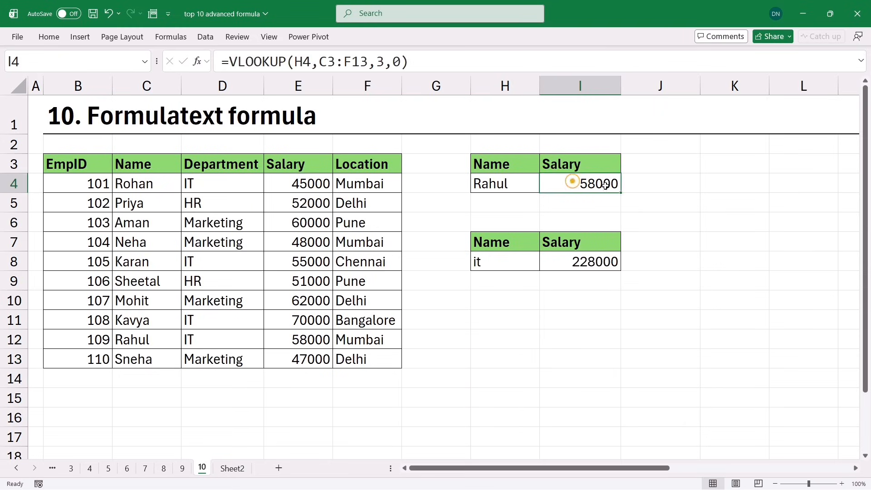
Step: Put an apostrophe in front of the VLOOKUP formula in I4 to display it as text
double_click(581, 184)
double_click(580, 185)
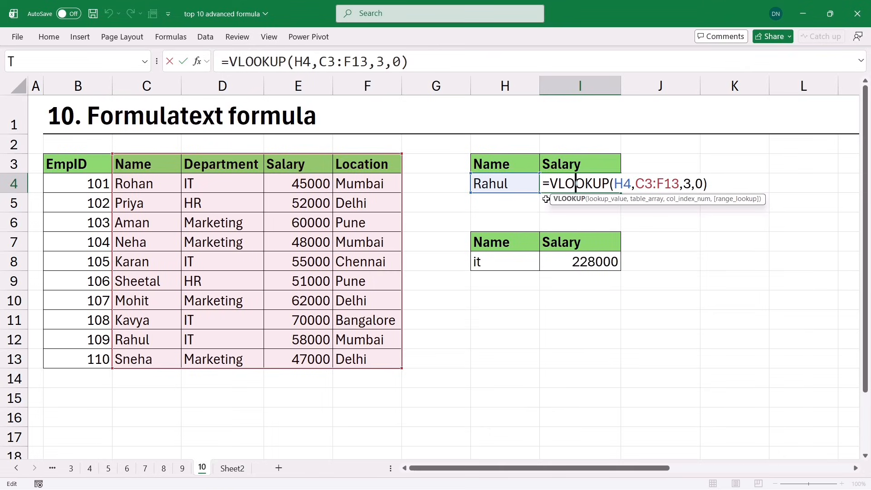
click(544, 185)
text(')
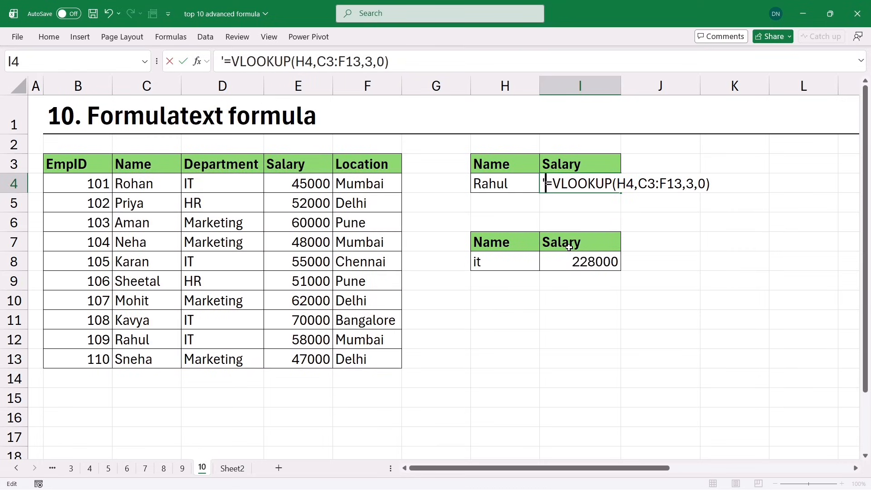
key(Return)
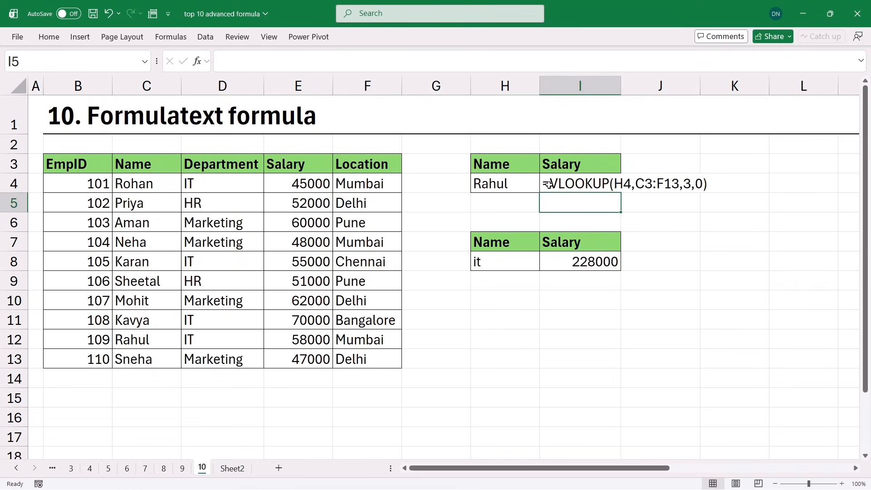
Step: Remove the leading apostrophe from I4 to restore the working VLOOKUP formula
click(572, 182)
double_click(548, 182)
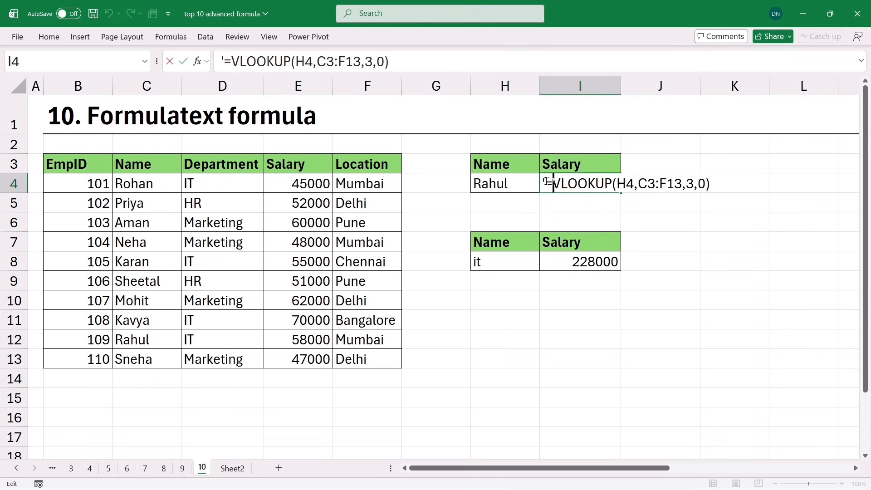
key(Left)
key(BackSpace)
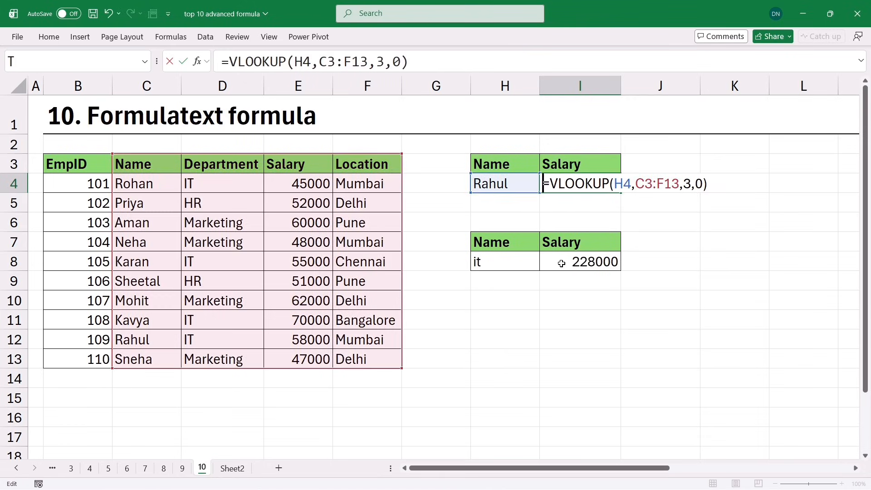
key(Return)
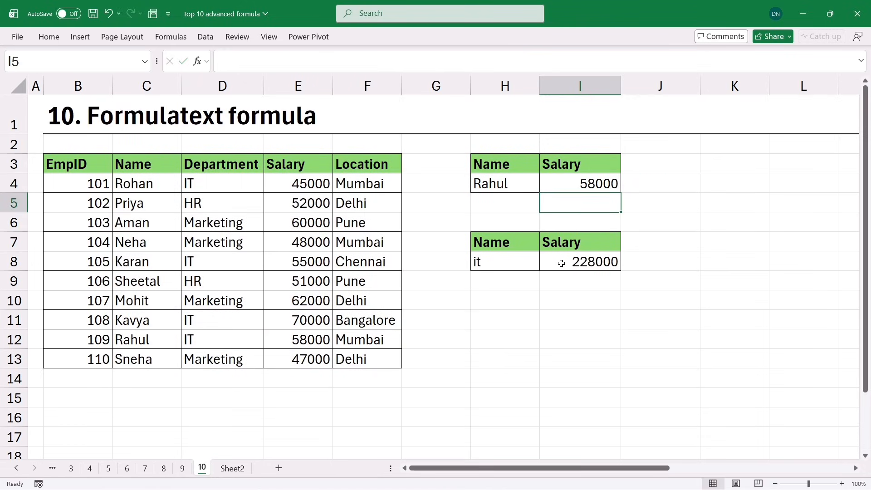
Step: Enter =FORMULATEXT(I4) in J4 to show the salary lookup's formula, and compare it with the formula in I4
click(583, 182)
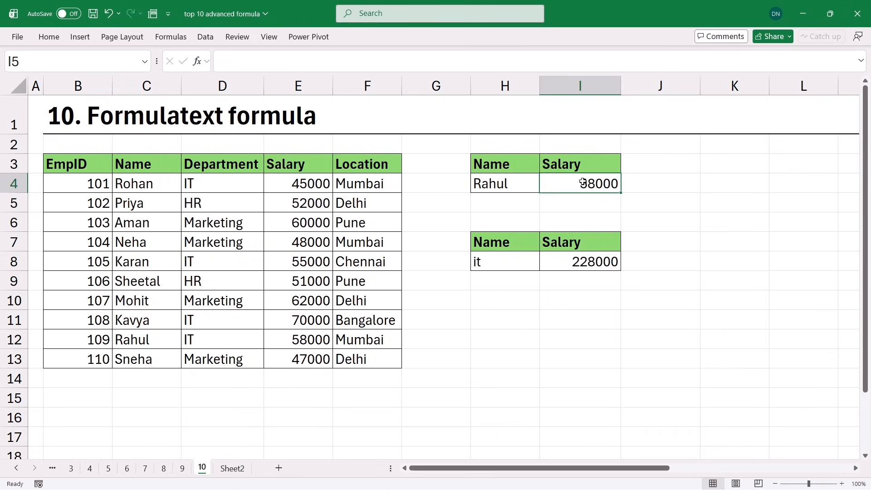
click(687, 181)
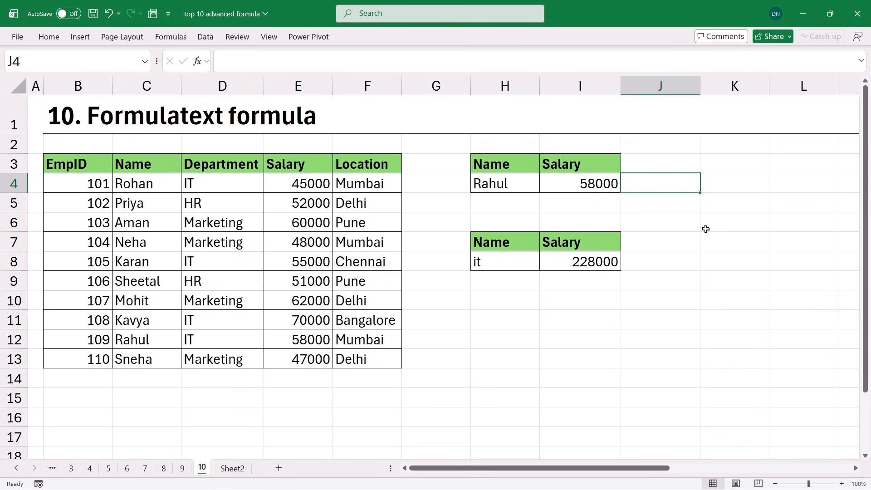
text(=formu)
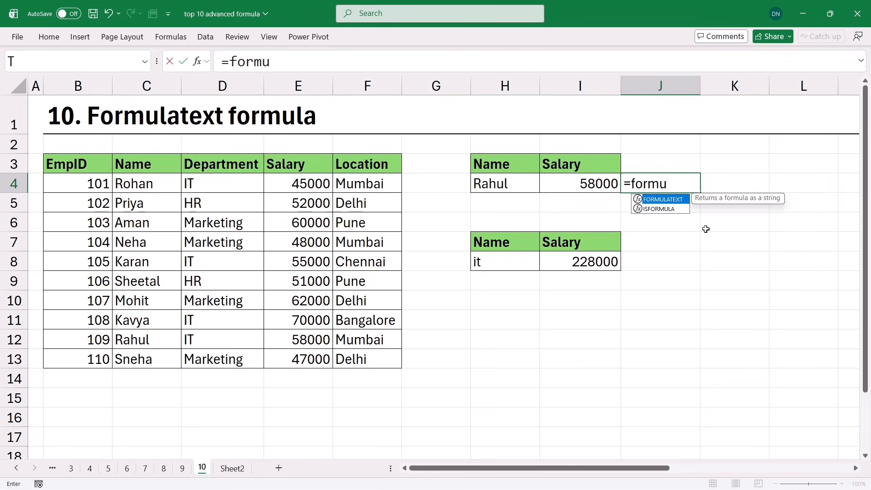
key(Tab)
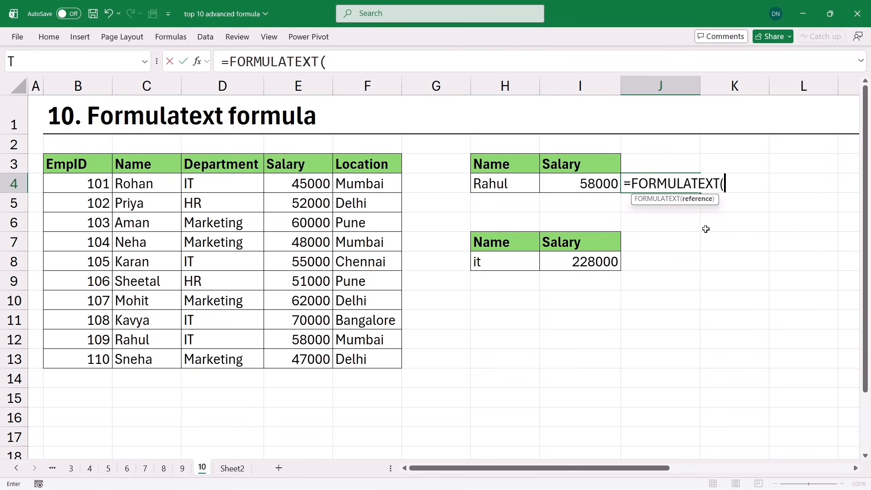
click(567, 180)
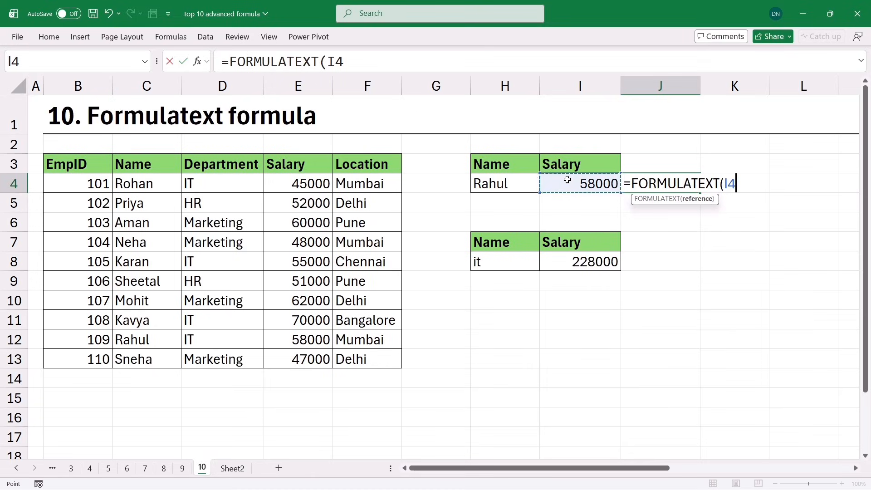
key(Return)
click(567, 180)
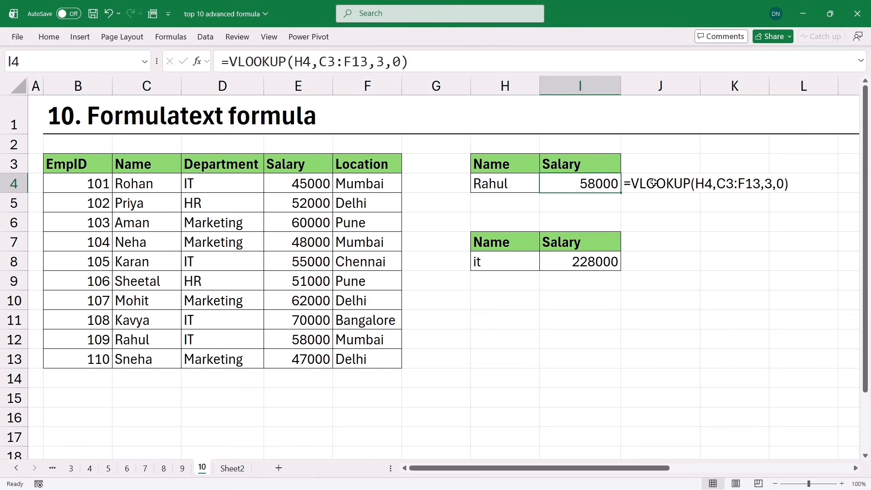
Step: Enter =FORMULATEXT(I8) in J8 to show the formula behind the department salary total
click(637, 265)
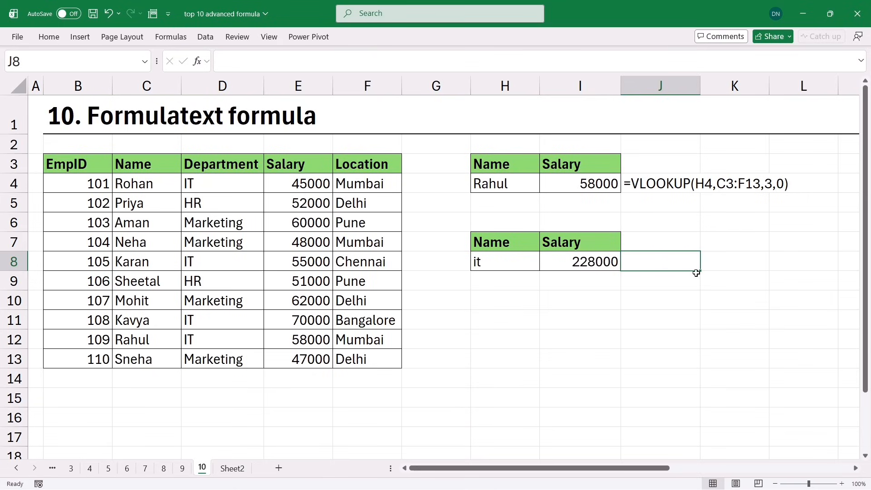
text(=formul)
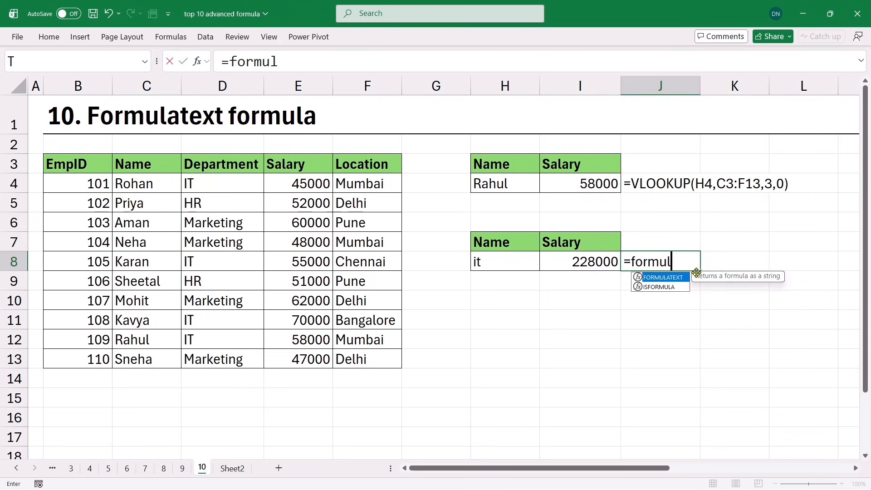
key(Tab)
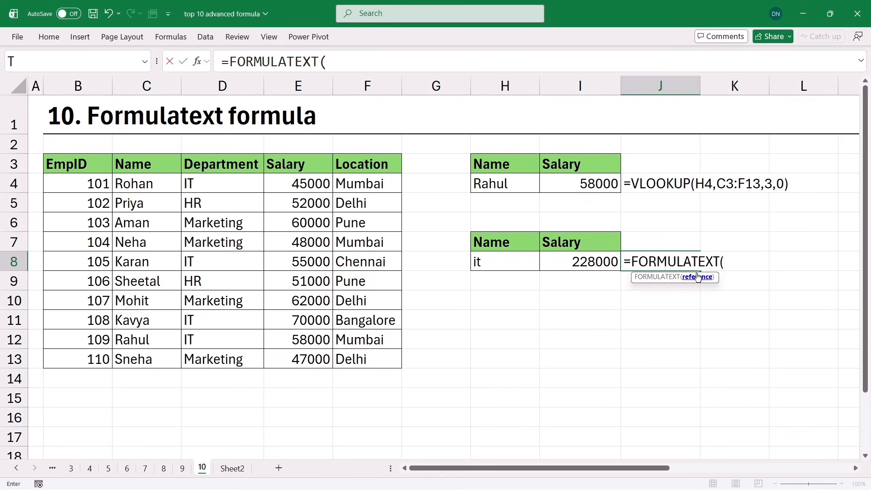
click(565, 259)
key(Return)
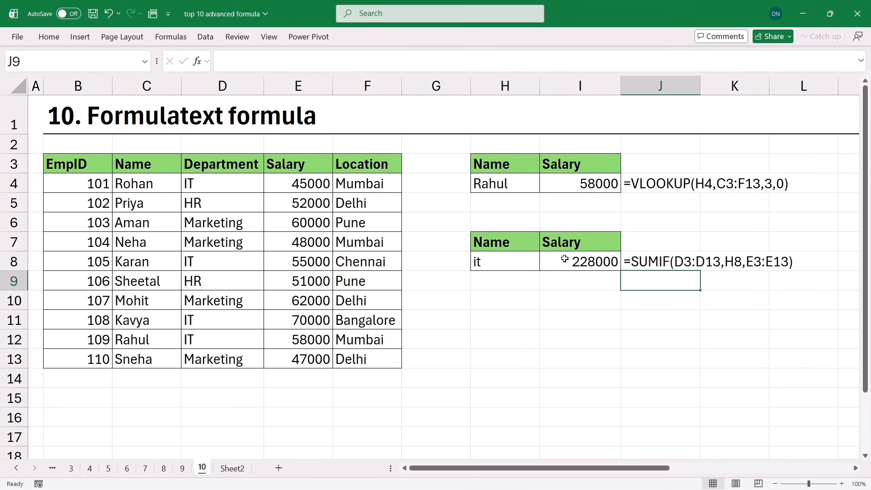